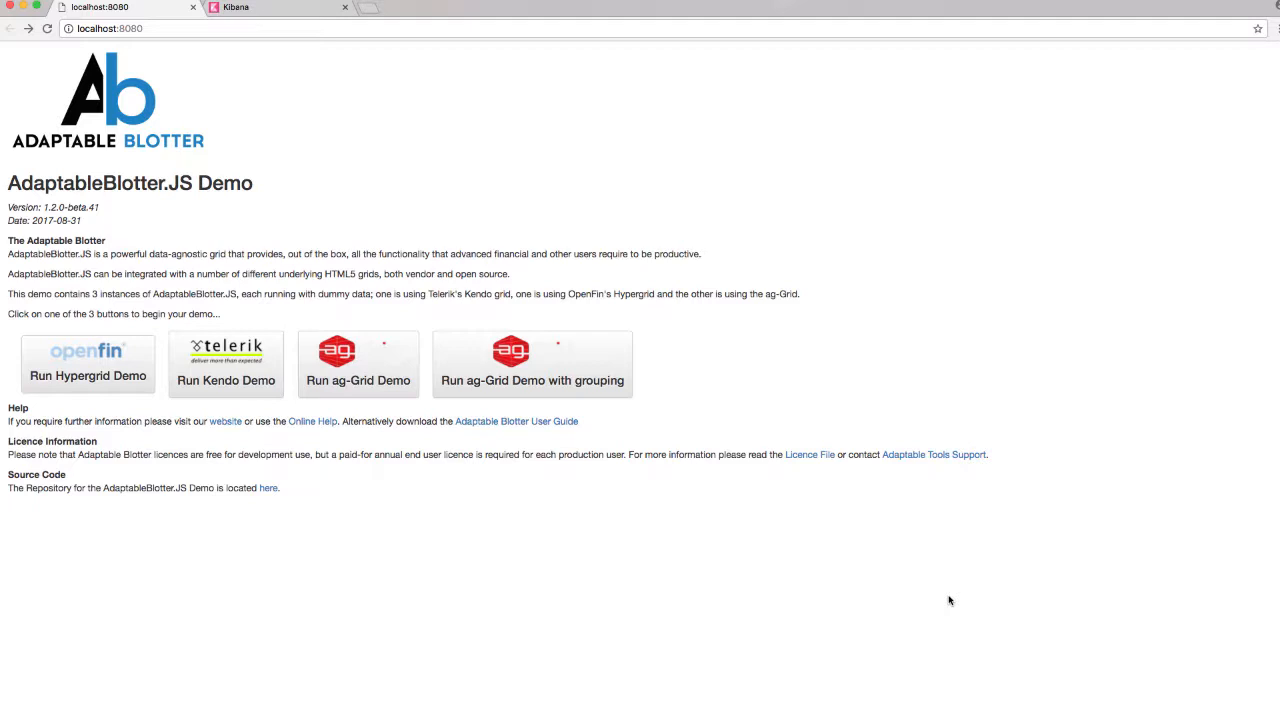
Open the ag-Grid demo without grouping and run a quick search for 15.
{"action": "left_click", "coordinate": [380, 371]}
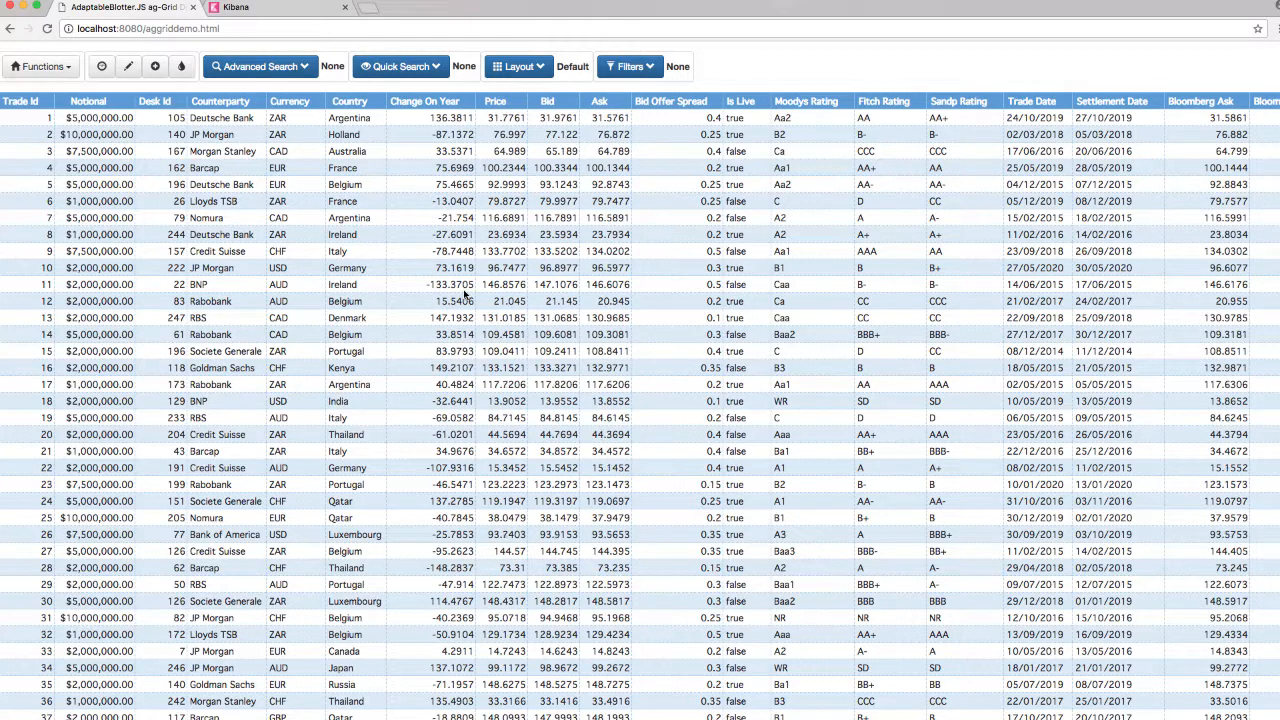
{"action": "scroll", "coordinate": [464, 292], "scroll_direction": "down", "scroll_amount": 8}
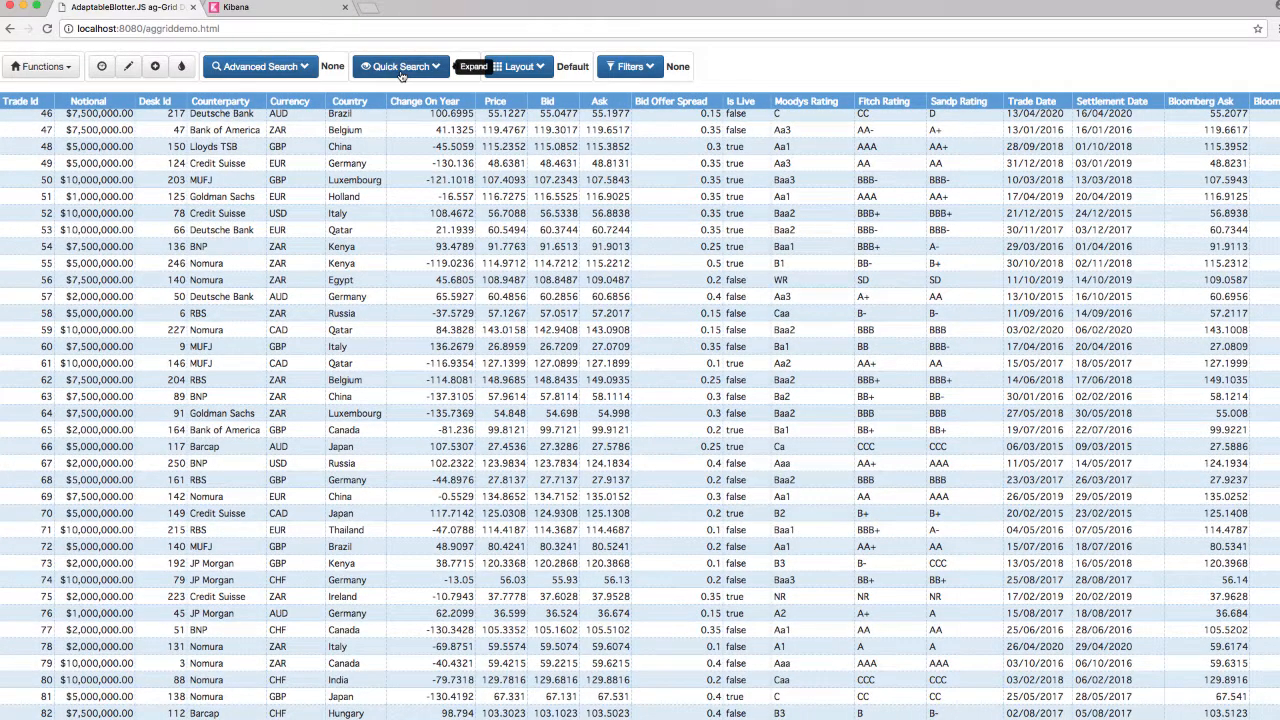
{"action": "left_click", "coordinate": [402, 68]}
{"action": "left_click", "coordinate": [385, 91]}
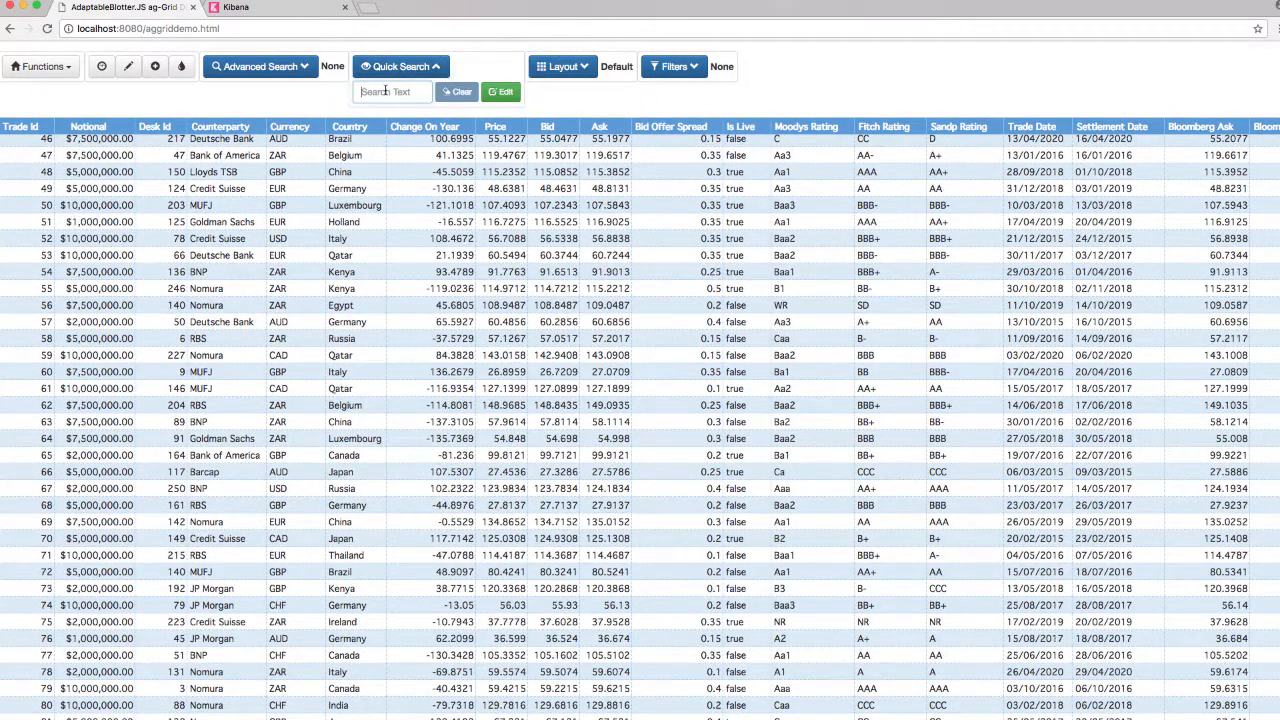
{"action": "type", "text": "15"}
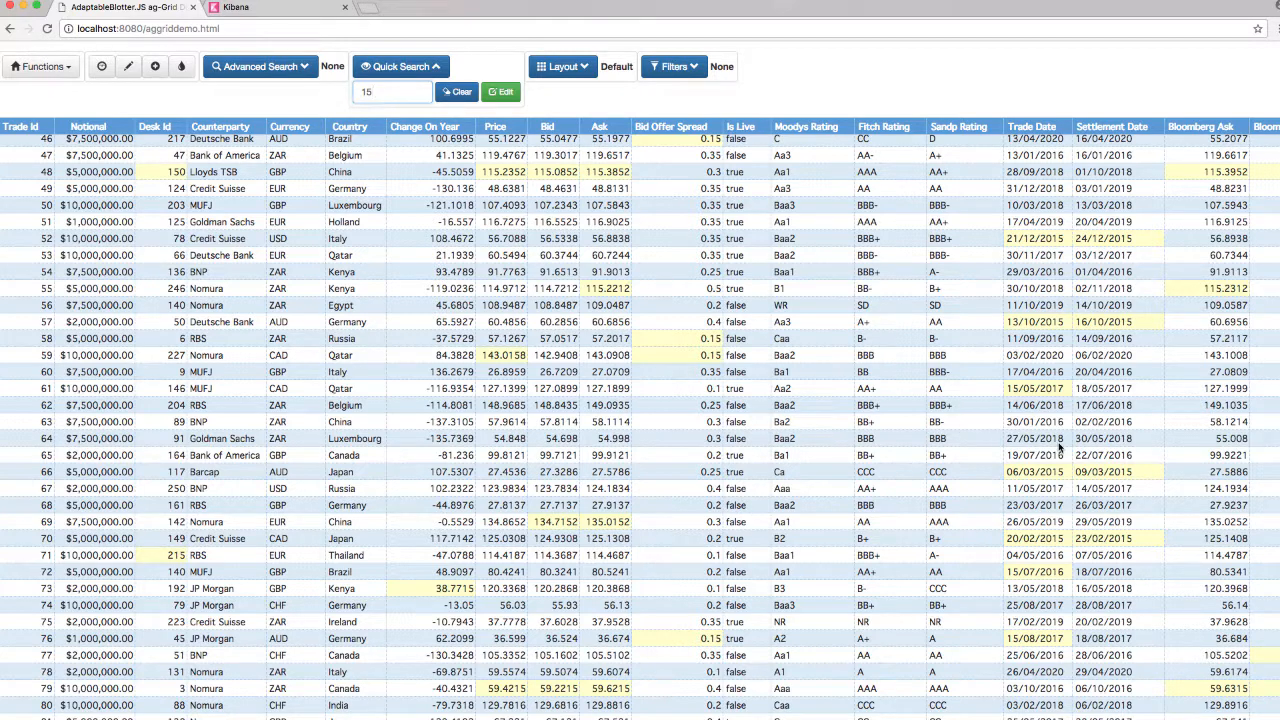
Set the quick search options to operator Starts With, behaviour Highlight Cells & Show Matching Rows, and a bright yellow back colour.
{"action": "left_click", "coordinate": [498, 99]}
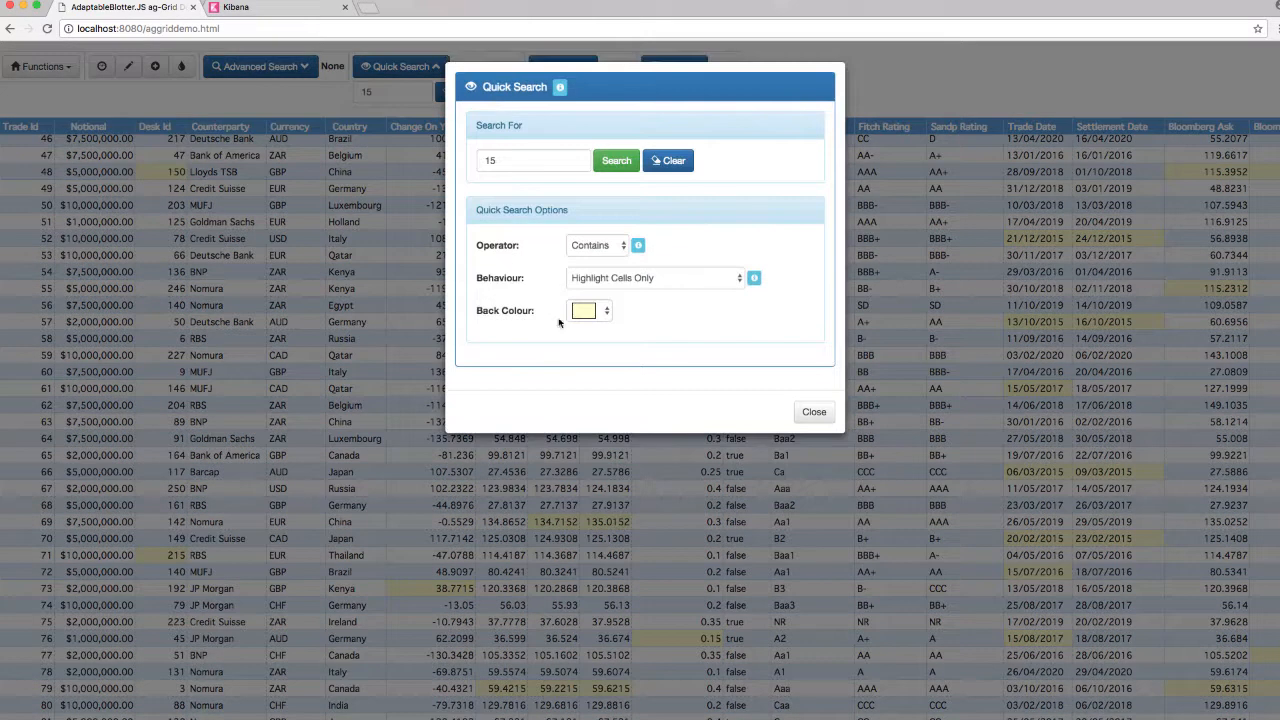
{"action": "left_click", "coordinate": [587, 312]}
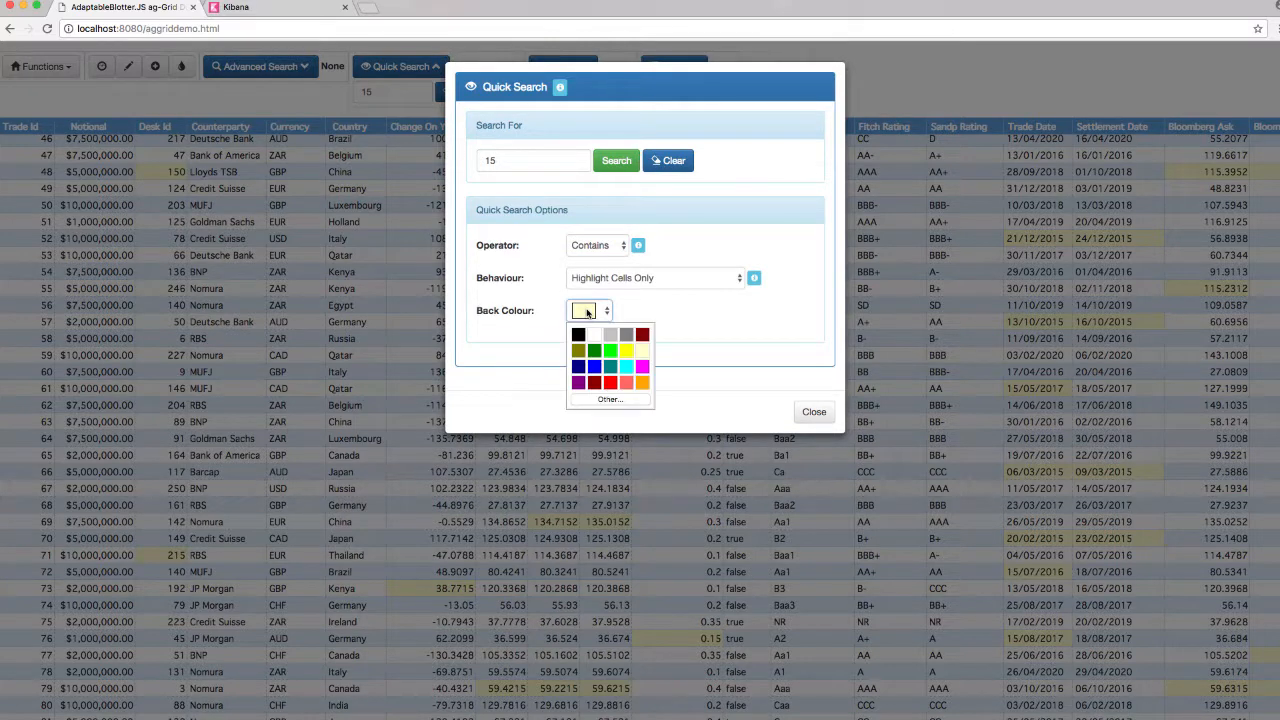
{"action": "left_click", "coordinate": [626, 350]}
{"action": "left_click", "coordinate": [630, 280]}
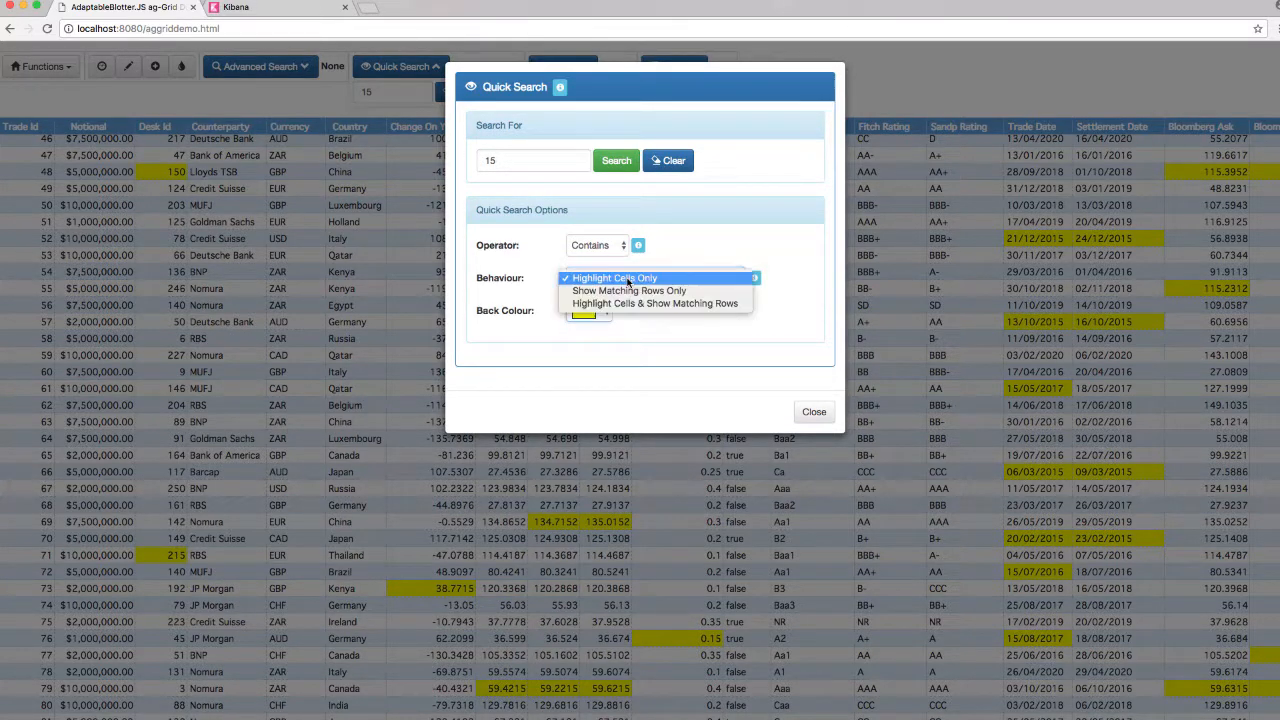
{"action": "left_click", "coordinate": [628, 304]}
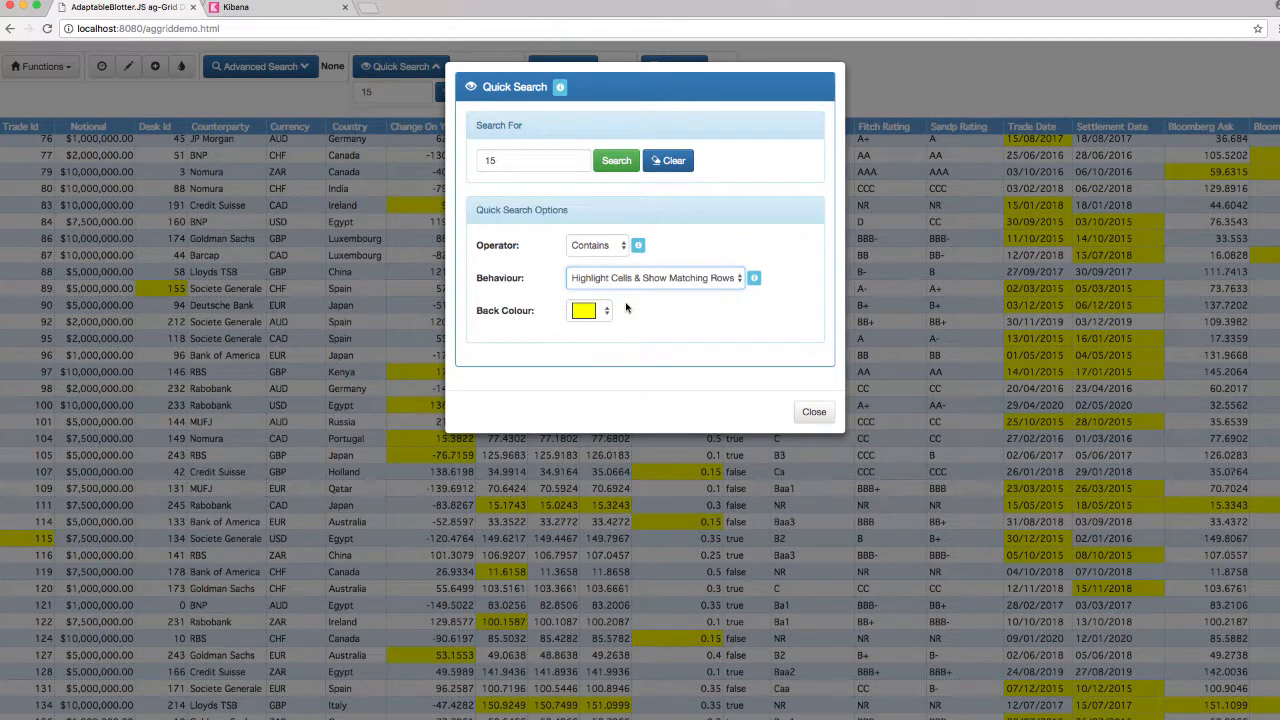
{"action": "left_click", "coordinate": [609, 251]}
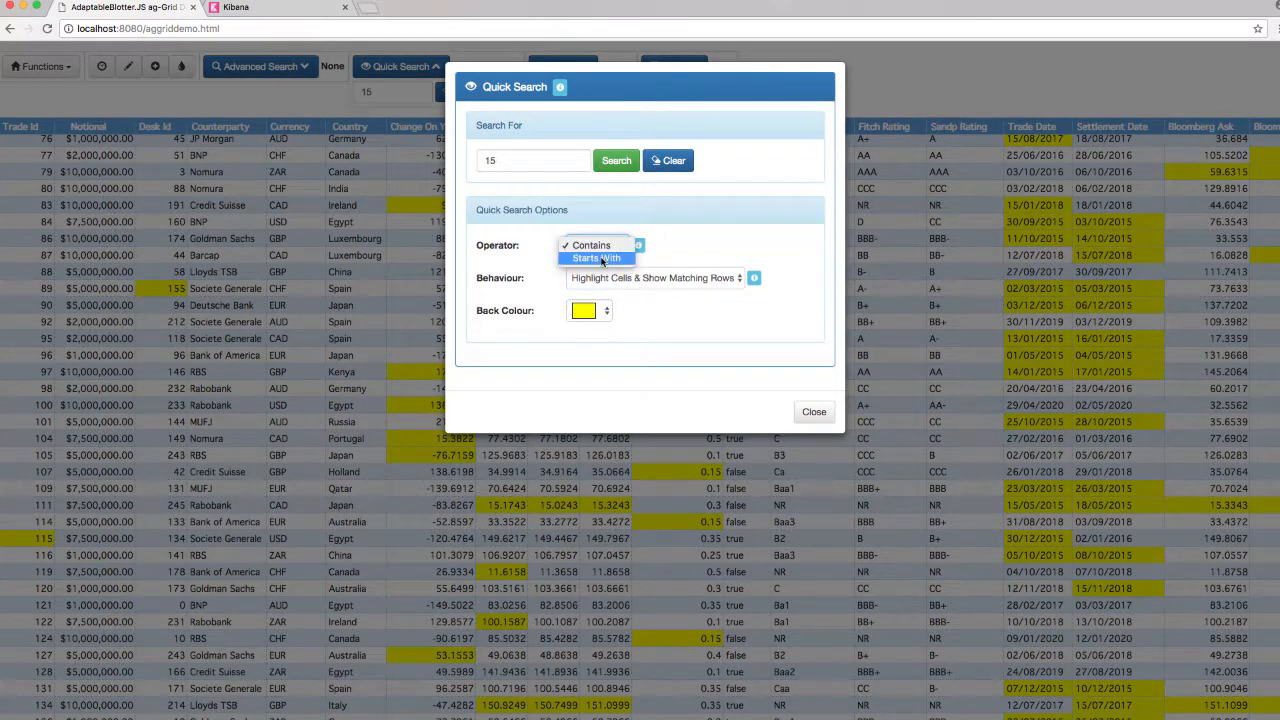
{"action": "left_click", "coordinate": [601, 261]}
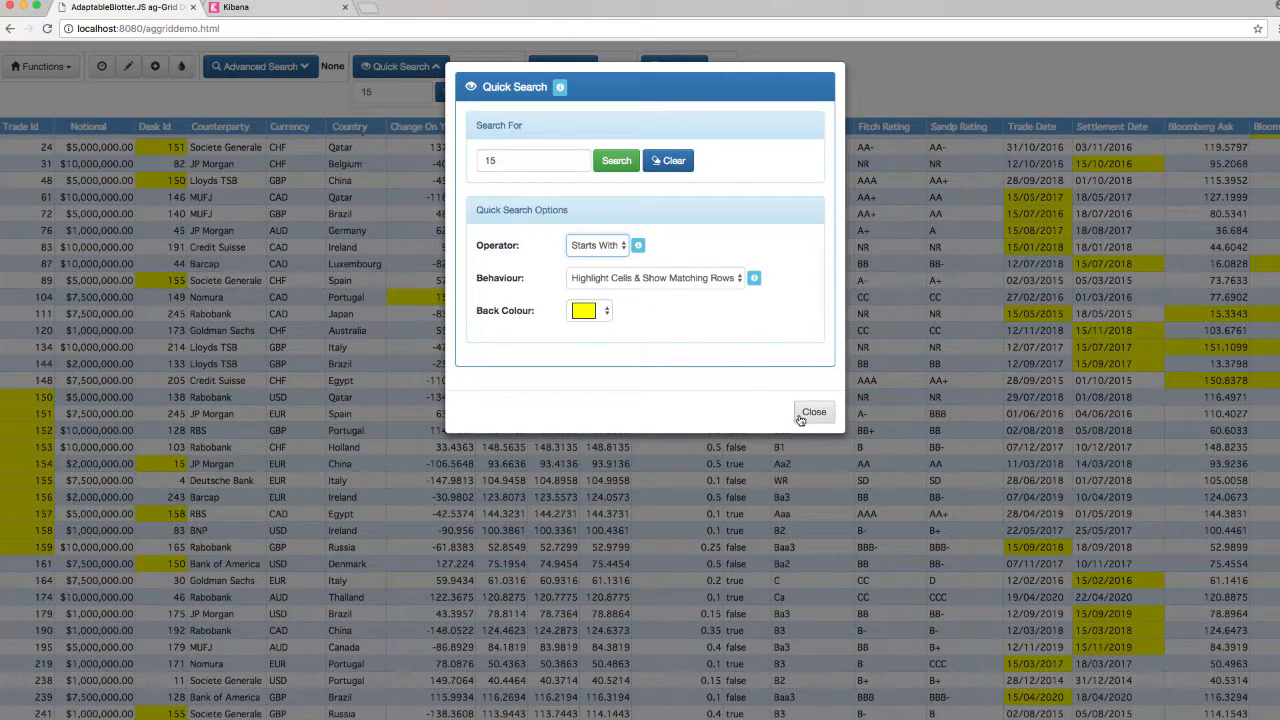
{"action": "left_click", "coordinate": [810, 412]}
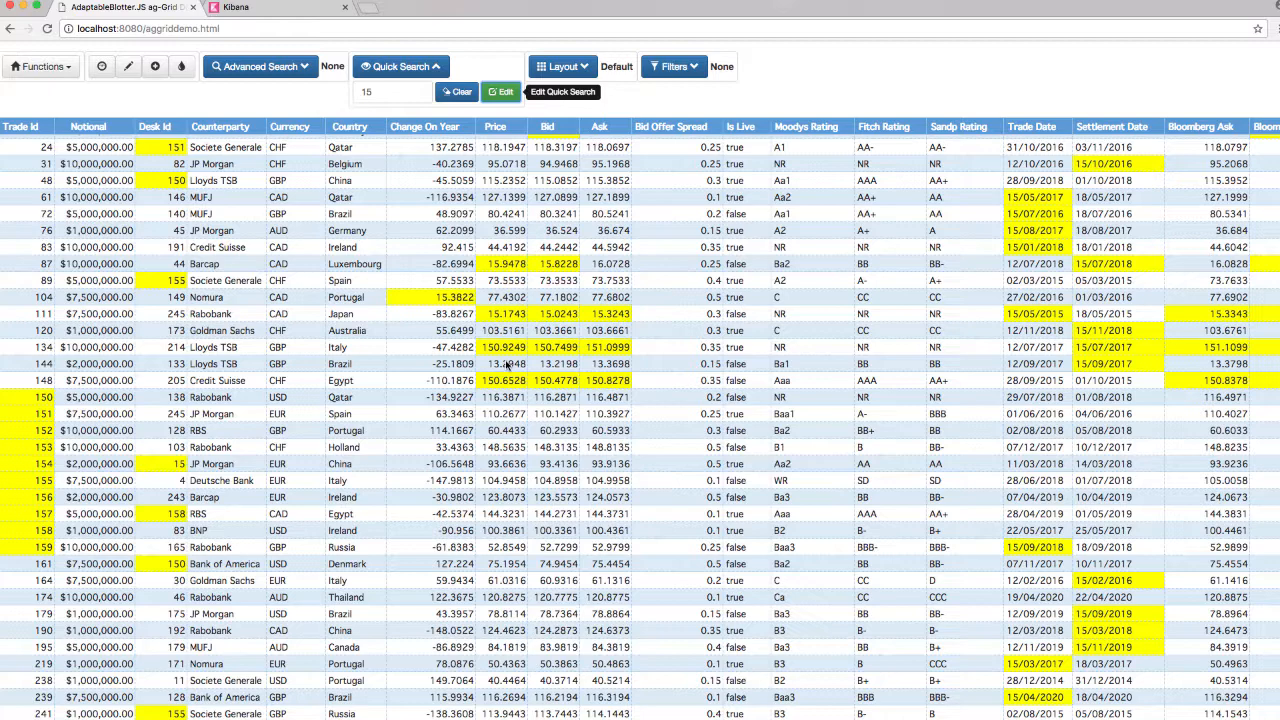
Clear the quick search and start creating a new advanced search.
{"action": "left_click", "coordinate": [447, 91]}
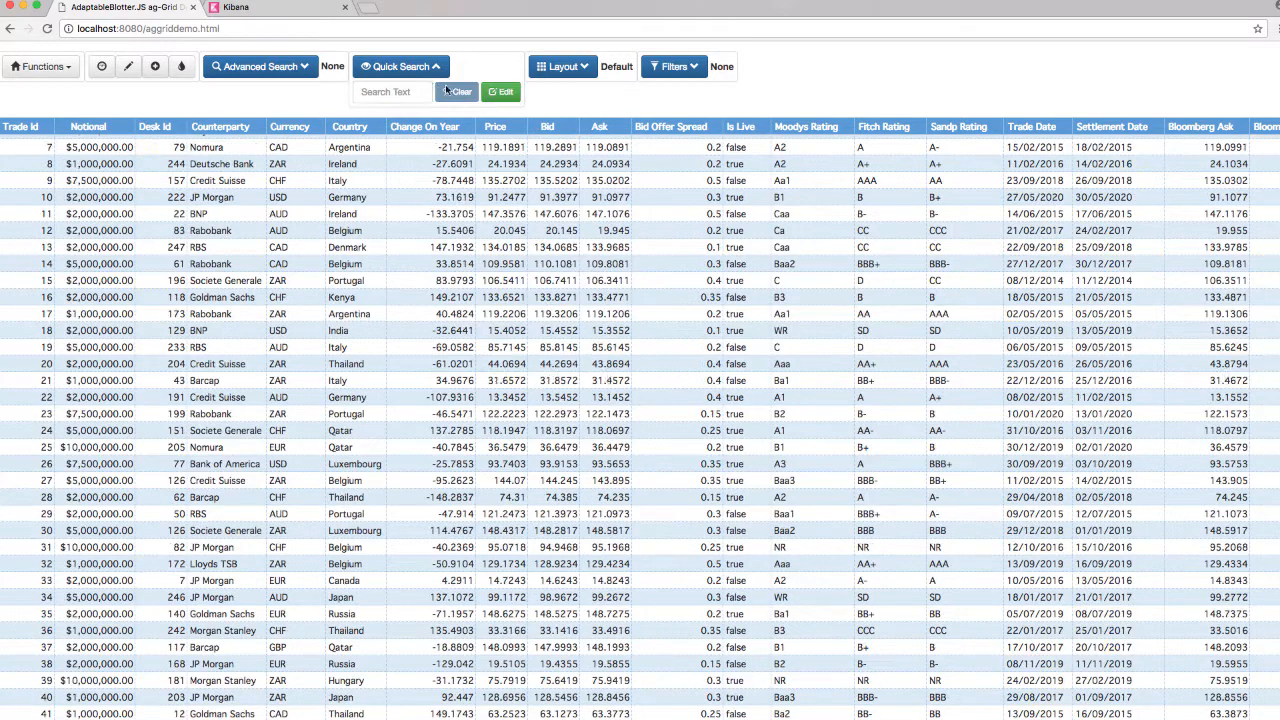
{"action": "left_click", "coordinate": [435, 67]}
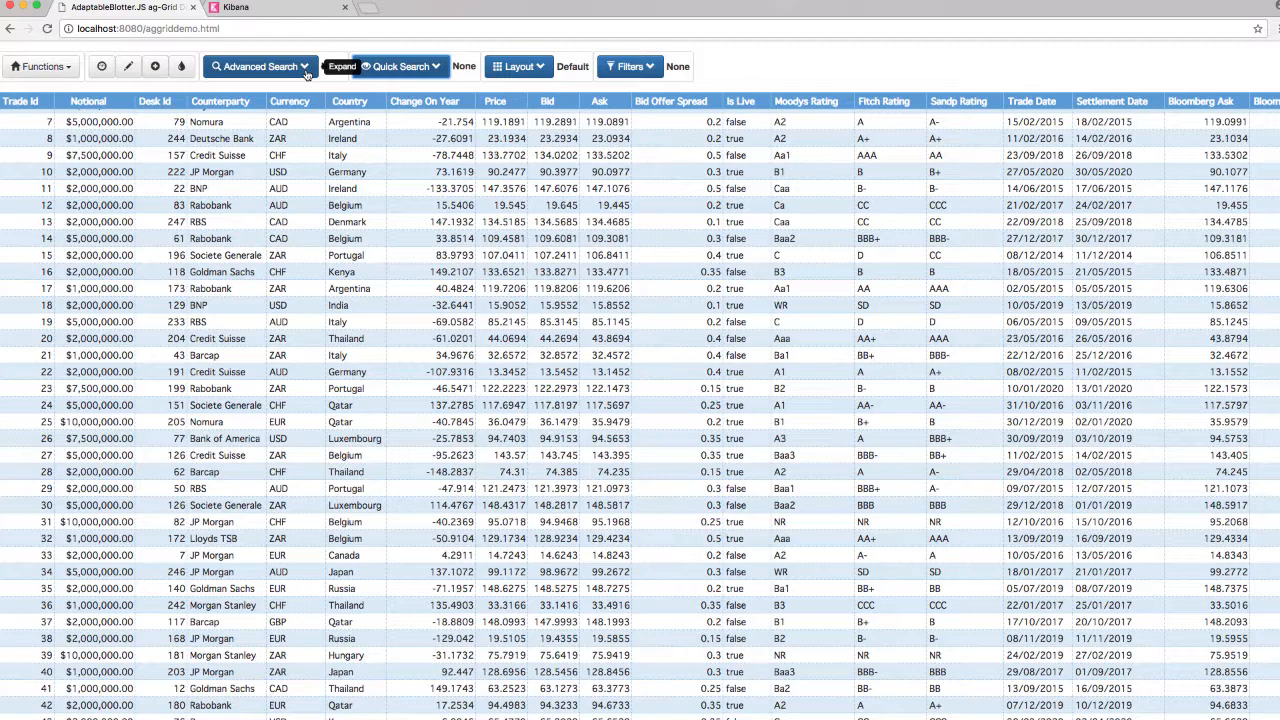
{"action": "left_click", "coordinate": [304, 67]}
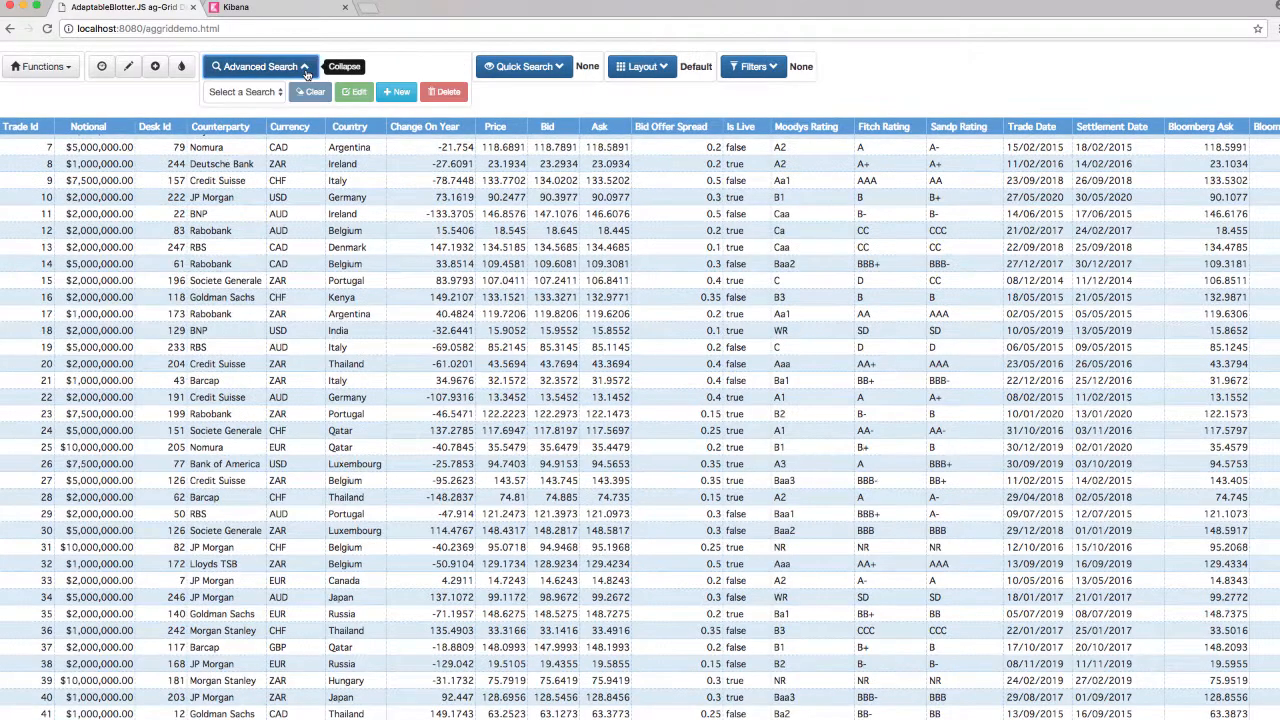
{"action": "left_click", "coordinate": [388, 97]}
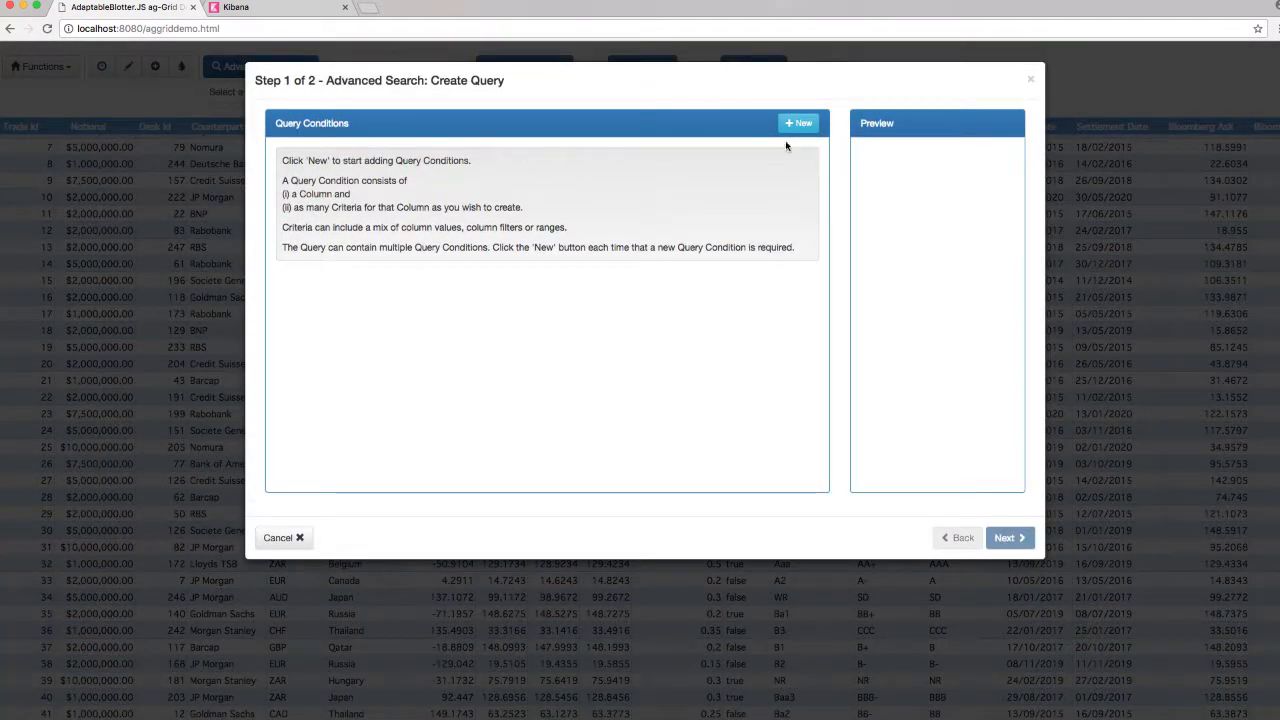
Add a Counterparty condition with the values BNP, Goldman Sachs, JP Morgan, Lloyds TSB, MUFJ, RBS and Societe Generale.
{"action": "left_click", "coordinate": [797, 124]}
{"action": "left_click", "coordinate": [602, 158]}
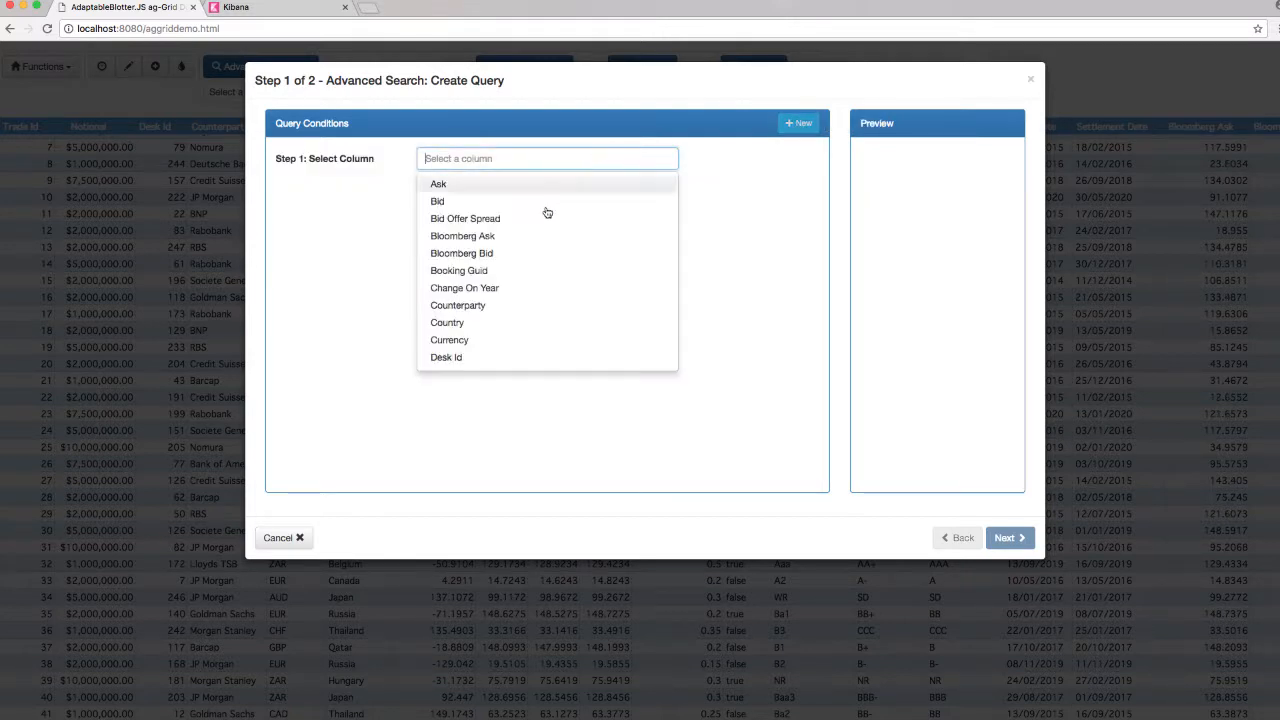
{"action": "left_click", "coordinate": [465, 307]}
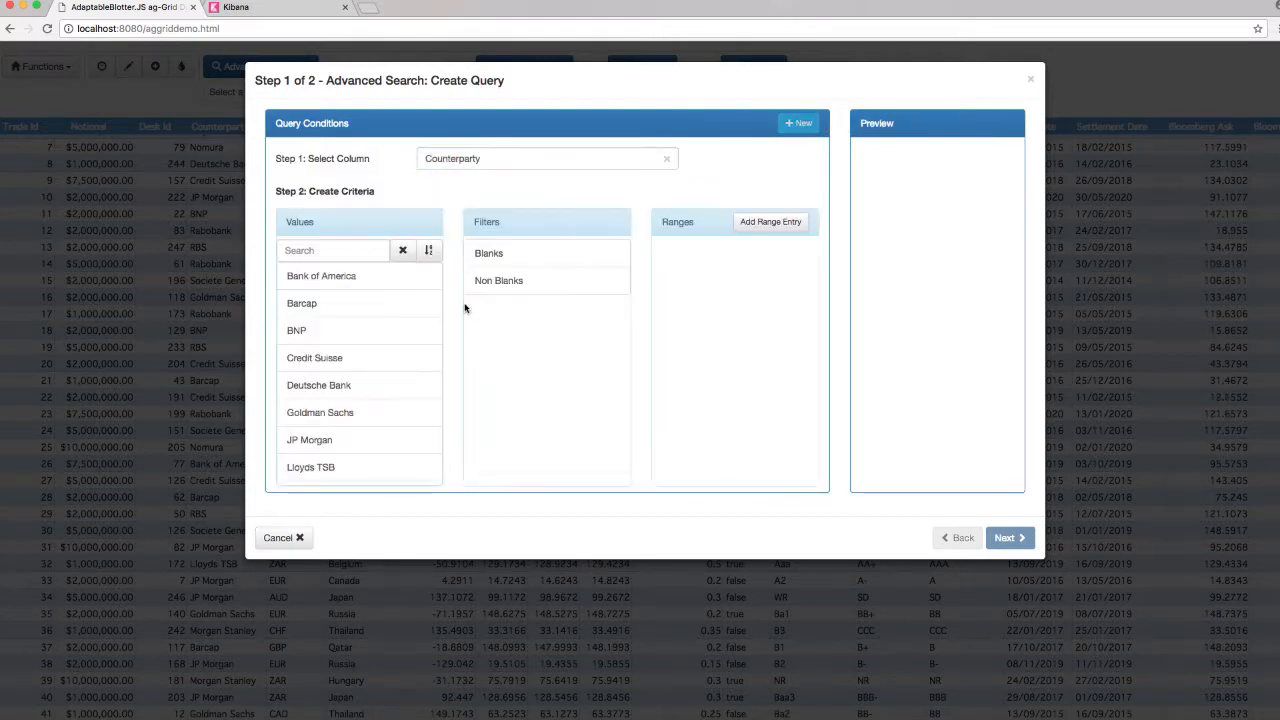
{"action": "left_click", "coordinate": [337, 331]}
{"action": "scroll", "coordinate": [337, 337], "scroll_direction": "down", "scroll_amount": 2}
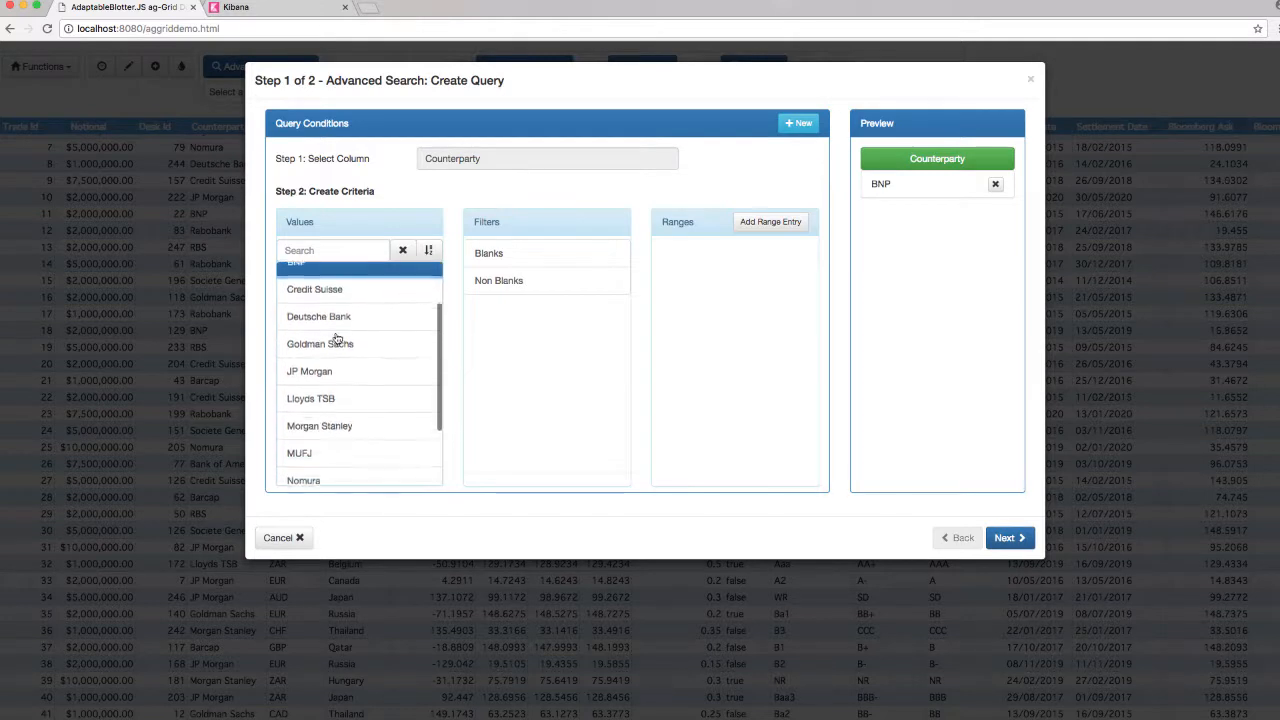
{"action": "left_click", "coordinate": [336, 341]}
{"action": "left_click", "coordinate": [329, 368]}
{"action": "left_click", "coordinate": [333, 396]}
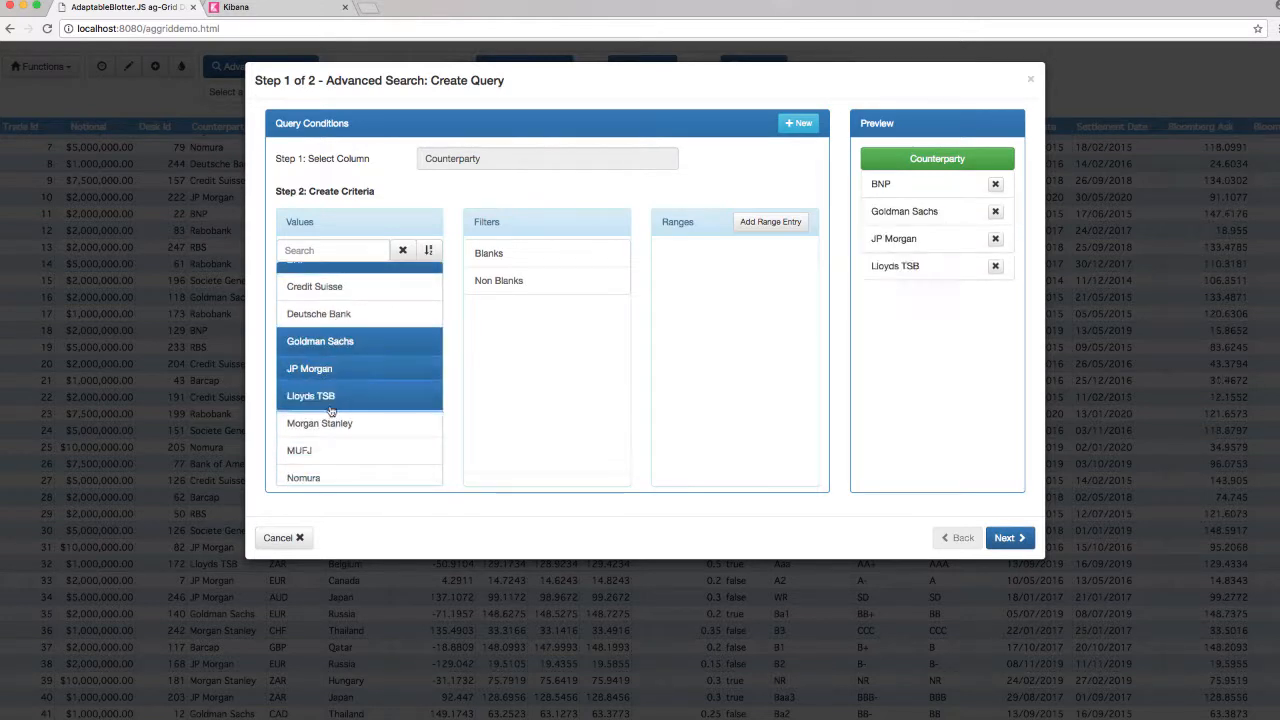
{"action": "left_click", "coordinate": [325, 453]}
{"action": "scroll", "coordinate": [315, 455], "scroll_direction": "down", "scroll_amount": 3}
{"action": "left_click", "coordinate": [315, 446]}
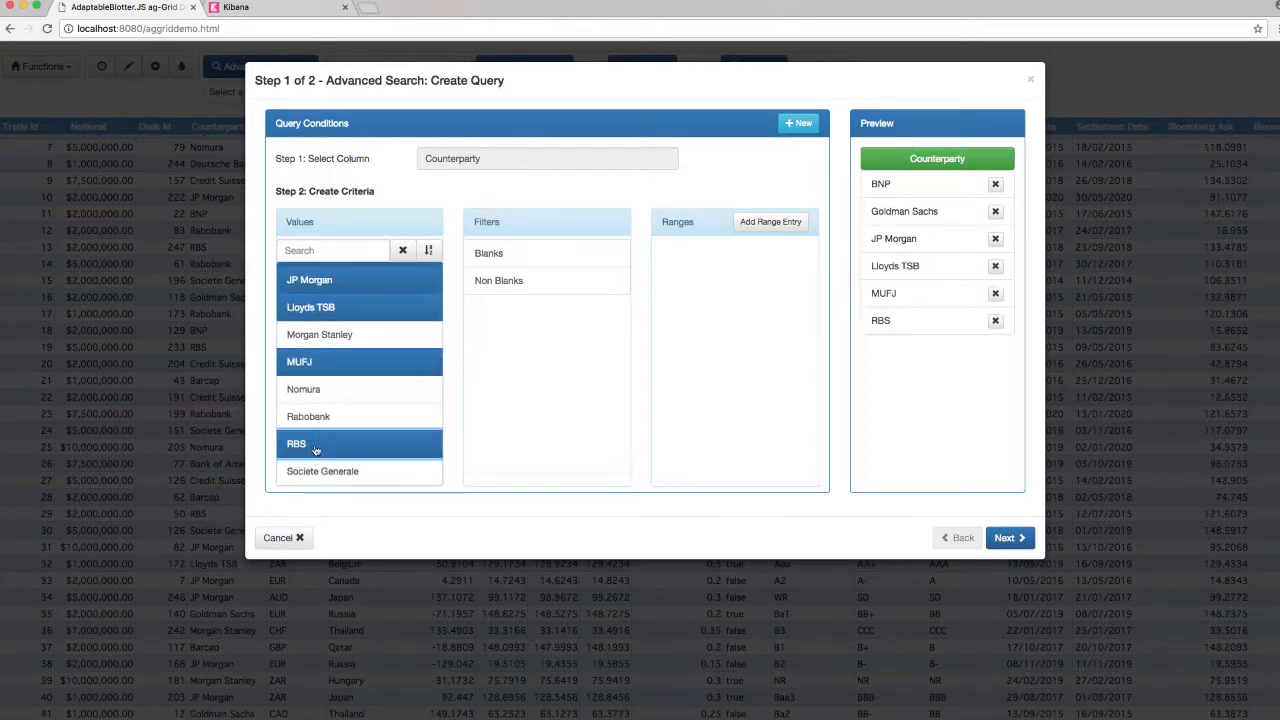
{"action": "left_click", "coordinate": [321, 472]}
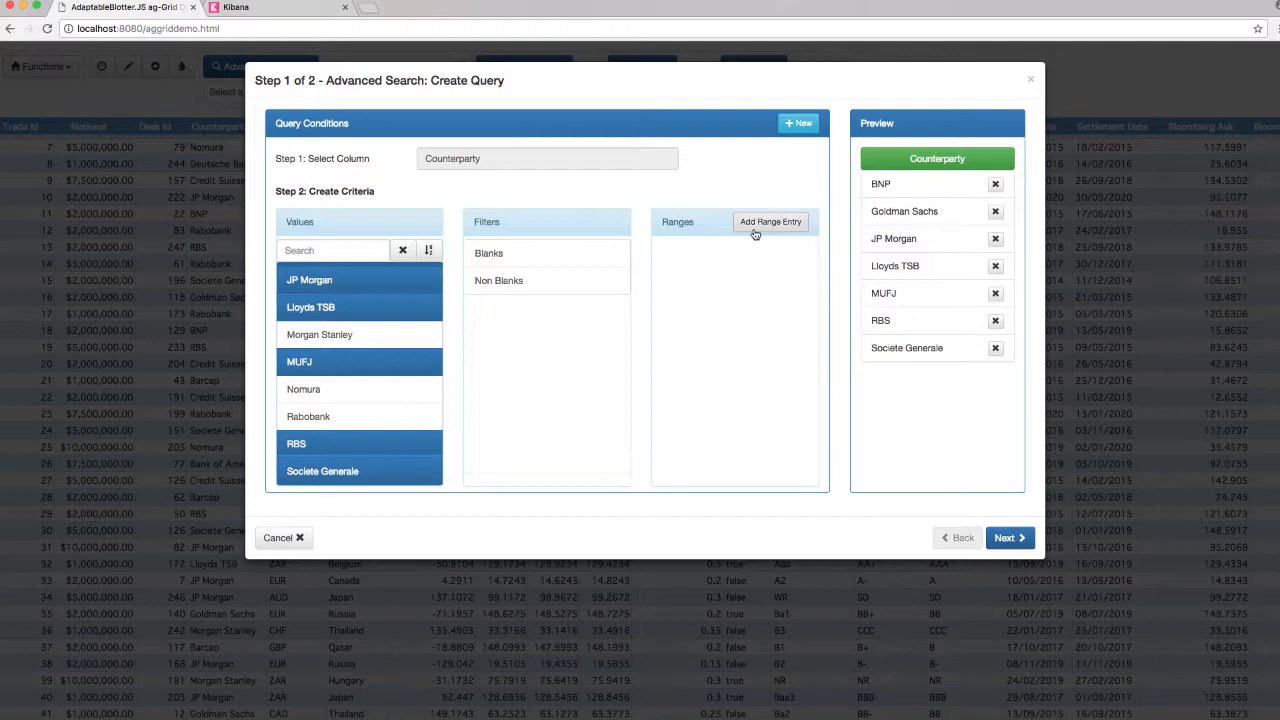
Add a second query condition on the Trade Date column using the In Future filter.
{"action": "left_click", "coordinate": [798, 124]}
{"action": "left_click", "coordinate": [645, 158]}
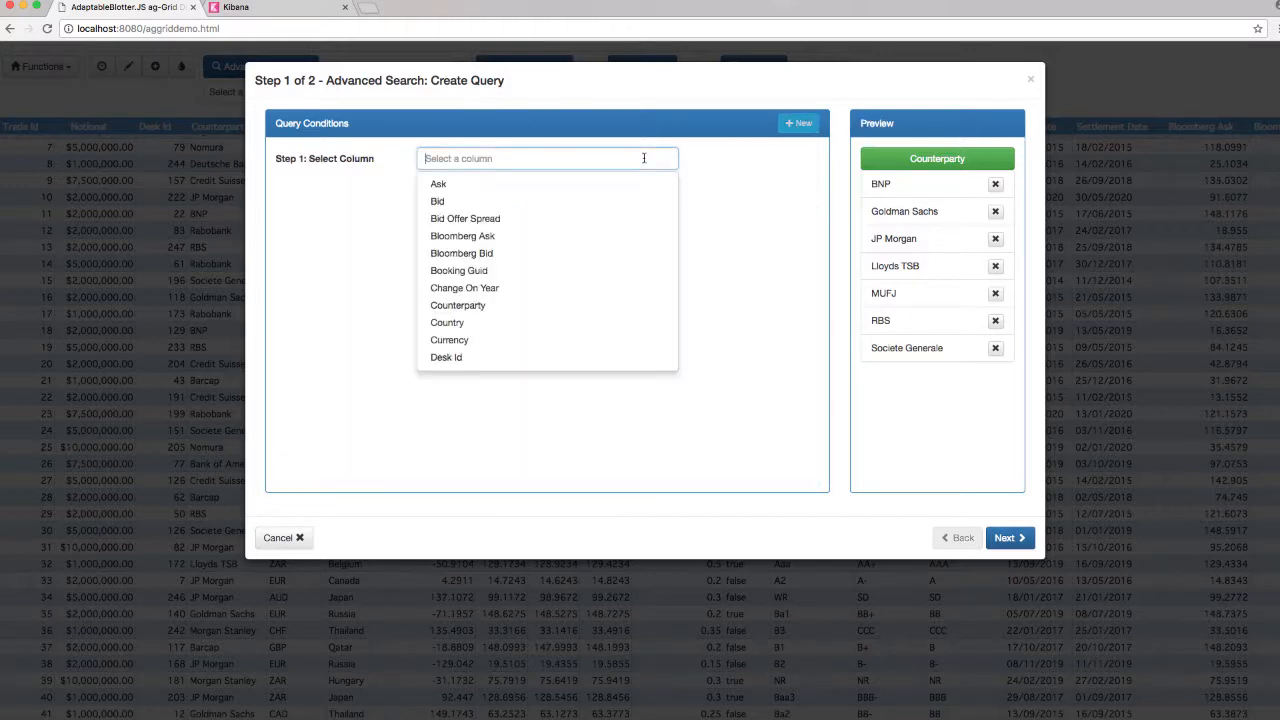
{"action": "scroll", "coordinate": [508, 258], "scroll_direction": "down", "scroll_amount": 5}
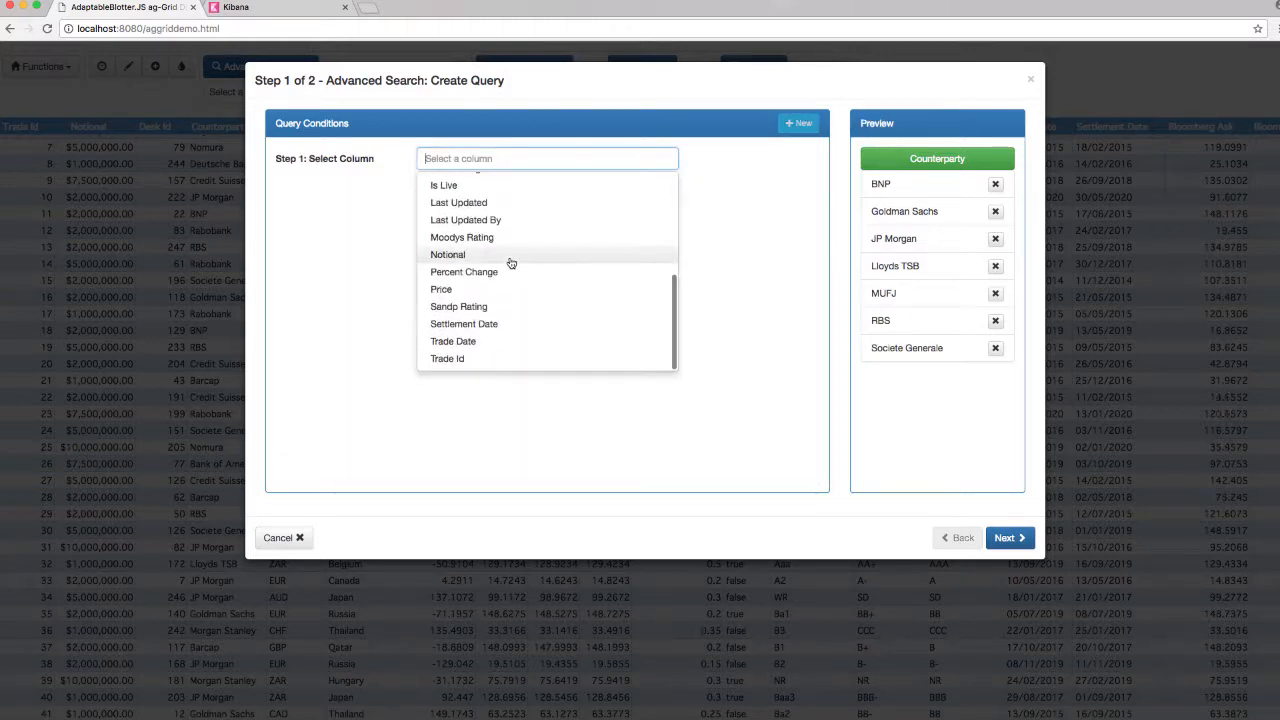
{"action": "left_click", "coordinate": [478, 344]}
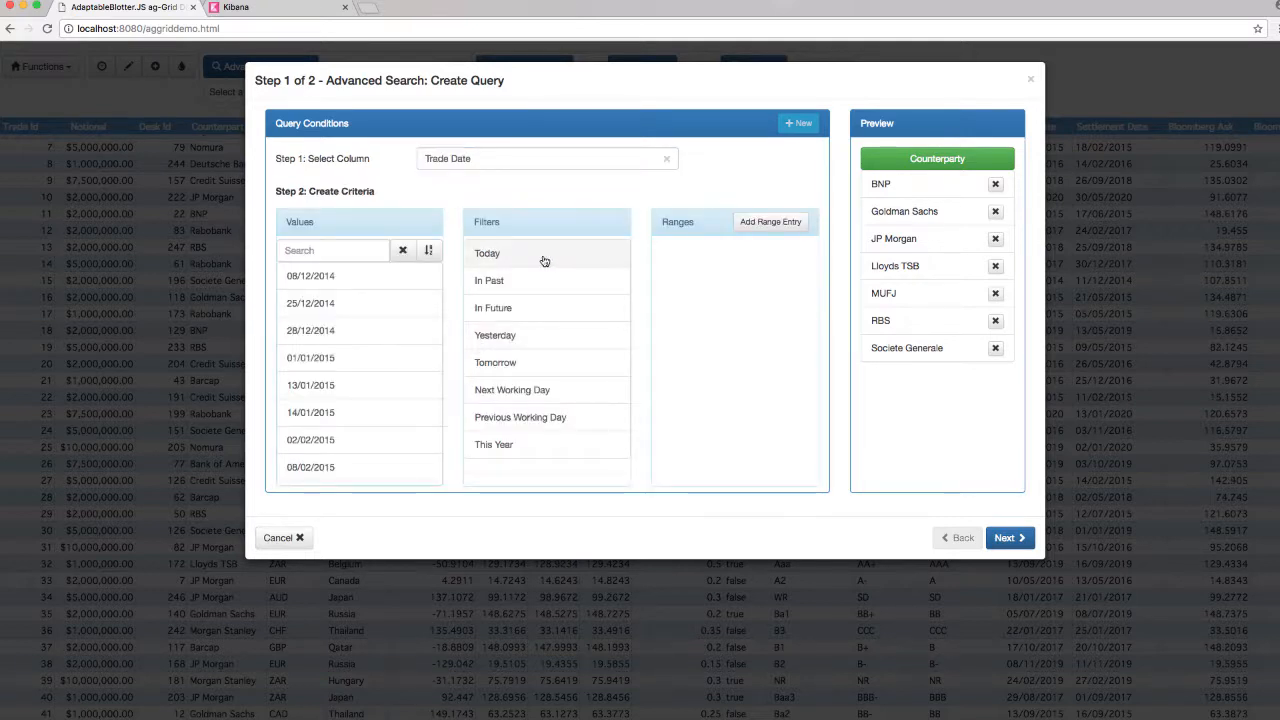
{"action": "left_click", "coordinate": [520, 313]}
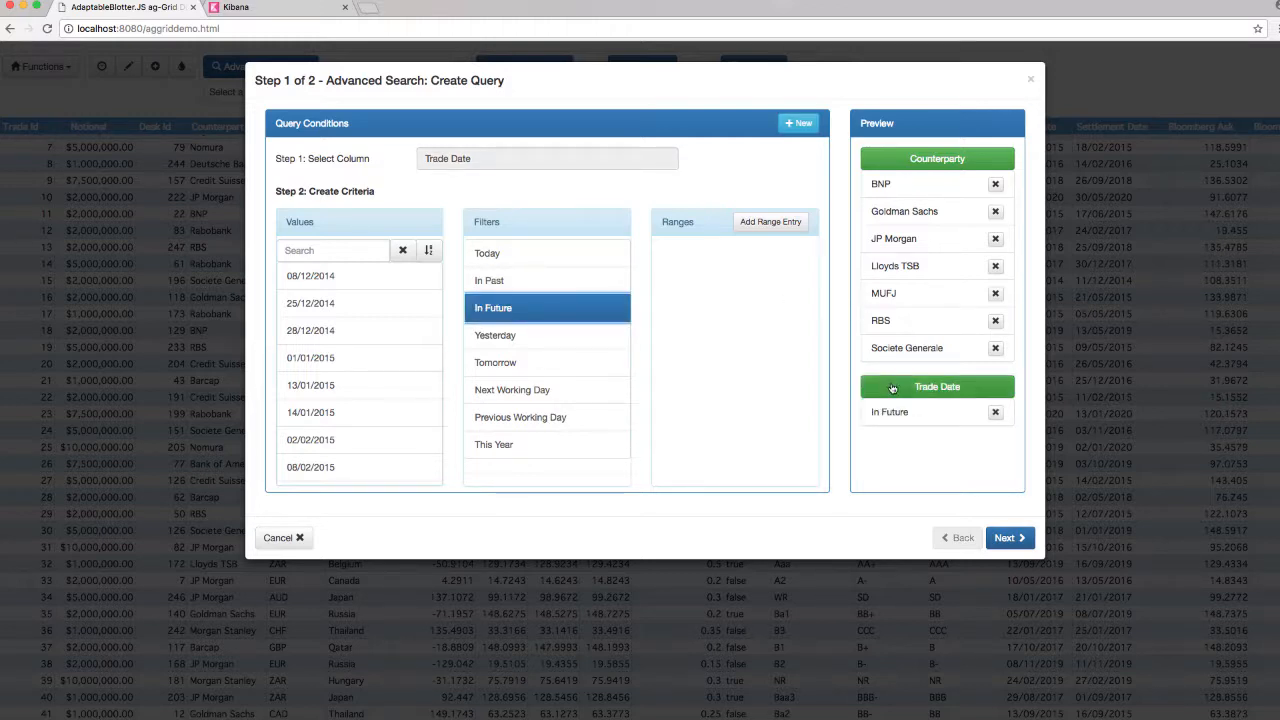
Add a third query condition on Bid Offer Spread with a range of greater than 0.2.
{"action": "left_click", "coordinate": [798, 123]}
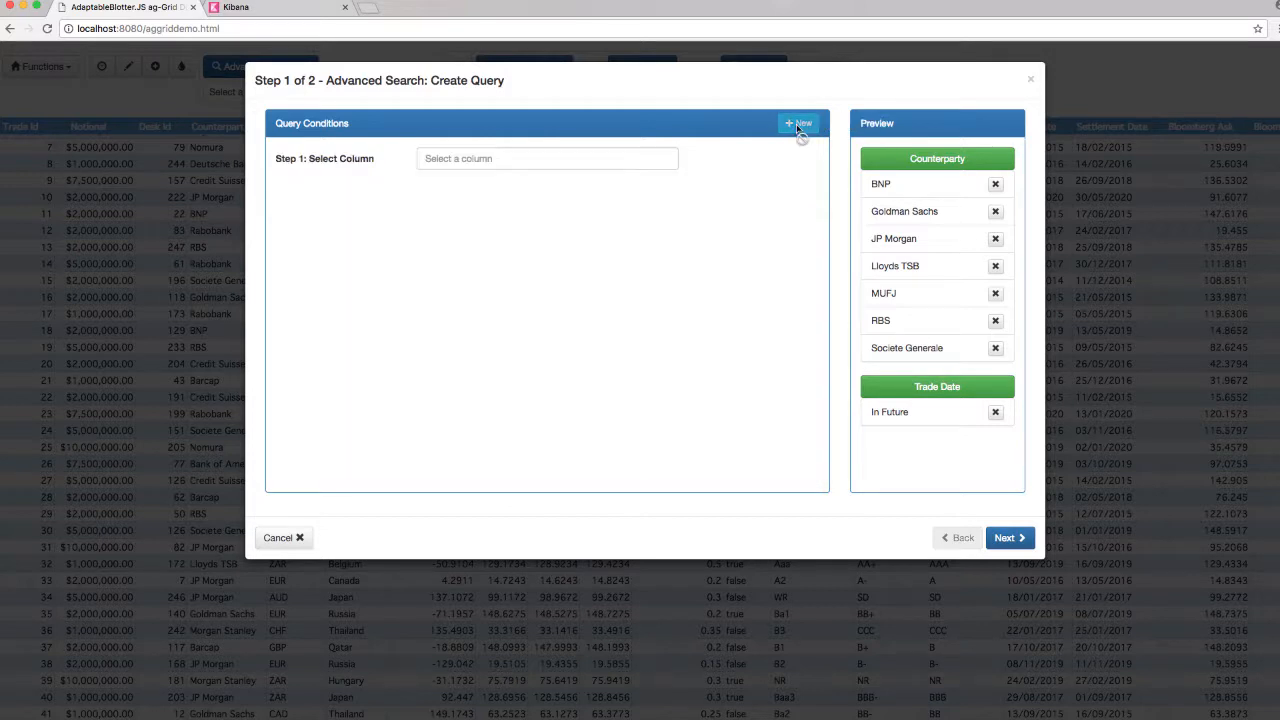
{"action": "left_click", "coordinate": [634, 157]}
{"action": "left_click", "coordinate": [485, 218]}
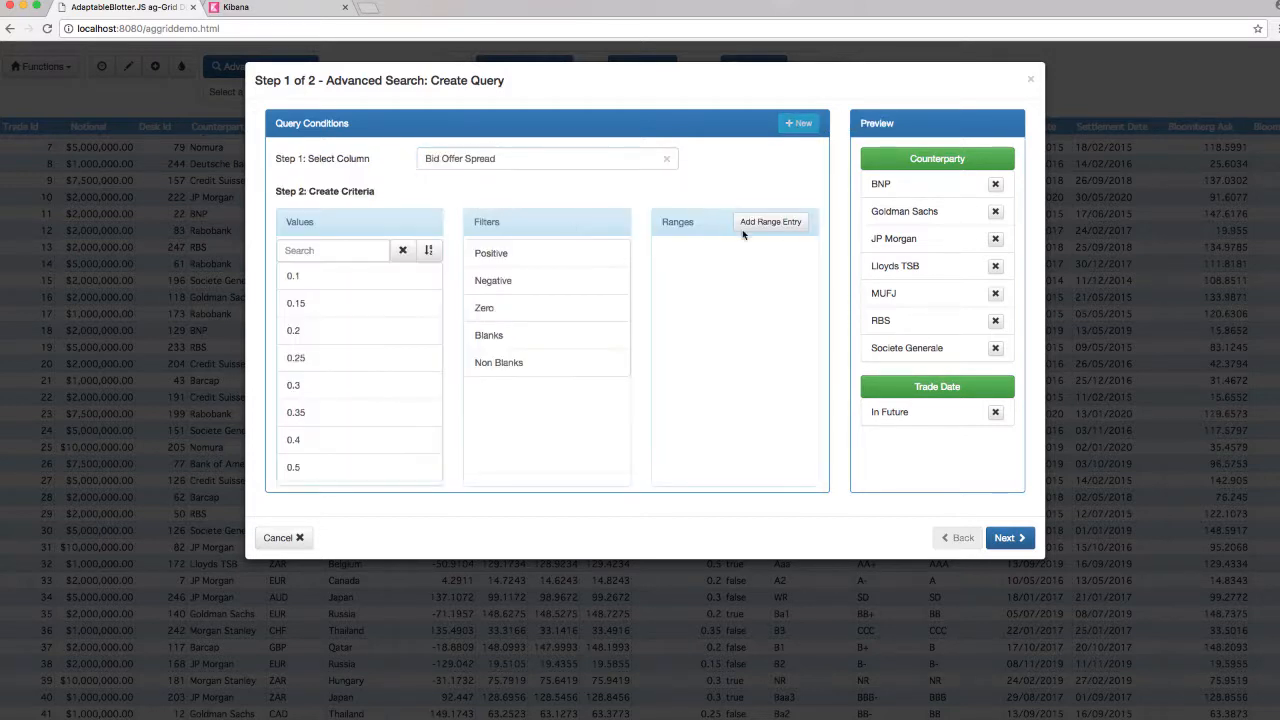
{"action": "left_click", "coordinate": [771, 222]}
{"action": "left_click", "coordinate": [685, 251]}
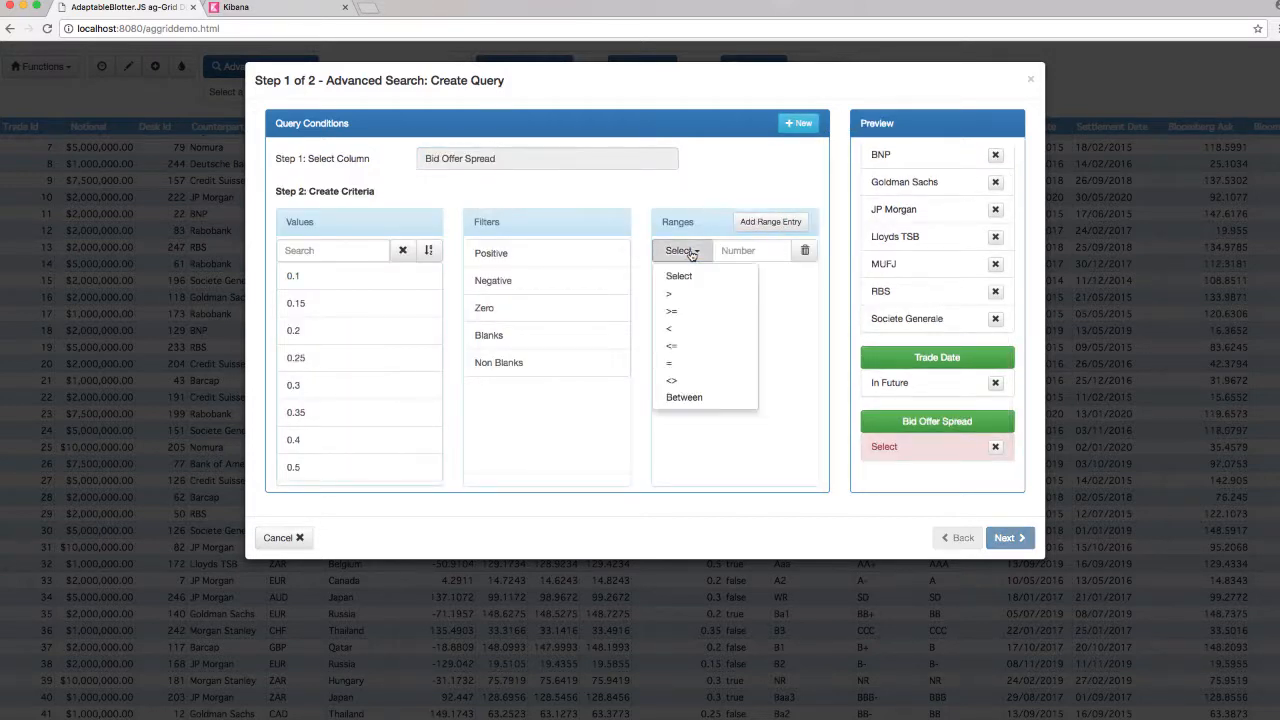
{"action": "left_click", "coordinate": [671, 292]}
{"action": "left_click", "coordinate": [735, 252]}
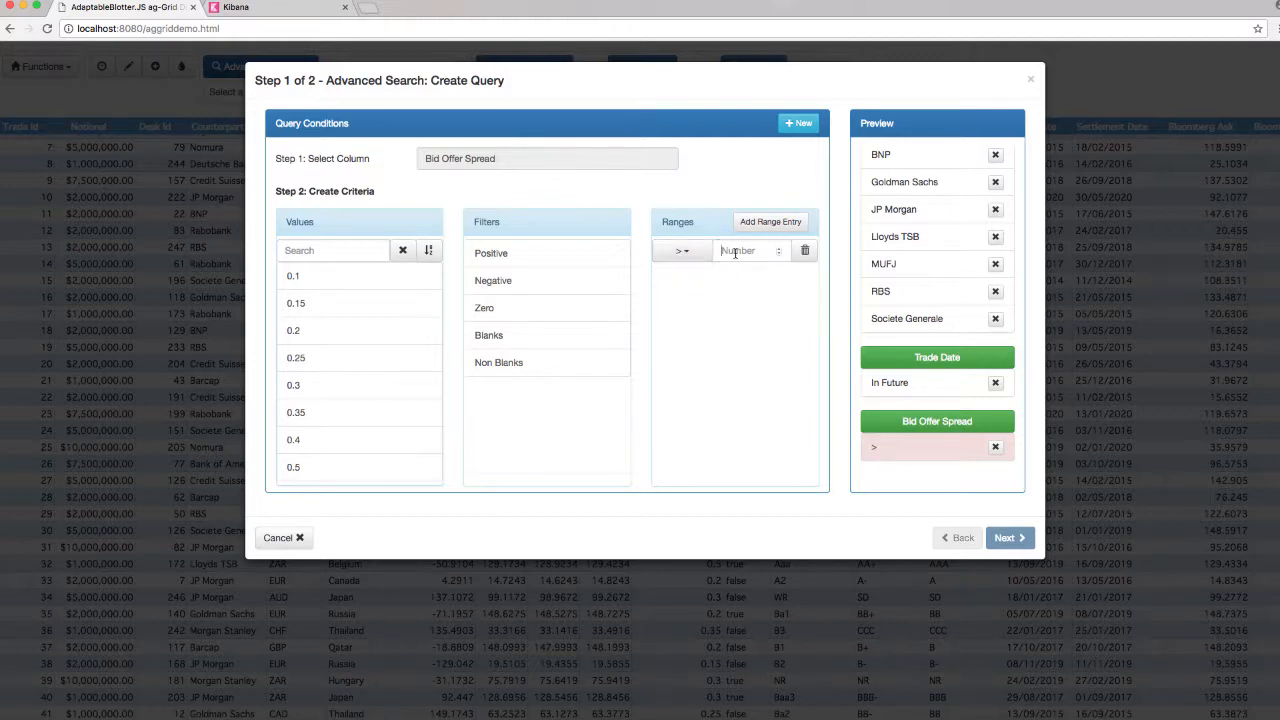
{"action": "type", "text": "0.2"}
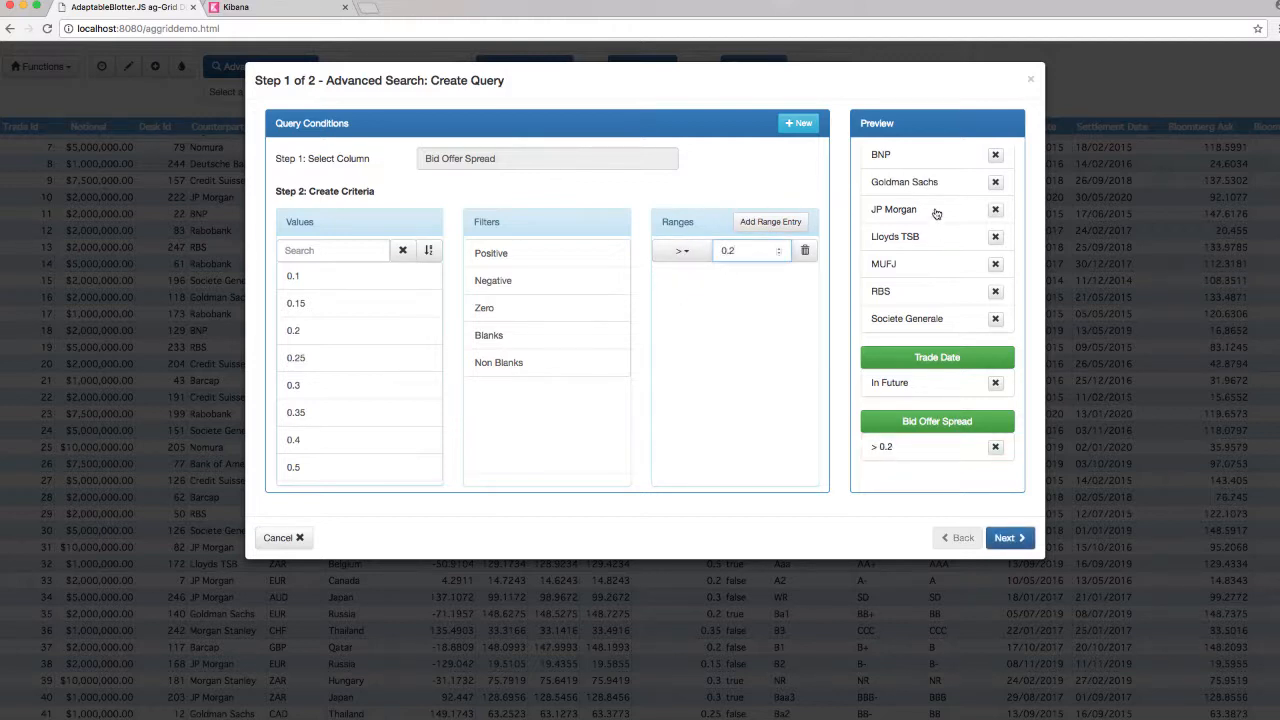
Review the query conditions, name the advanced search "demo search" and finish creating it.
{"action": "scroll", "coordinate": [930, 180], "scroll_direction": "up", "scroll_amount": 1}
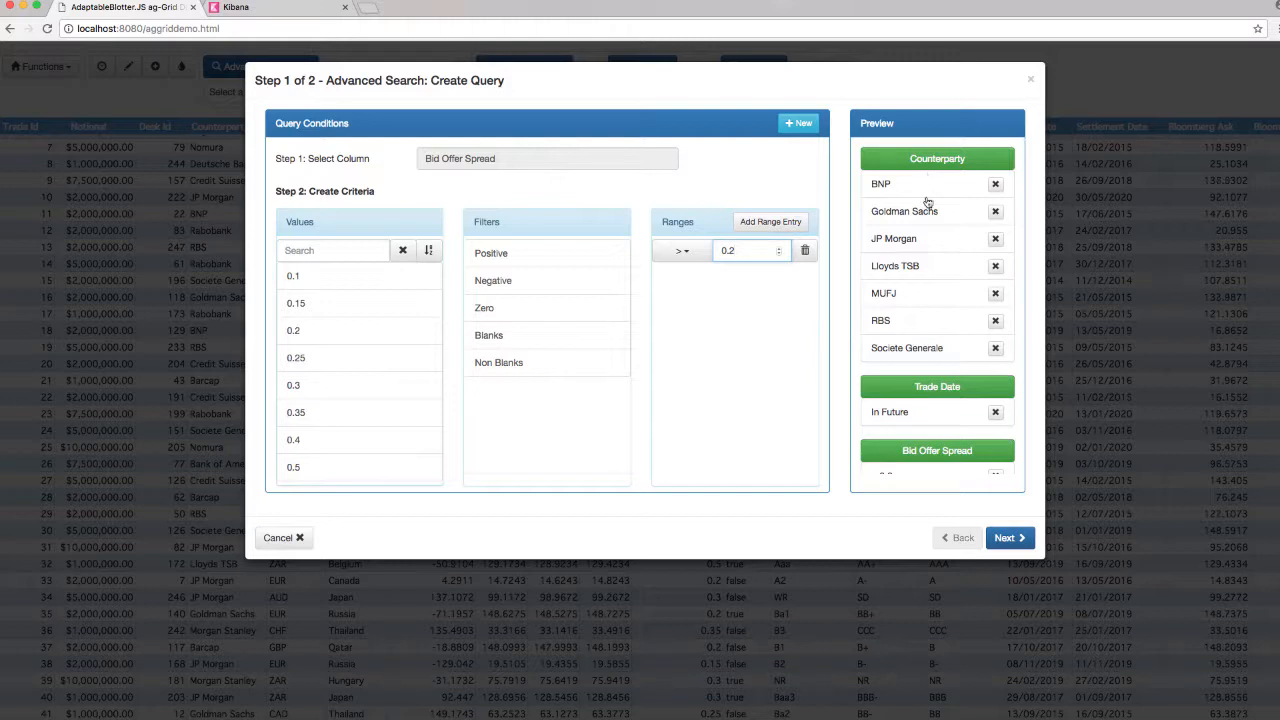
{"action": "scroll", "coordinate": [919, 407], "scroll_direction": "down", "scroll_amount": 1}
{"action": "scroll", "coordinate": [919, 407], "scroll_direction": "down", "scroll_amount": 1}
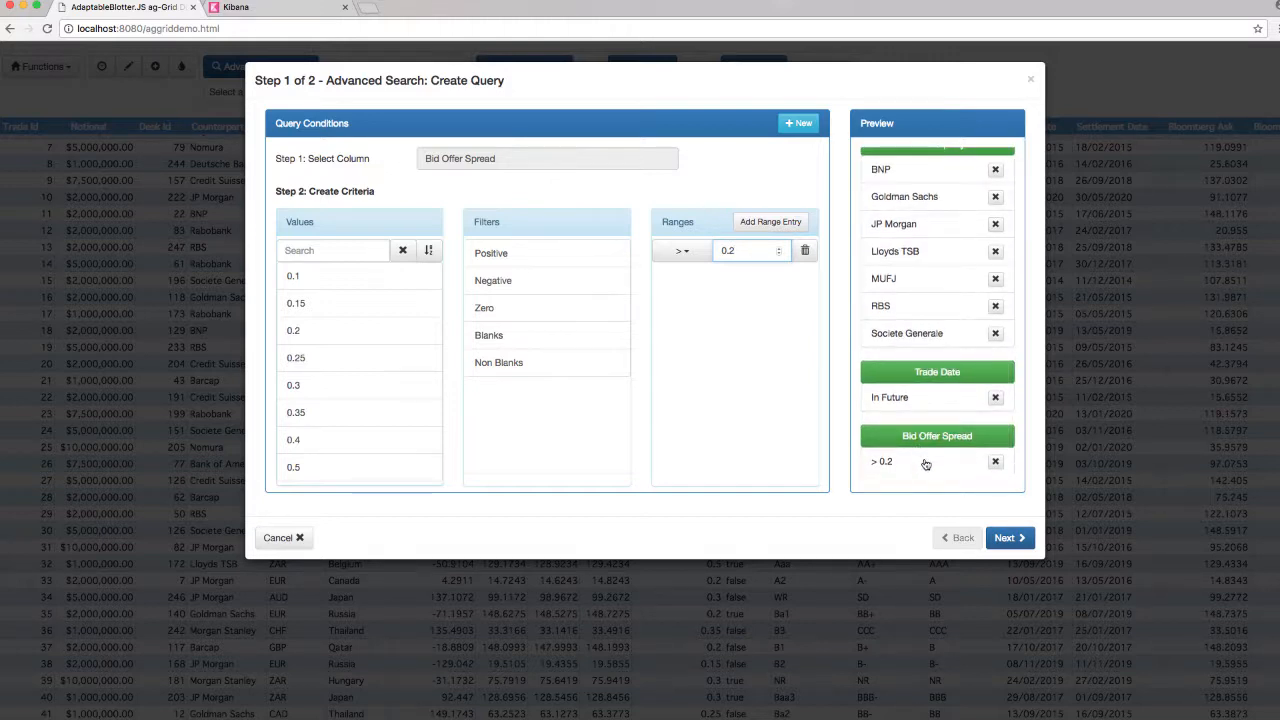
{"action": "left_click", "coordinate": [1008, 538]}
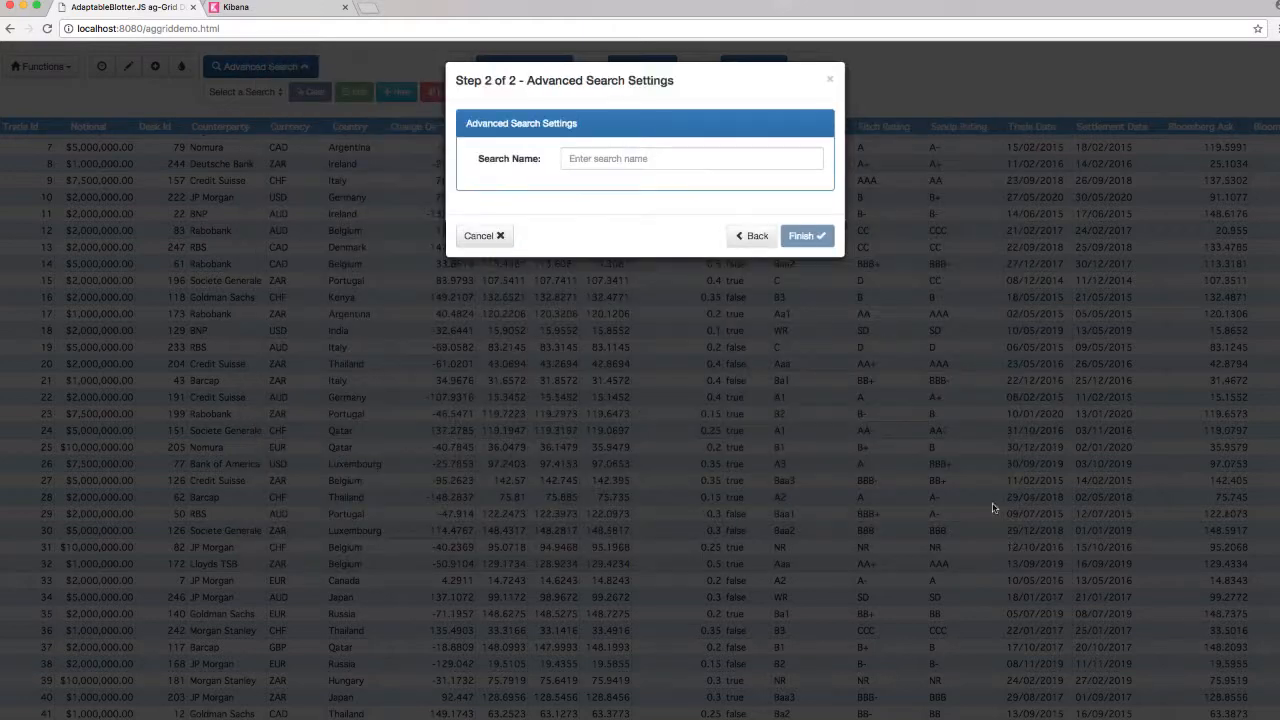
{"action": "left_click", "coordinate": [710, 161]}
{"action": "type", "text": "demo search"}
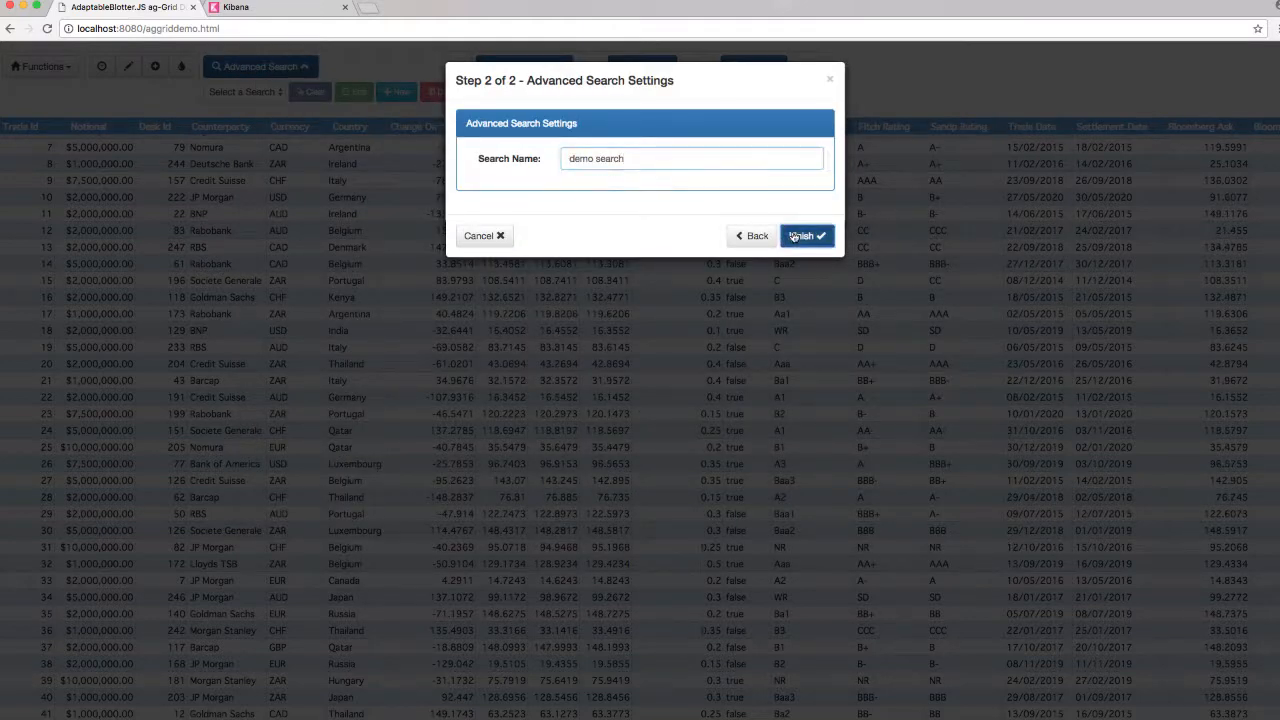
{"action": "left_click", "coordinate": [797, 236]}
{"action": "scroll", "coordinate": [743, 268], "scroll_direction": "down", "scroll_amount": 5}
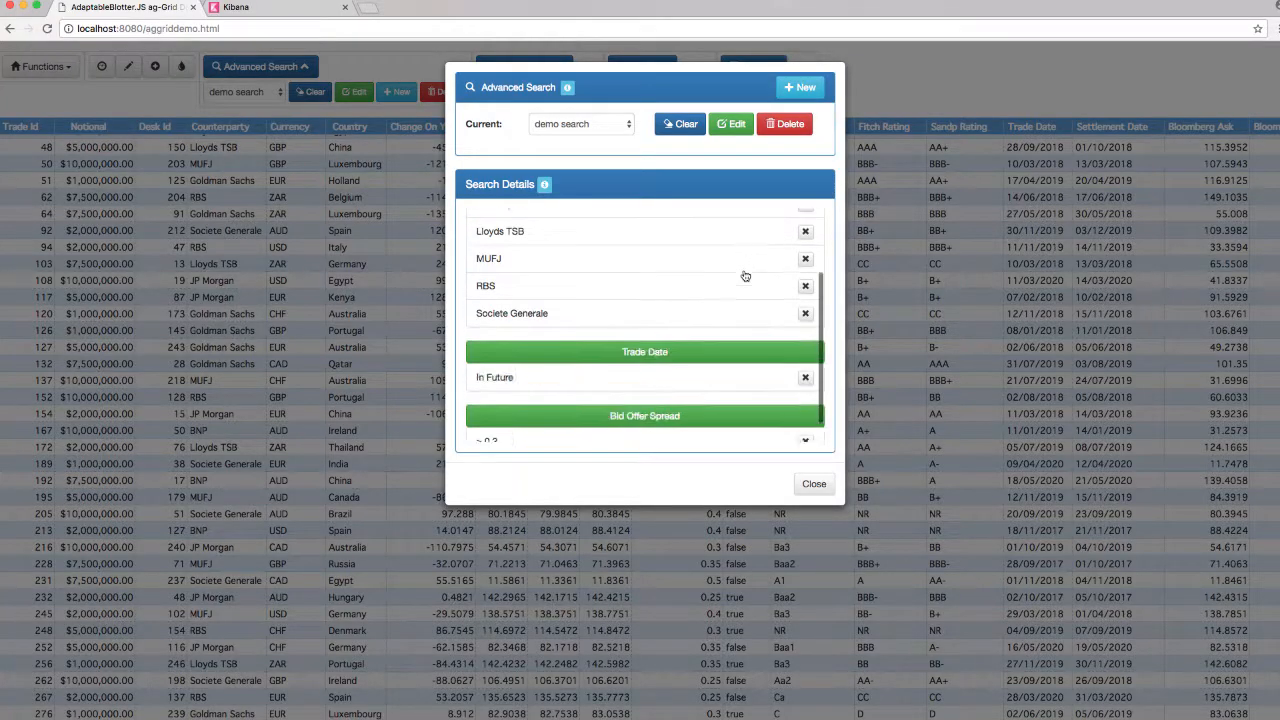
Close the search details, clear the advanced search, reapply "demo search" to the grid and clear it again.
{"action": "left_click", "coordinate": [812, 484]}
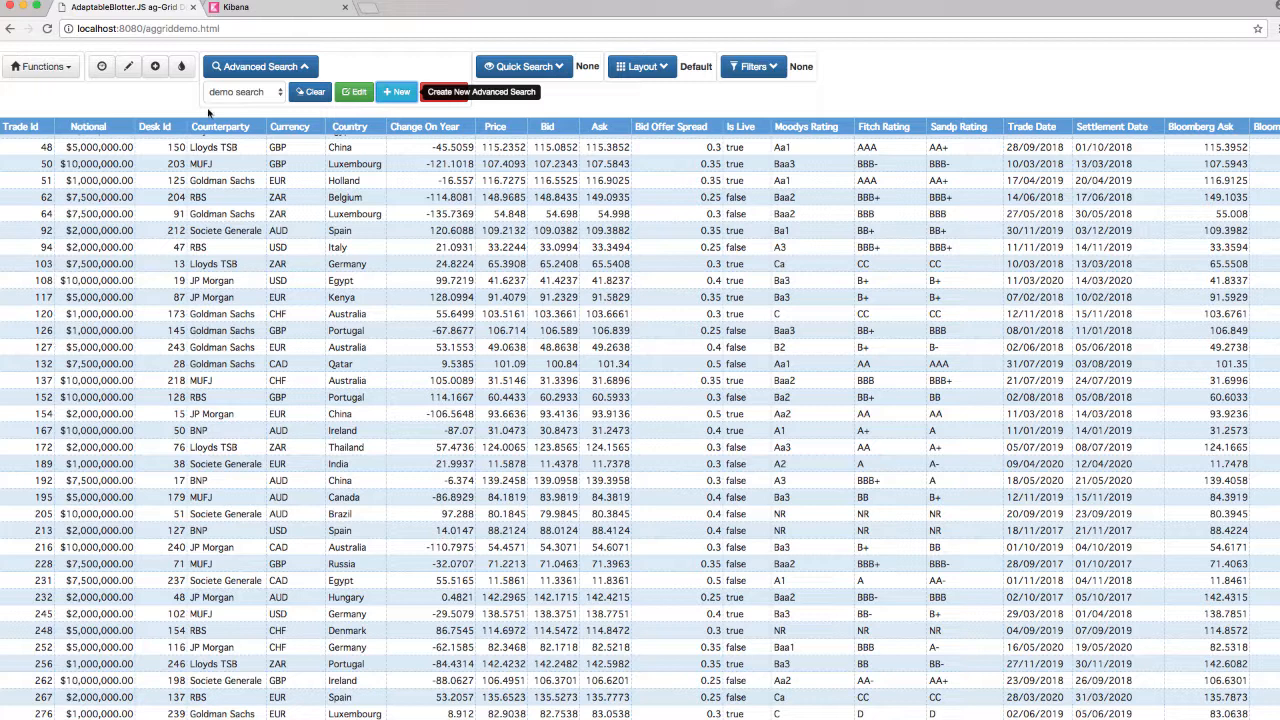
{"action": "left_click", "coordinate": [307, 93]}
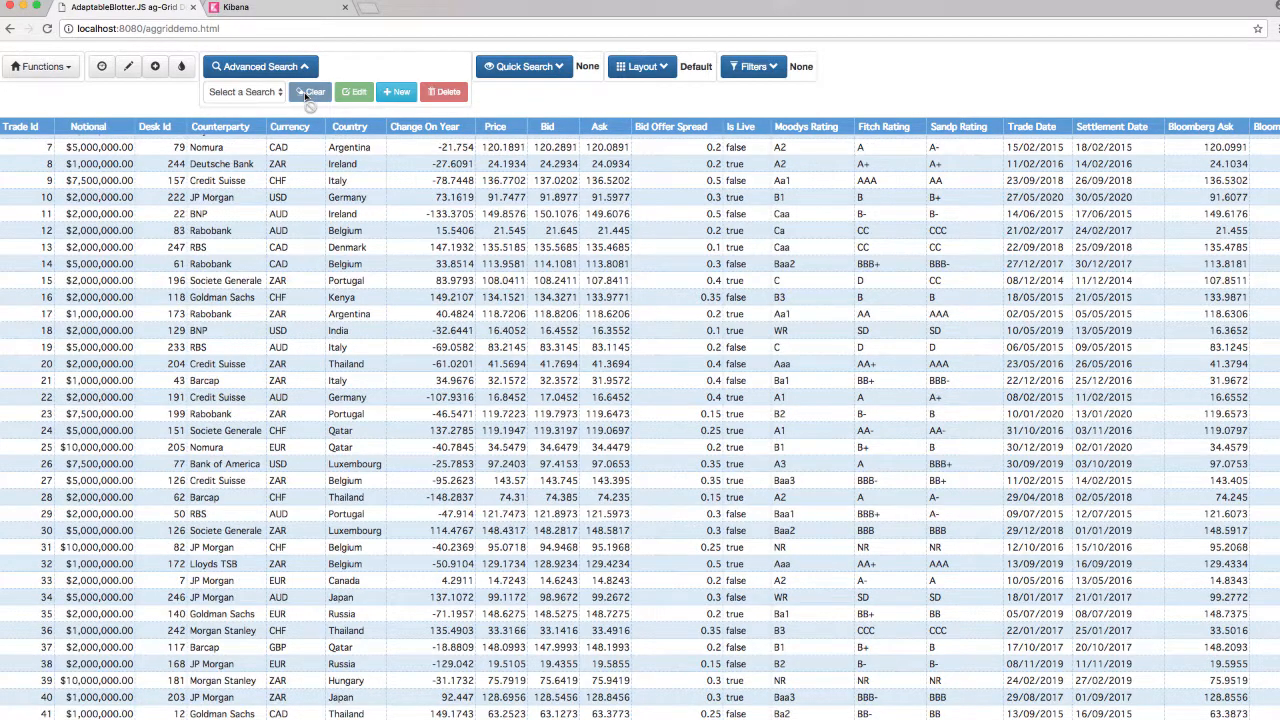
{"action": "left_click", "coordinate": [267, 94]}
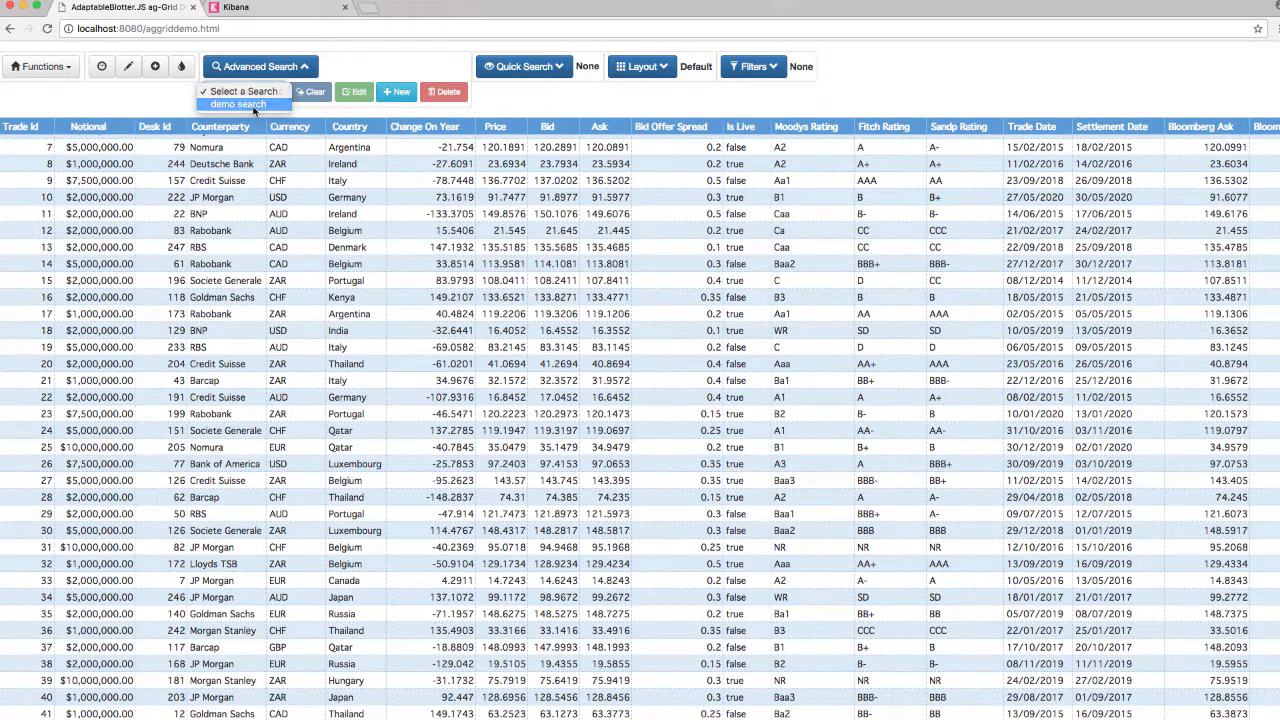
{"action": "left_click", "coordinate": [250, 105]}
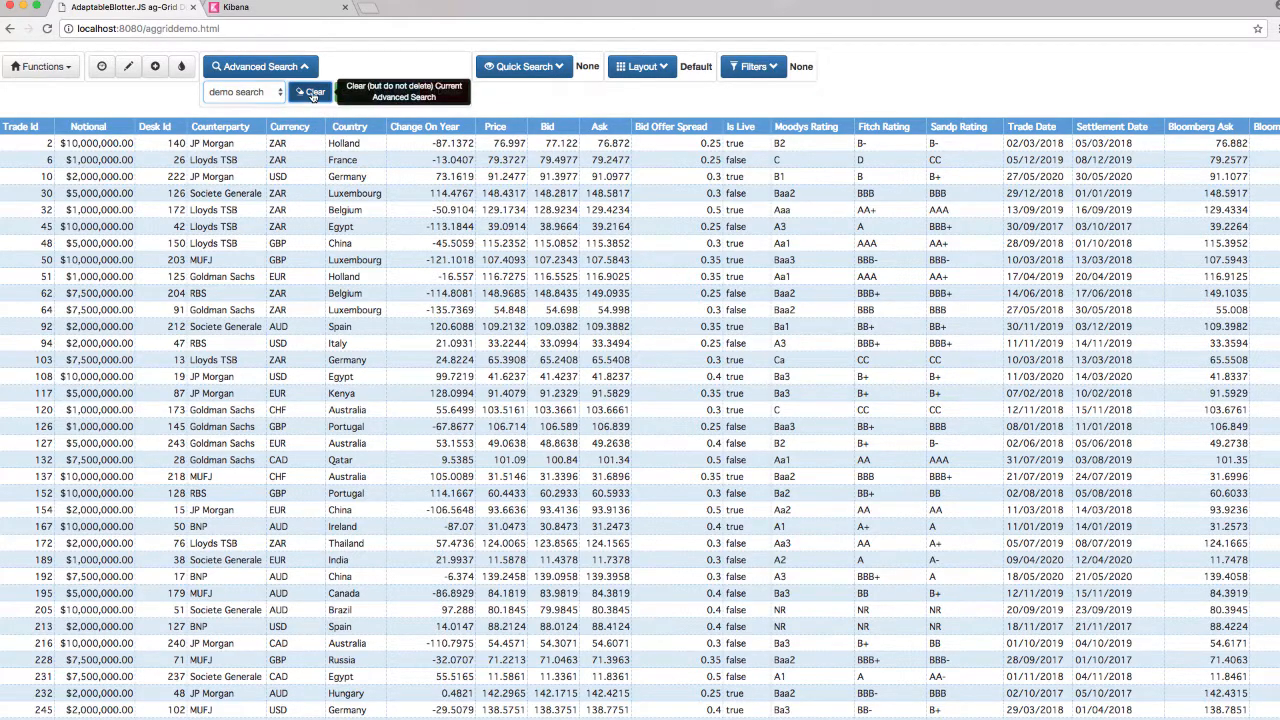
{"action": "left_click", "coordinate": [303, 92]}
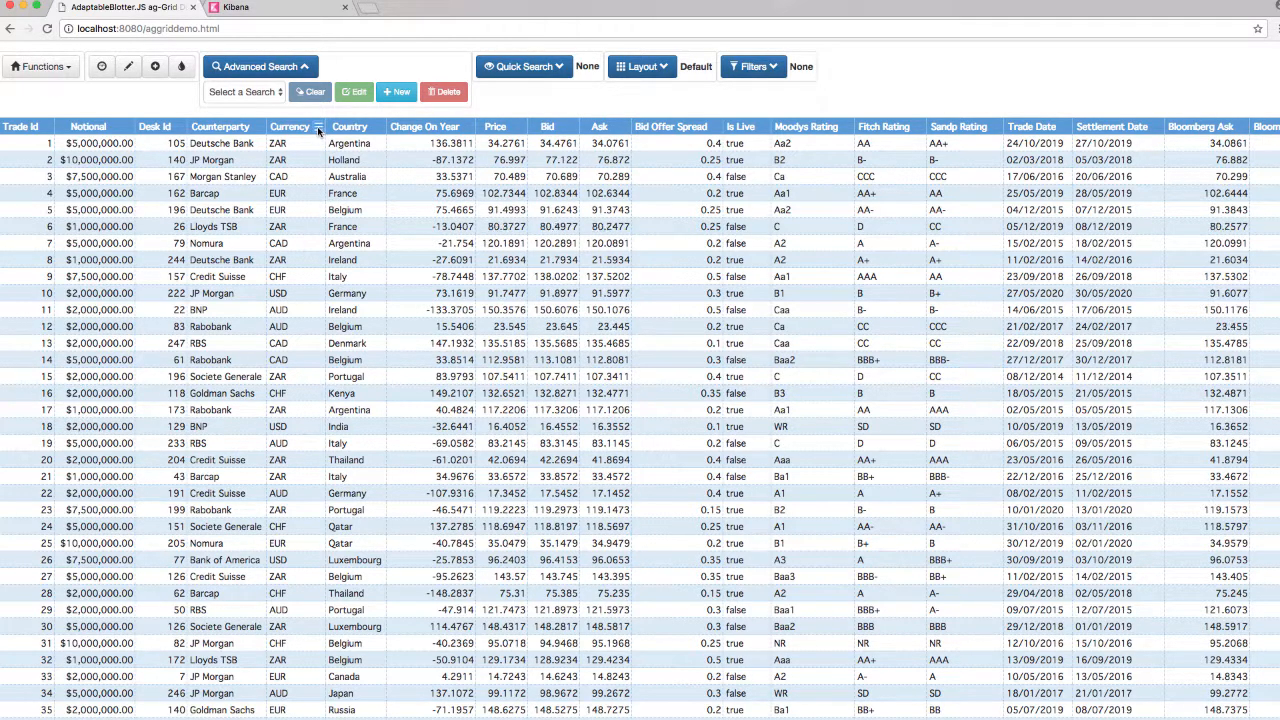
Filter the Currency column by EUR, GBP and USD, and reset the column filter to (All).
{"action": "left_click", "coordinate": [318, 128]}
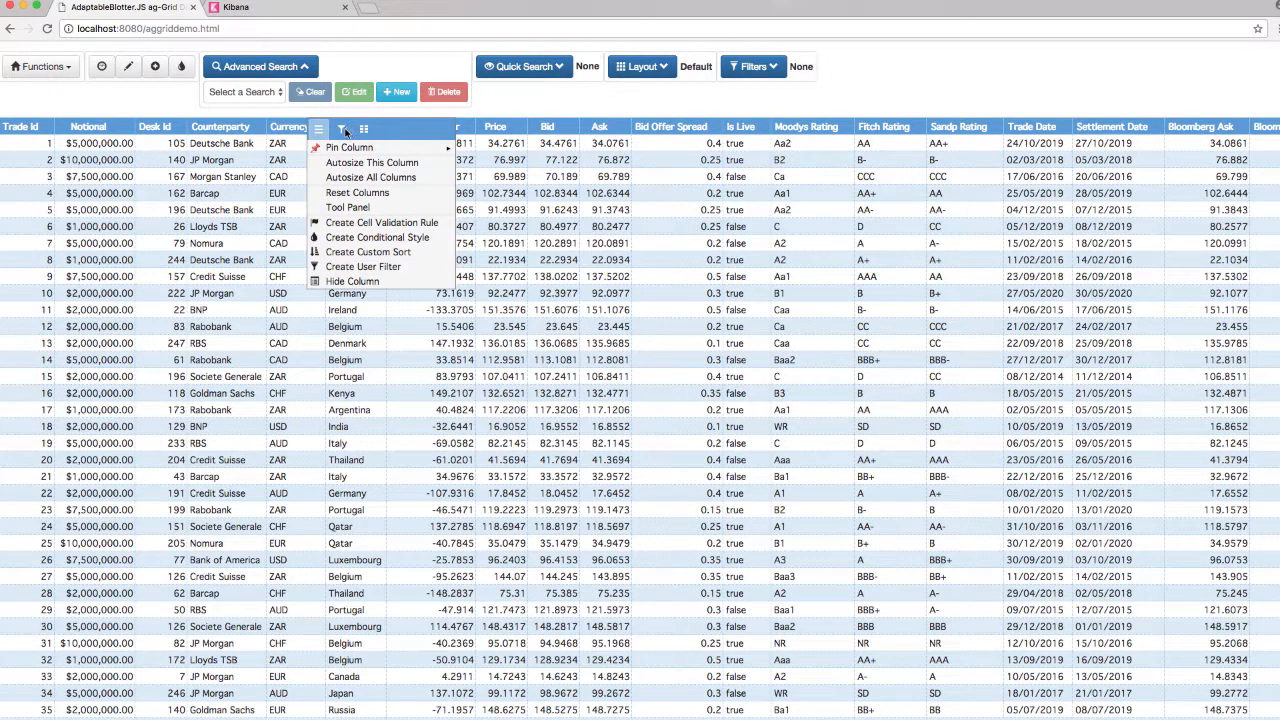
{"action": "left_click", "coordinate": [343, 131]}
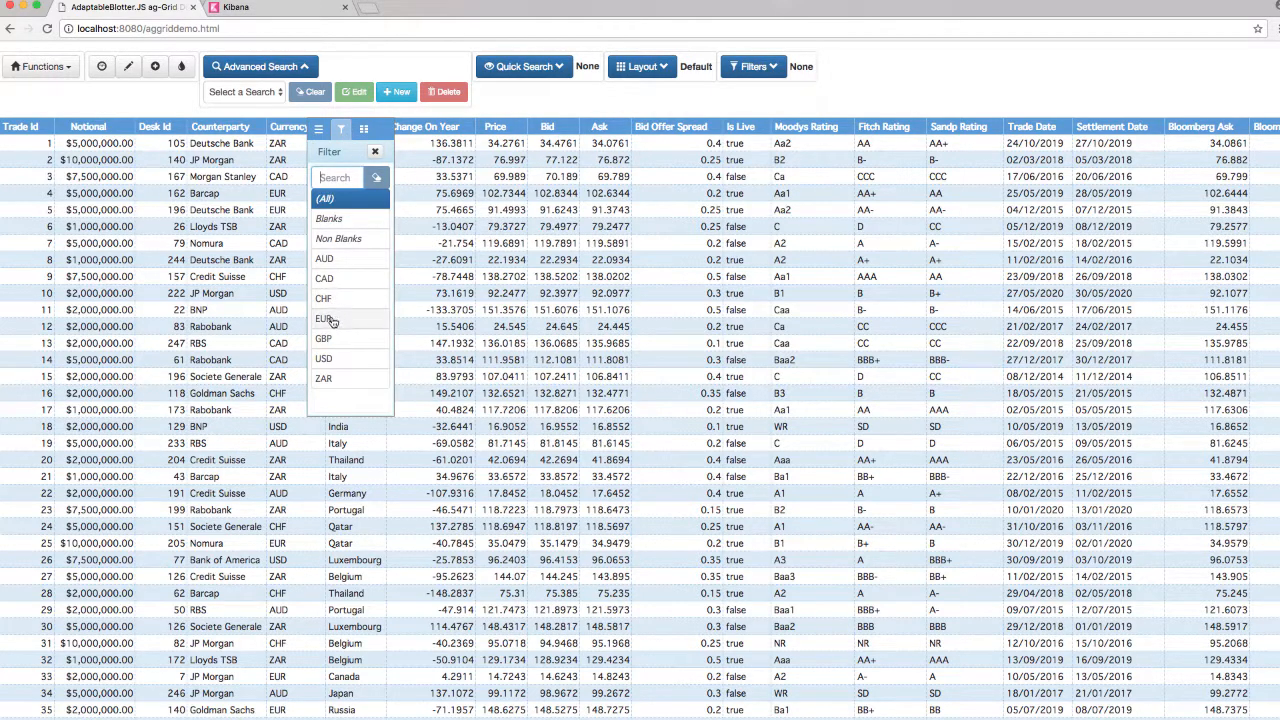
{"action": "left_click", "coordinate": [333, 320]}
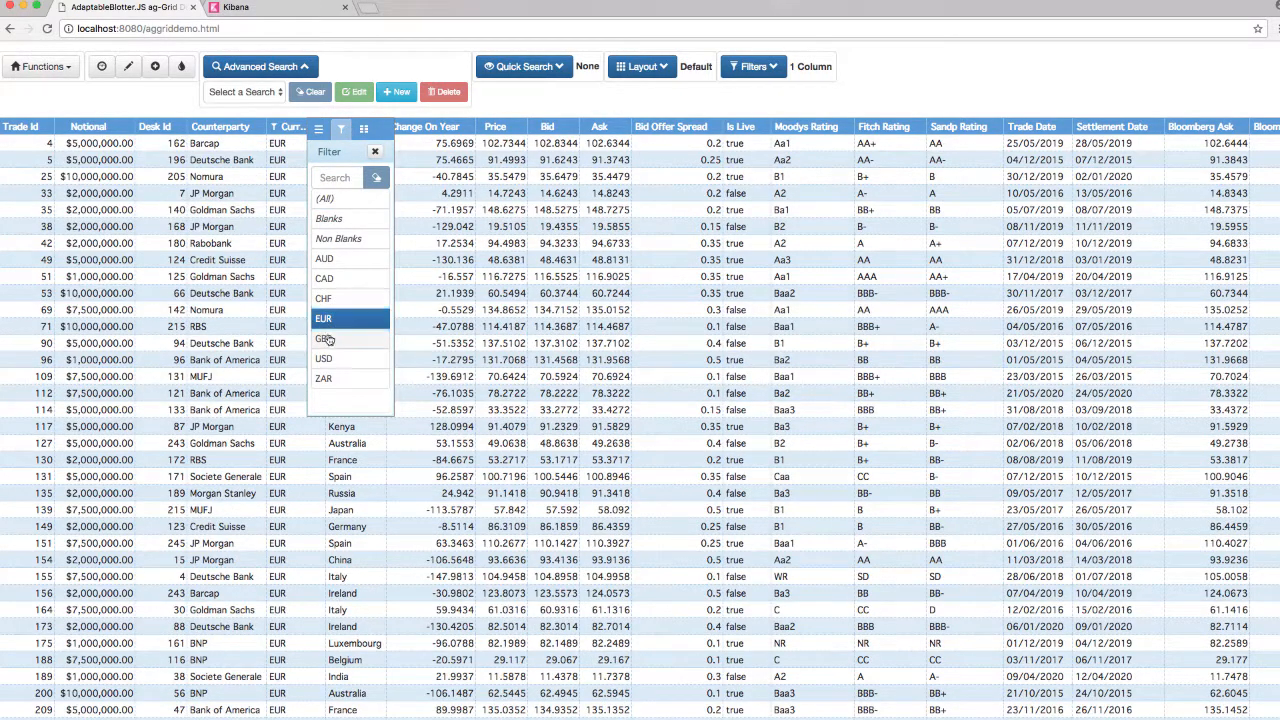
{"action": "left_click", "coordinate": [333, 340]}
{"action": "left_click", "coordinate": [333, 362]}
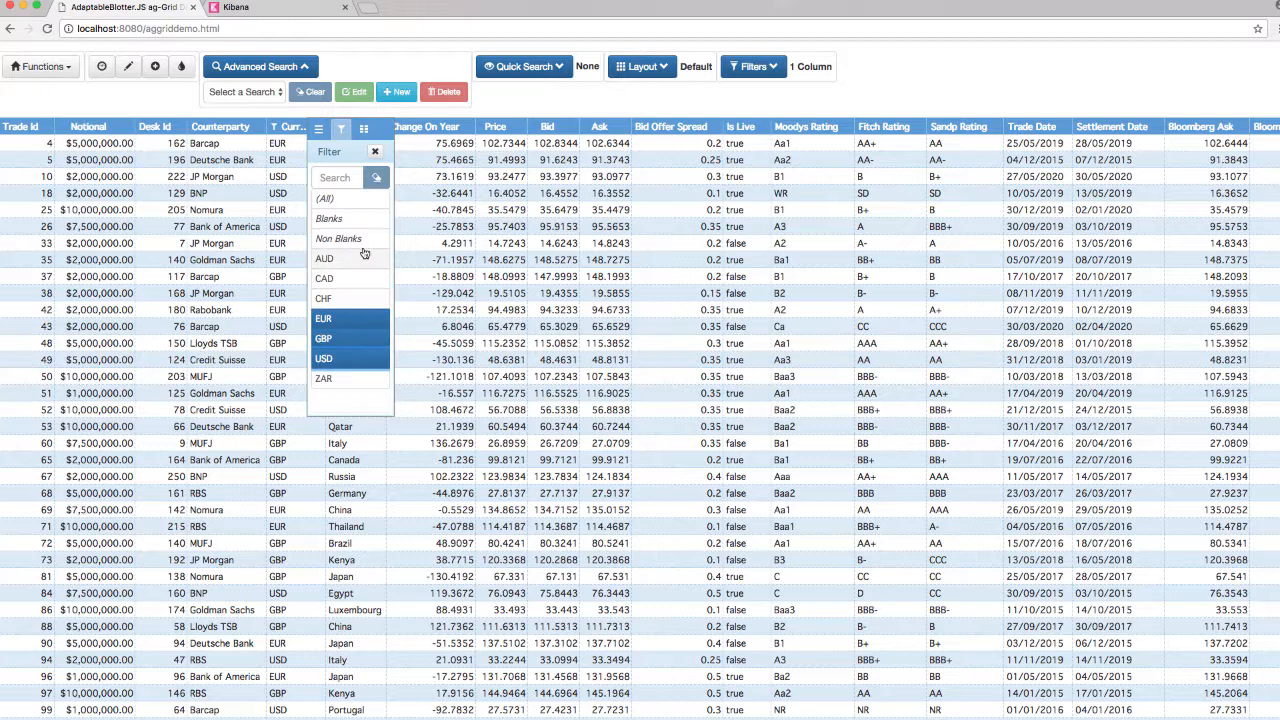
{"action": "left_click", "coordinate": [328, 199]}
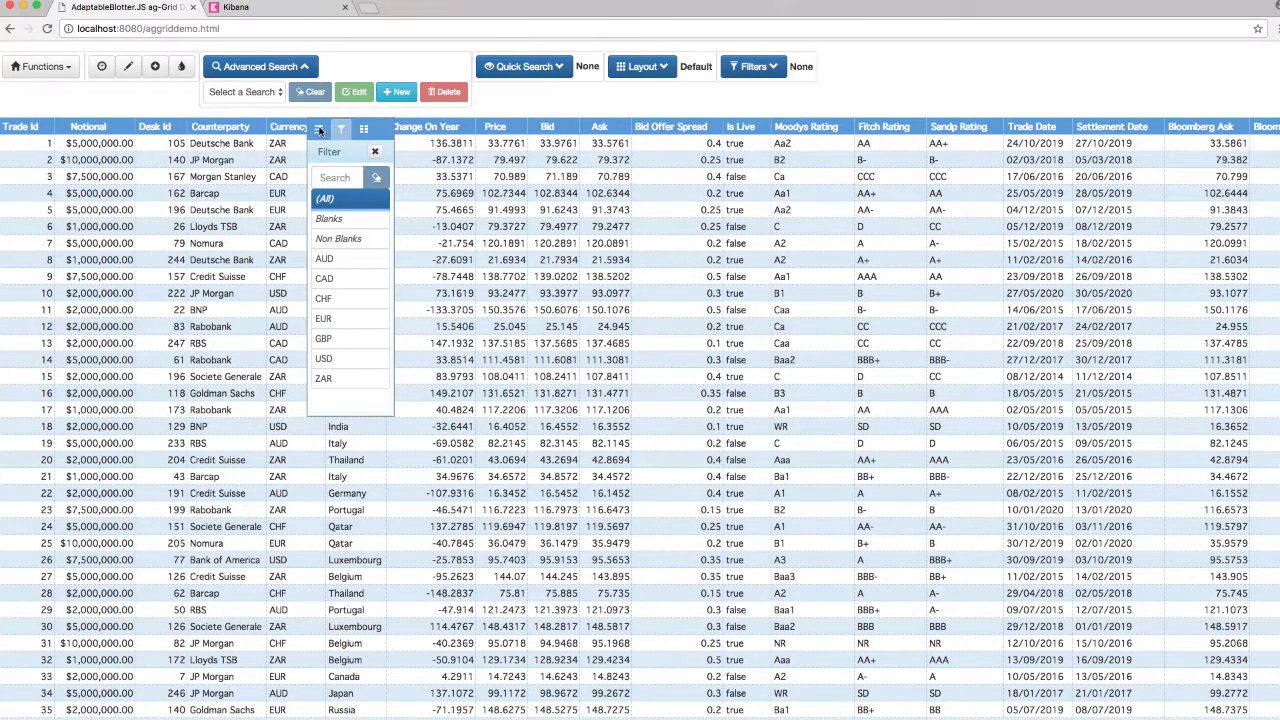
Create a user filter named "Top Currencies" on the Currency column with the values EUR, GBP and USD.
{"action": "left_click", "coordinate": [319, 130]}
{"action": "left_click", "coordinate": [350, 267]}
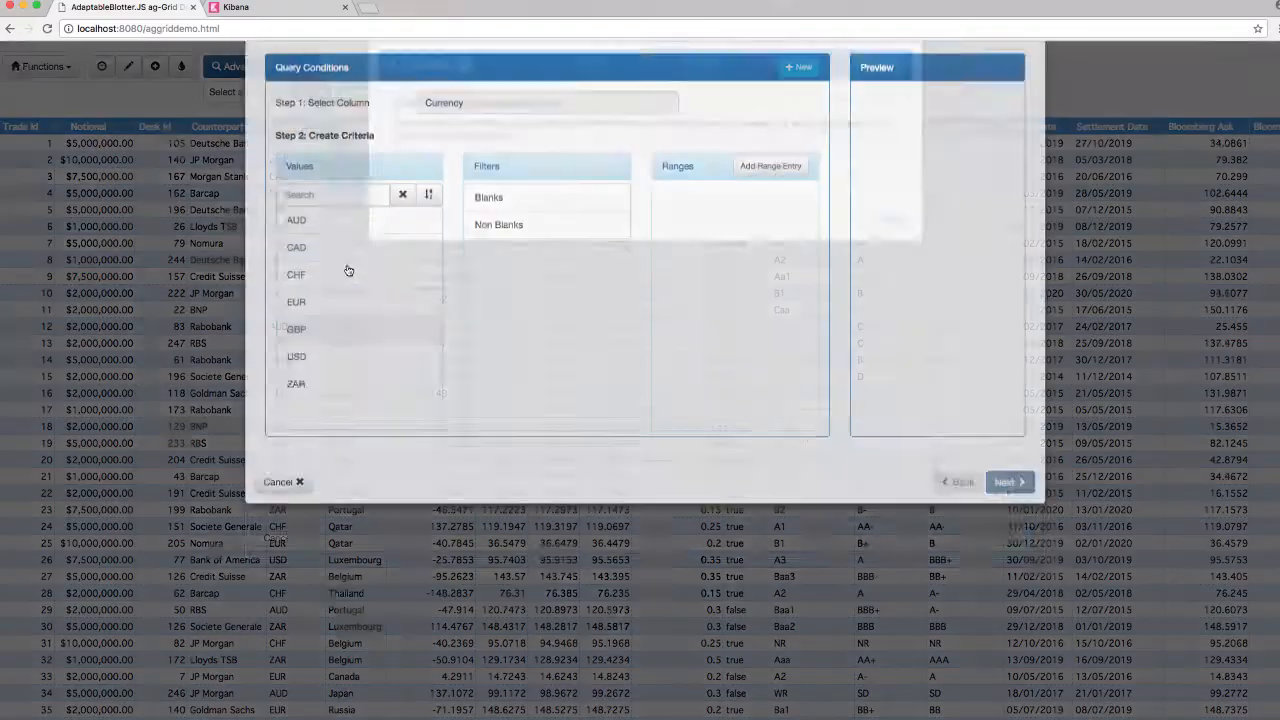
{"action": "left_click", "coordinate": [319, 366]}
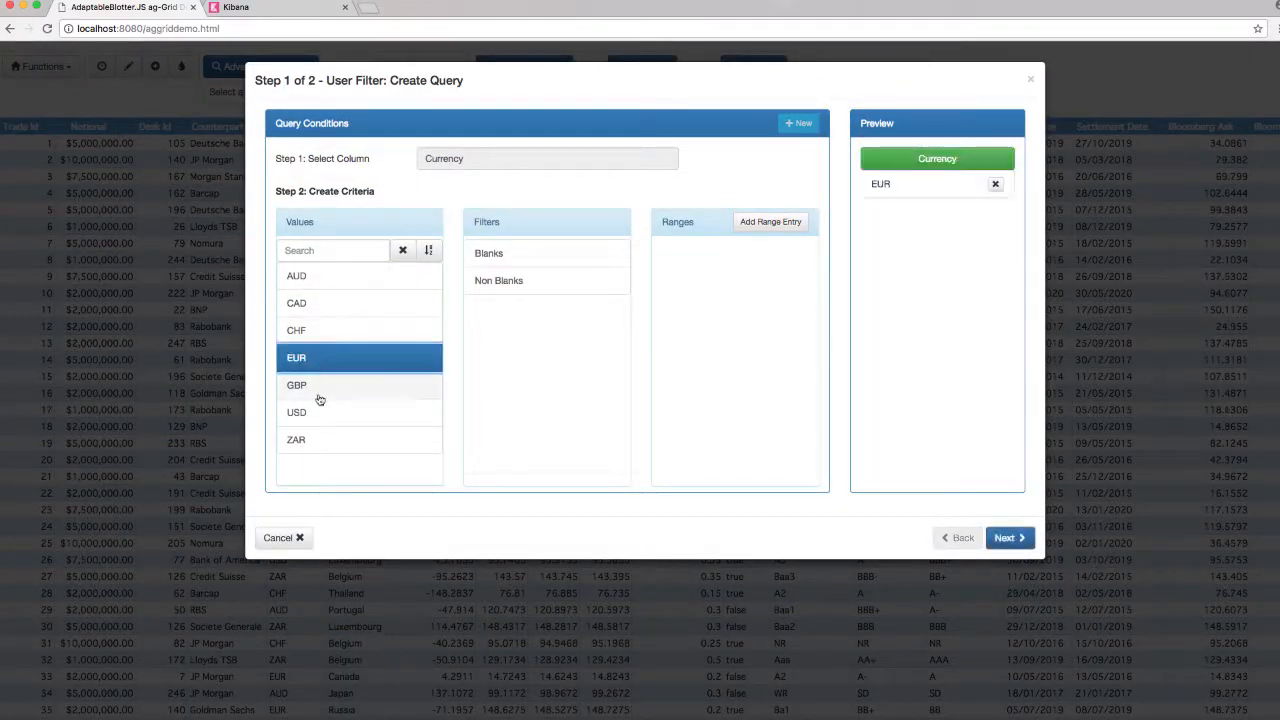
{"action": "left_click", "coordinate": [316, 392]}
{"action": "left_click", "coordinate": [313, 414]}
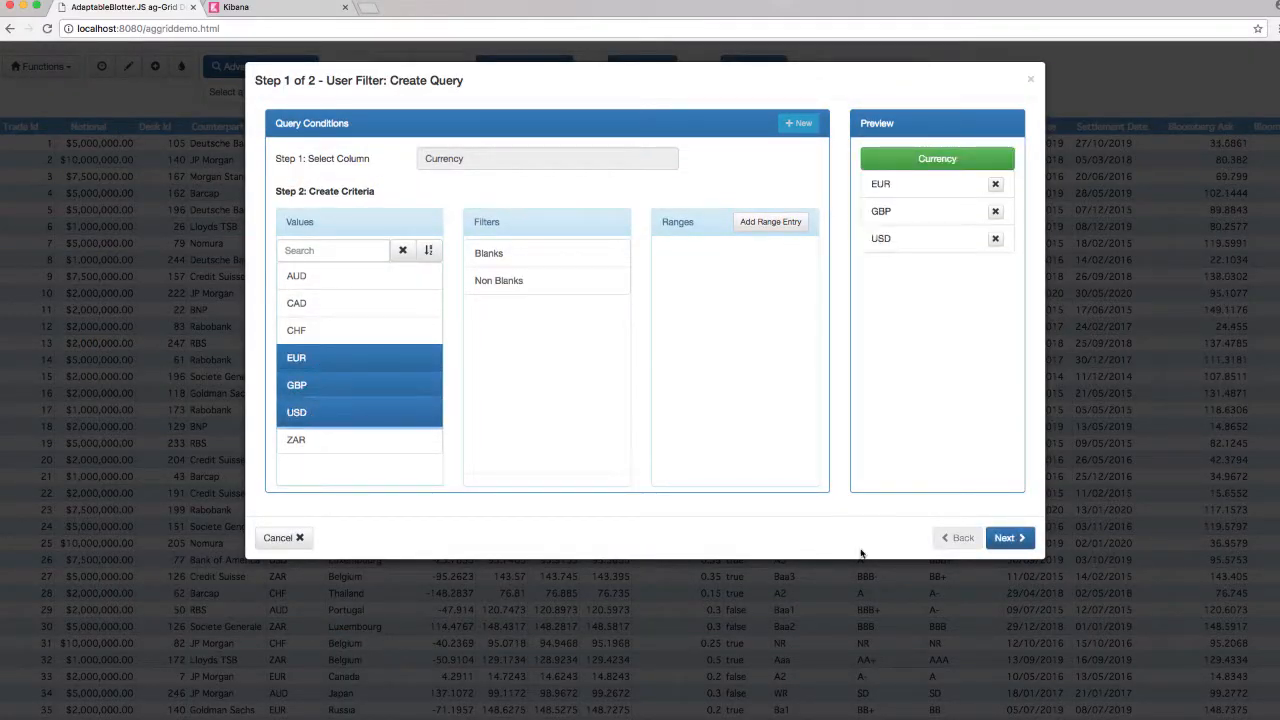
{"action": "left_click", "coordinate": [1007, 538]}
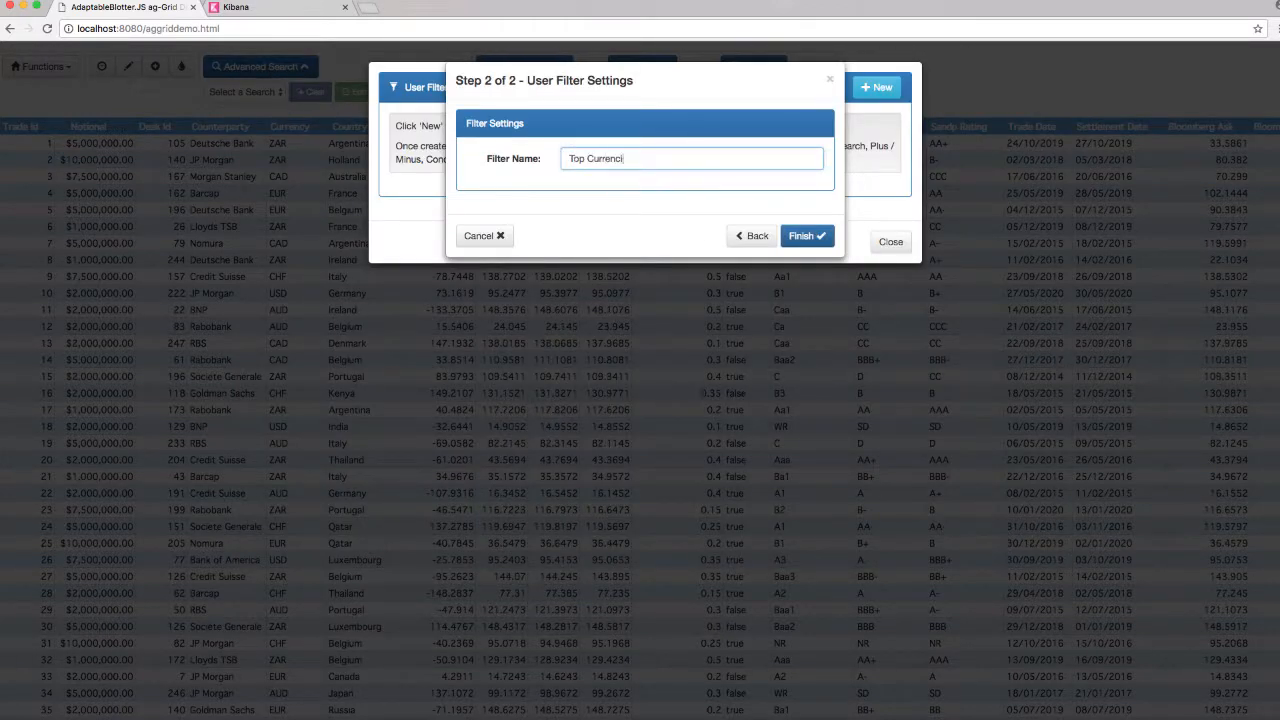
{"action": "left_click", "coordinate": [799, 240]}
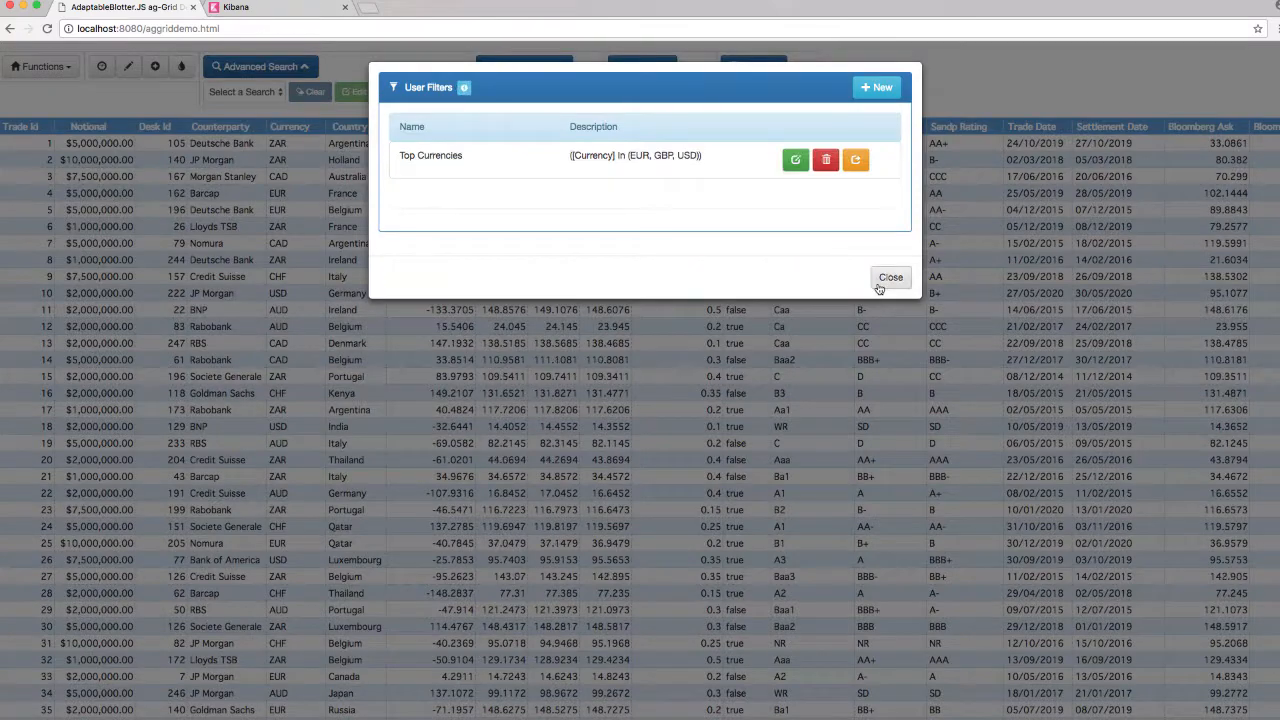
{"action": "left_click", "coordinate": [879, 286]}
Apply the Top Currencies filter to the Currency column, reset it to (All) and close the column filter.
{"action": "left_click", "coordinate": [318, 127]}
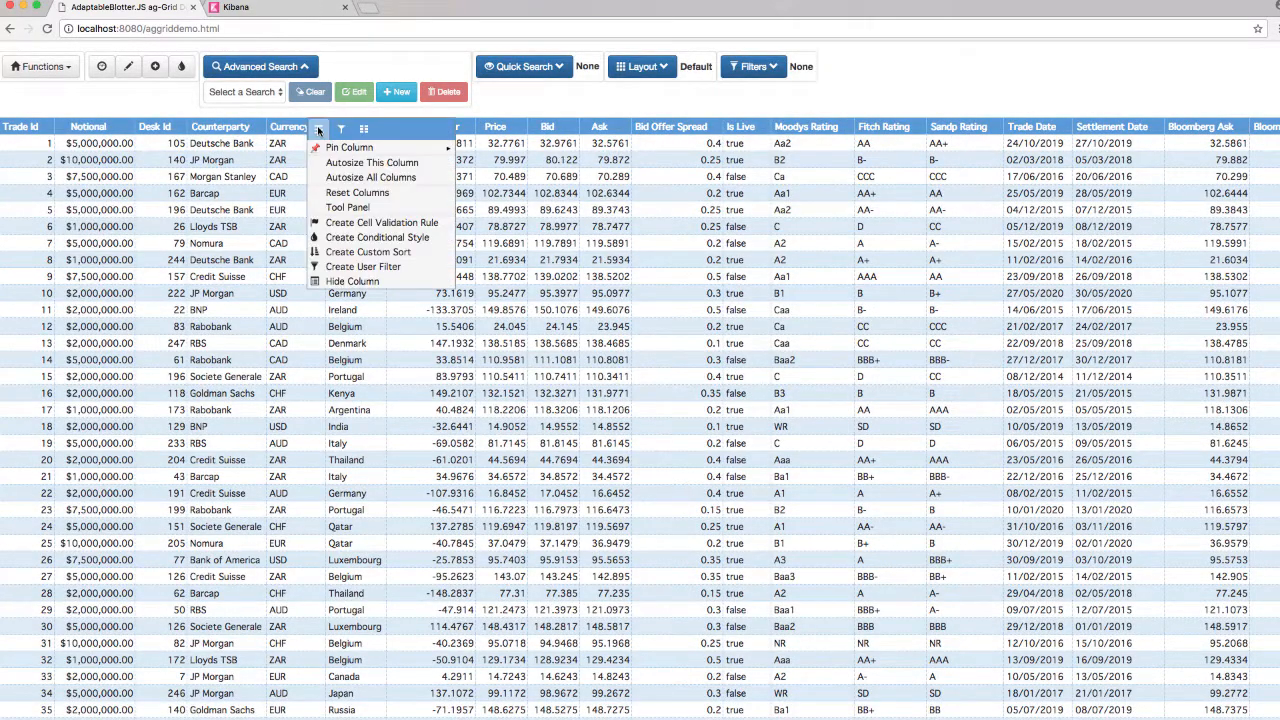
{"action": "left_click", "coordinate": [340, 129]}
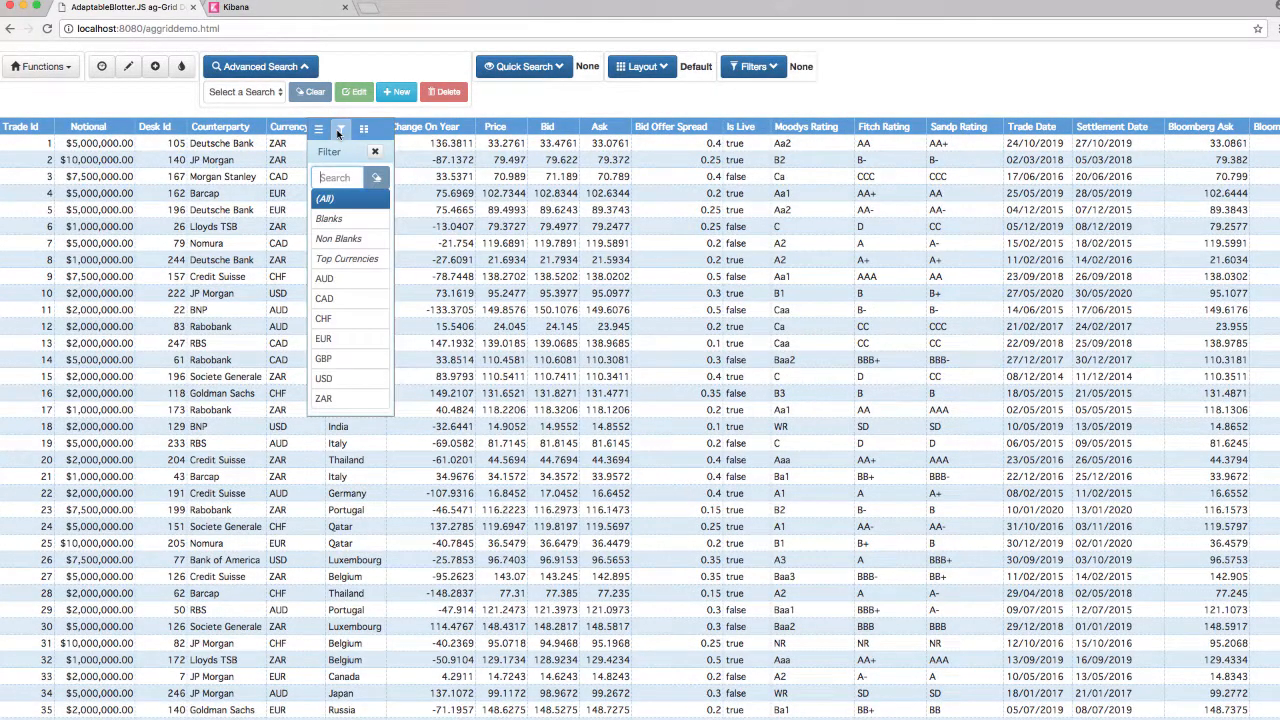
{"action": "left_click", "coordinate": [341, 260]}
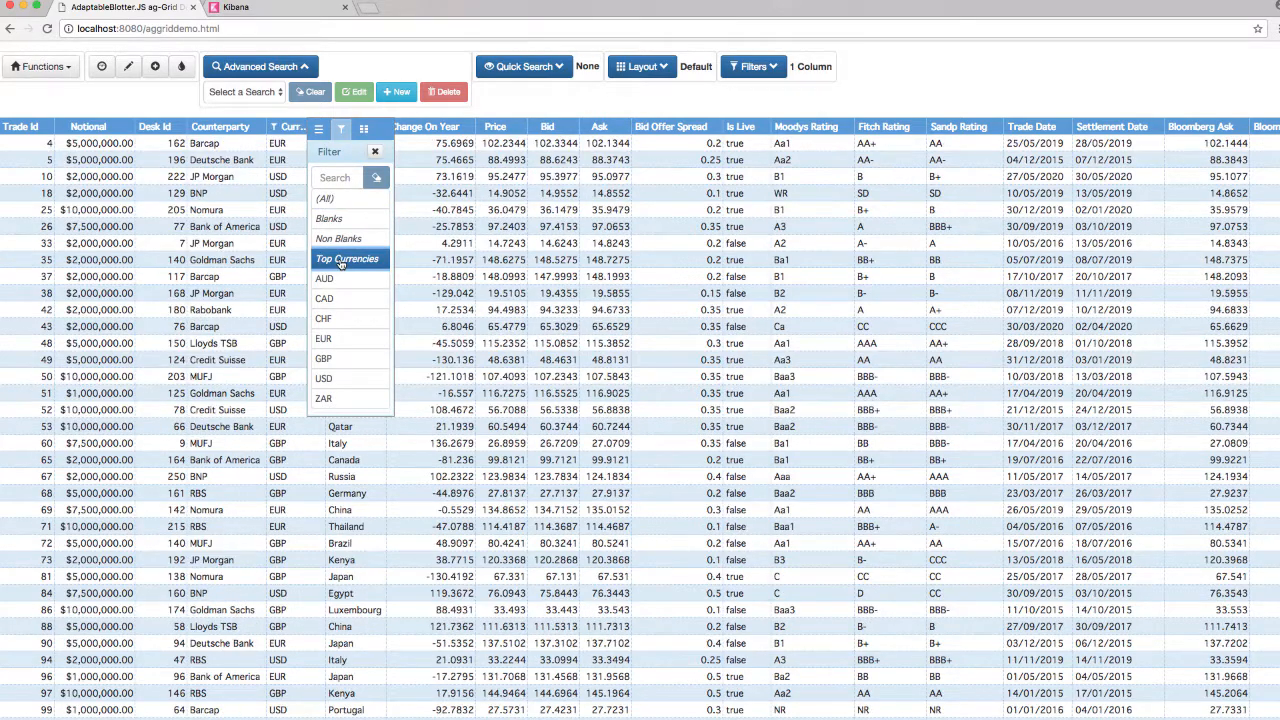
{"action": "left_click", "coordinate": [333, 200]}
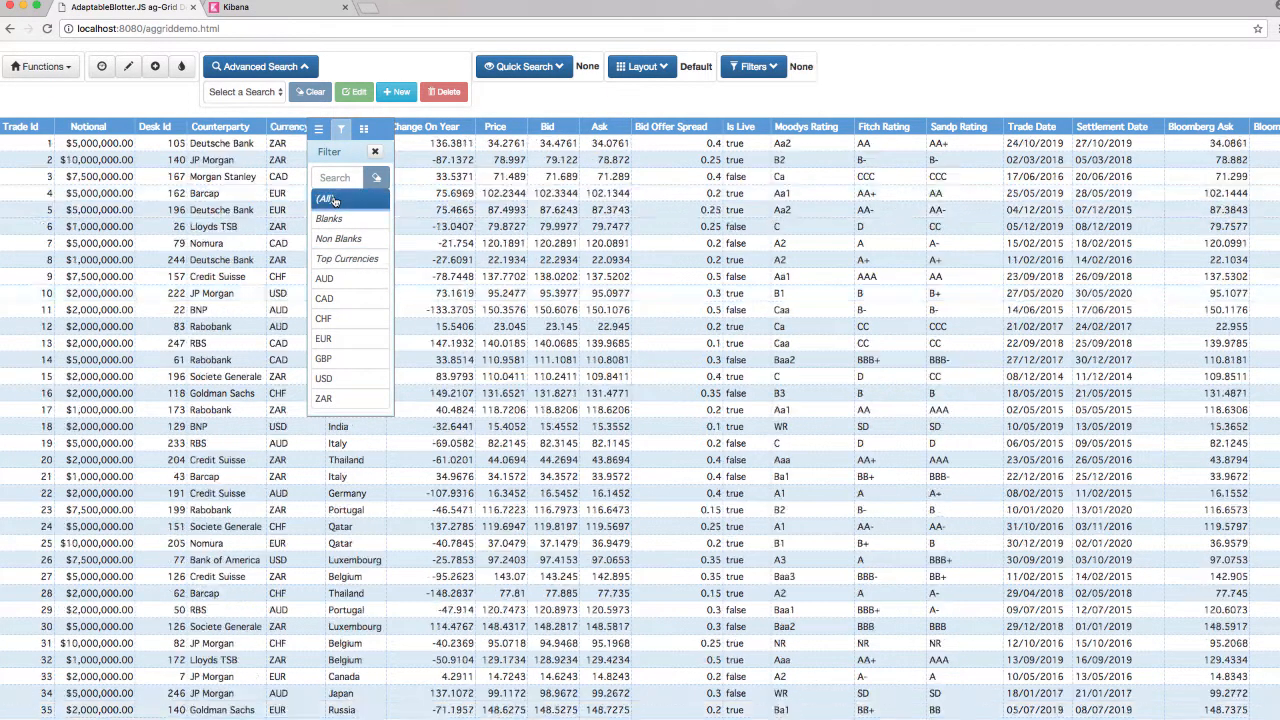
{"action": "left_click", "coordinate": [375, 152]}
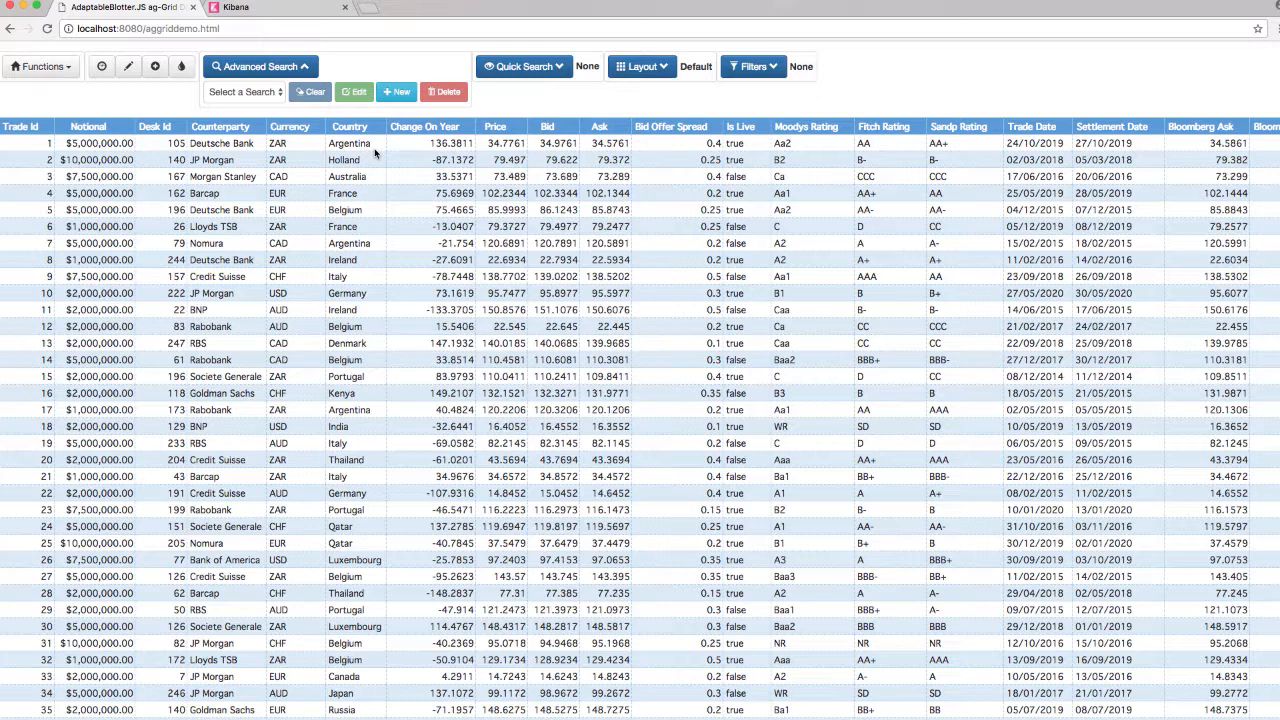
Apply "demo search" and edit it to include a Currency condition using the Top Currencies filter.
{"action": "left_click", "coordinate": [266, 92]}
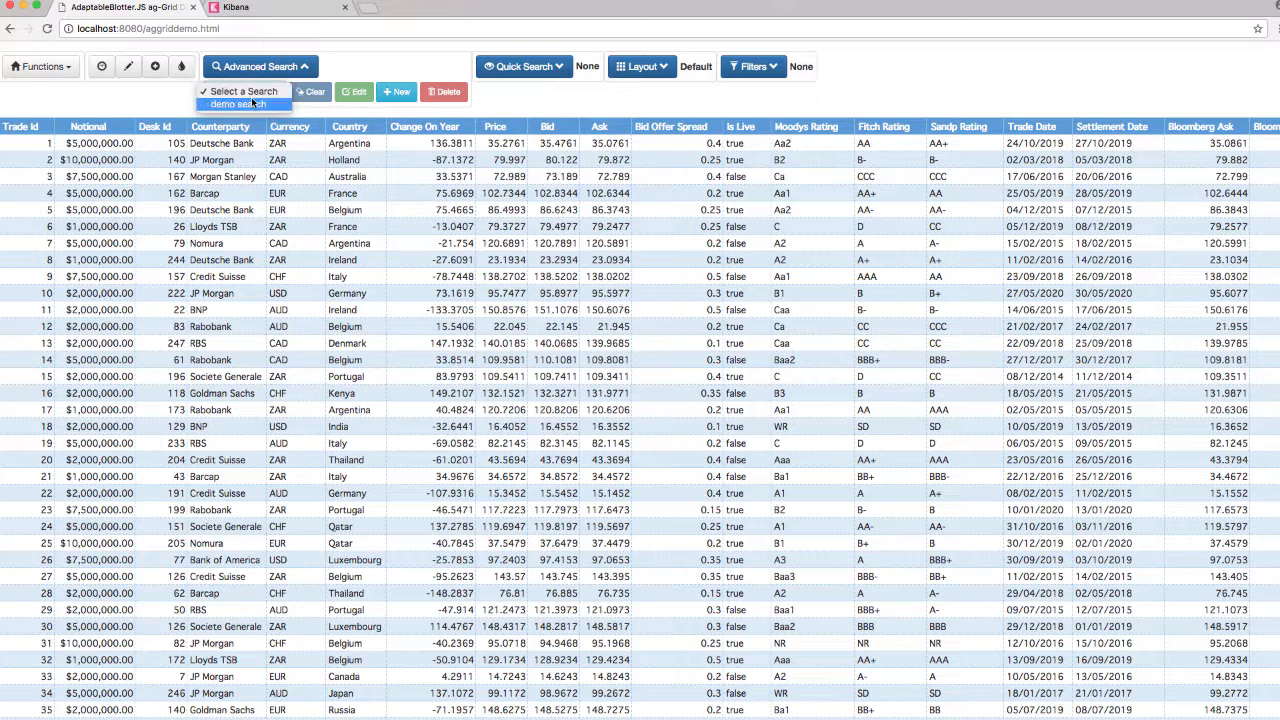
{"action": "left_click", "coordinate": [250, 104]}
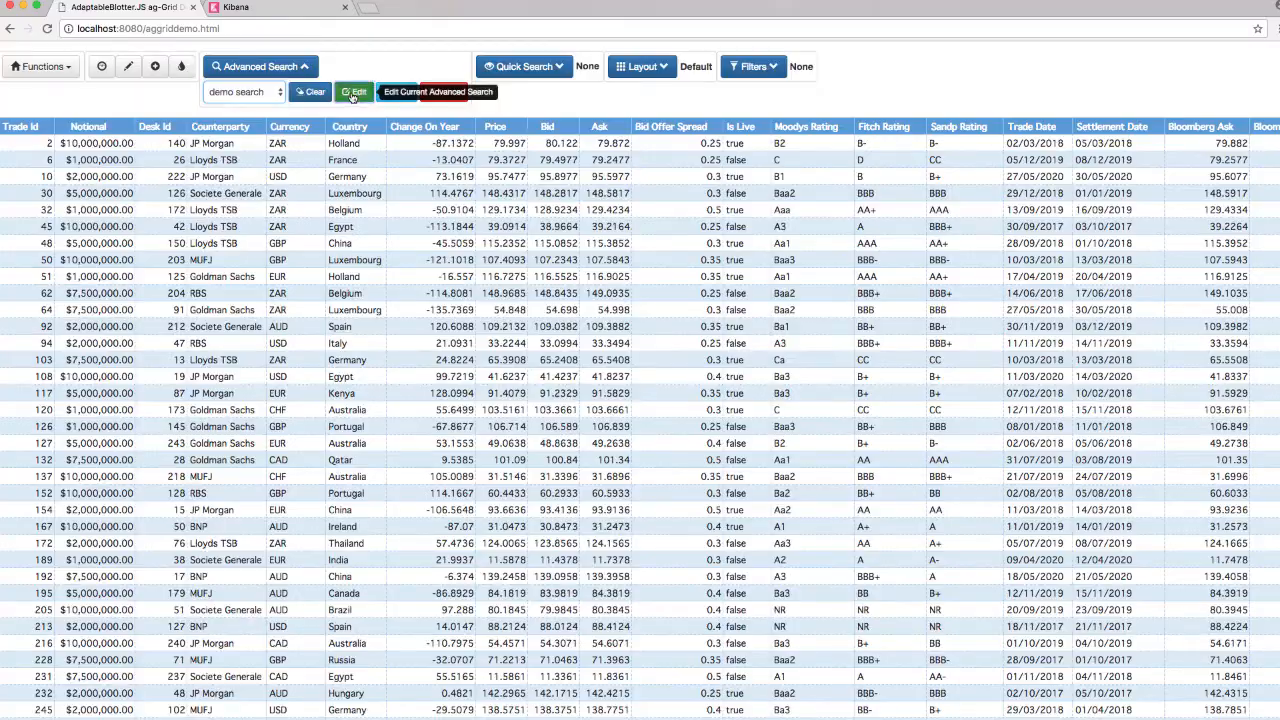
{"action": "left_click", "coordinate": [352, 93]}
{"action": "left_click", "coordinate": [501, 160]}
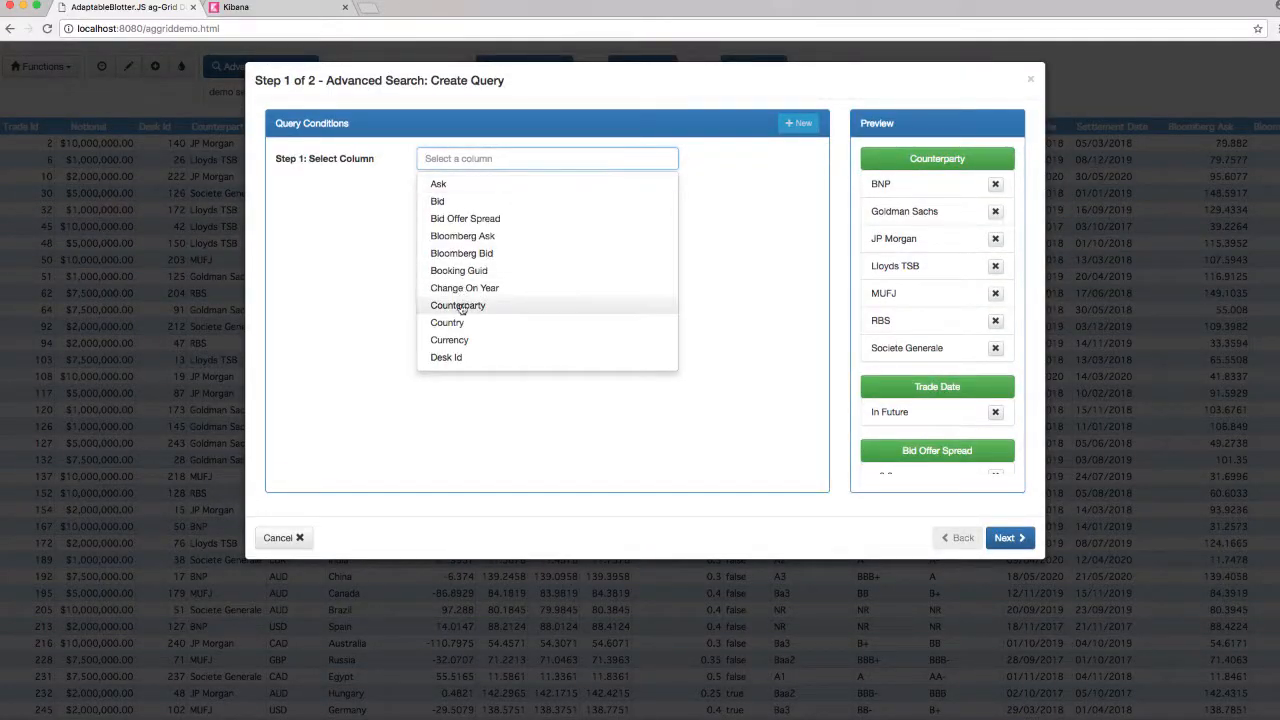
{"action": "left_click", "coordinate": [458, 342]}
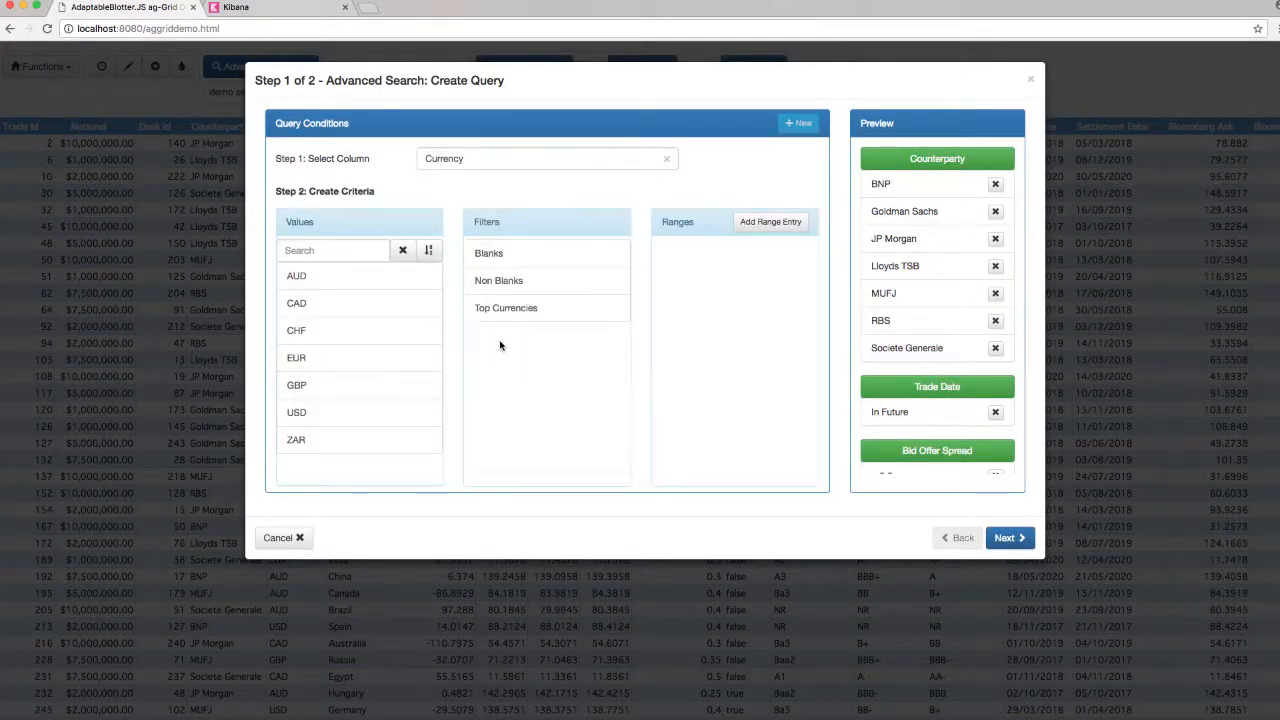
{"action": "left_click", "coordinate": [496, 312]}
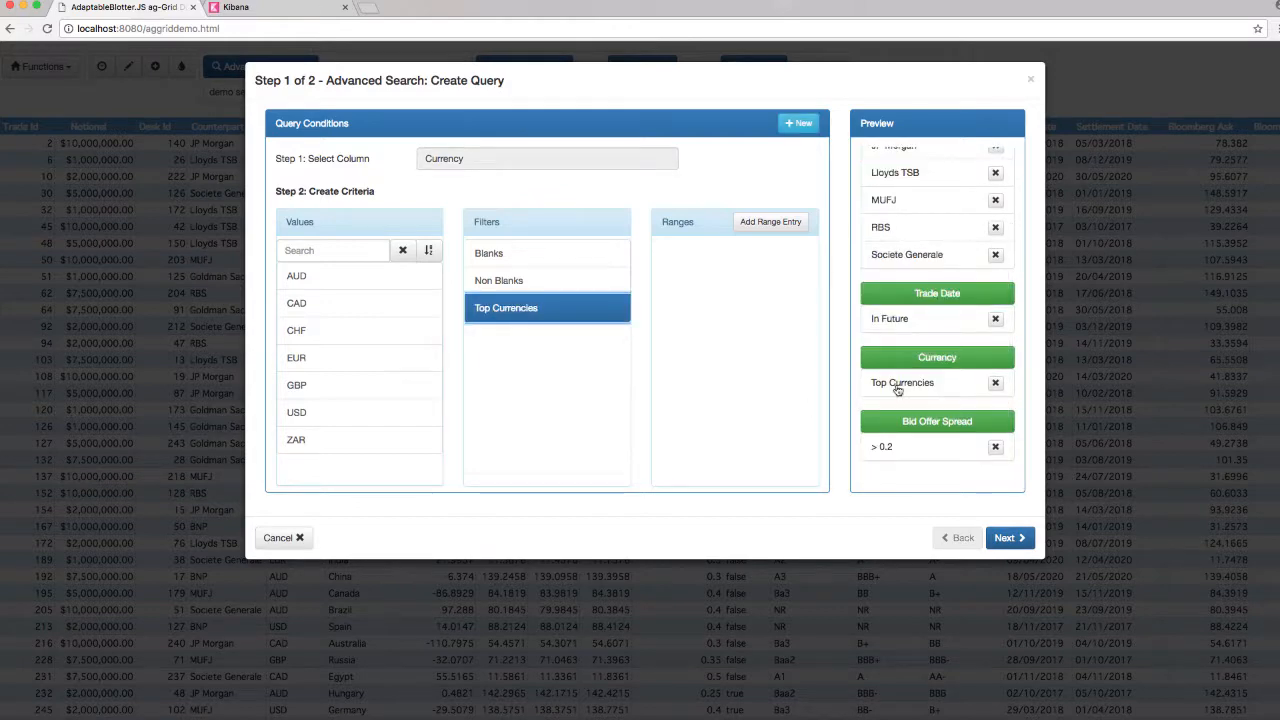
{"action": "left_click", "coordinate": [1007, 538]}
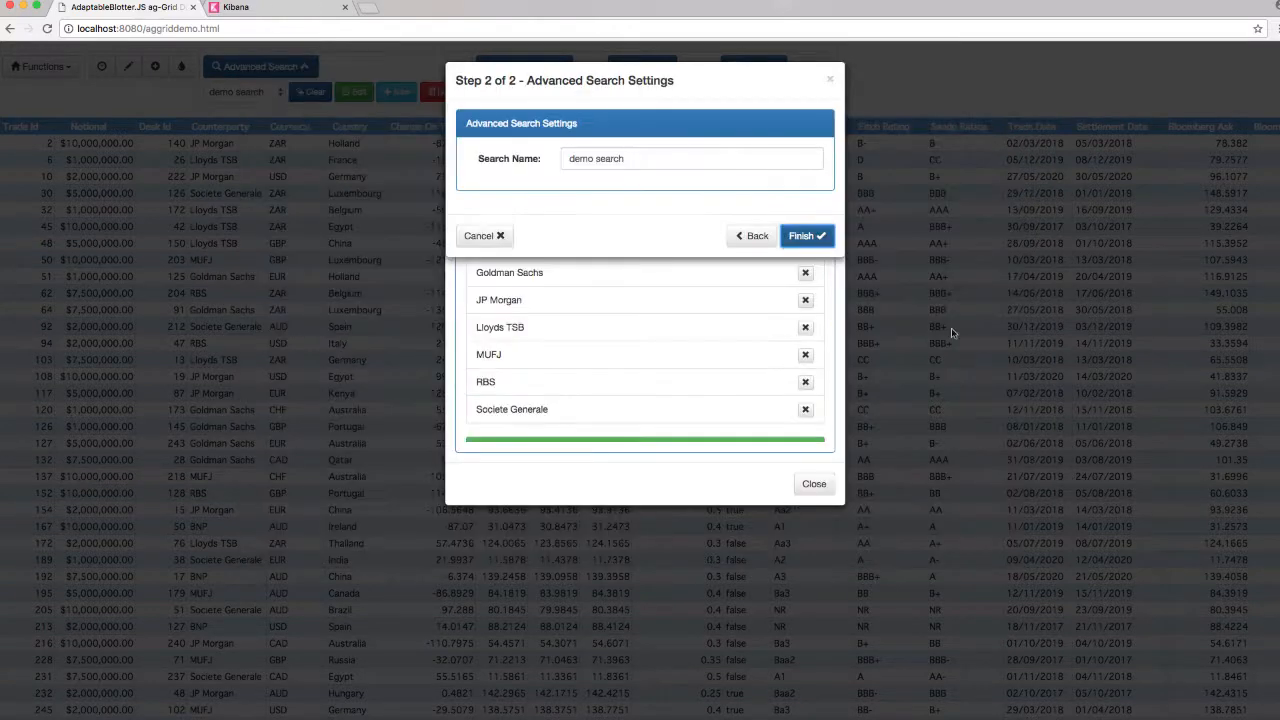
{"action": "left_click", "coordinate": [812, 237]}
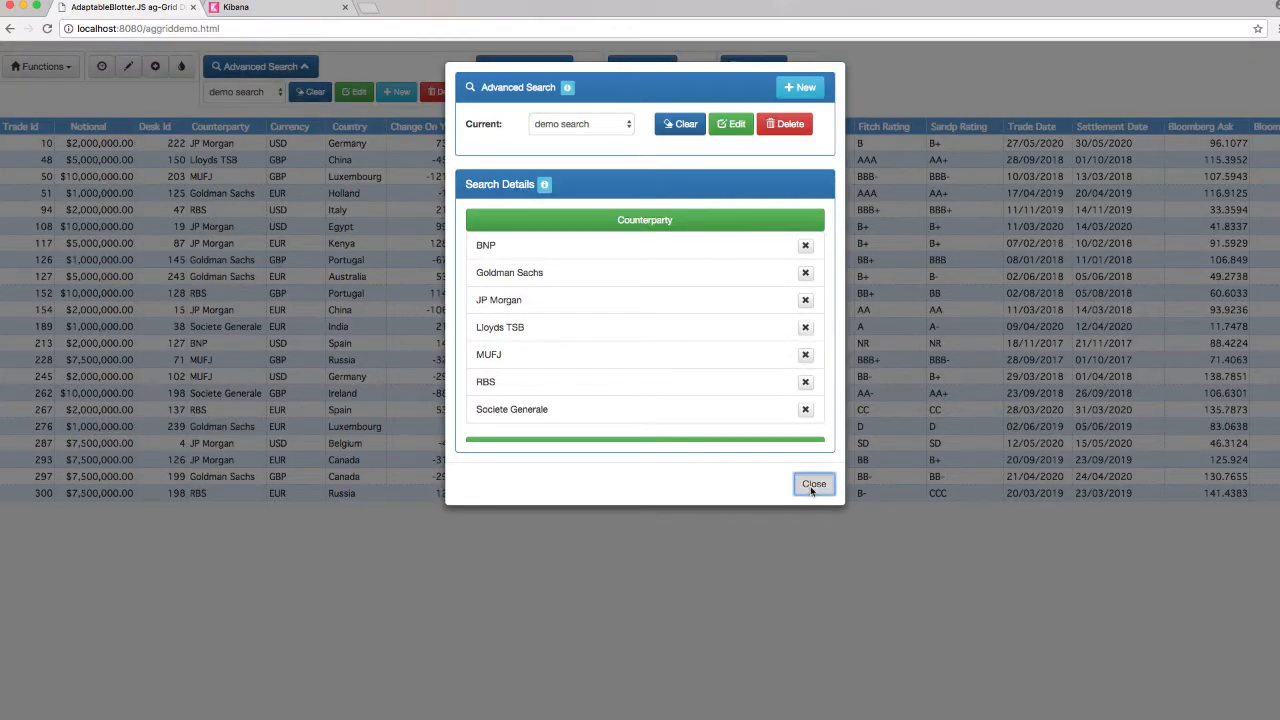
{"action": "left_click", "coordinate": [813, 484]}
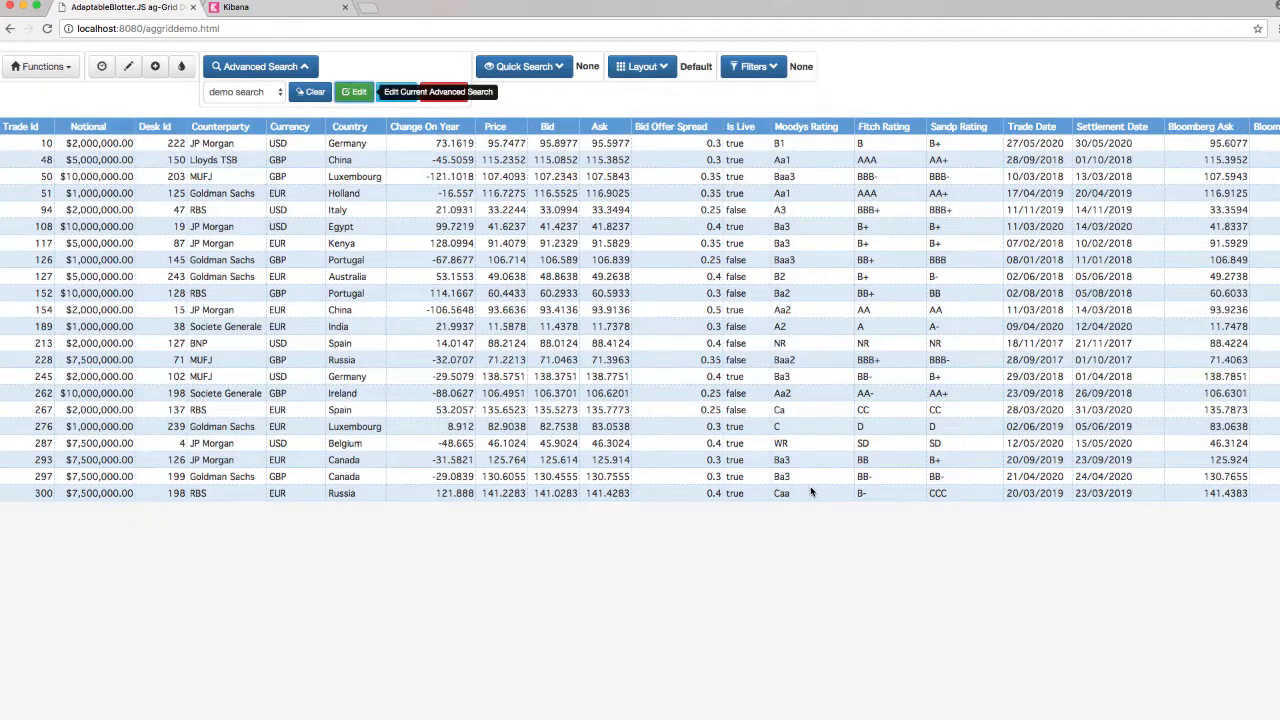
Change the Currency of trade 228 to GBPx and collapse the Advanced Search controls.
{"action": "double_click", "coordinate": [296, 360]}
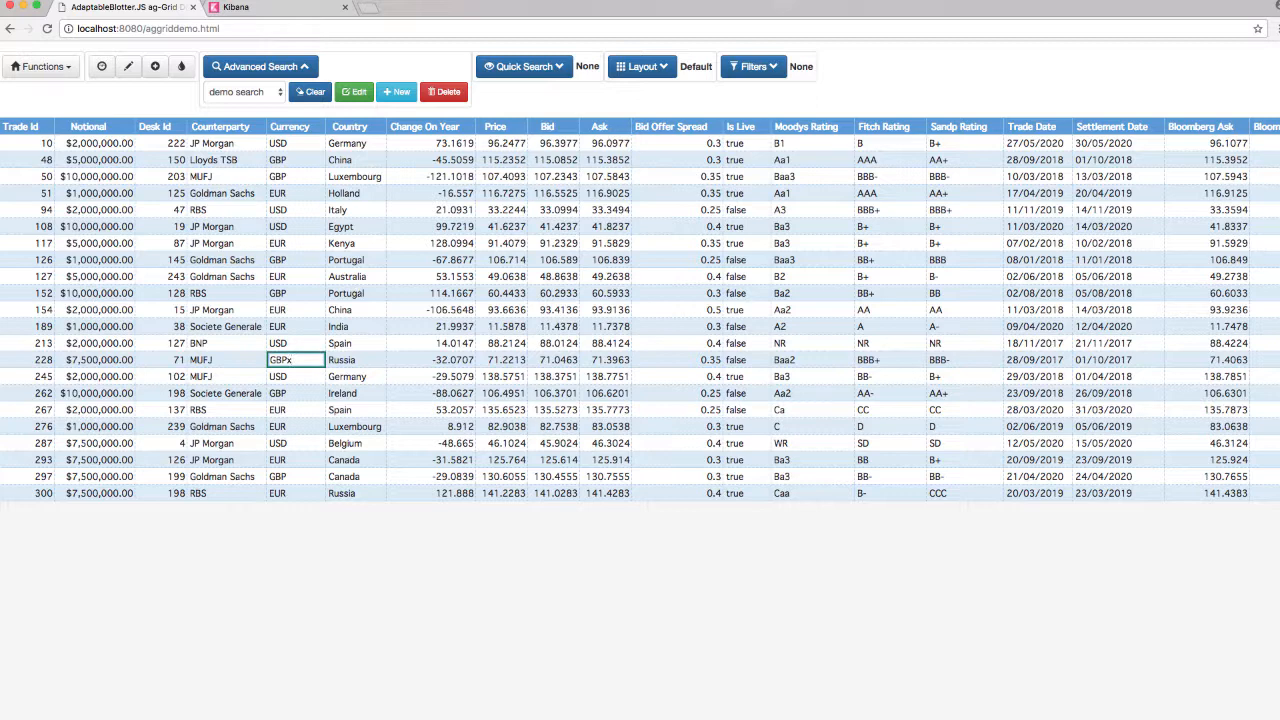
{"action": "key", "text": "Return"}
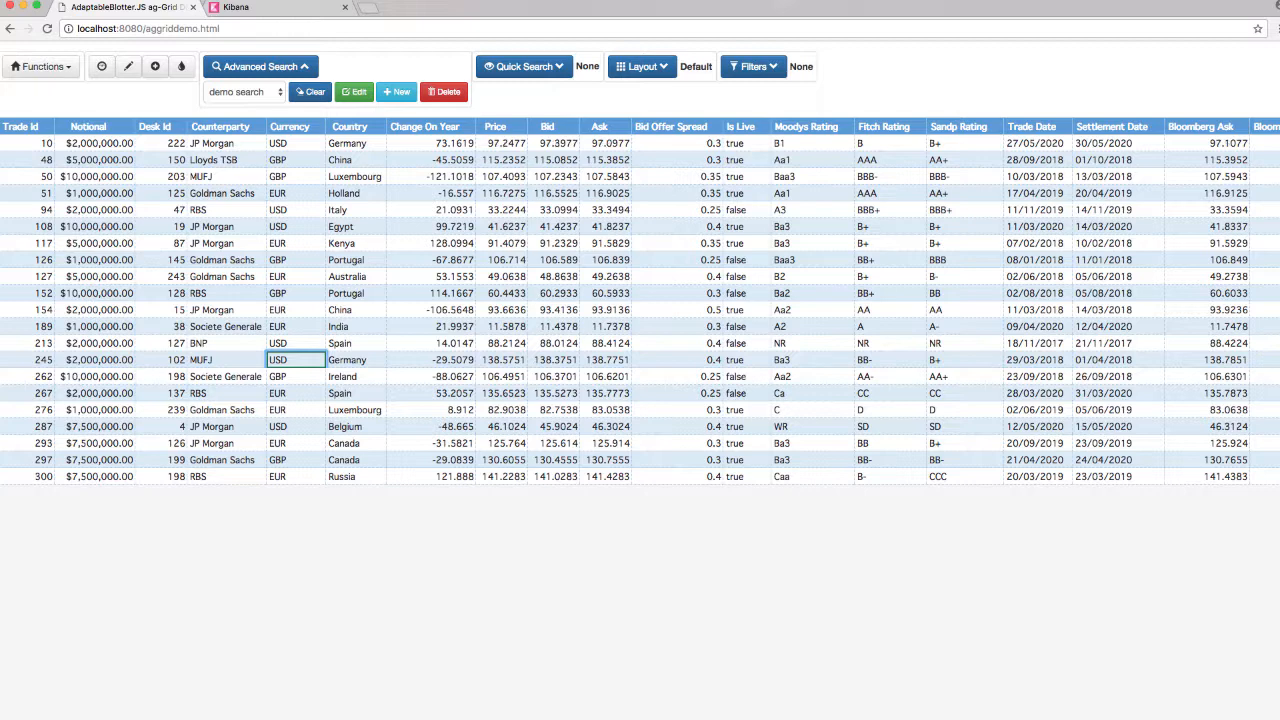
{"action": "left_click", "coordinate": [307, 67]}
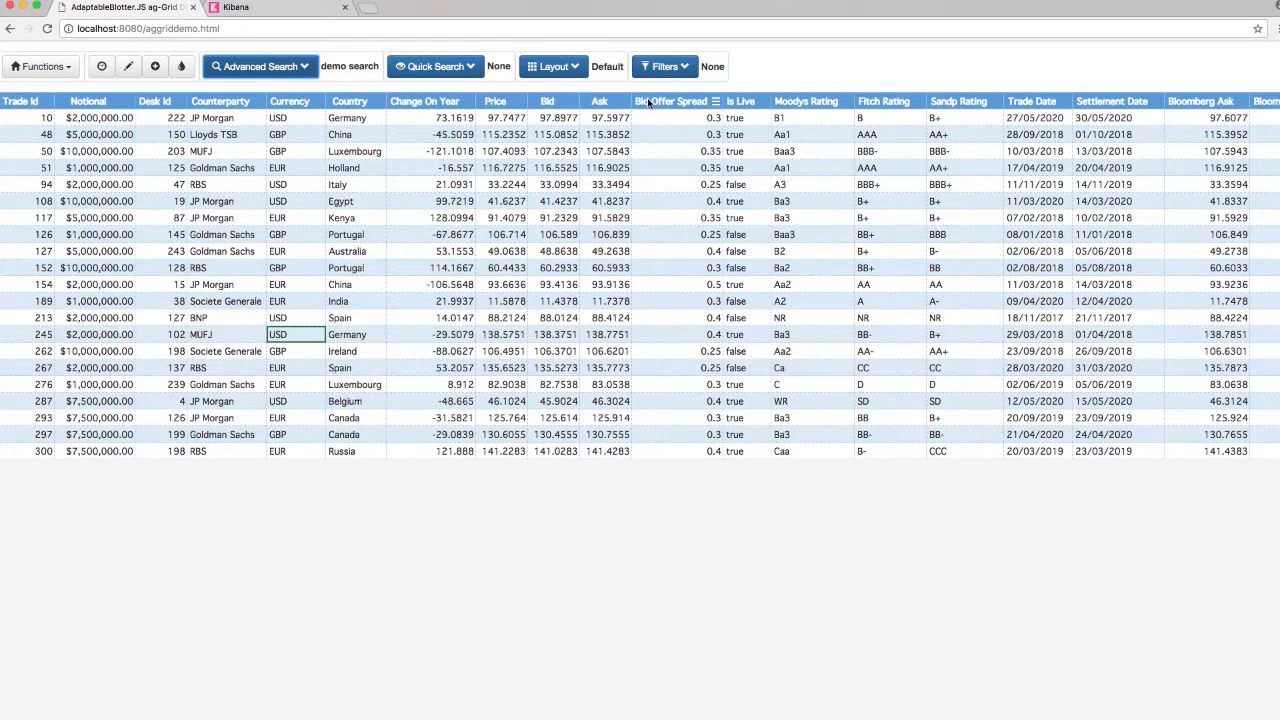
Open the Column Chooser and move Bid Offer Spread to the first place among the visible columns.
{"action": "left_click", "coordinate": [47, 73]}
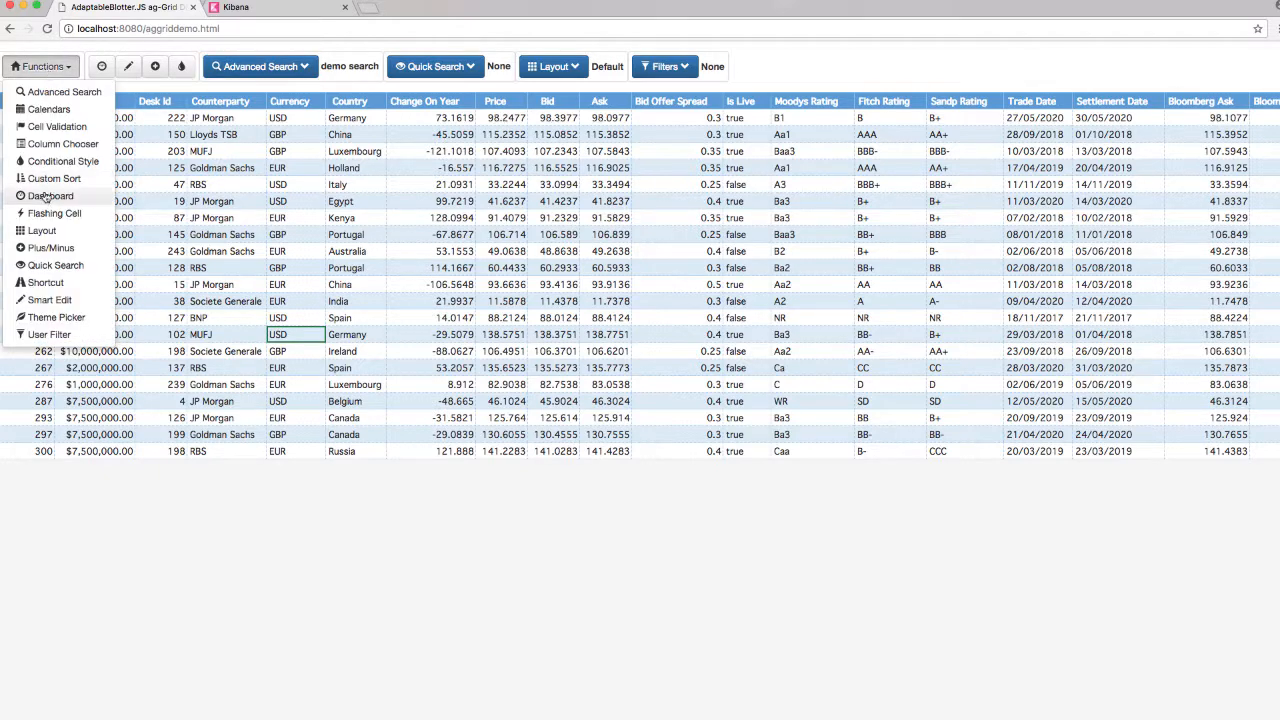
{"action": "left_click", "coordinate": [55, 144]}
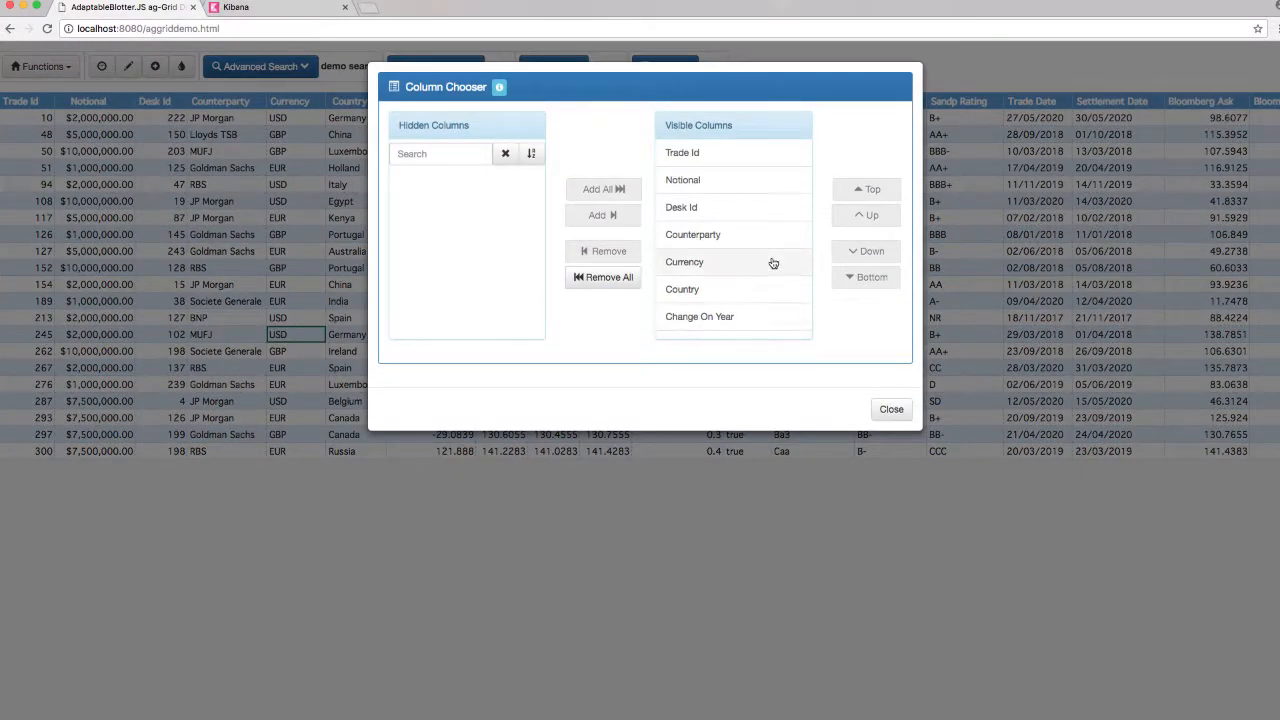
{"action": "scroll", "coordinate": [772, 263], "scroll_direction": "down", "scroll_amount": 5}
{"action": "left_click", "coordinate": [737, 232]}
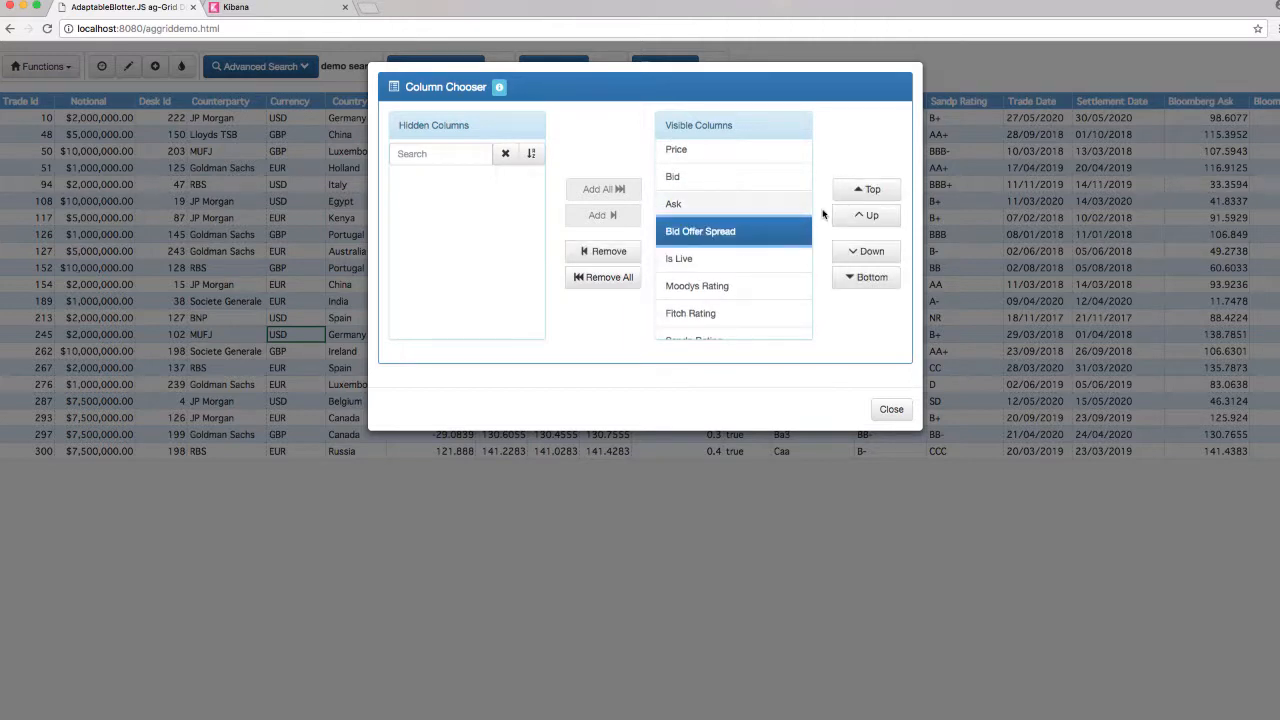
{"action": "left_click", "coordinate": [852, 189]}
Hide the Desk Id and Booking Guid columns and close the Column Chooser.
{"action": "left_click", "coordinate": [742, 236]}
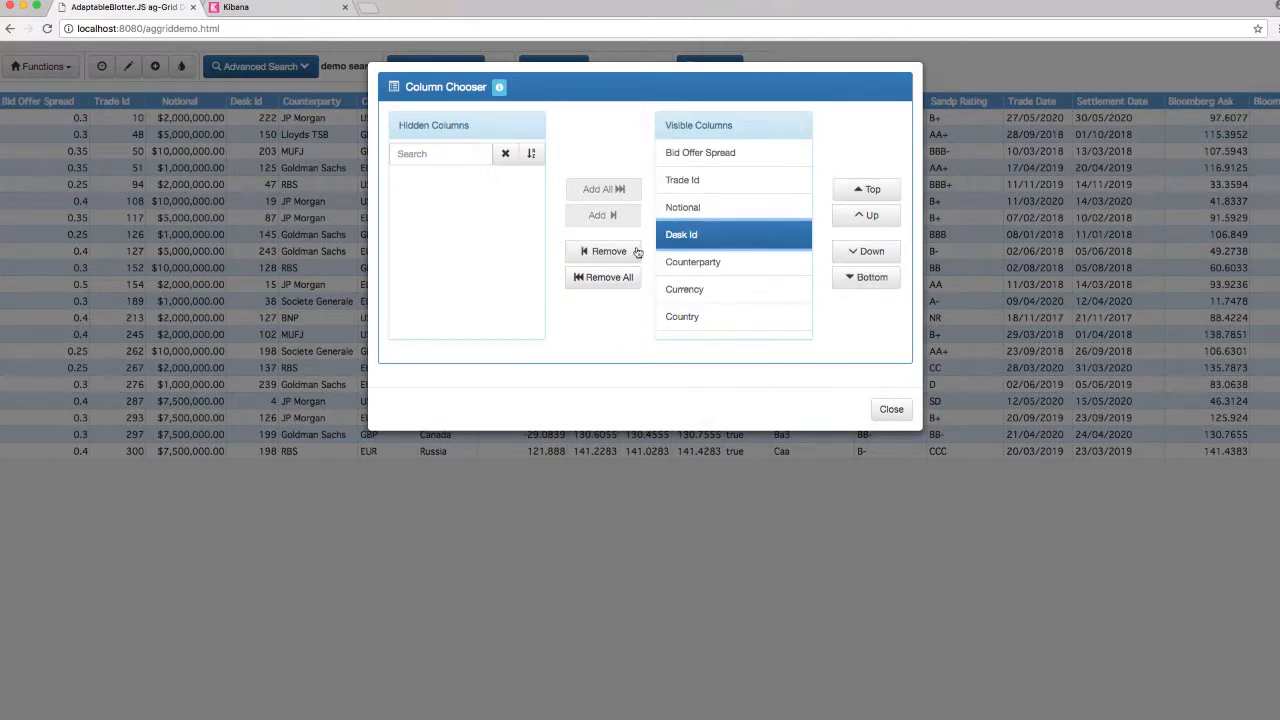
{"action": "left_click", "coordinate": [610, 251]}
{"action": "scroll", "coordinate": [706, 251], "scroll_direction": "down", "scroll_amount": 5}
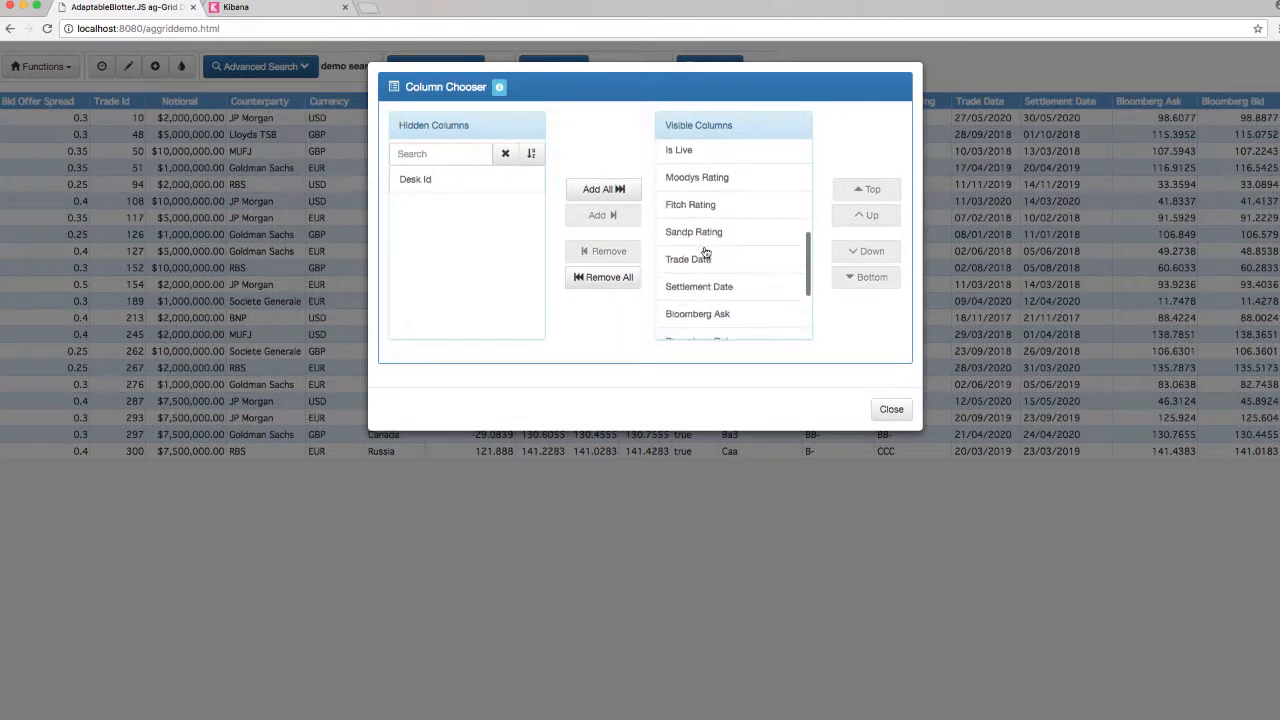
{"action": "scroll", "coordinate": [706, 251], "scroll_direction": "down", "scroll_amount": 3}
{"action": "left_click", "coordinate": [697, 272]}
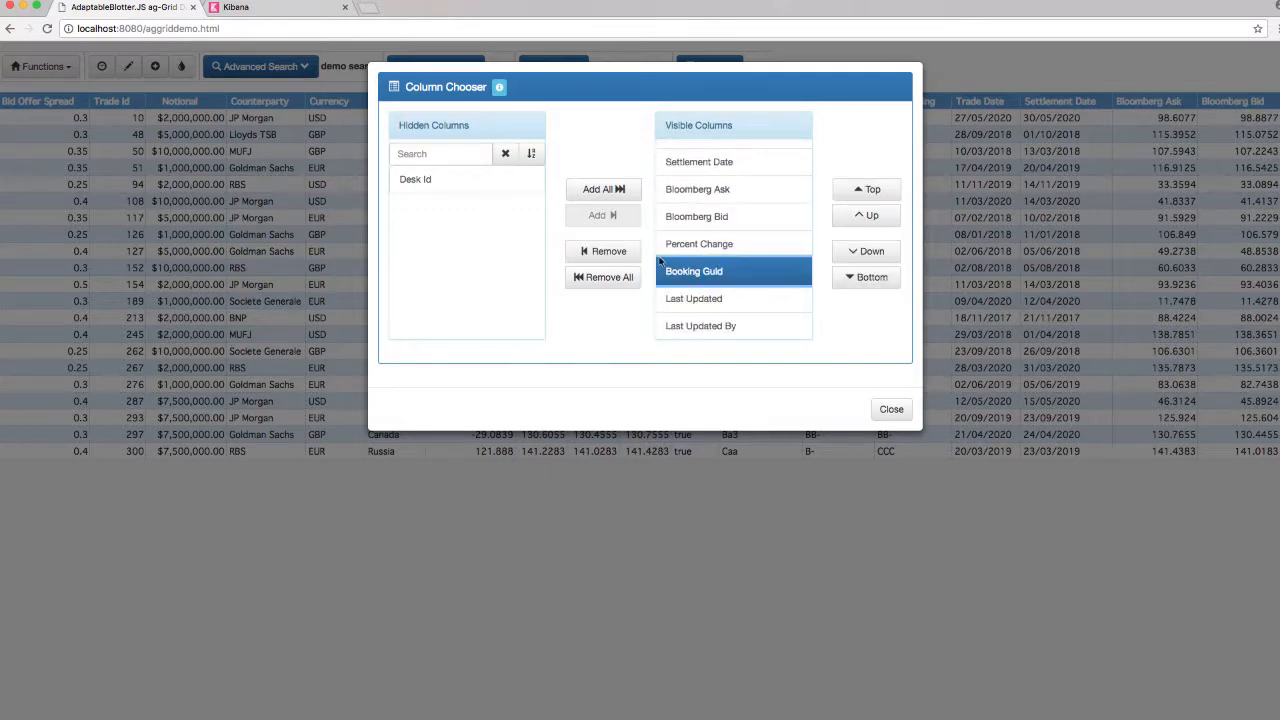
{"action": "left_click", "coordinate": [605, 251]}
{"action": "left_click", "coordinate": [890, 408]}
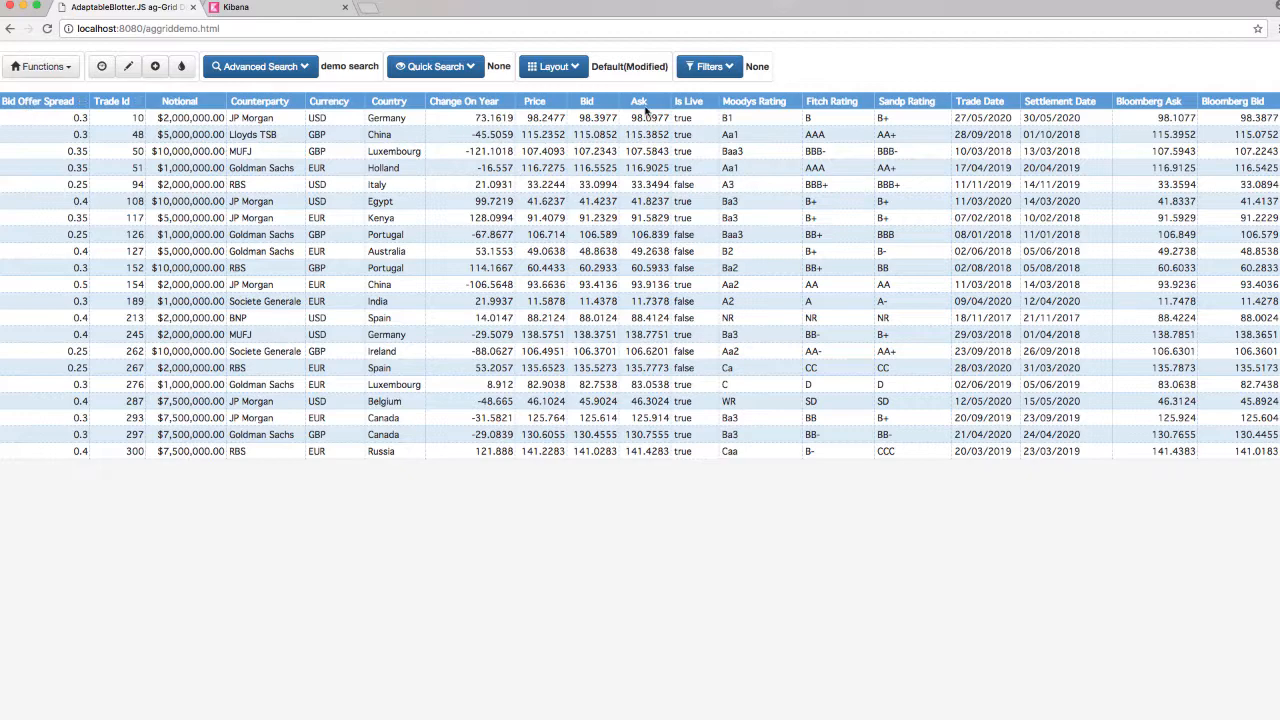
Save the current column arrangement as a new layout named "demo layout".
{"action": "left_click", "coordinate": [575, 67]}
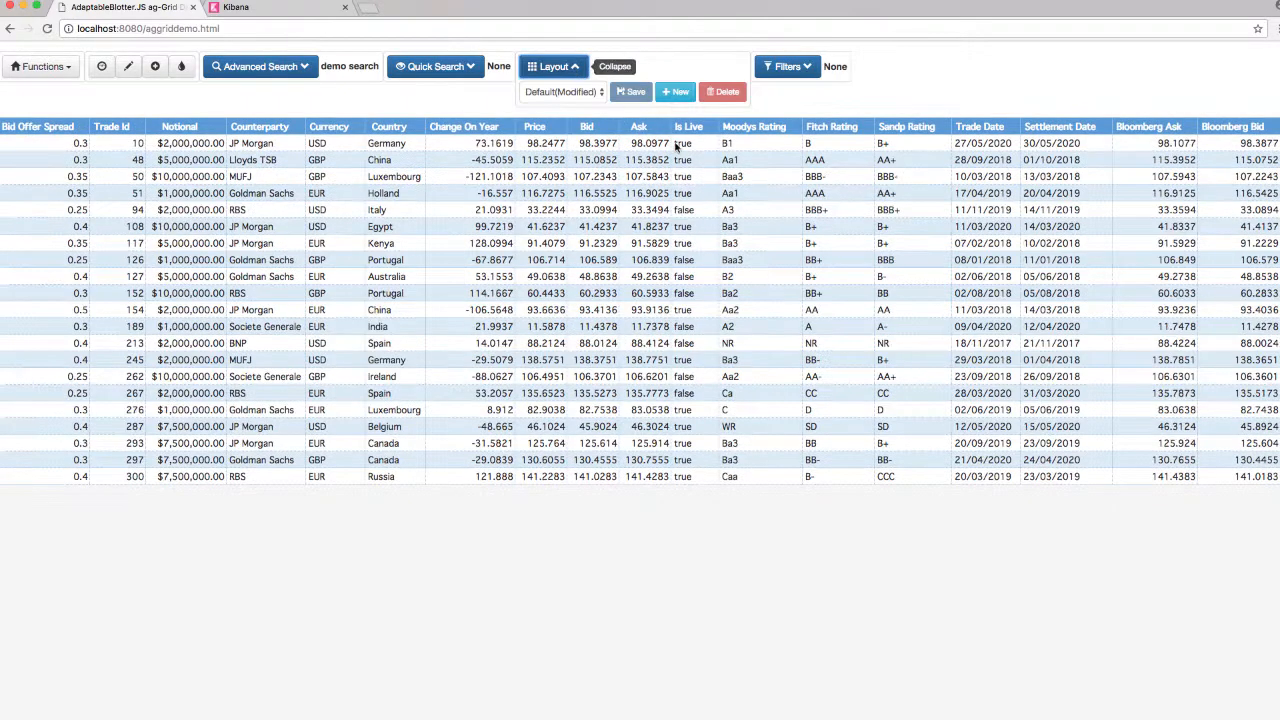
{"action": "left_click", "coordinate": [676, 93]}
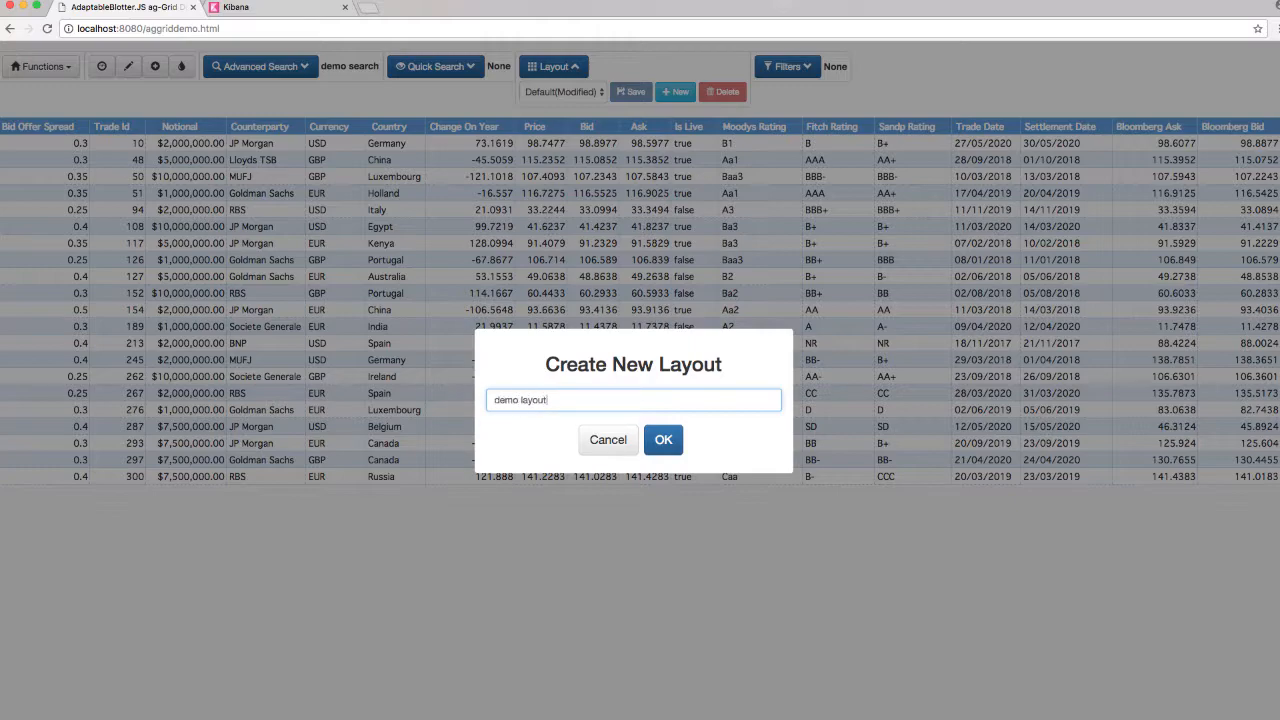
{"action": "left_click", "coordinate": [664, 441]}
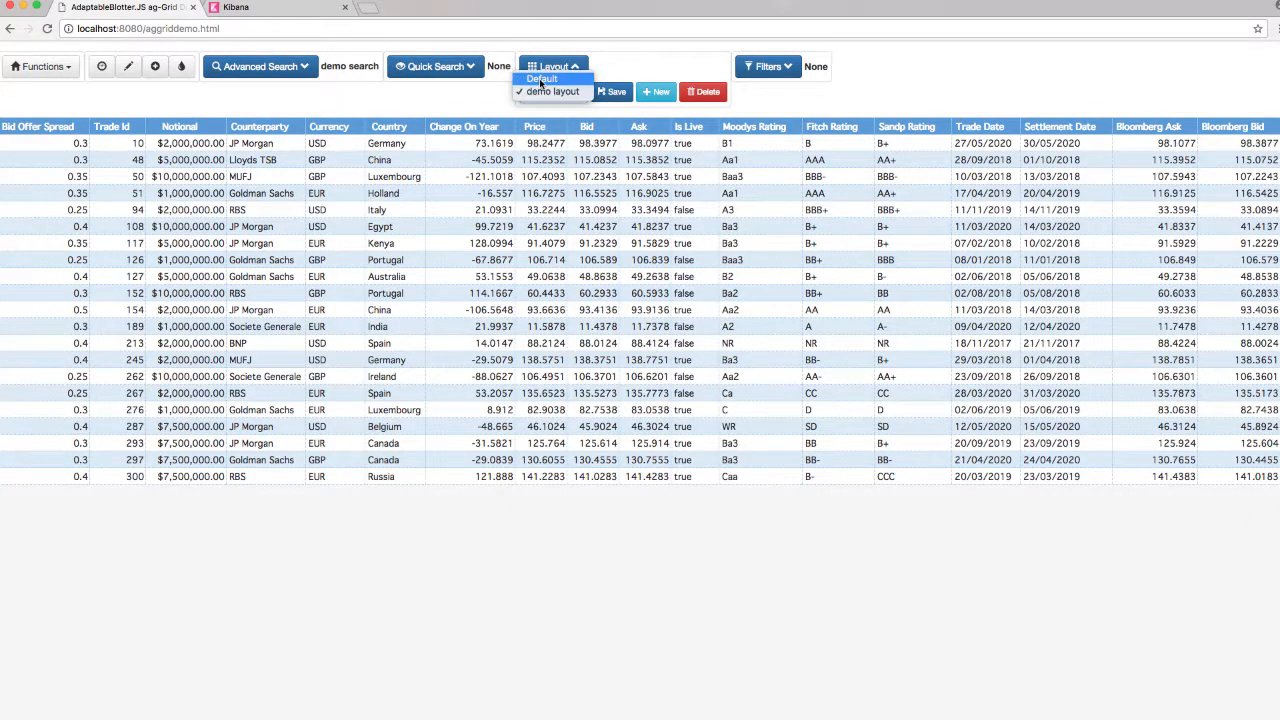
Switch to the Default layout, return to "demo layout" and collapse the Layout controls.
{"action": "left_click", "coordinate": [540, 81]}
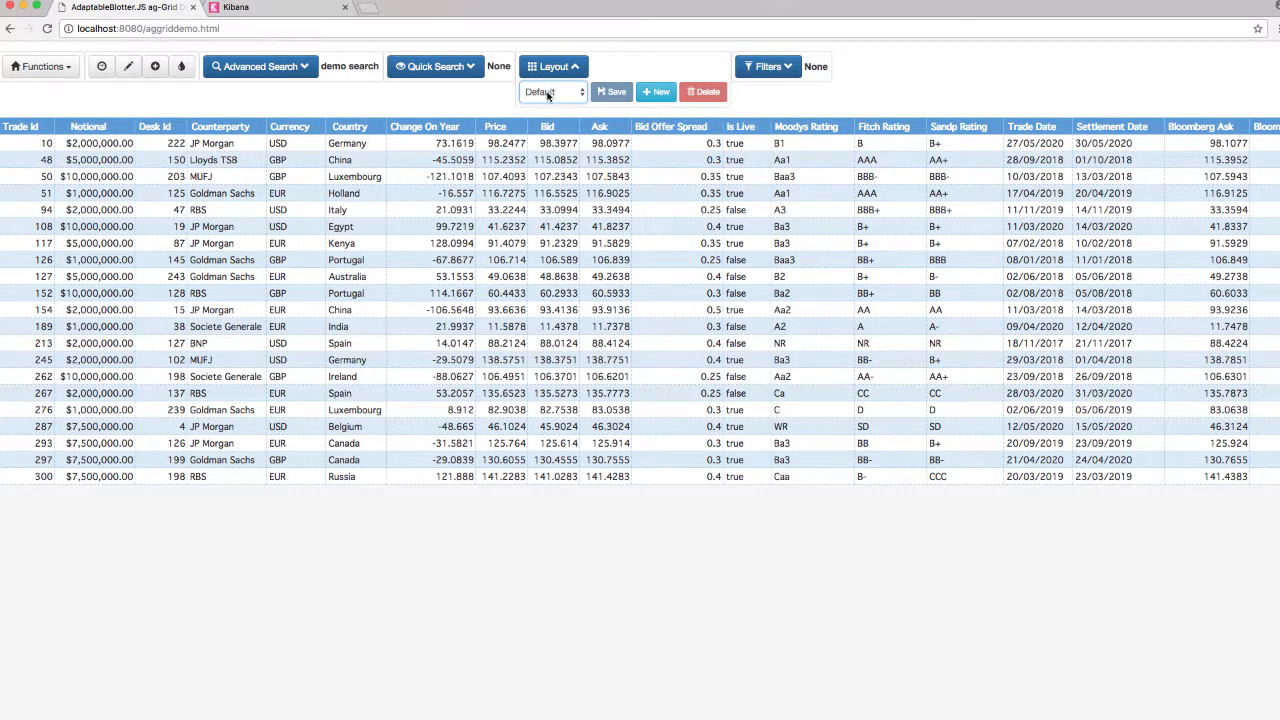
{"action": "left_click", "coordinate": [548, 92]}
{"action": "left_click", "coordinate": [550, 105]}
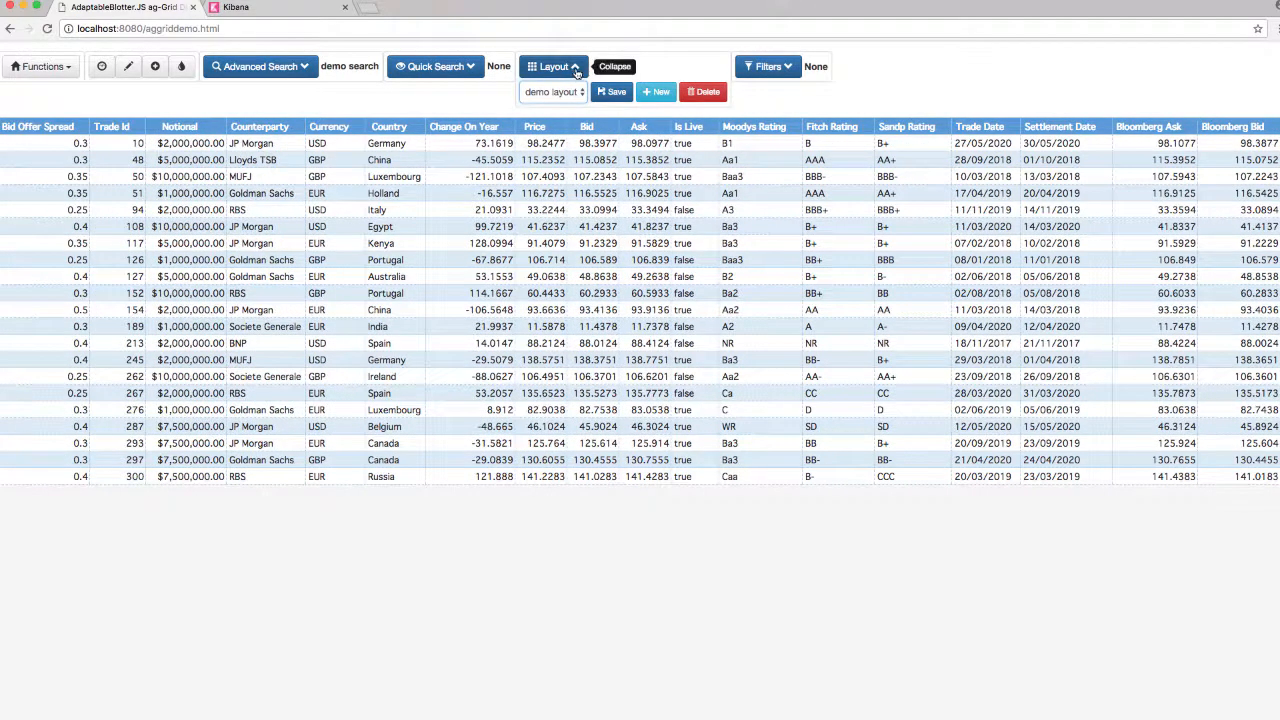
{"action": "left_click", "coordinate": [553, 66]}
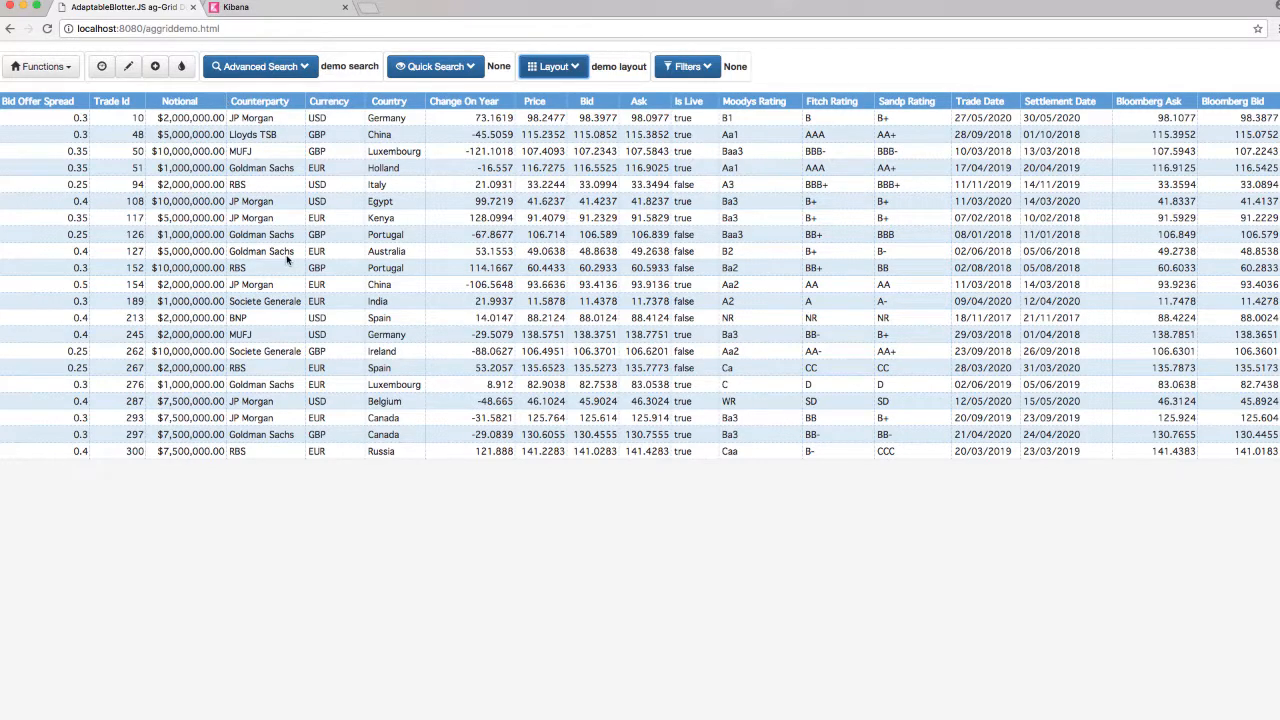
Return to the demo start page, run the Hypergrid demo and check the filter choices of the Currency column.
{"action": "left_click", "coordinate": [12, 29]}
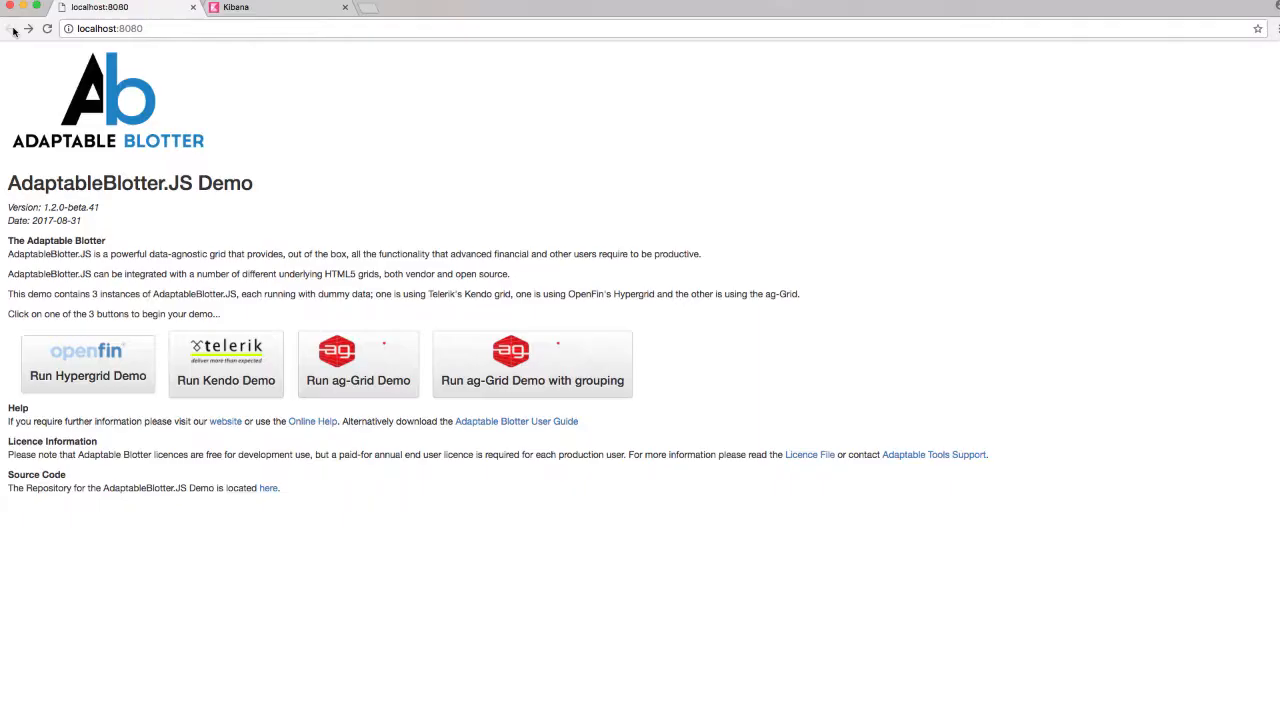
{"action": "left_click", "coordinate": [99, 384]}
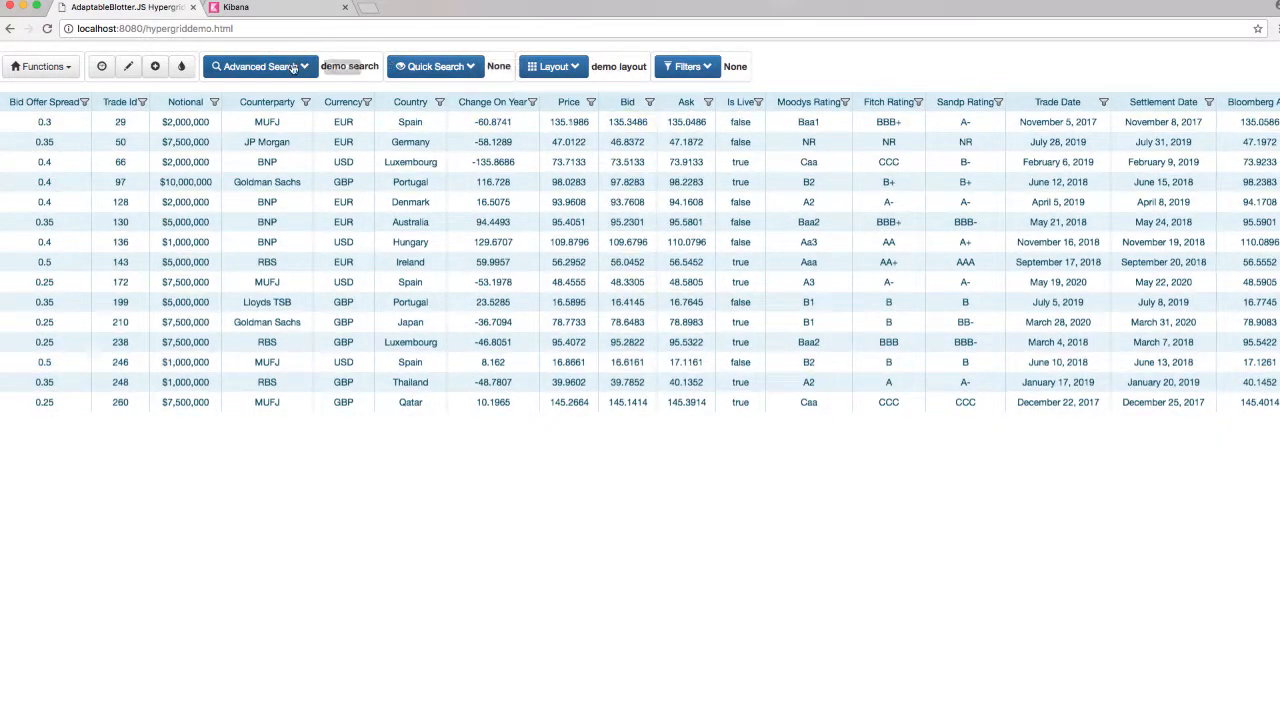
{"action": "left_click", "coordinate": [367, 103]}
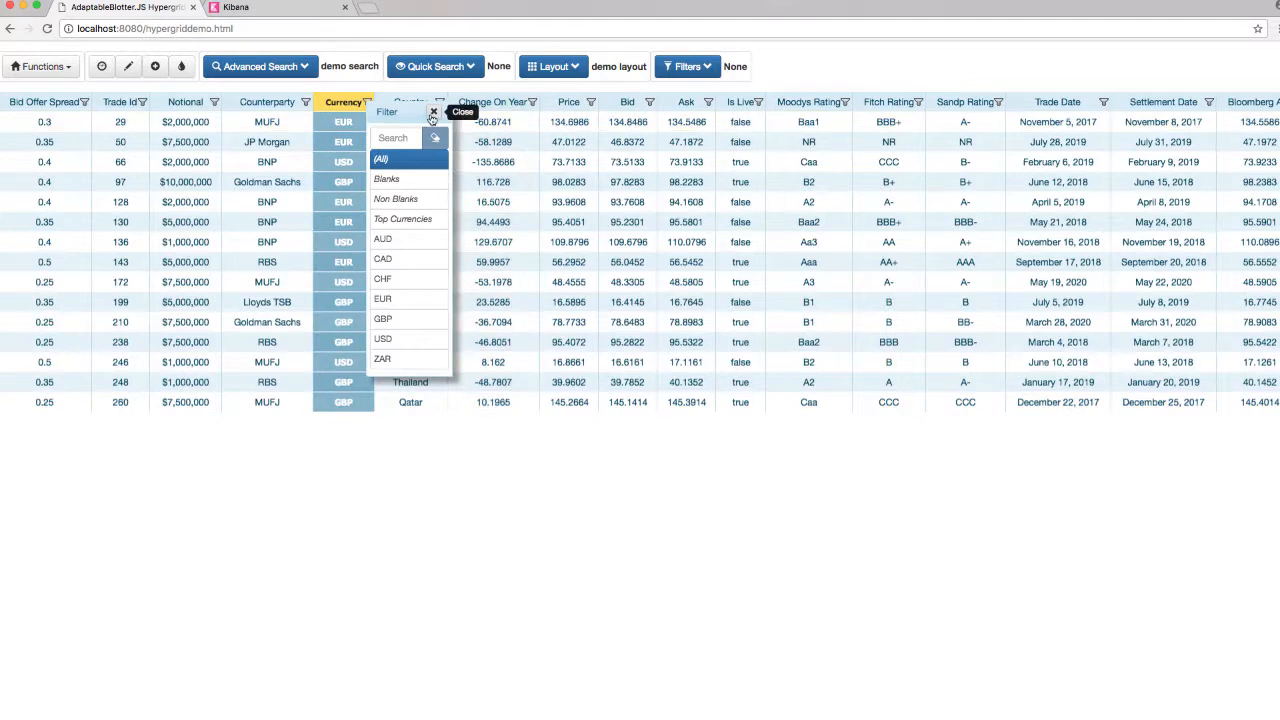
{"action": "left_click", "coordinate": [433, 112]}
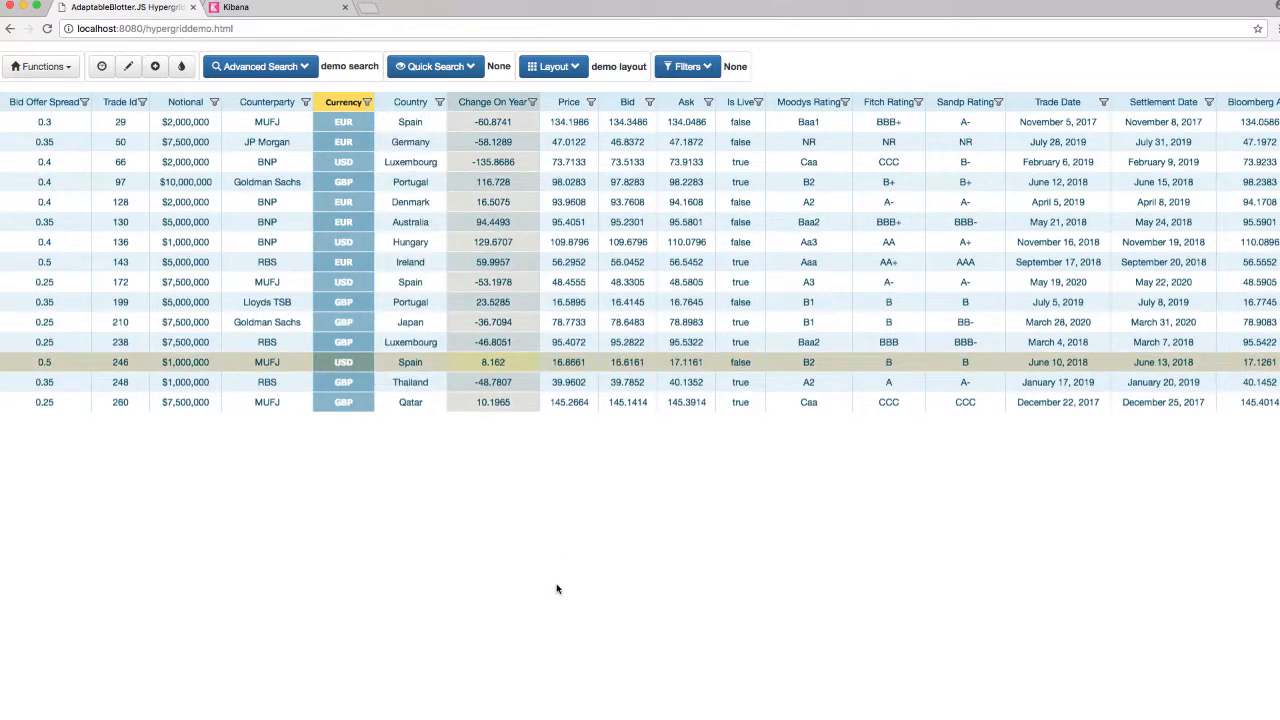
Clear the active advanced search and collapse the Advanced Search controls.
{"action": "left_click", "coordinate": [306, 67]}
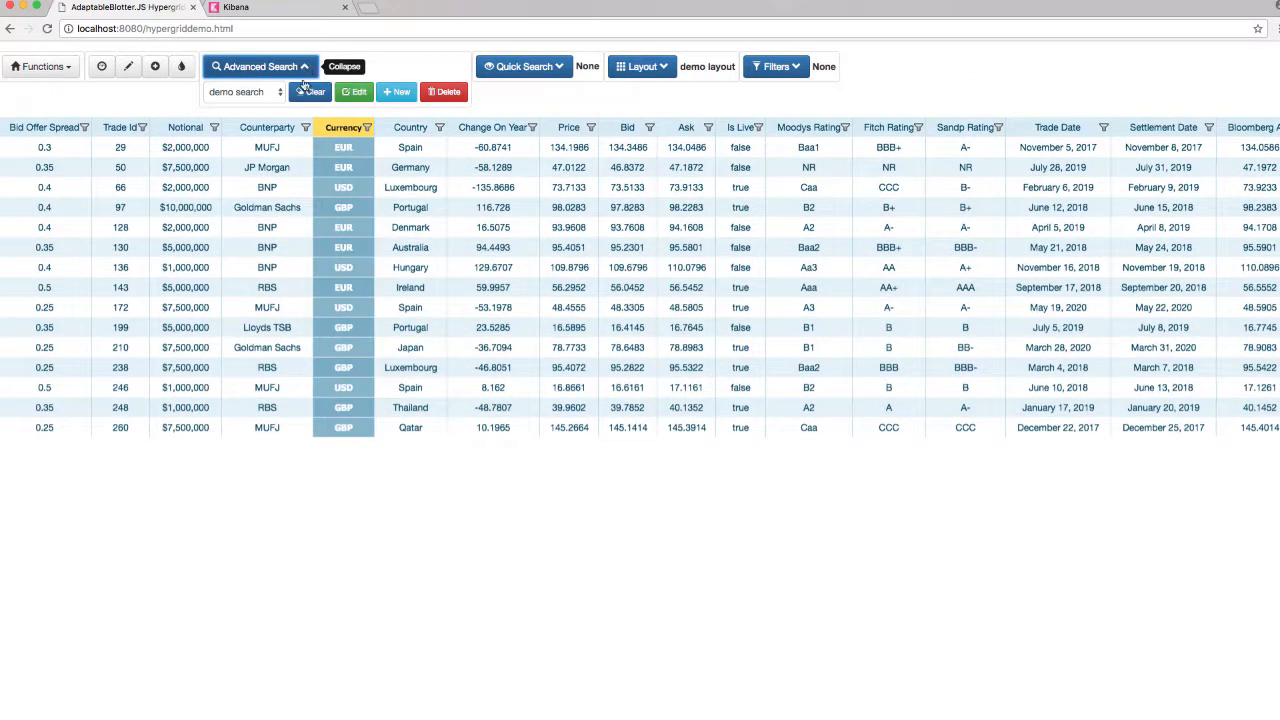
{"action": "left_click", "coordinate": [309, 92]}
{"action": "left_click", "coordinate": [308, 73]}
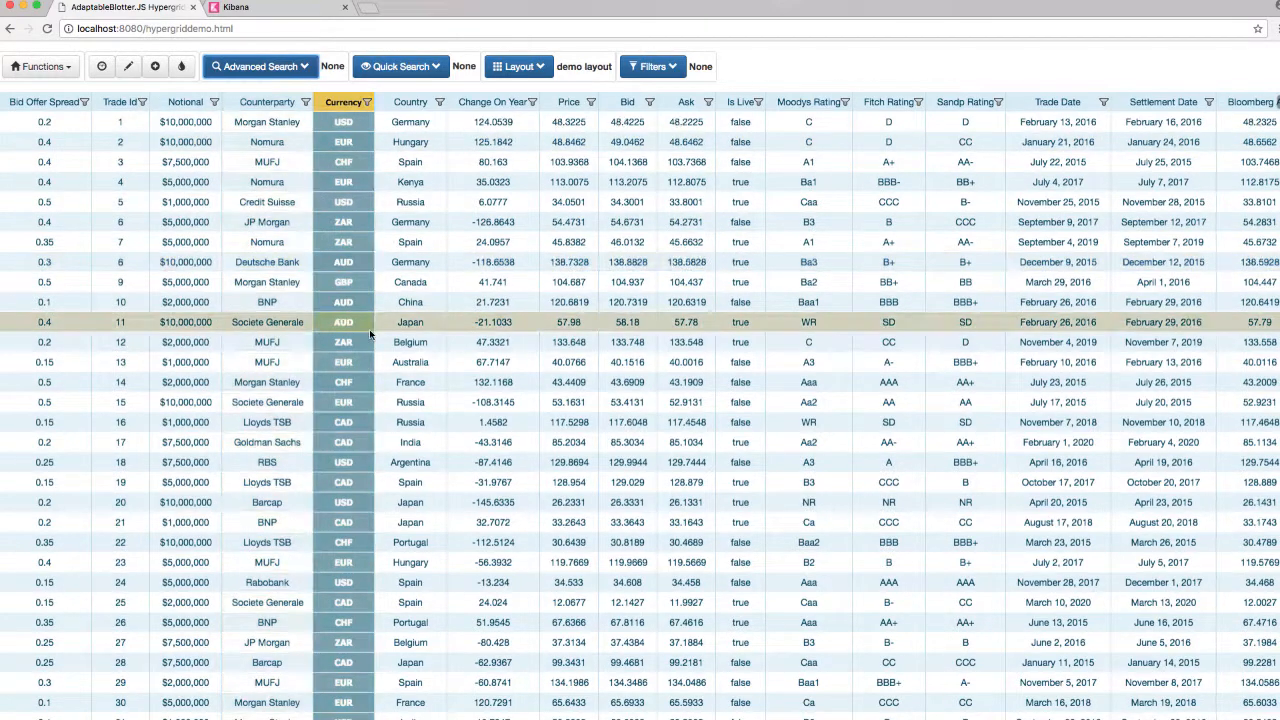
Turn on flashing cells for all columns and look across the grid at the updating prices.
{"action": "left_click", "coordinate": [60, 75]}
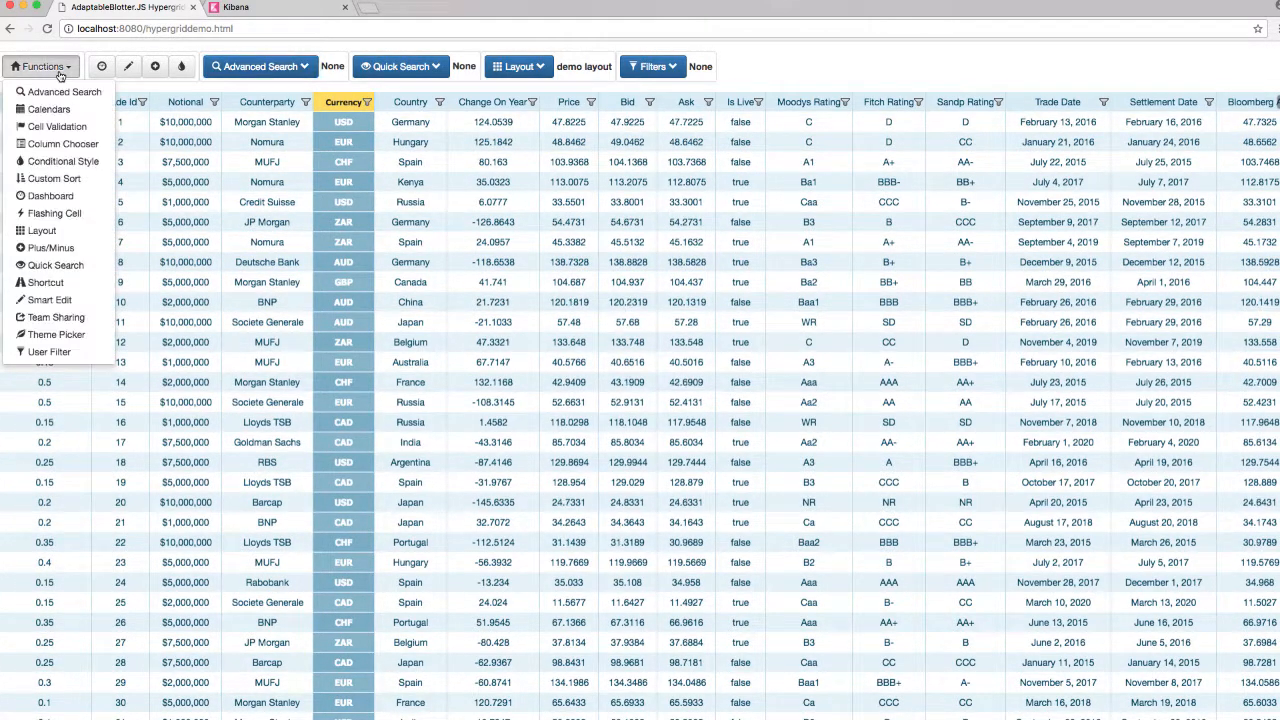
{"action": "left_click", "coordinate": [55, 214]}
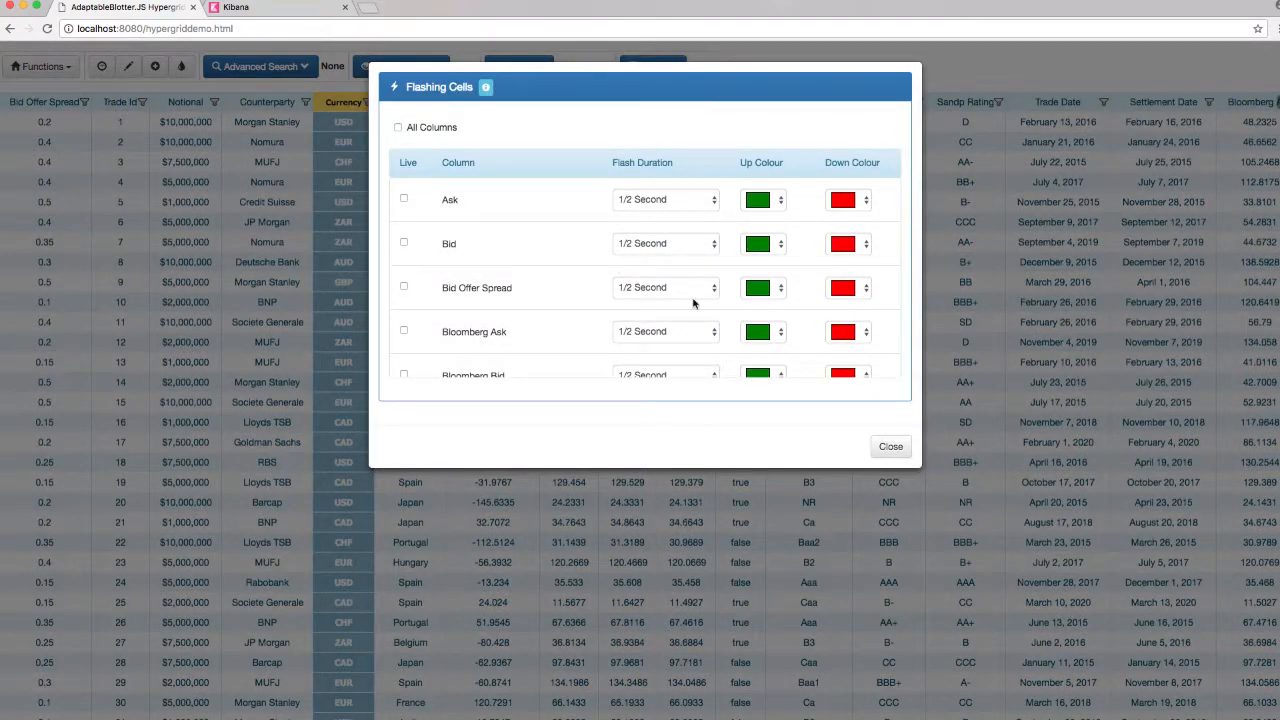
{"action": "left_click", "coordinate": [397, 129]}
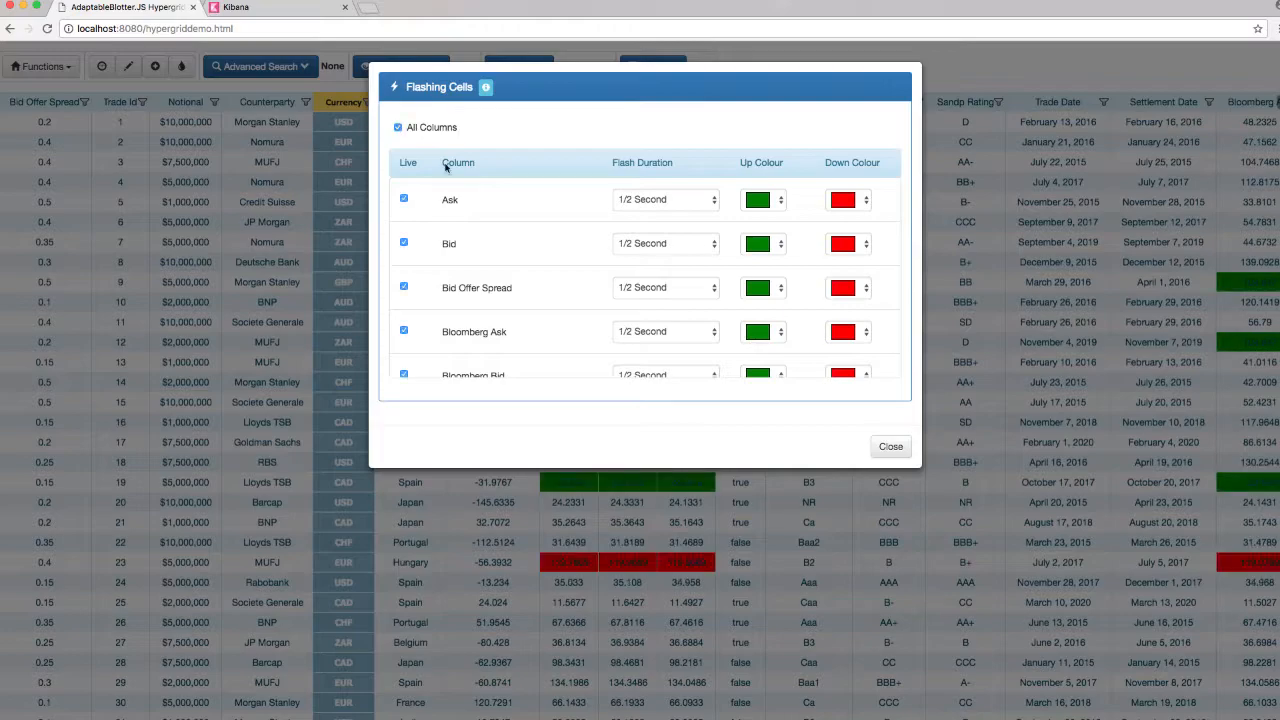
{"action": "left_click", "coordinate": [891, 447]}
{"action": "scroll", "coordinate": [891, 452], "scroll_direction": "right", "scroll_amount": 5}
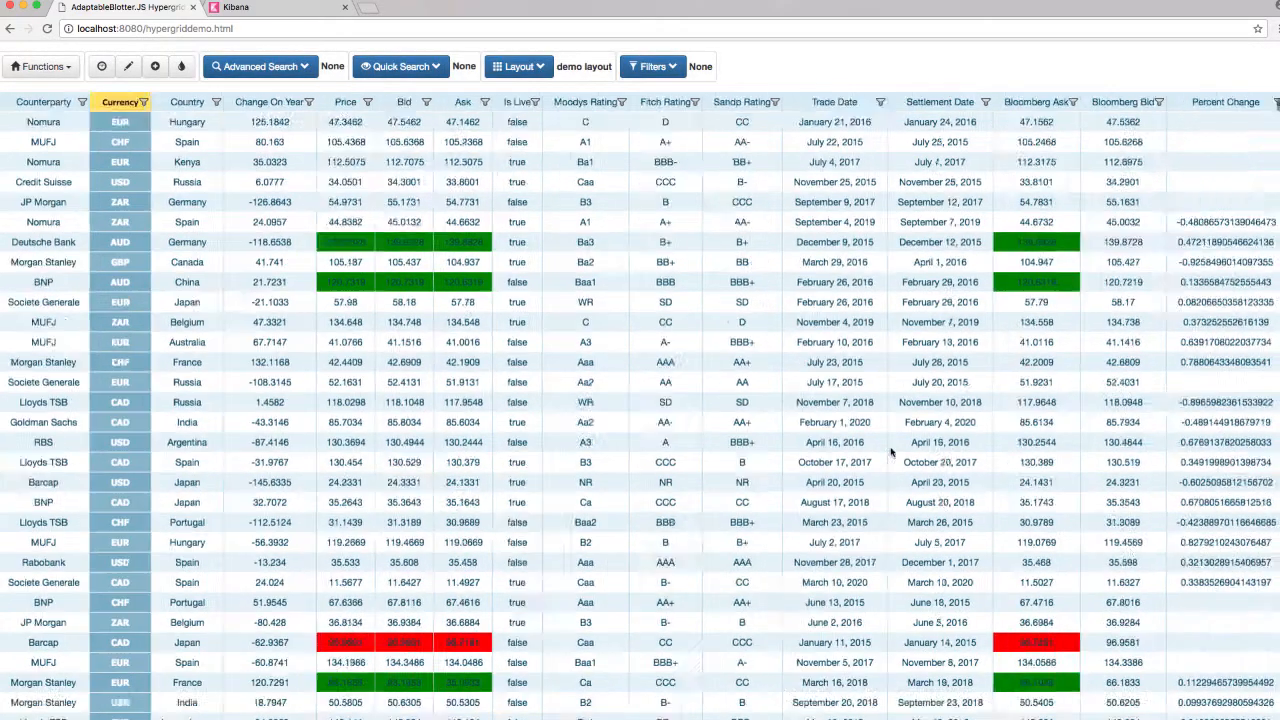
{"action": "scroll", "coordinate": [891, 452], "scroll_direction": "left", "scroll_amount": 5}
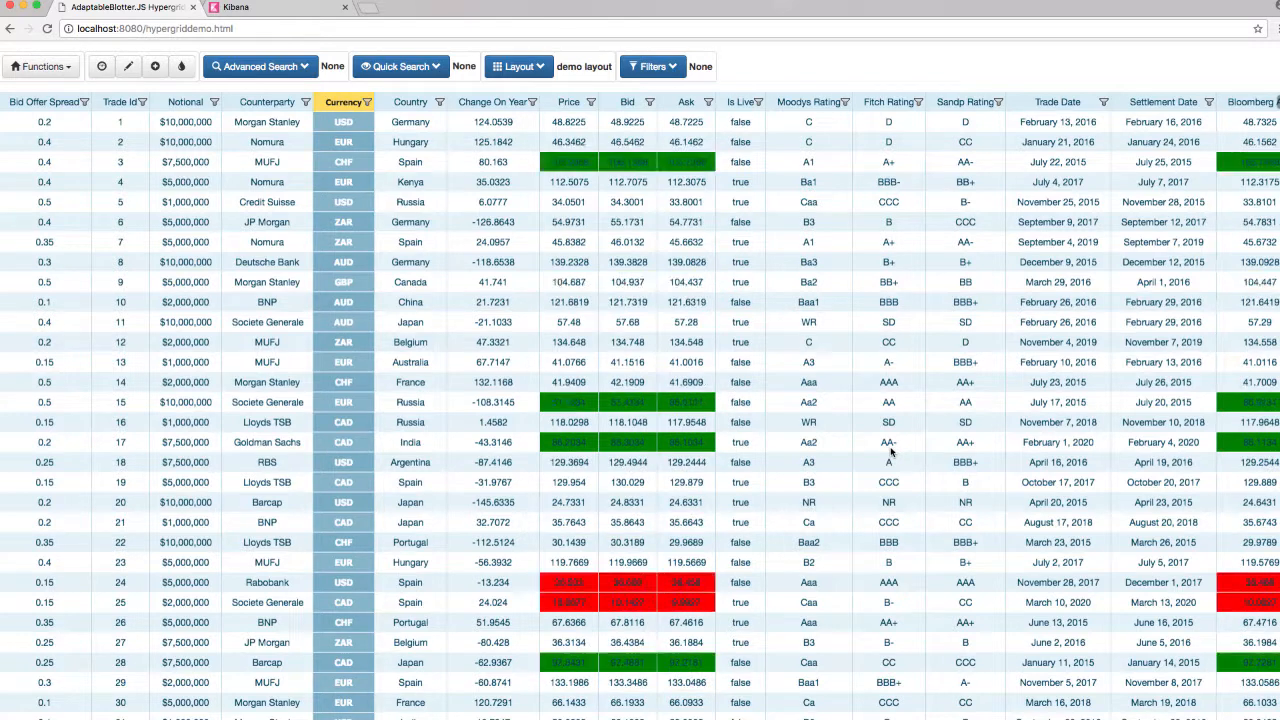
Create a conditional style for the Change On Year column with a green fore colour for Positive values.
{"action": "right_click", "coordinate": [488, 104]}
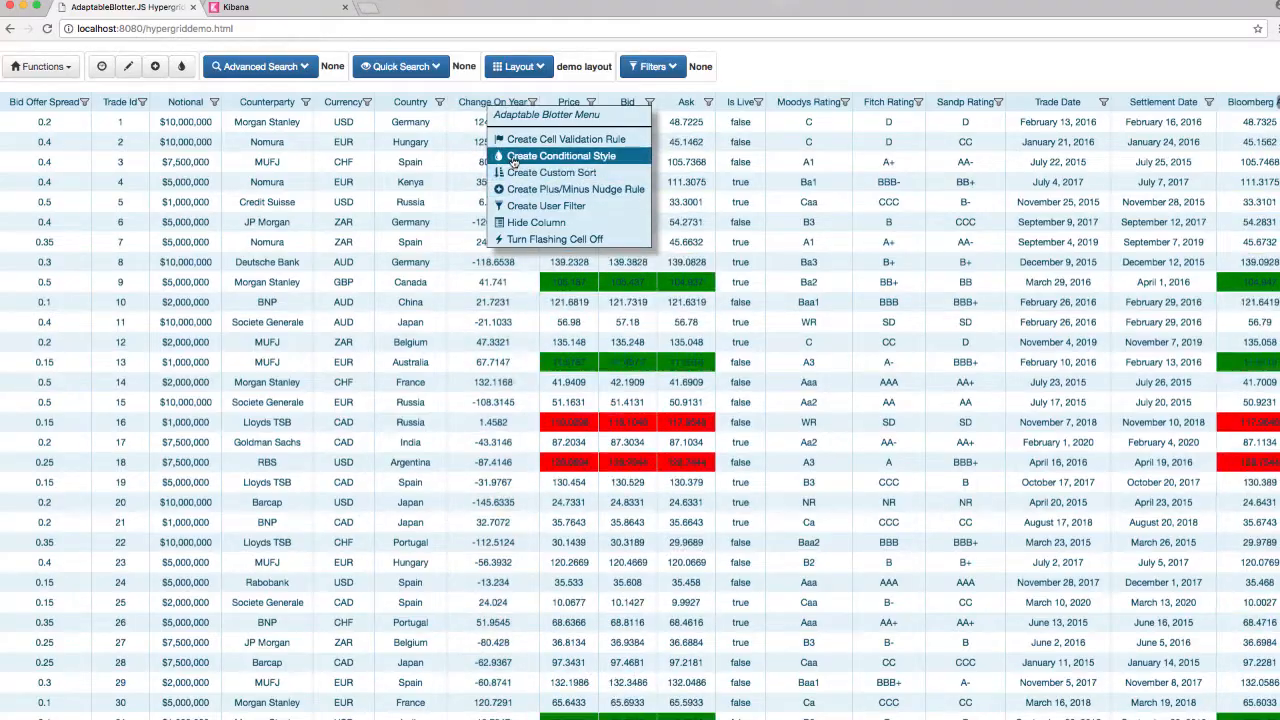
{"action": "left_click", "coordinate": [513, 166]}
{"action": "left_click", "coordinate": [481, 261]}
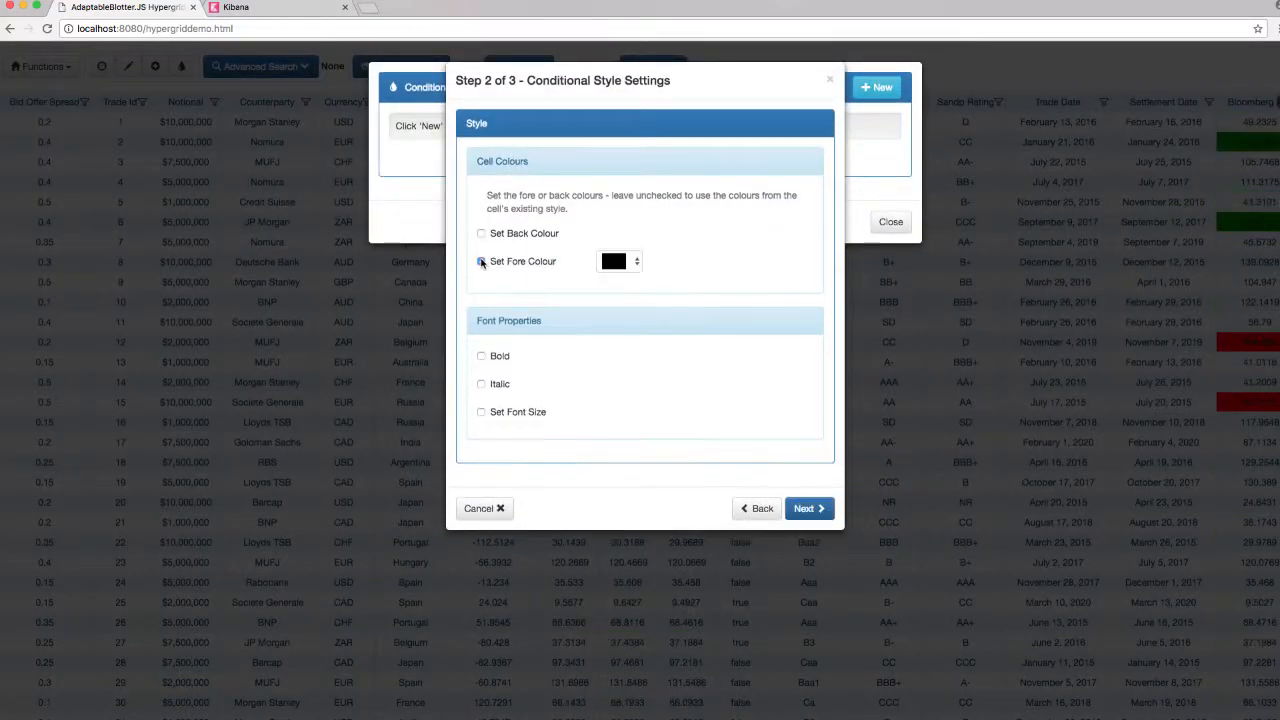
{"action": "left_click", "coordinate": [622, 261]}
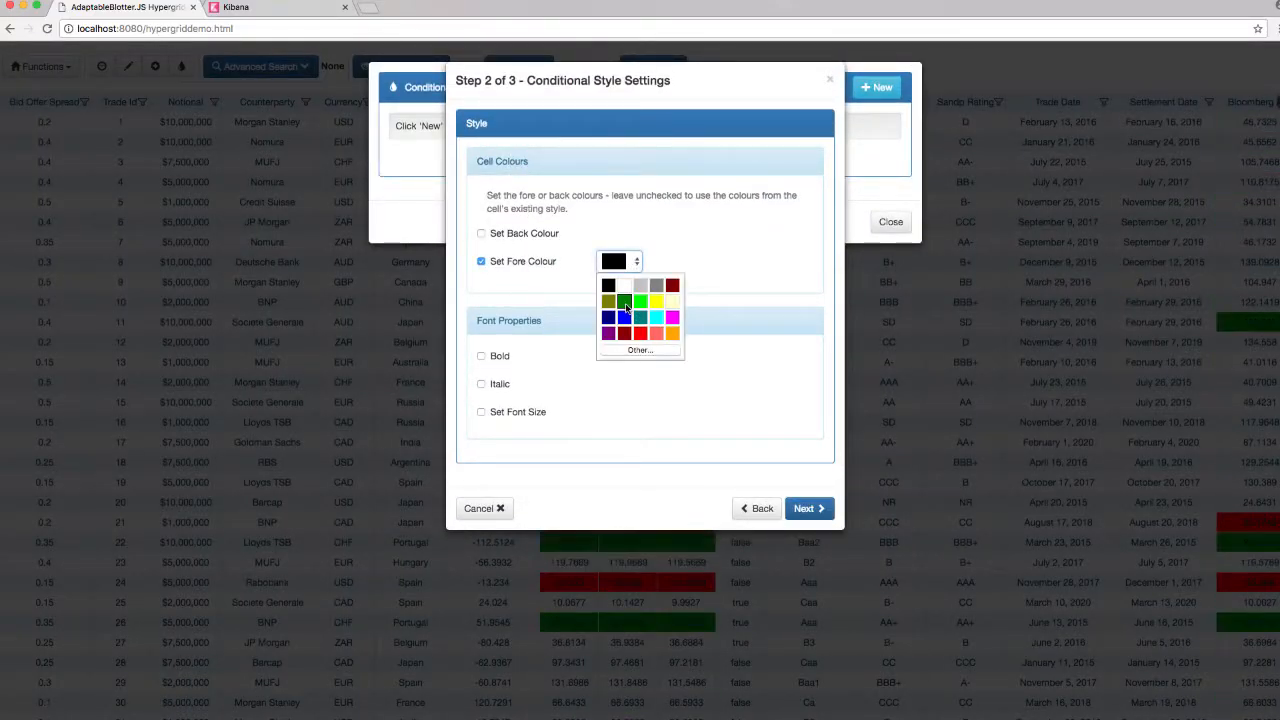
{"action": "left_click", "coordinate": [624, 301]}
{"action": "left_click", "coordinate": [808, 508]}
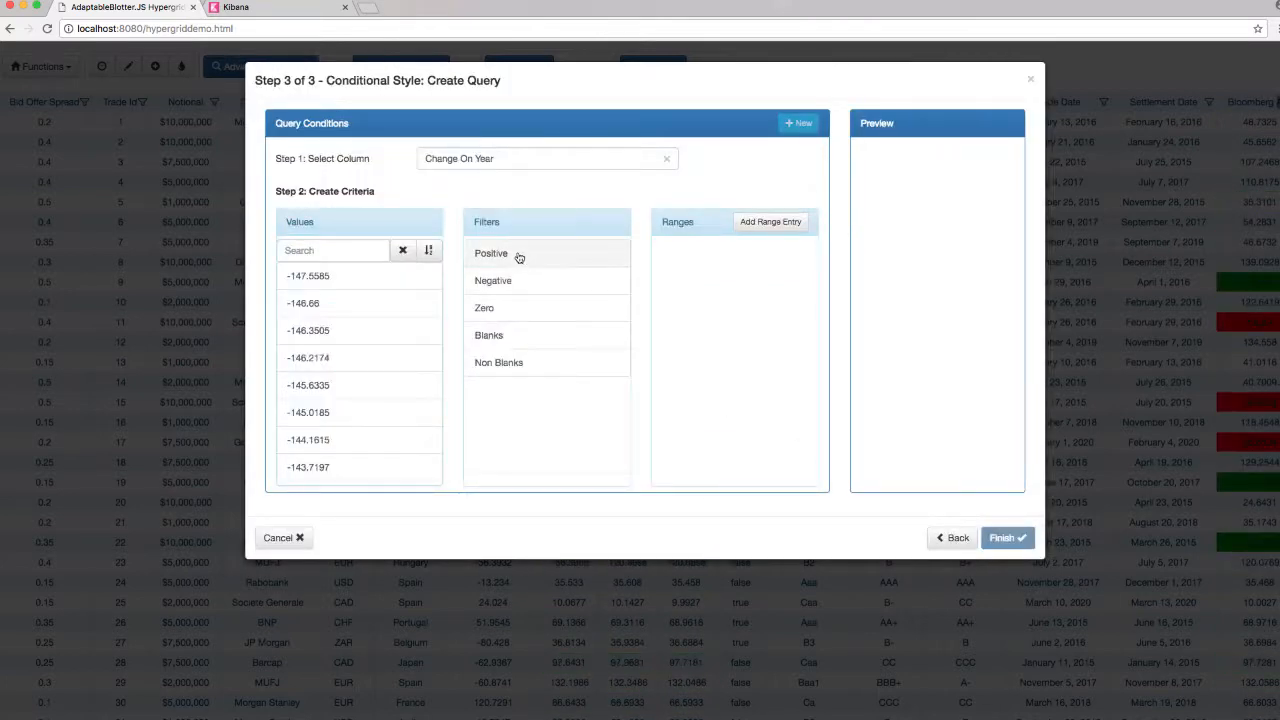
{"action": "left_click", "coordinate": [517, 254]}
{"action": "left_click", "coordinate": [997, 540]}
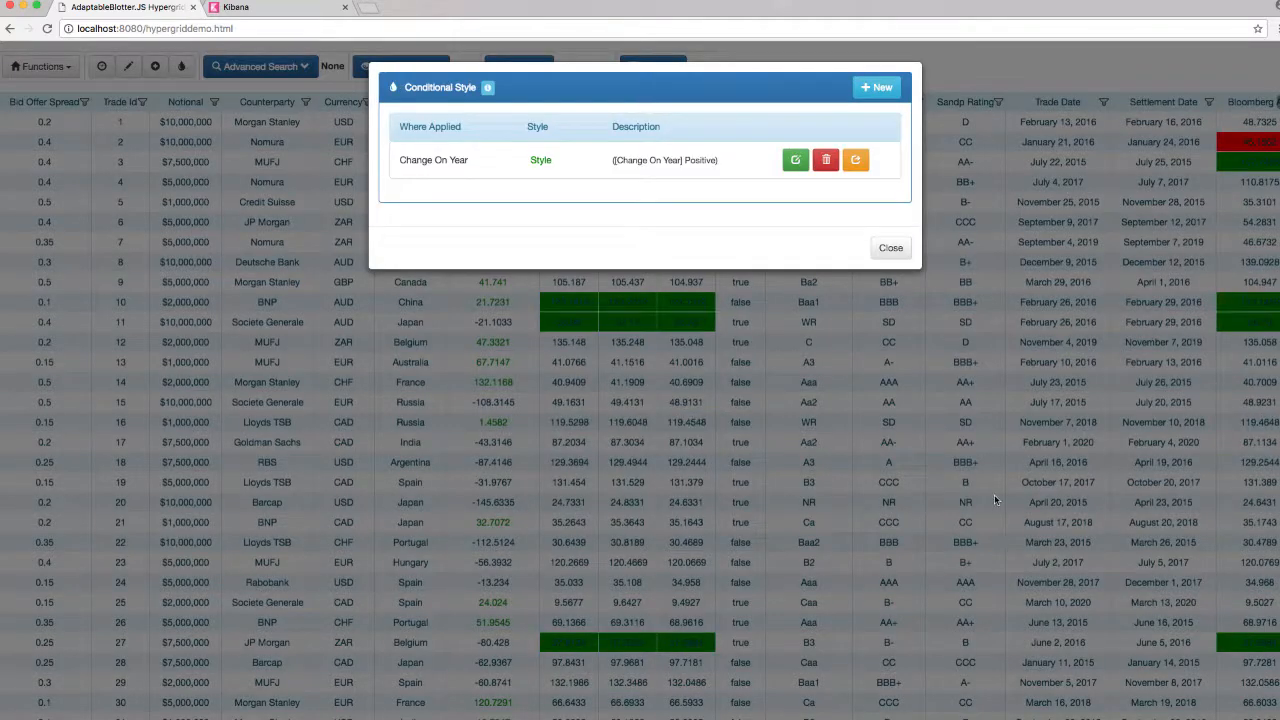
Begin another conditional style with its scope set to the single column Change On Year.
{"action": "left_click", "coordinate": [878, 87]}
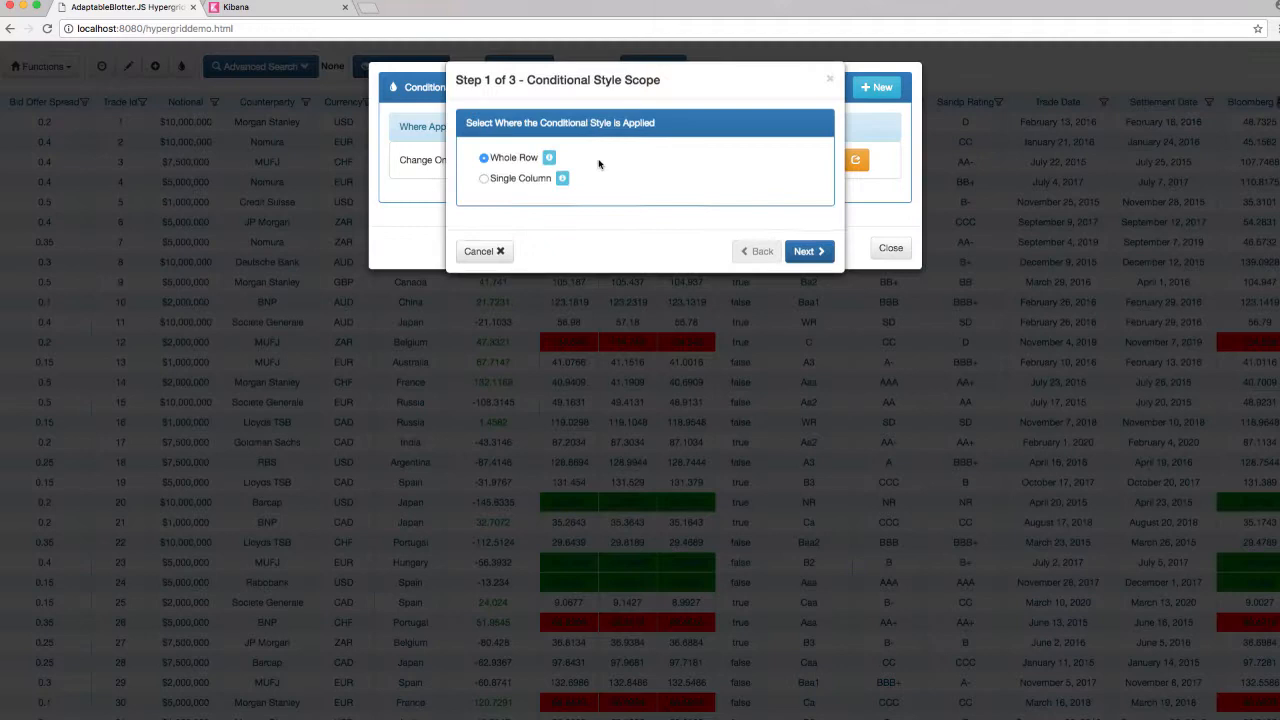
{"action": "left_click", "coordinate": [512, 178]}
{"action": "left_click", "coordinate": [541, 202]}
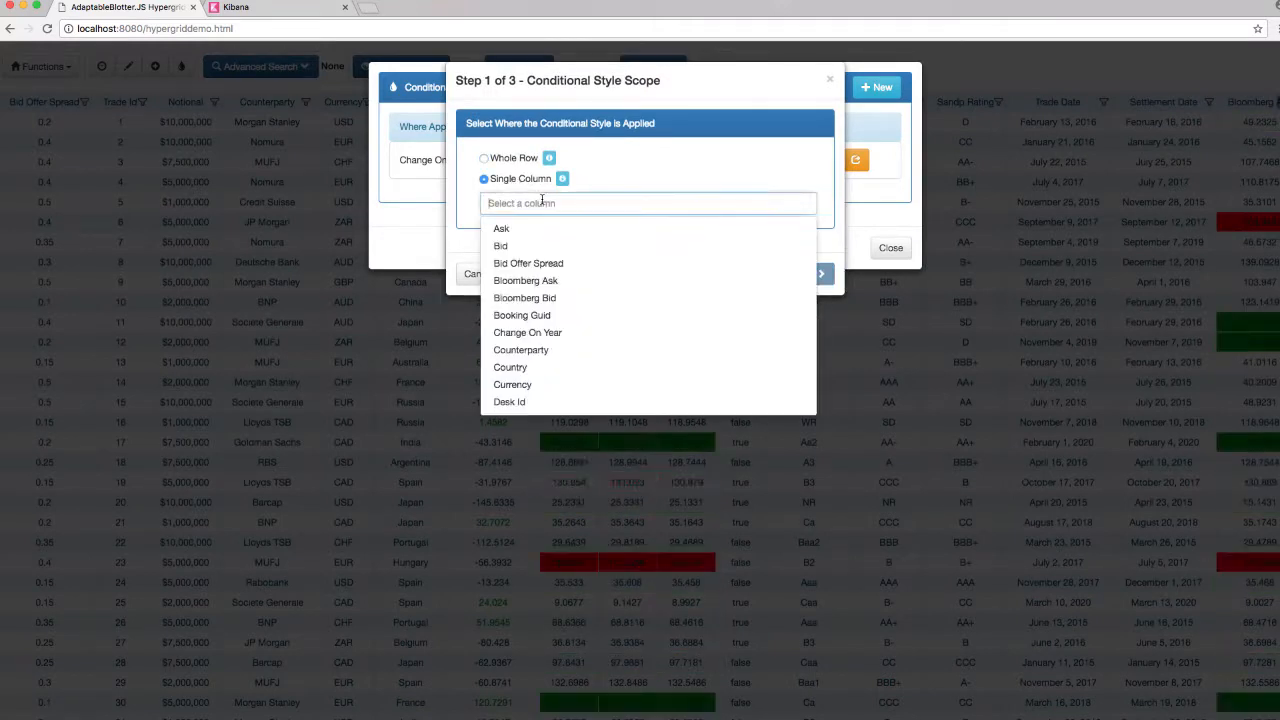
{"action": "left_click", "coordinate": [528, 332]}
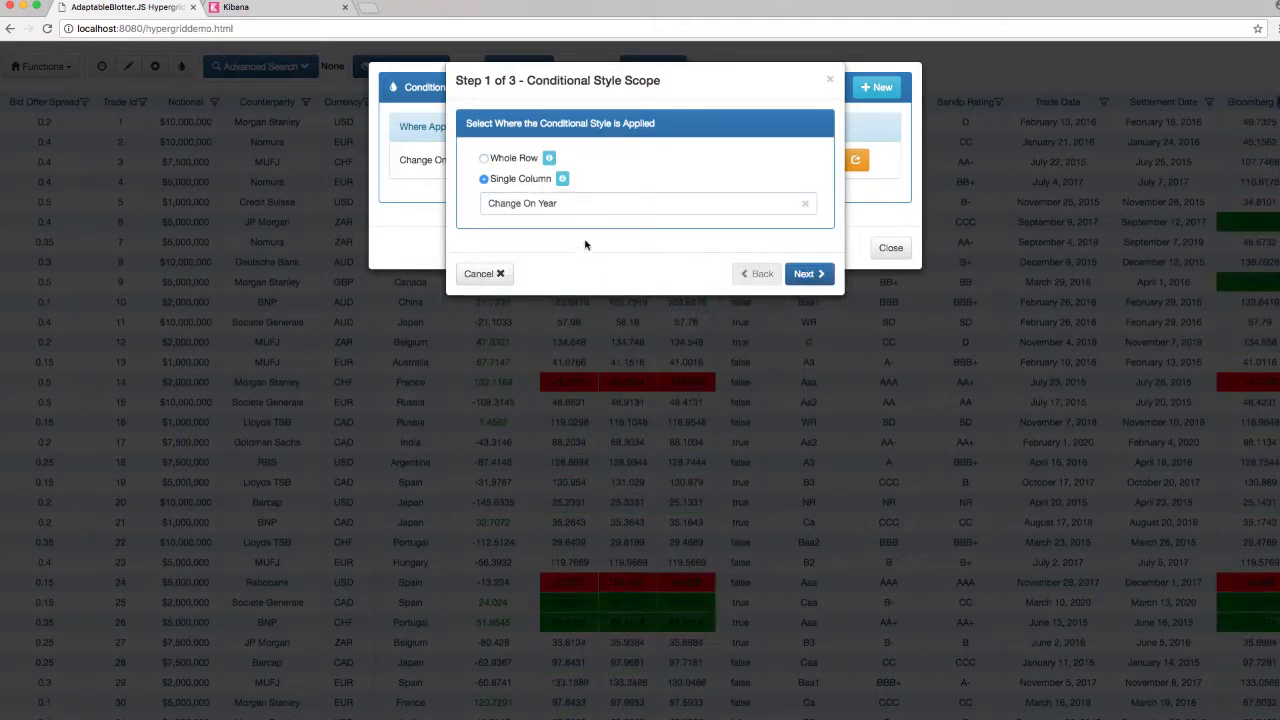
{"action": "left_click", "coordinate": [805, 274]}
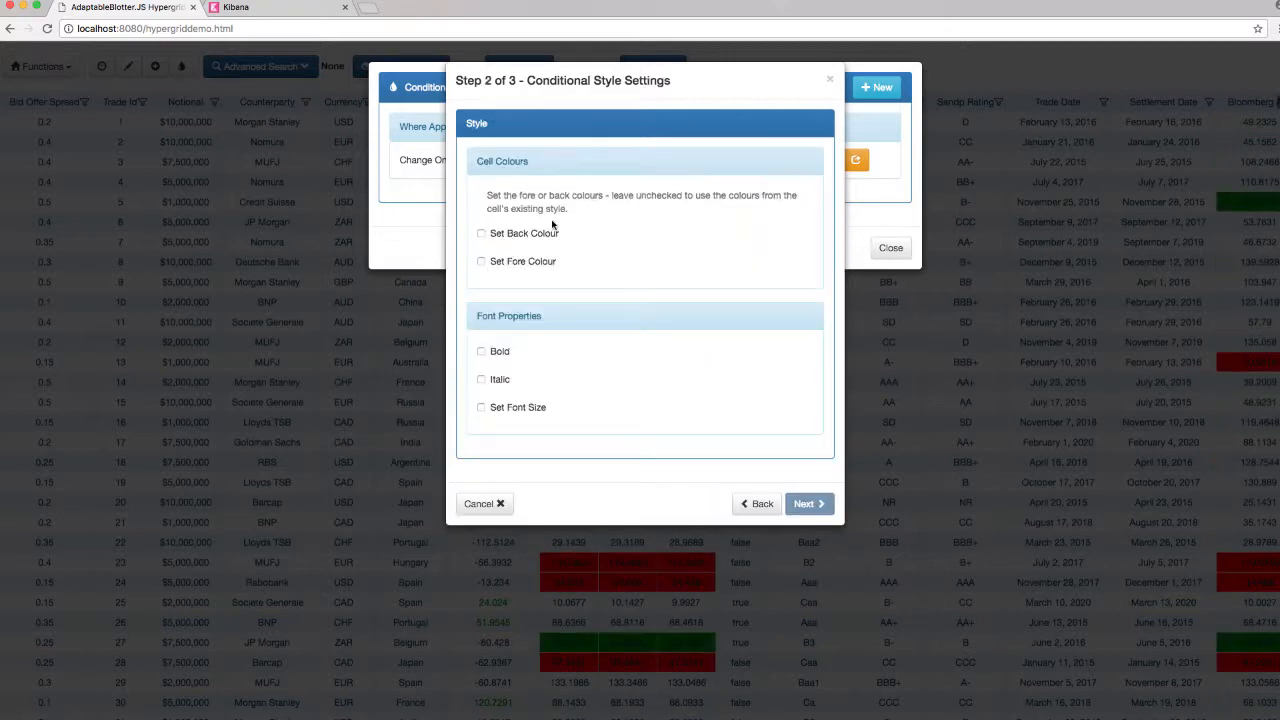
Give the new style a red fore colour, apply it to Negative values, finish it and close the Conditional Style window.
{"action": "left_click", "coordinate": [520, 234]}
{"action": "left_click", "coordinate": [524, 233]}
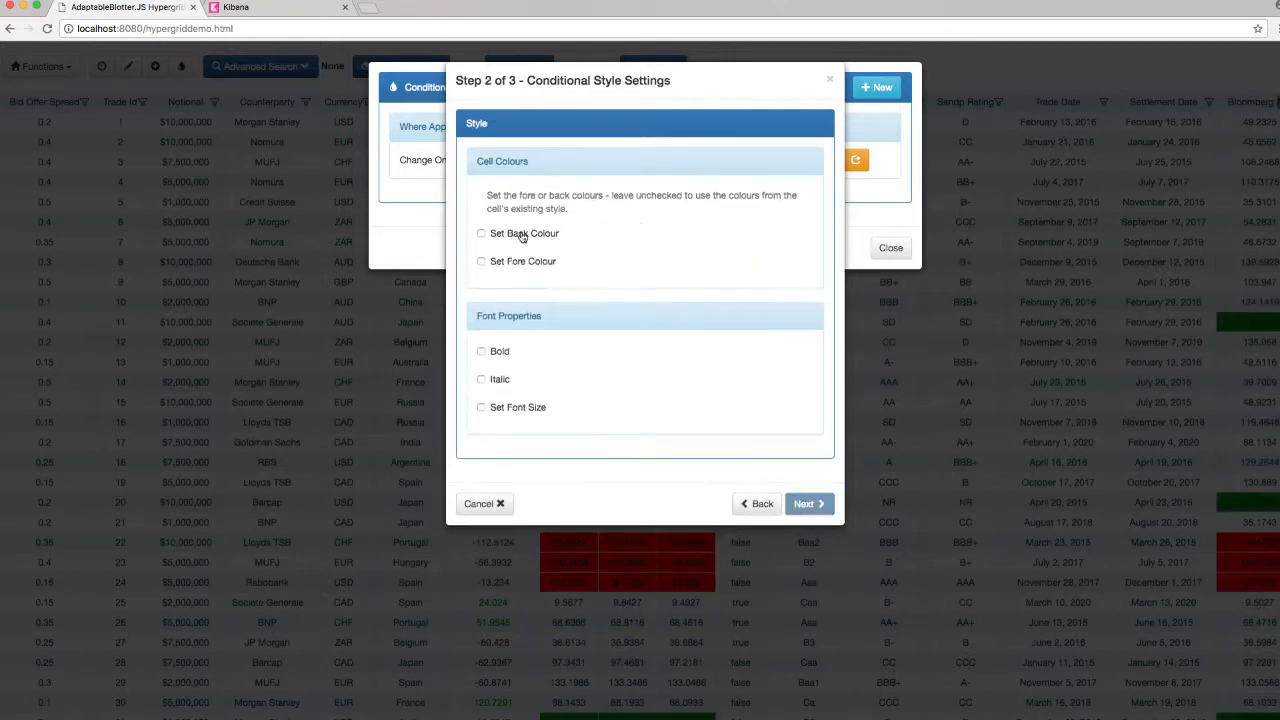
{"action": "left_click", "coordinate": [522, 261]}
{"action": "left_click", "coordinate": [613, 261]}
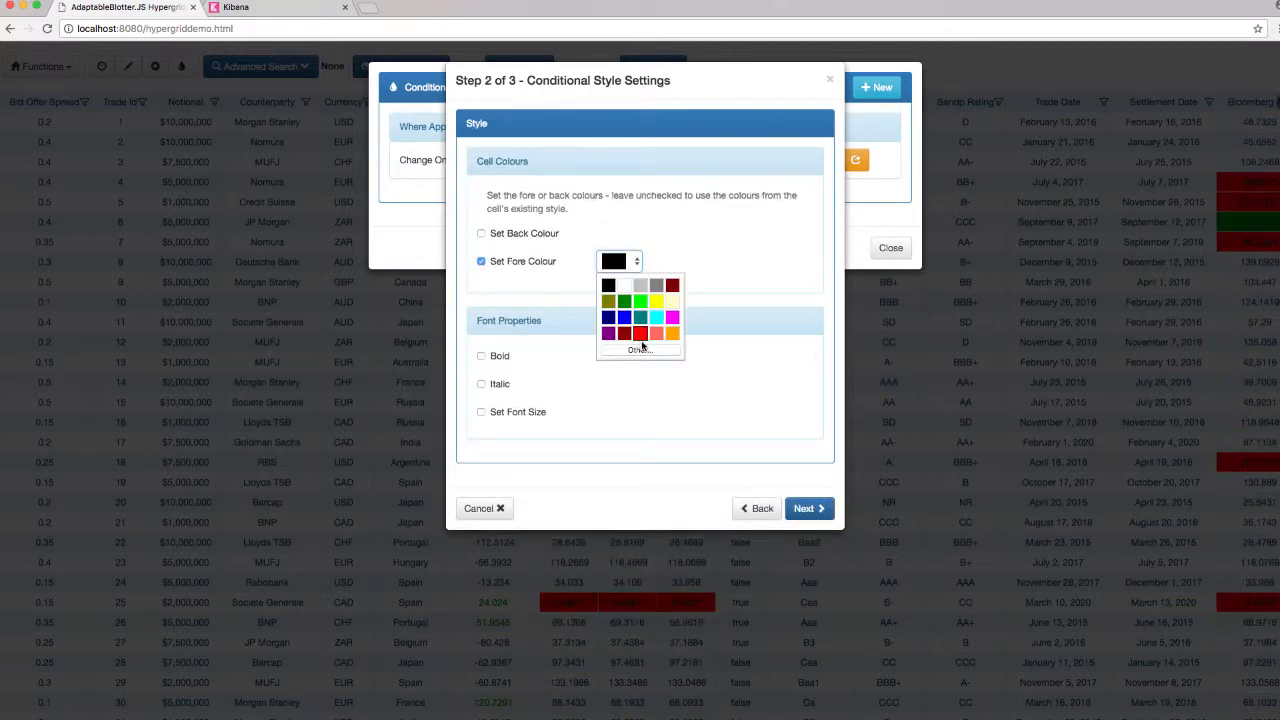
{"action": "left_click", "coordinate": [640, 334]}
{"action": "left_click", "coordinate": [818, 506]}
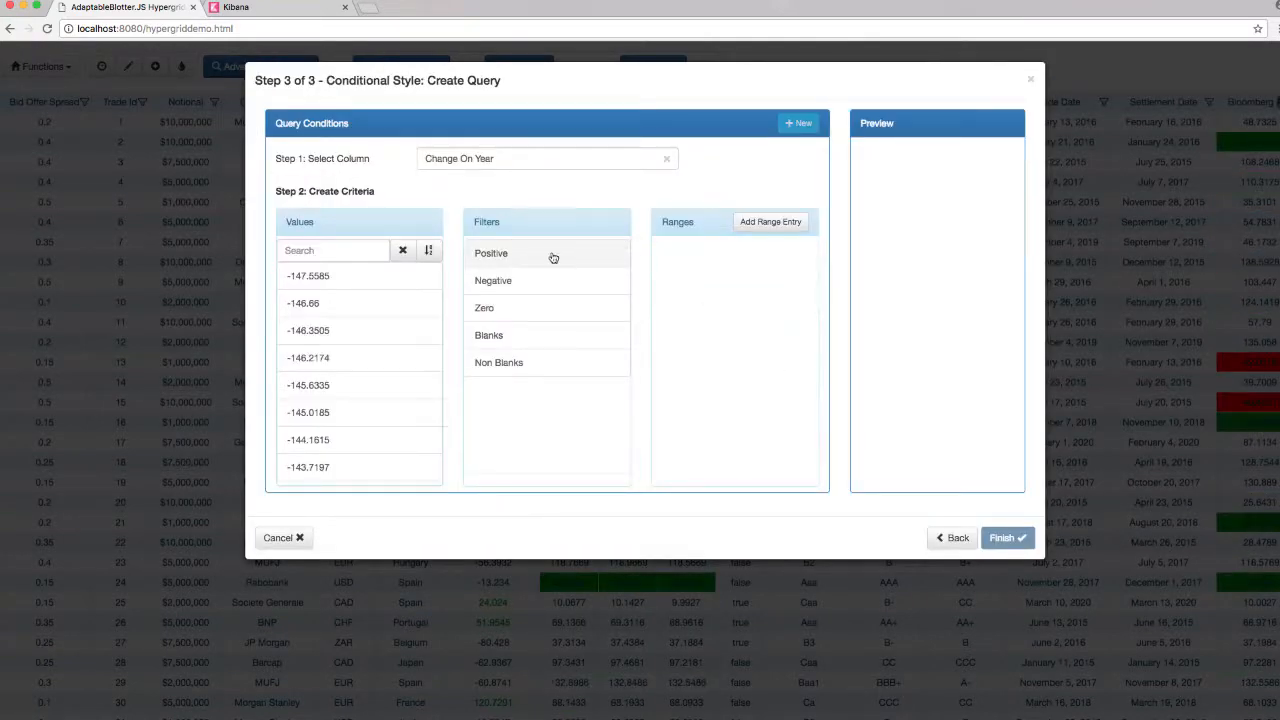
{"action": "left_click", "coordinate": [531, 280]}
{"action": "left_click", "coordinate": [998, 537]}
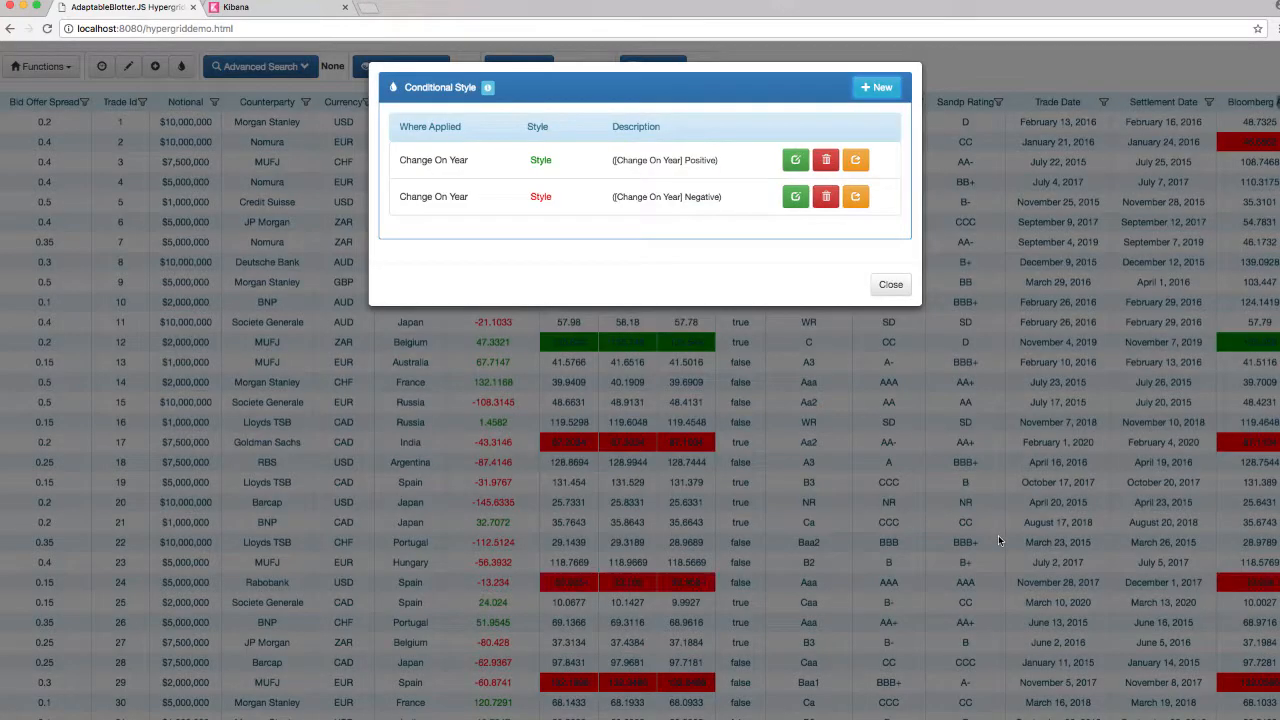
{"action": "left_click", "coordinate": [891, 286]}
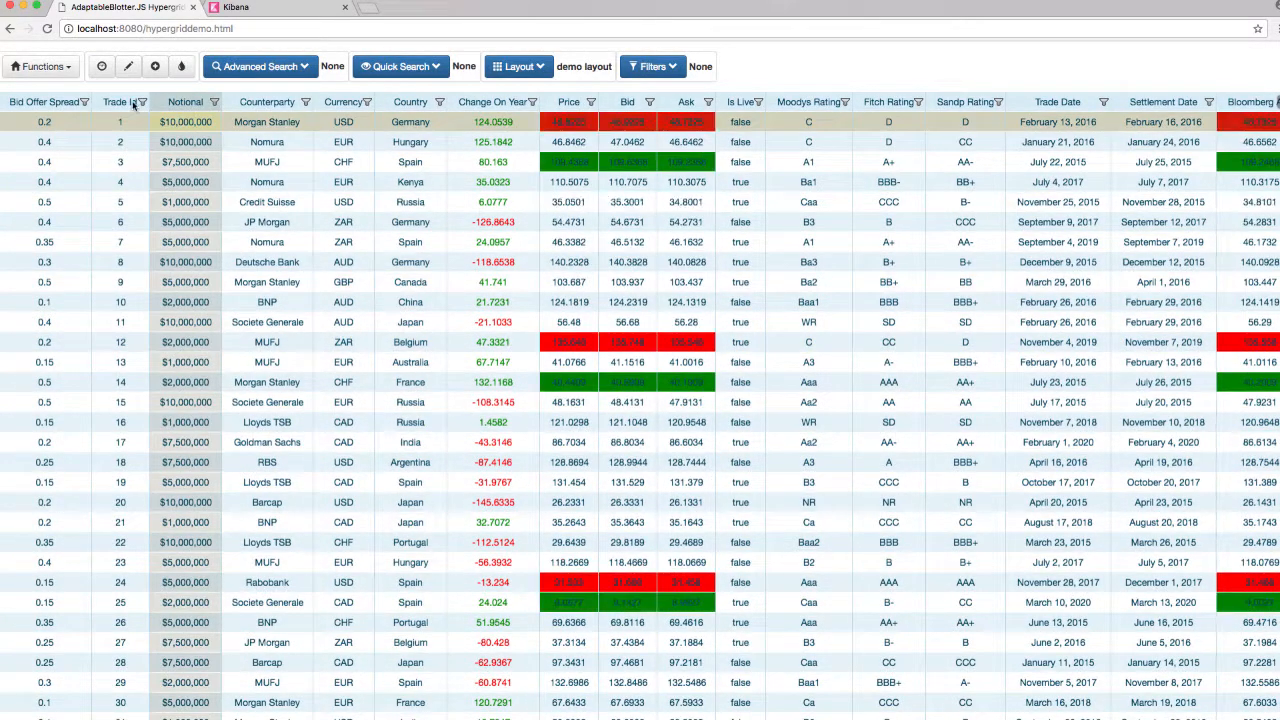
Begin a whole-row conditional style with a dark red back colour and a pale yellow fore colour.
{"action": "left_click", "coordinate": [42, 66]}
{"action": "left_click", "coordinate": [66, 163]}
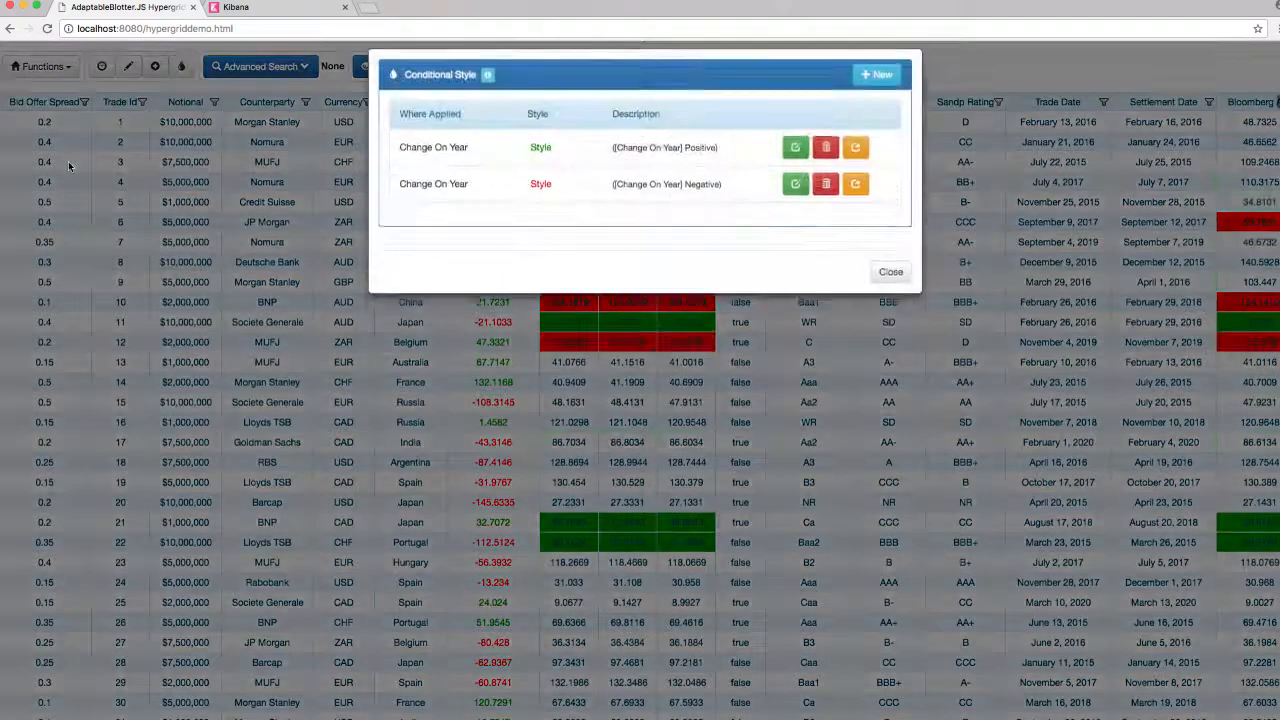
{"action": "left_click", "coordinate": [878, 89]}
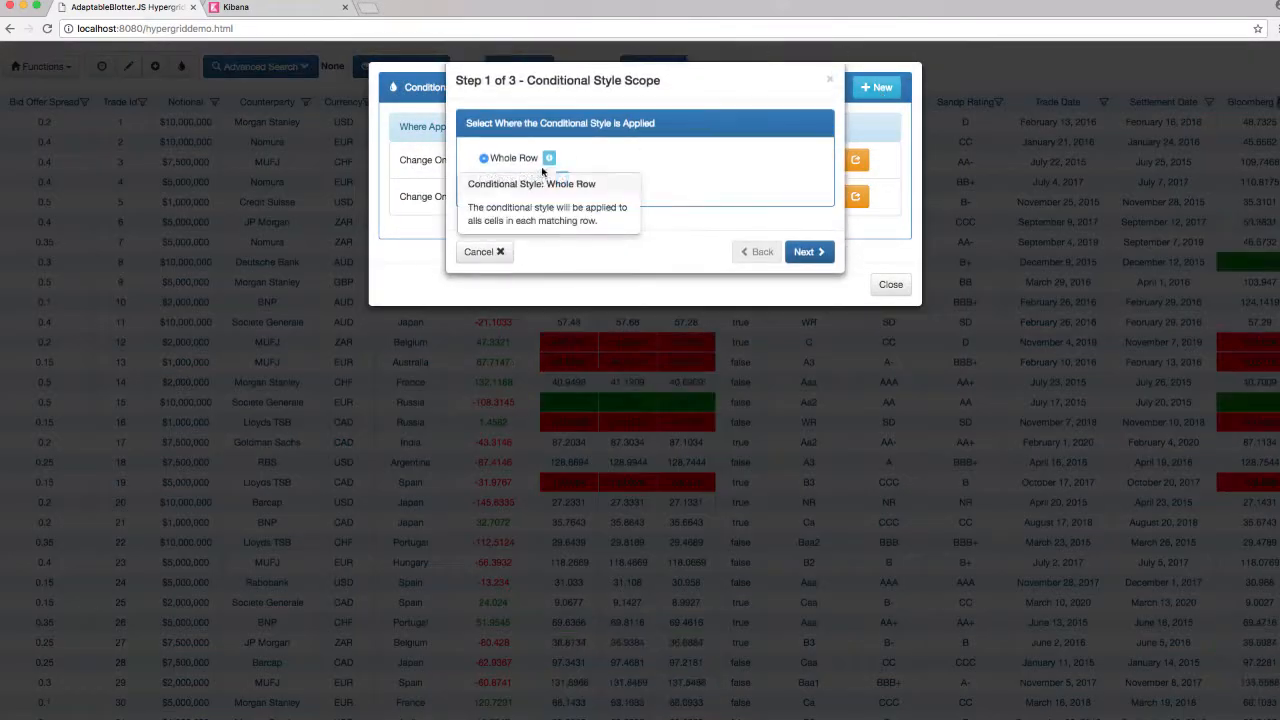
{"action": "left_click", "coordinate": [806, 235]}
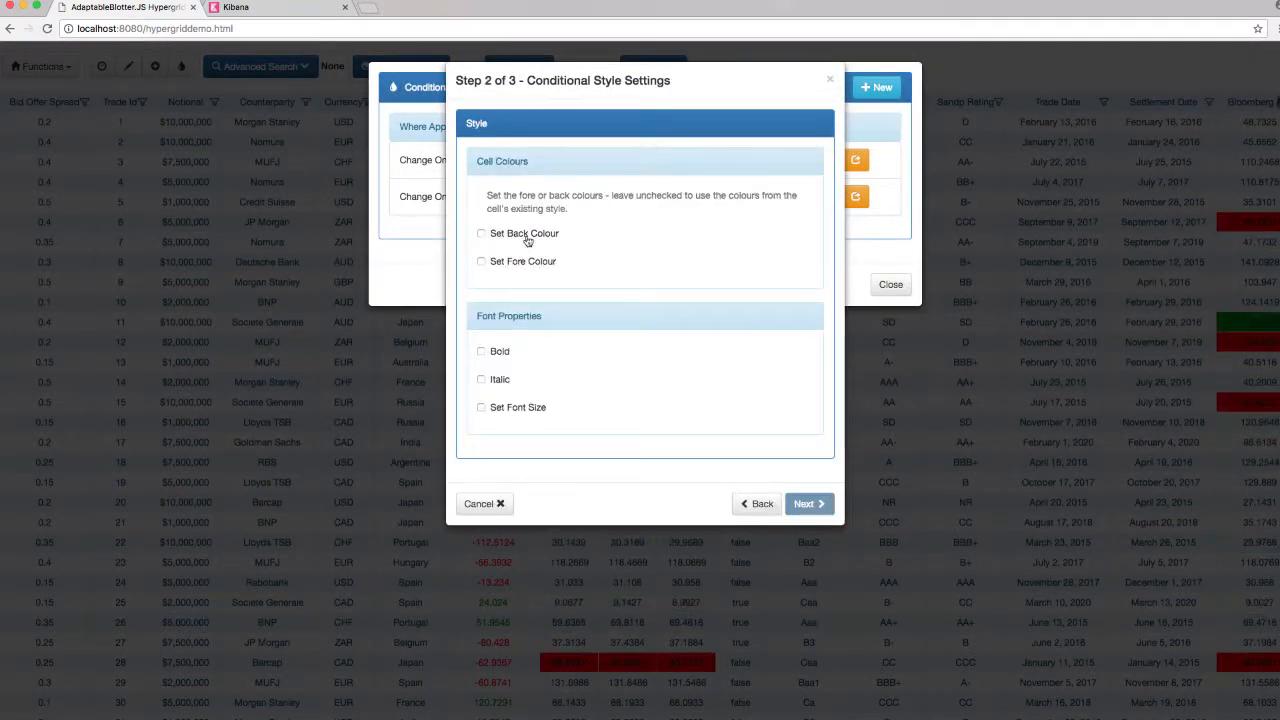
{"action": "left_click", "coordinate": [482, 233]}
{"action": "left_click", "coordinate": [612, 234]}
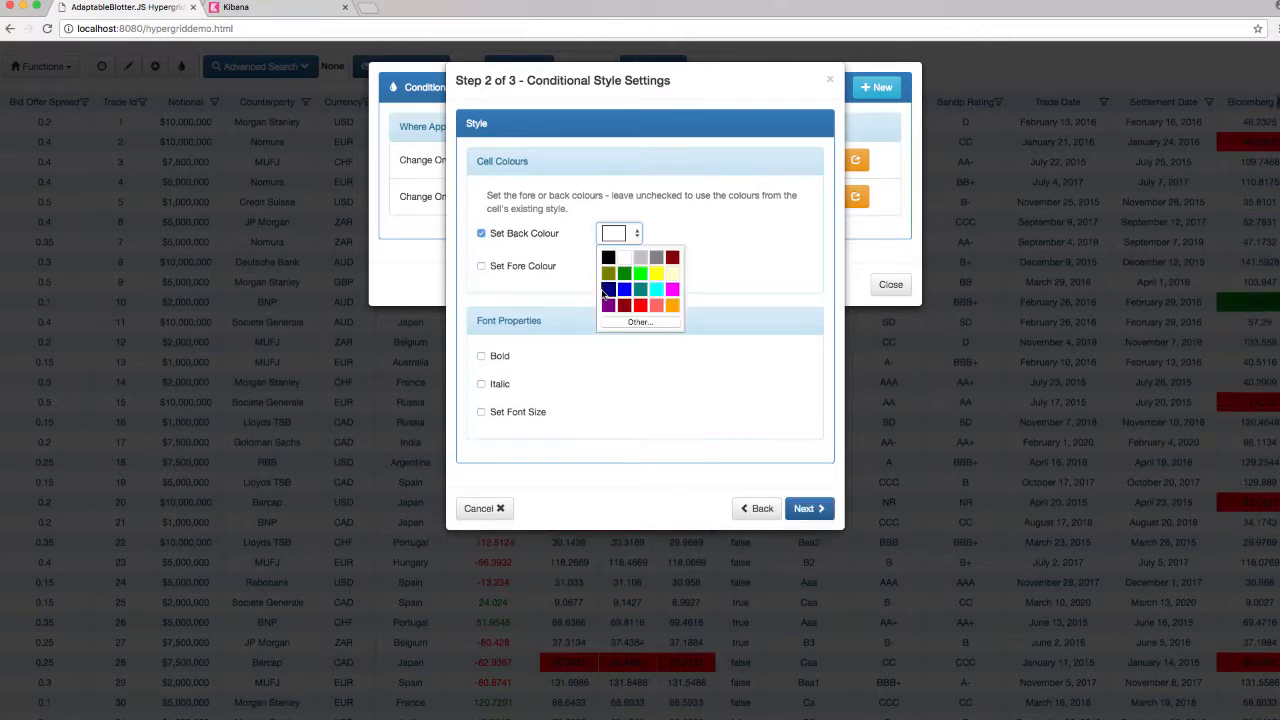
{"action": "left_click", "coordinate": [606, 300]}
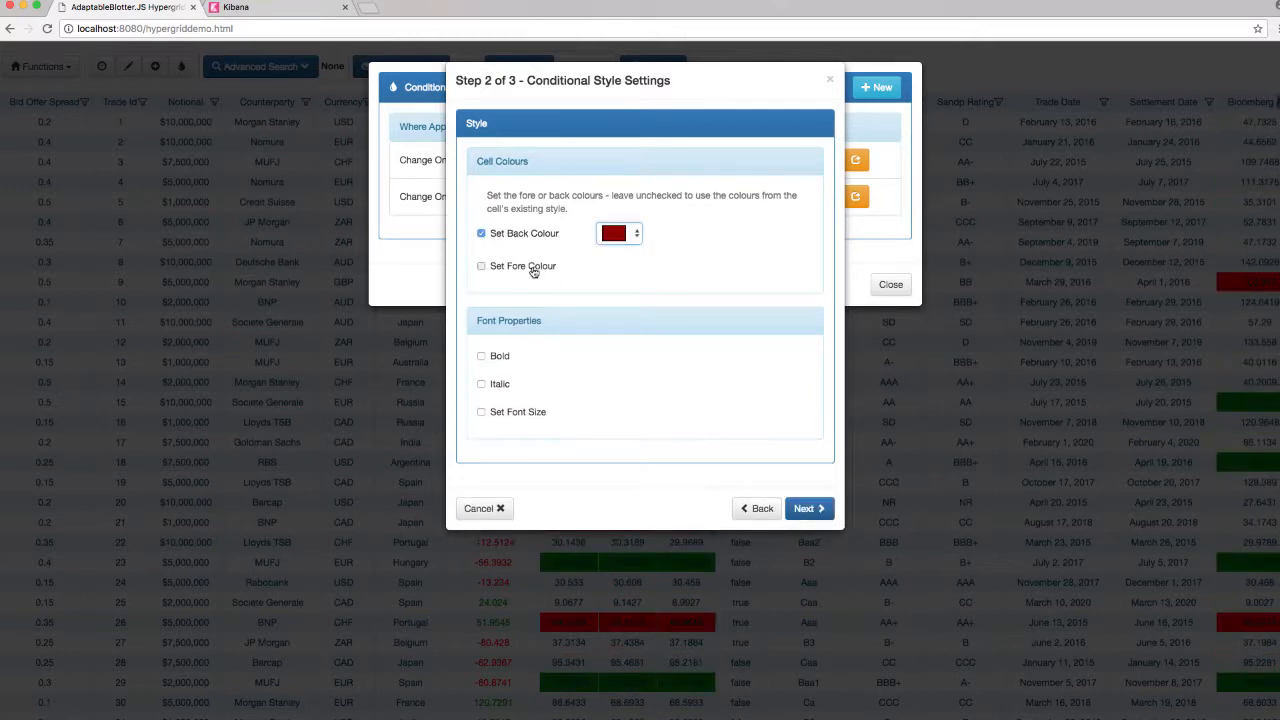
{"action": "left_click", "coordinate": [532, 267]}
{"action": "left_click", "coordinate": [634, 266]}
{"action": "left_click", "coordinate": [671, 310]}
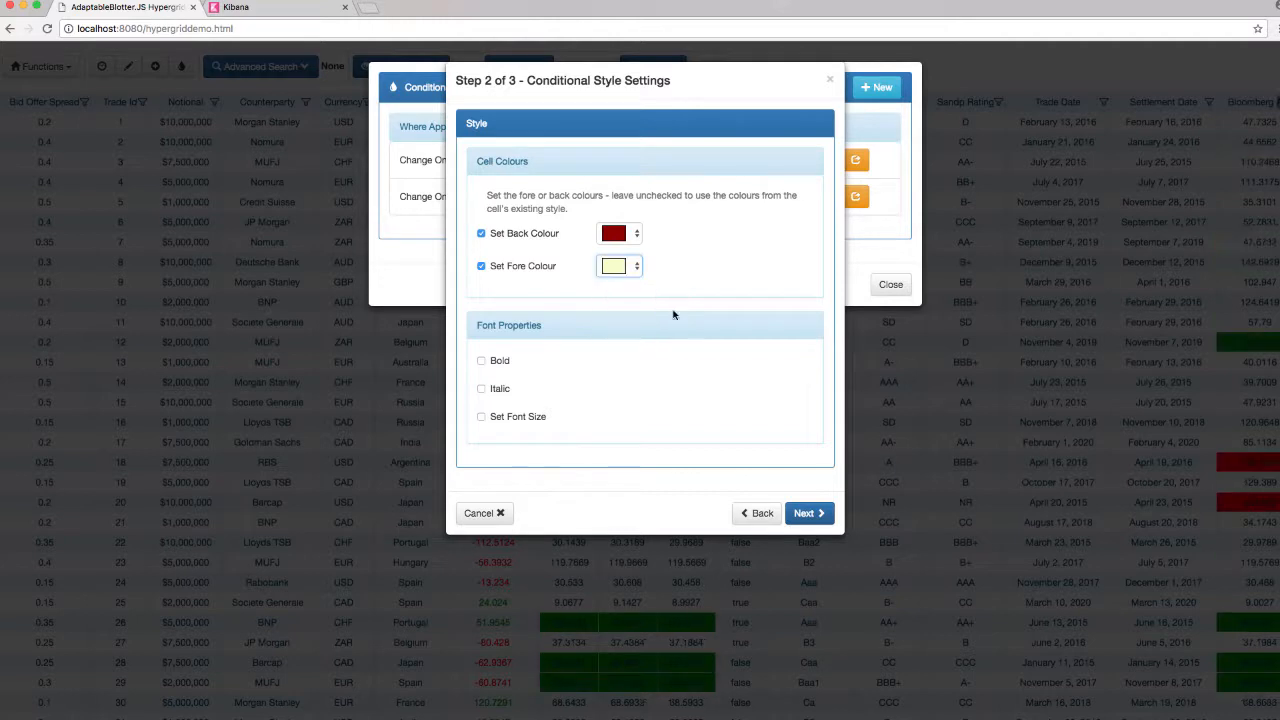
Apply the whole-row style to the Currency column's Top Currencies filter, finish it and close the Conditional Style window.
{"action": "left_click", "coordinate": [817, 515]}
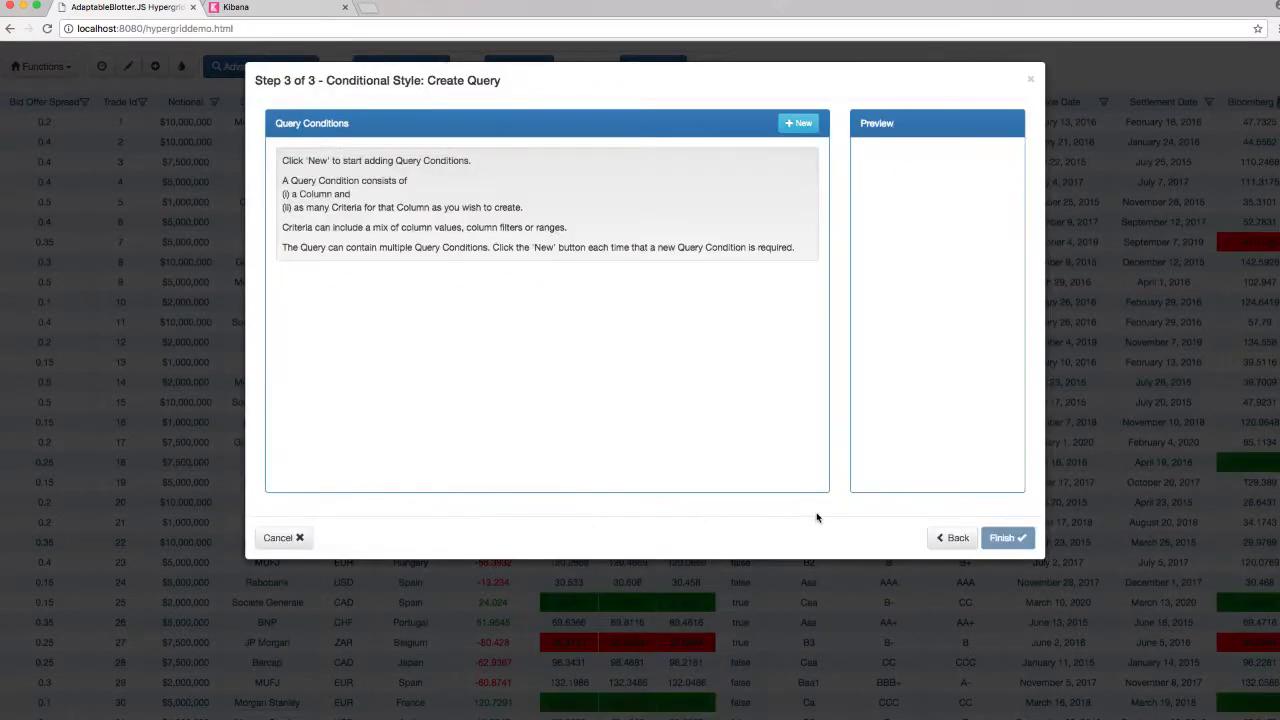
{"action": "left_click", "coordinate": [797, 123]}
{"action": "left_click", "coordinate": [537, 161]}
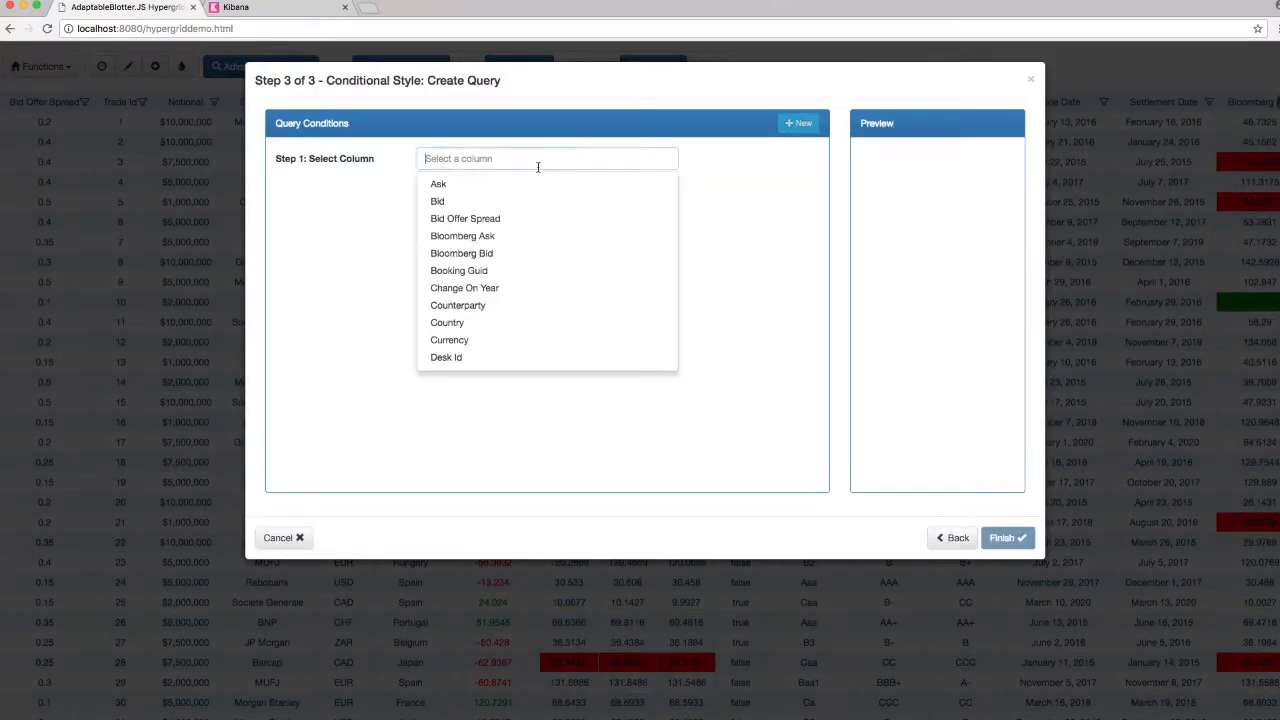
{"action": "left_click", "coordinate": [455, 341]}
{"action": "left_click", "coordinate": [534, 310]}
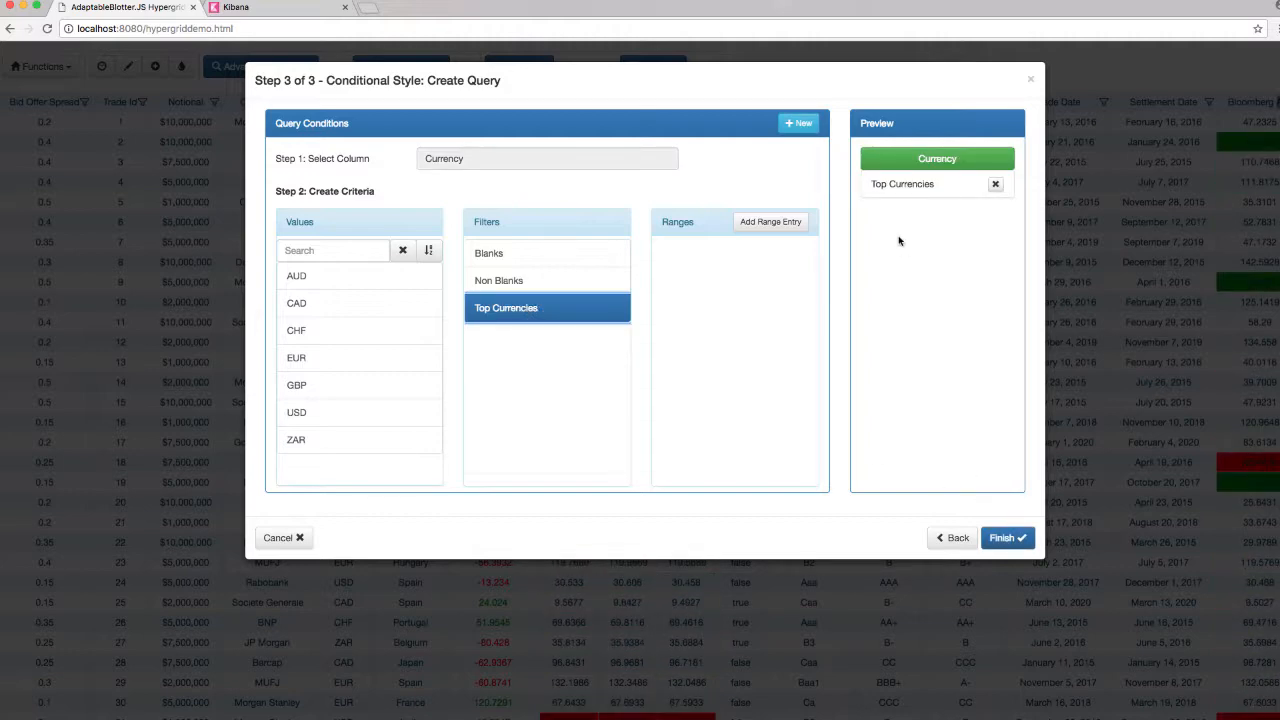
{"action": "left_click", "coordinate": [1012, 540]}
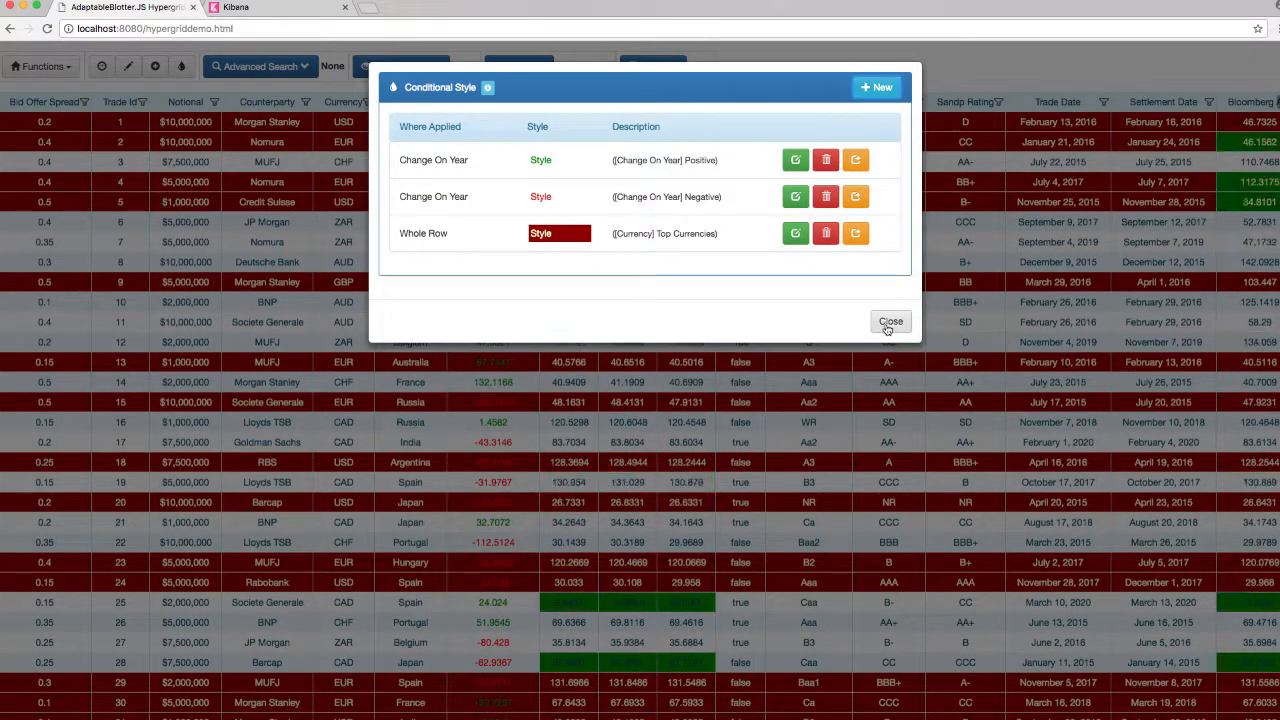
{"action": "left_click", "coordinate": [889, 323]}
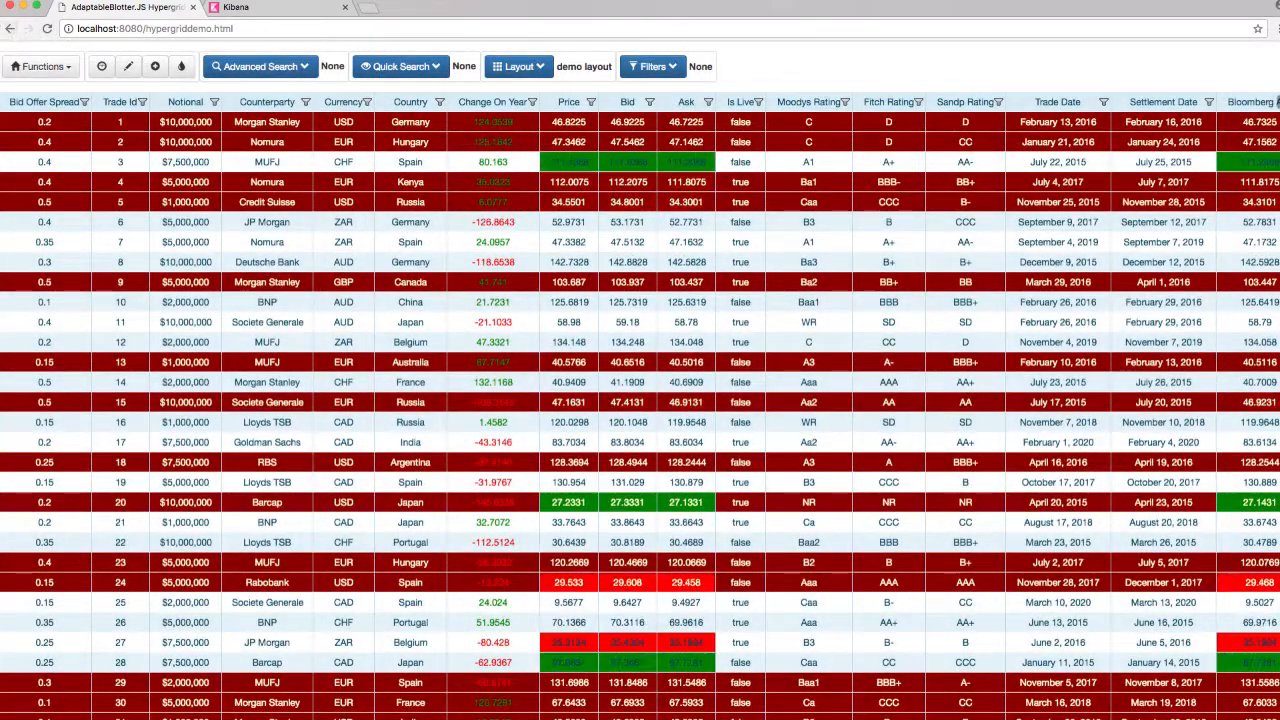
View the new row style in the Kendo demo, return to the demo start page and open the ag-Grid demo.
{"action": "left_click", "coordinate": [10, 28]}
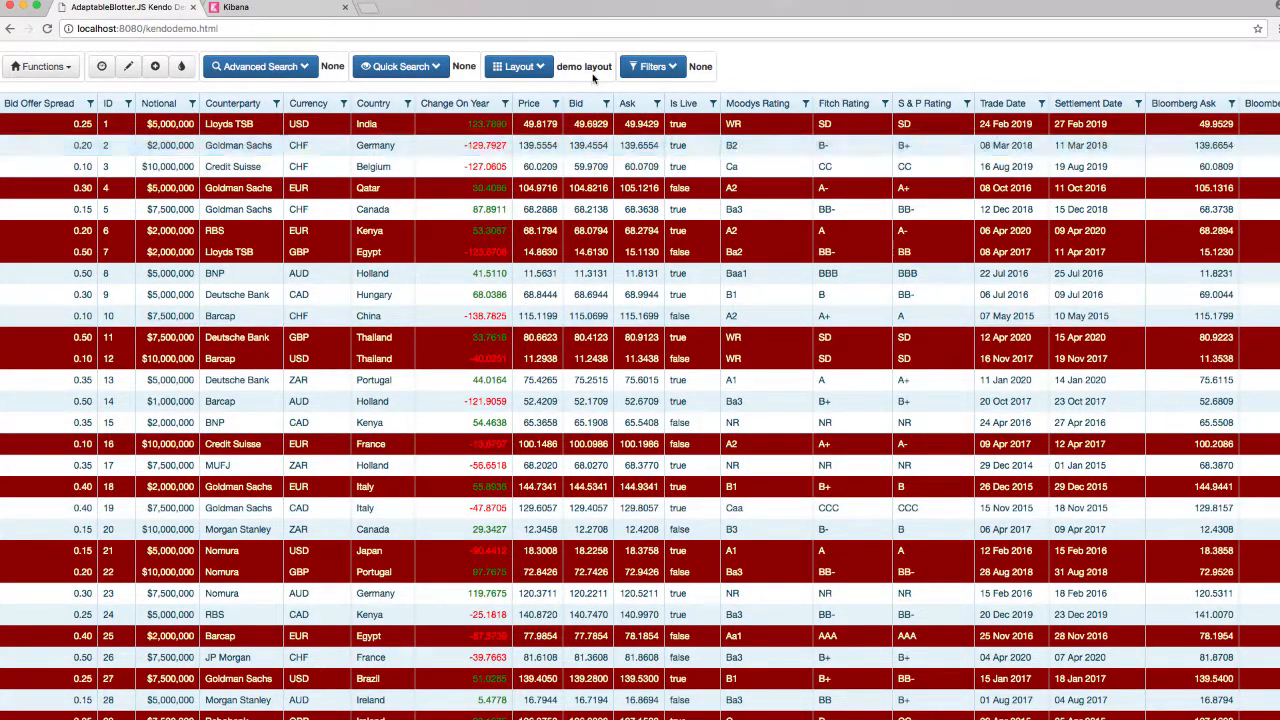
{"action": "left_click", "coordinate": [11, 29]}
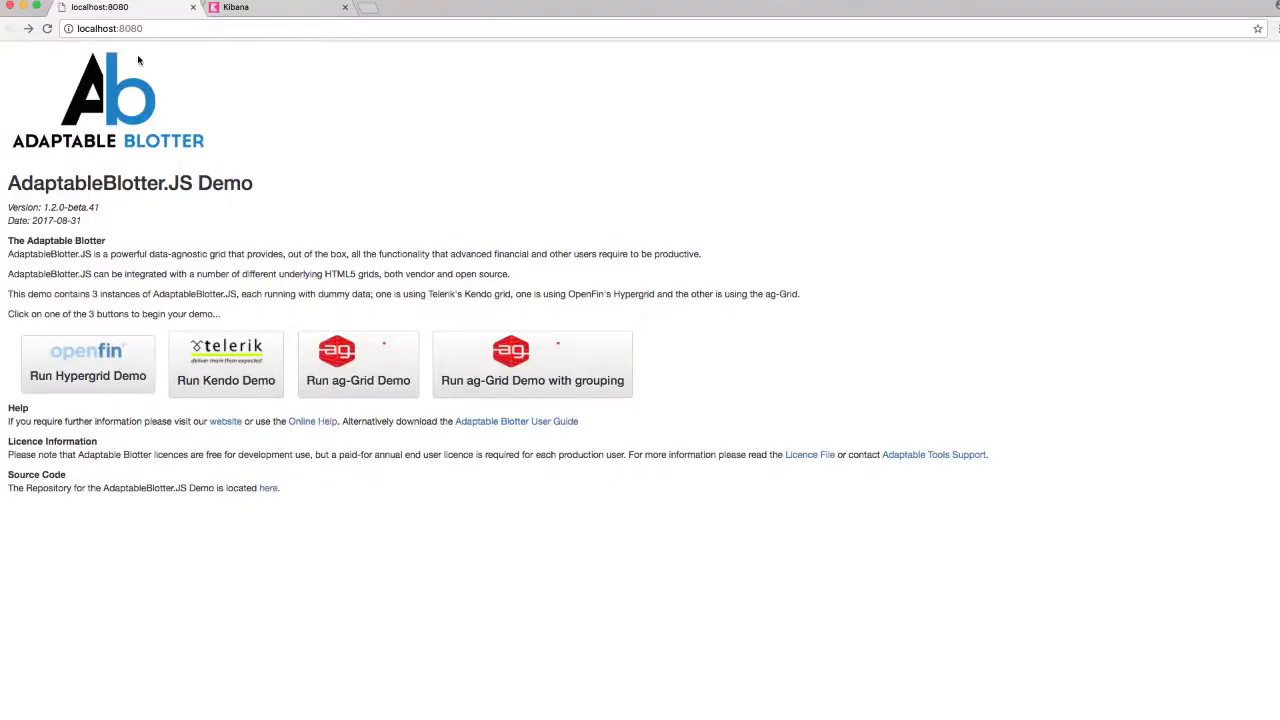
{"action": "left_click", "coordinate": [390, 358]}
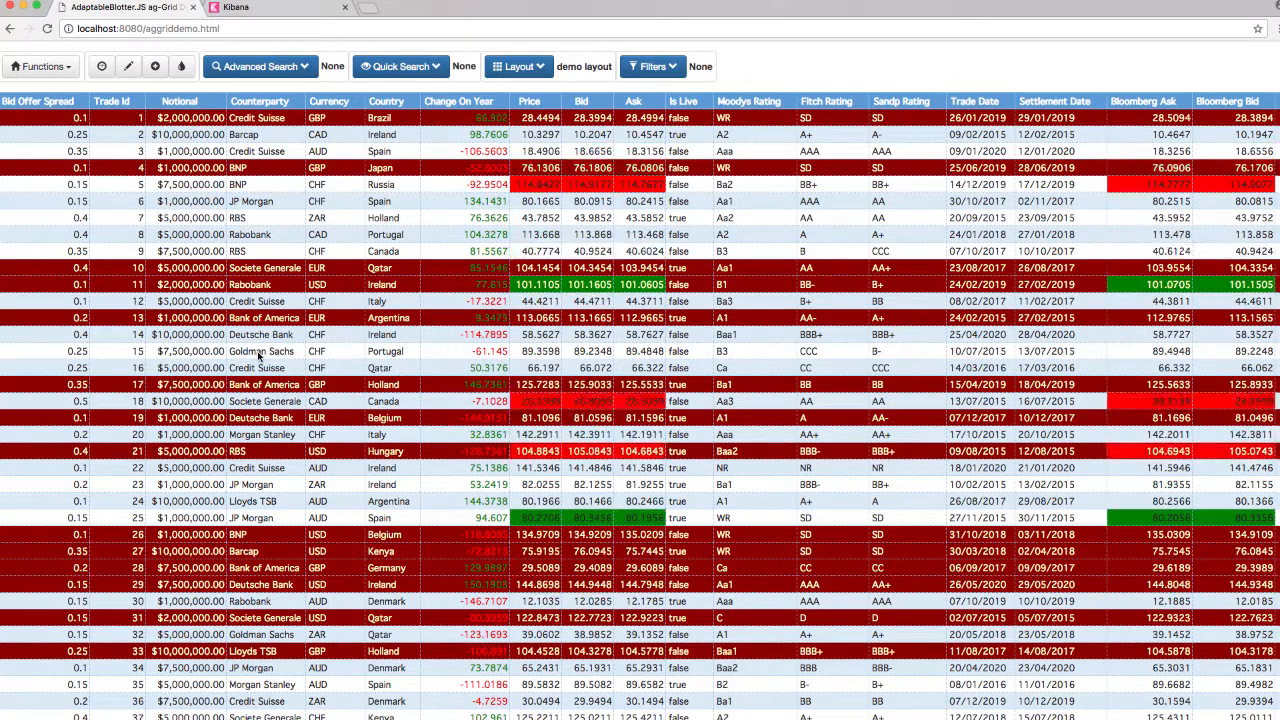
Sort the ag-Grid rows by Currency in ascending order and look through the default currency order.
{"action": "left_click", "coordinate": [337, 103]}
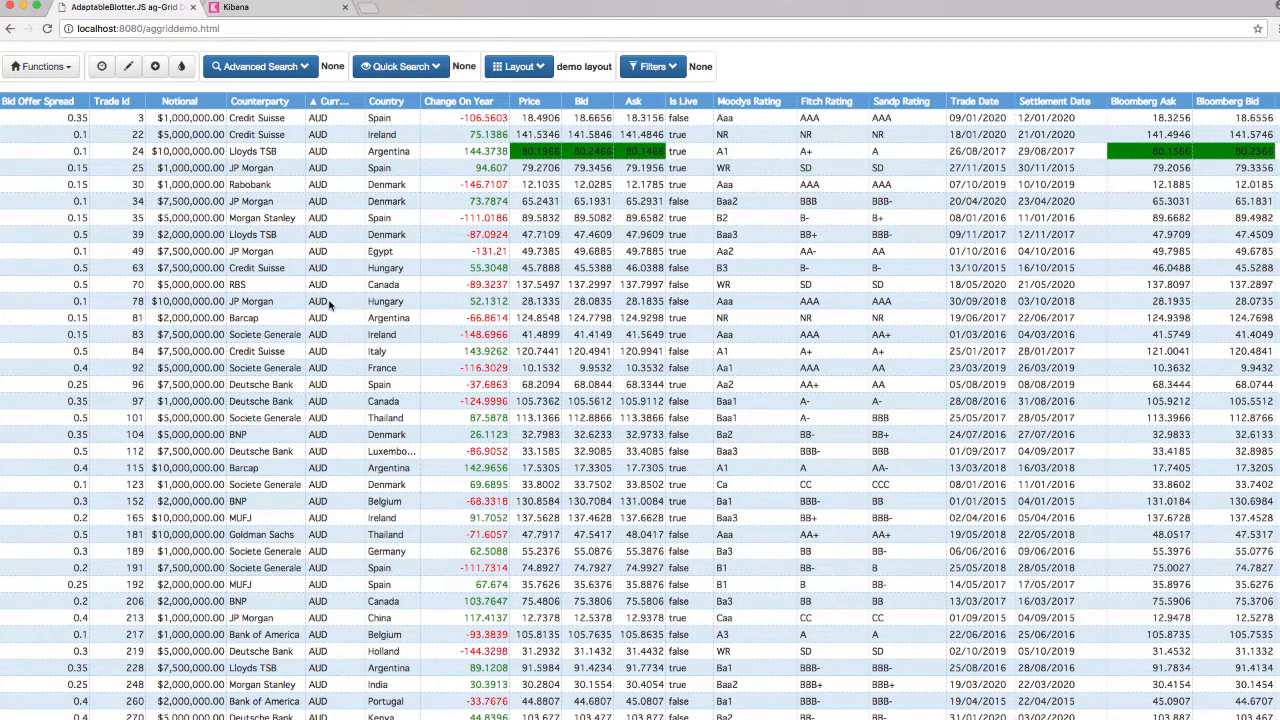
{"action": "scroll", "coordinate": [330, 305], "scroll_direction": "down", "scroll_amount": 3}
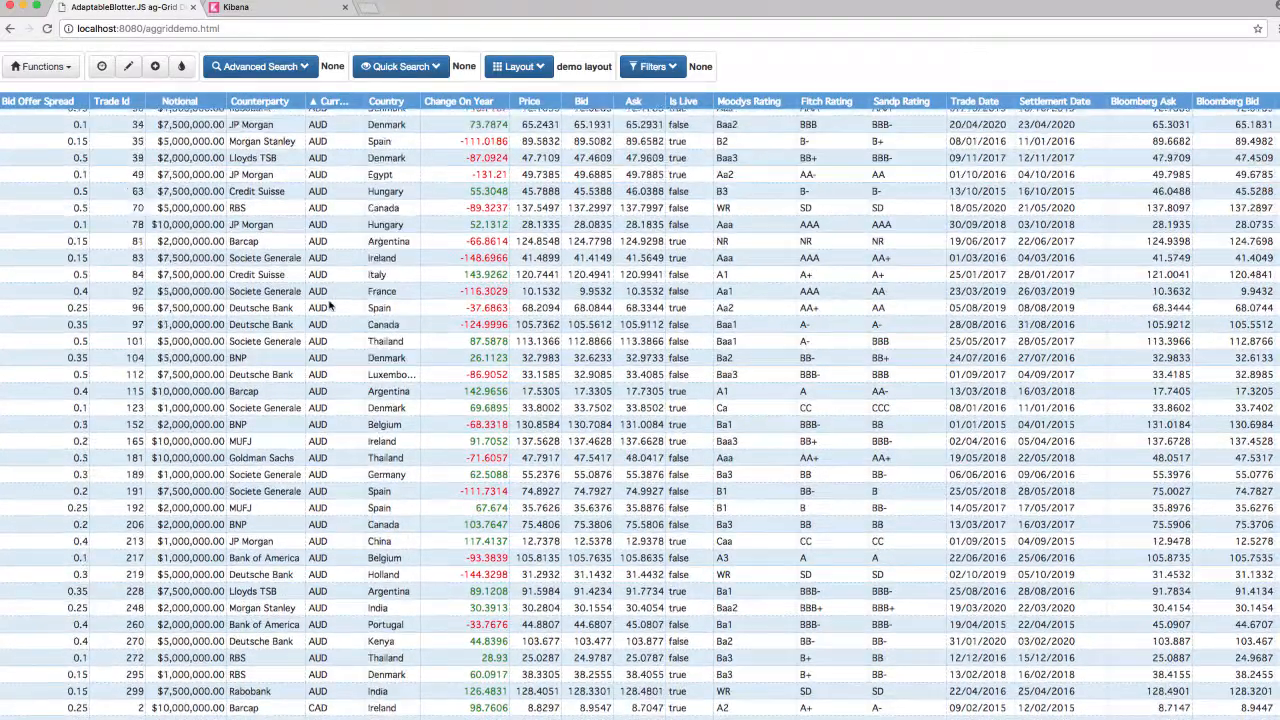
{"action": "scroll", "coordinate": [330, 305], "scroll_direction": "up", "scroll_amount": 3}
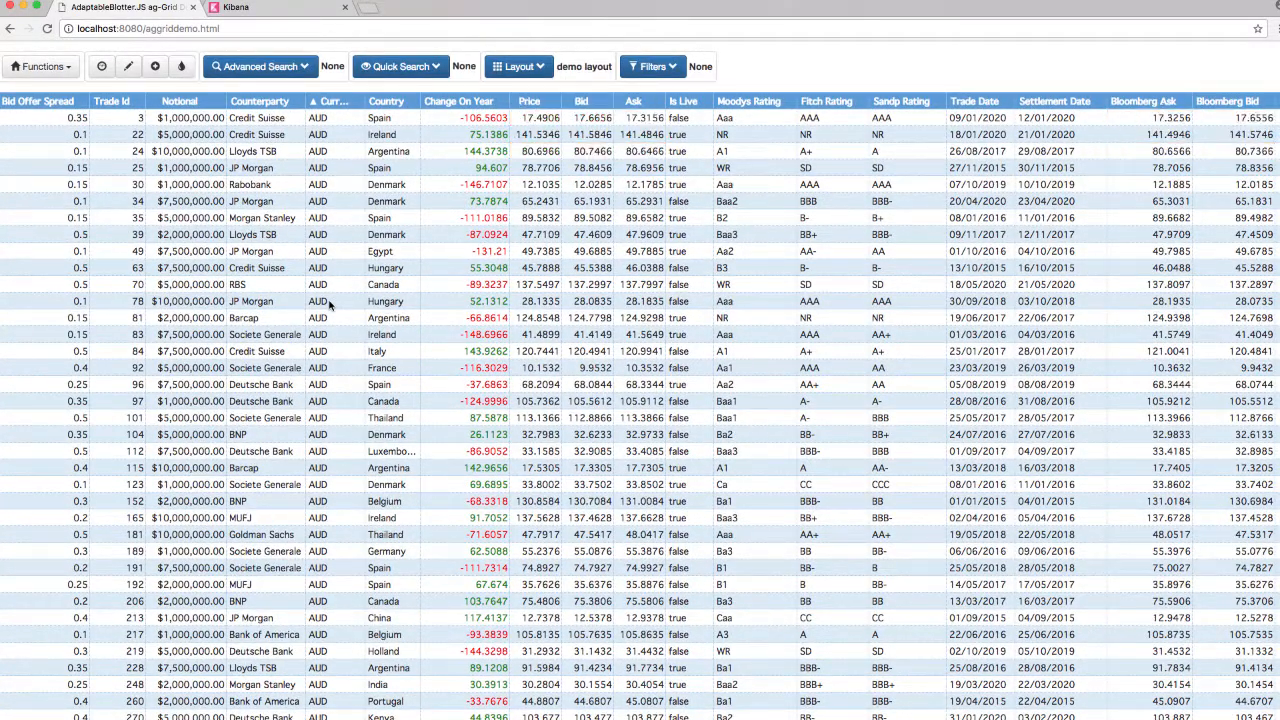
Create a custom sort for the Currency column in the order GBP, USD, EUR, finish it and close the window.
{"action": "left_click", "coordinate": [358, 103]}
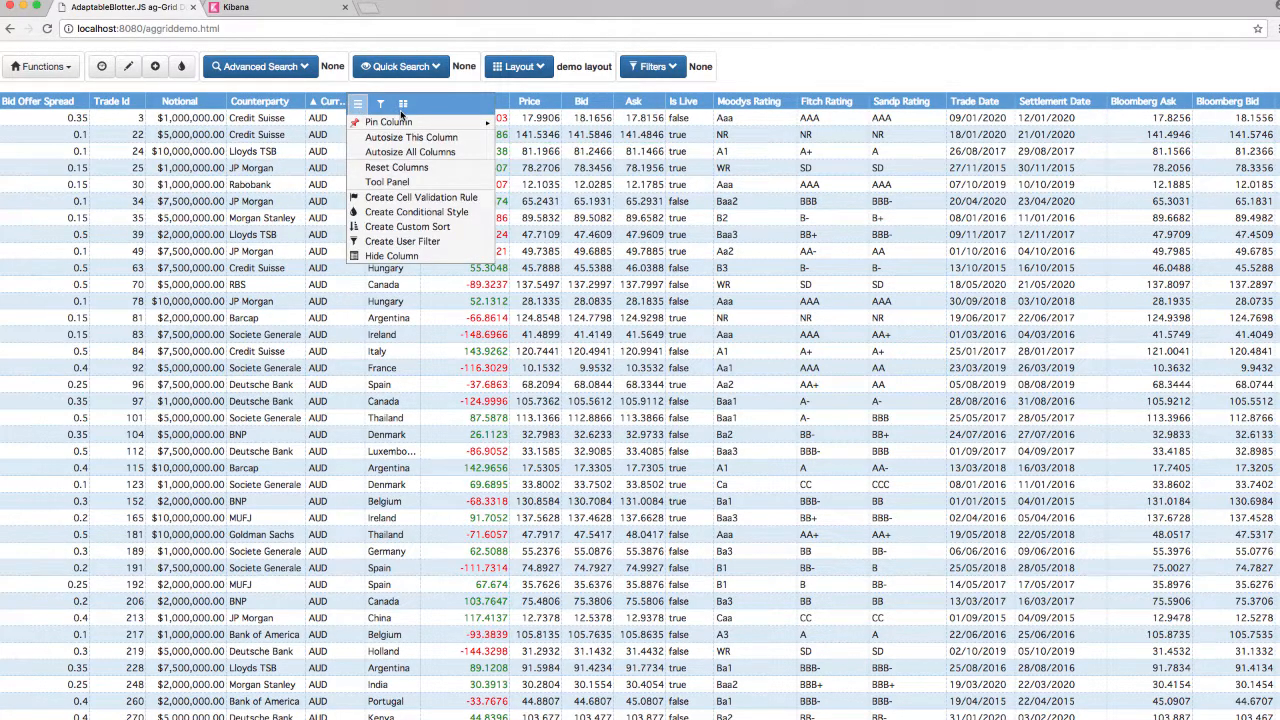
{"action": "left_click", "coordinate": [395, 229]}
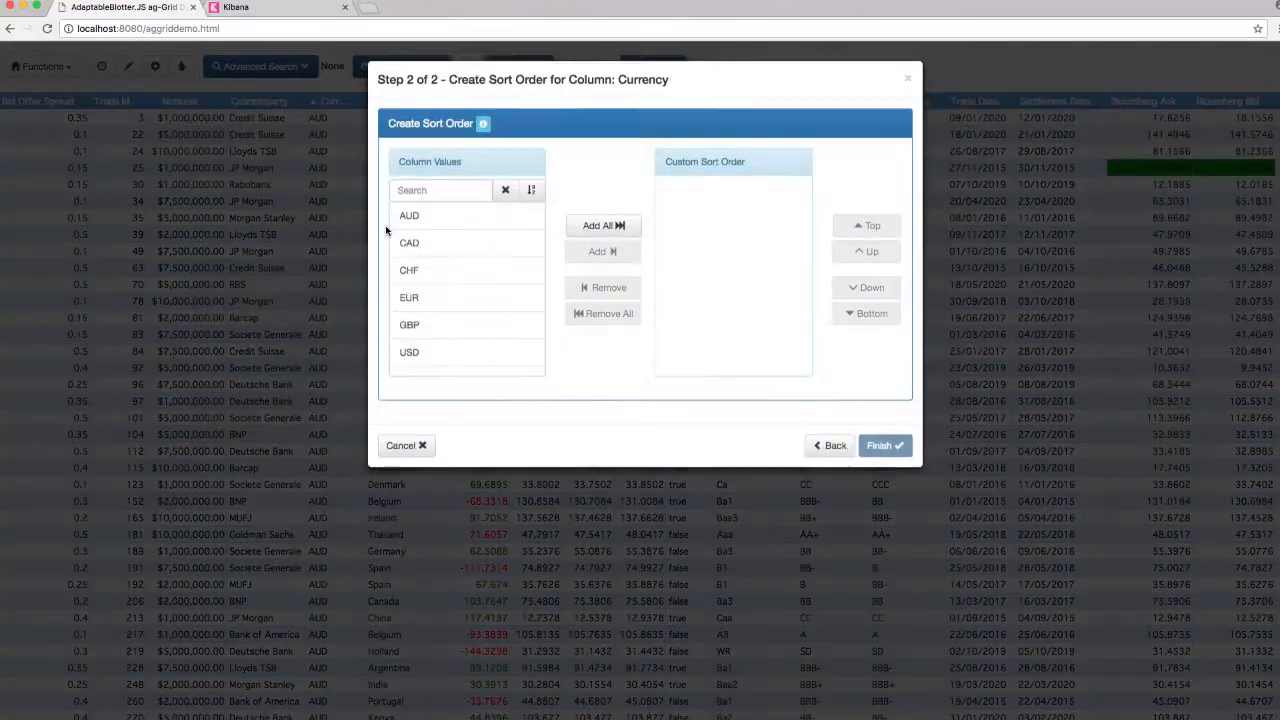
{"action": "left_click", "coordinate": [429, 330]}
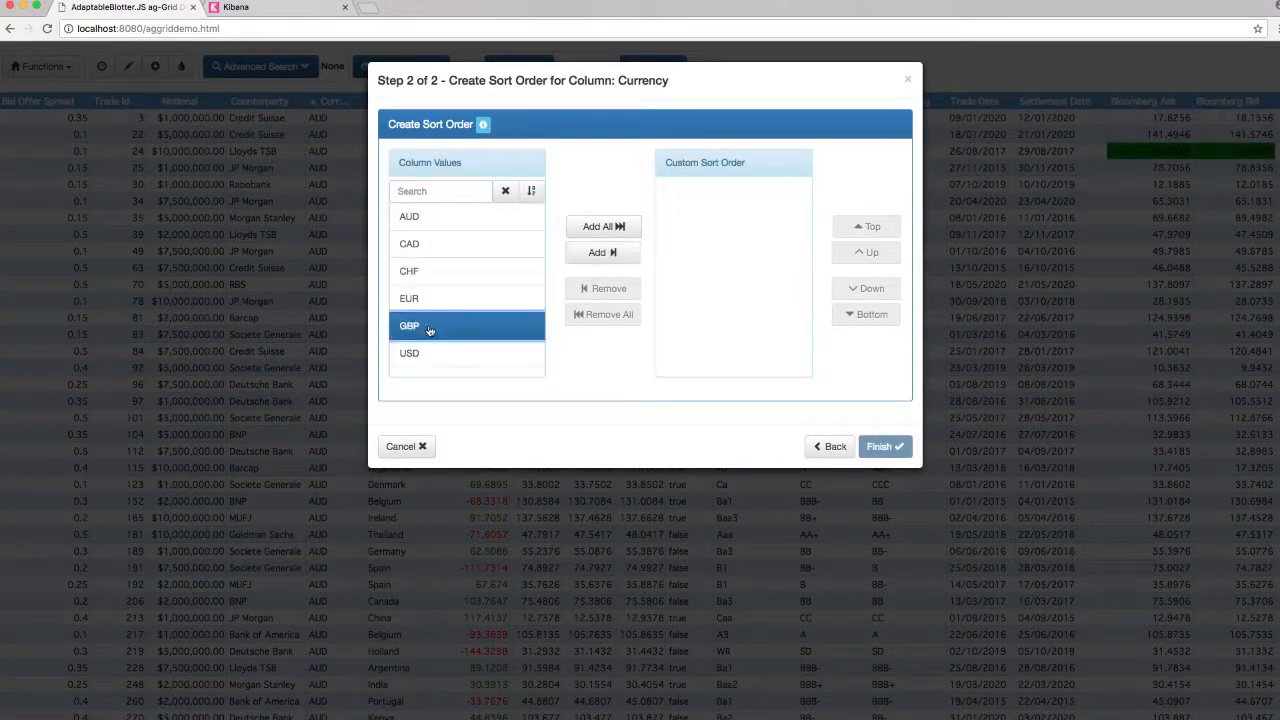
{"action": "left_click", "coordinate": [585, 253]}
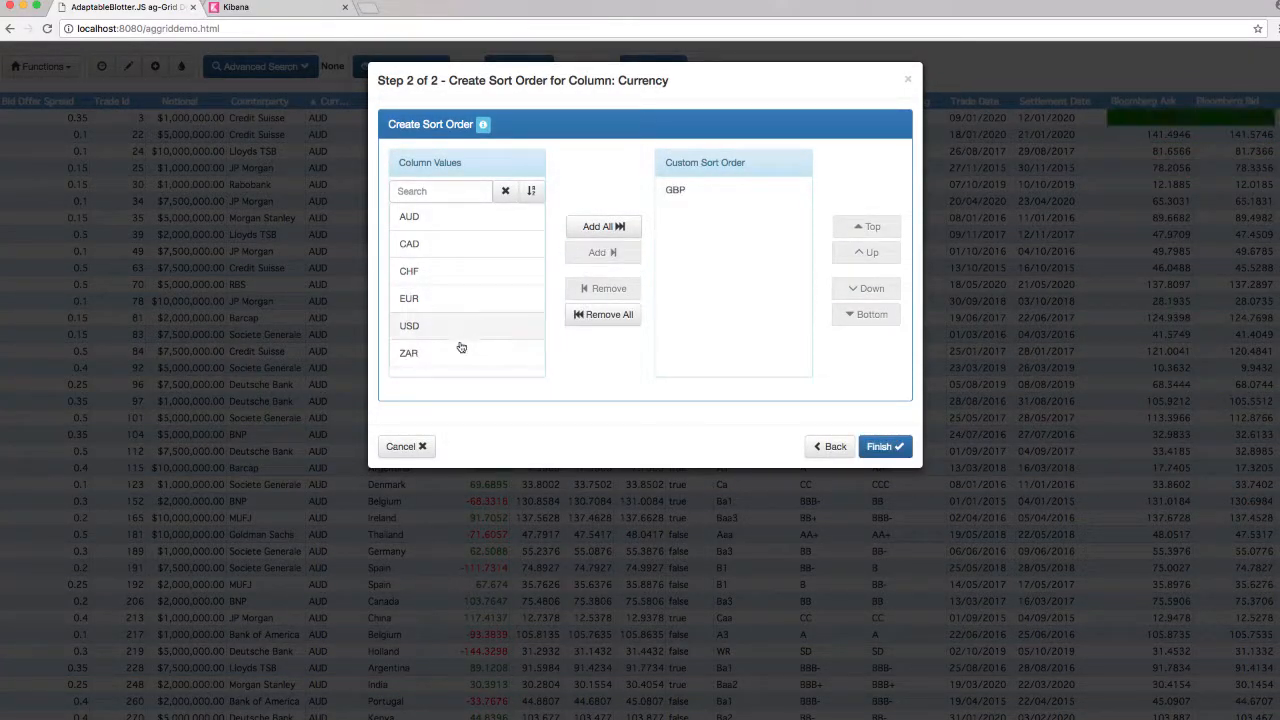
{"action": "left_click", "coordinate": [440, 327]}
{"action": "left_click", "coordinate": [603, 253]}
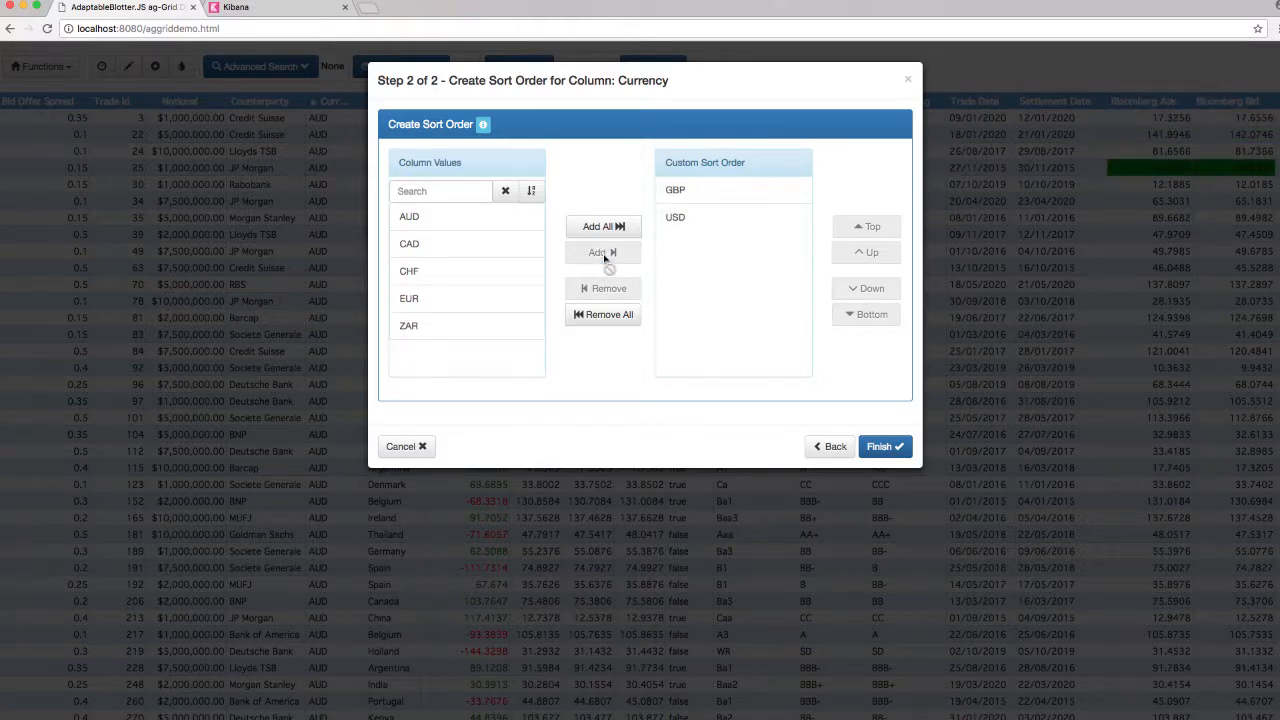
{"action": "left_click", "coordinate": [417, 297]}
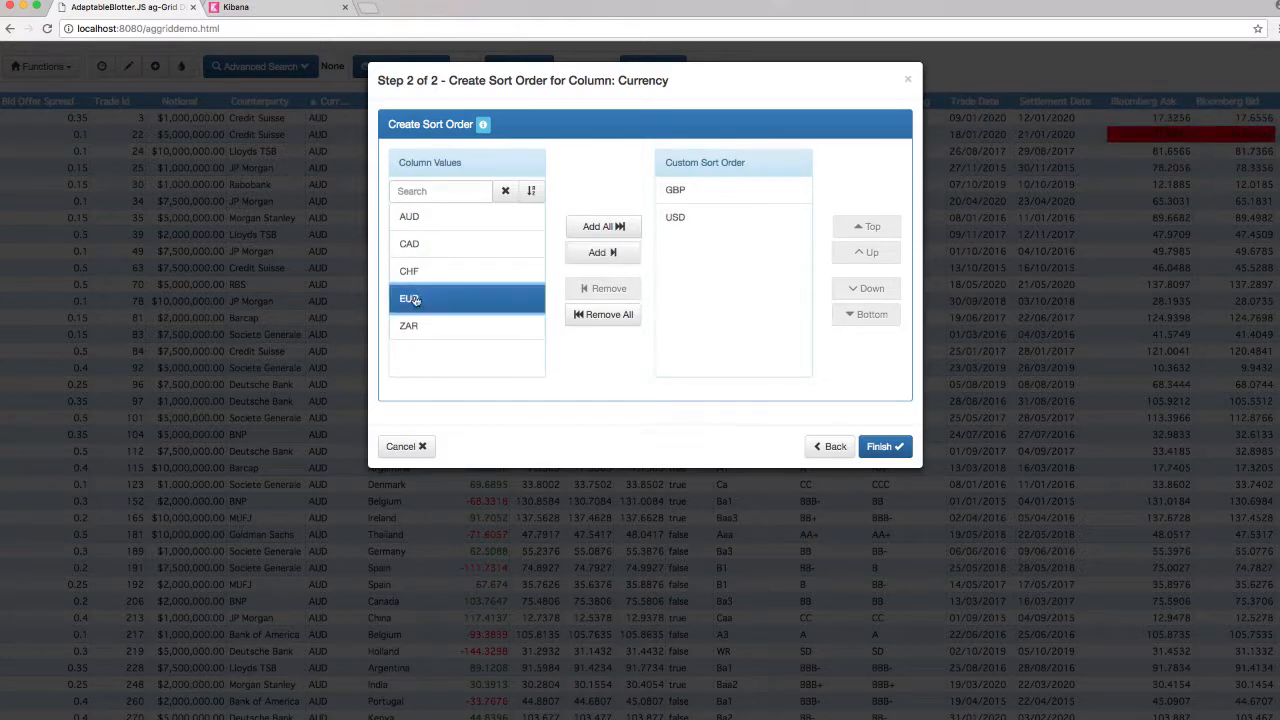
{"action": "left_click", "coordinate": [590, 258]}
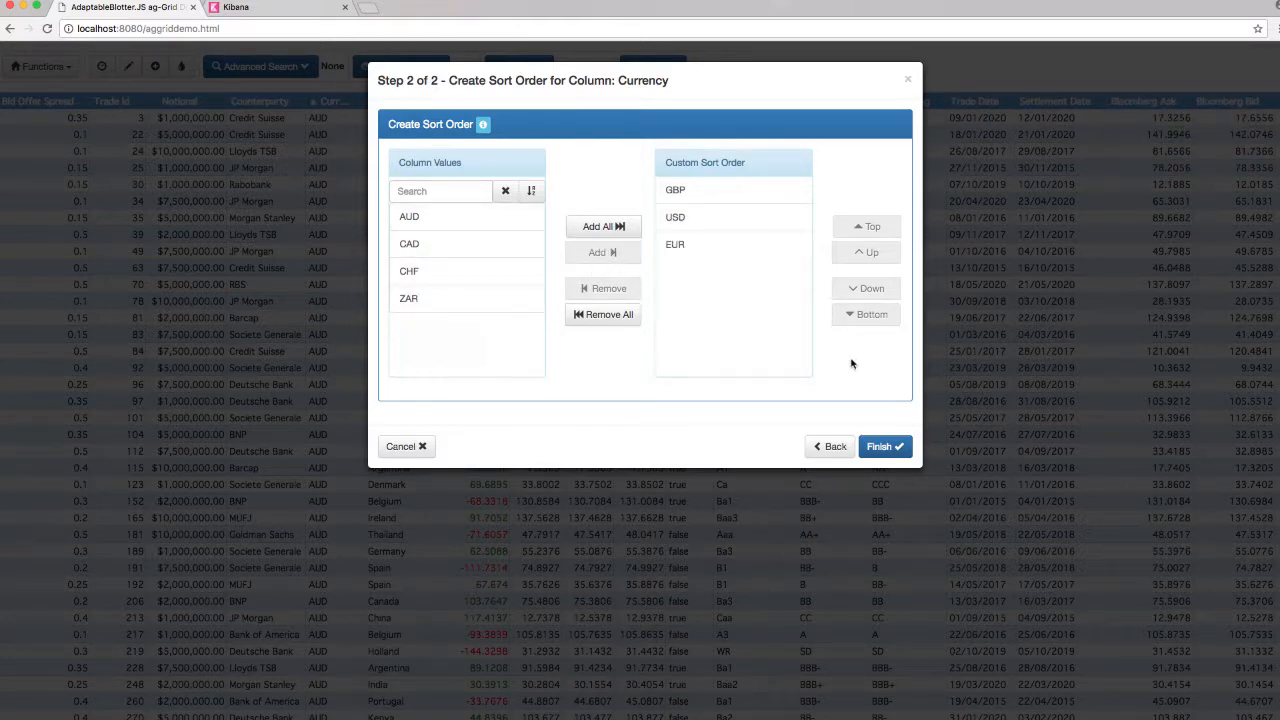
{"action": "left_click", "coordinate": [879, 447]}
{"action": "left_click", "coordinate": [889, 249]}
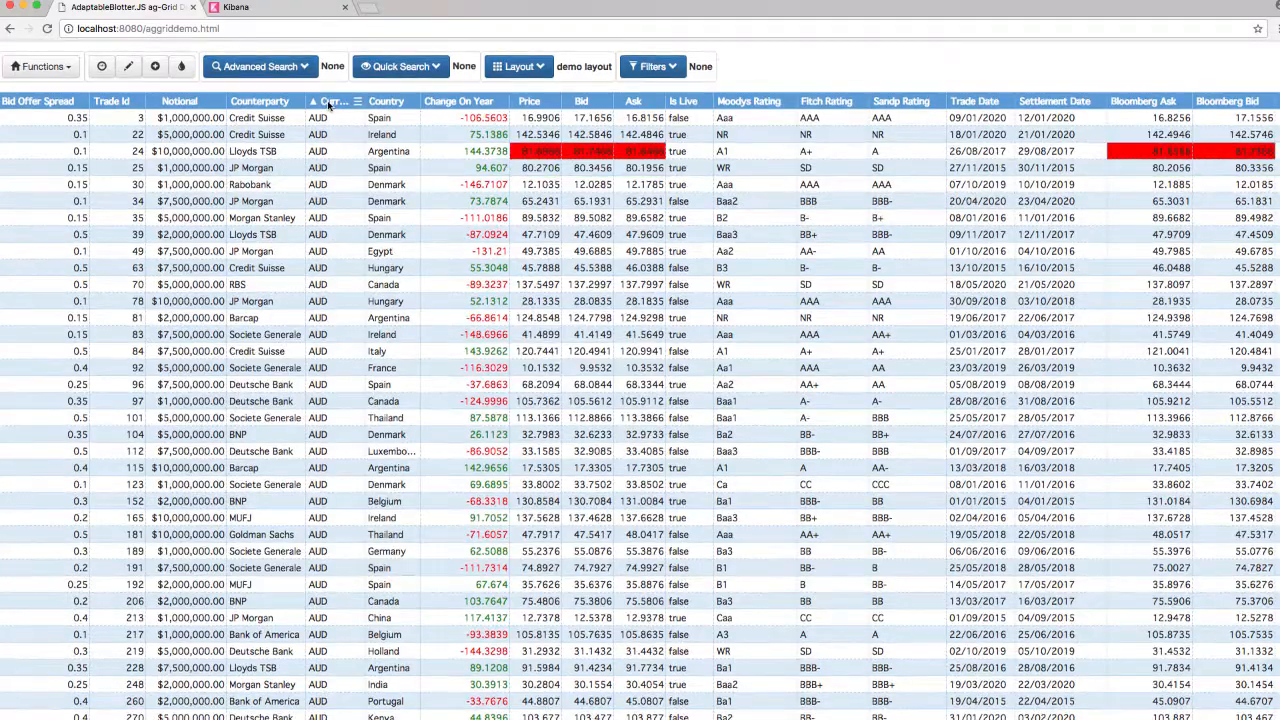
Clear and reapply the ascending sort on the Currency column, and check the custom currency order down the grid.
{"action": "left_click", "coordinate": [328, 102]}
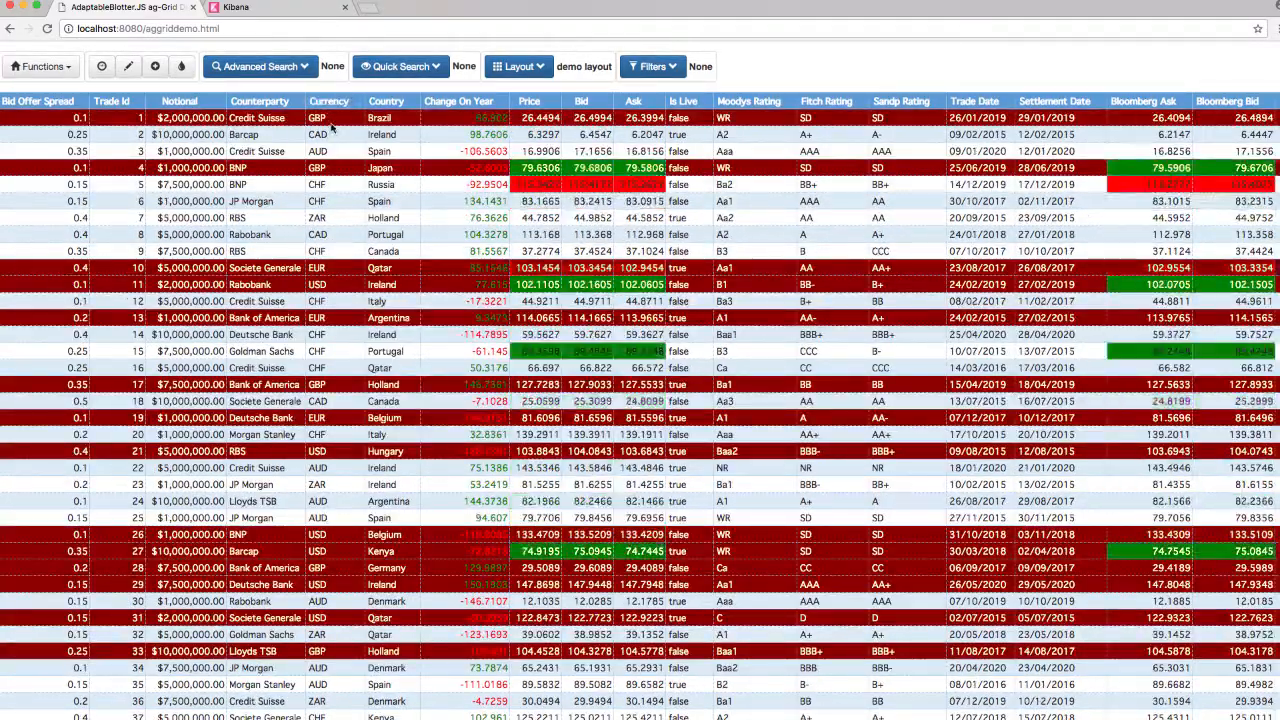
{"action": "left_click", "coordinate": [330, 102]}
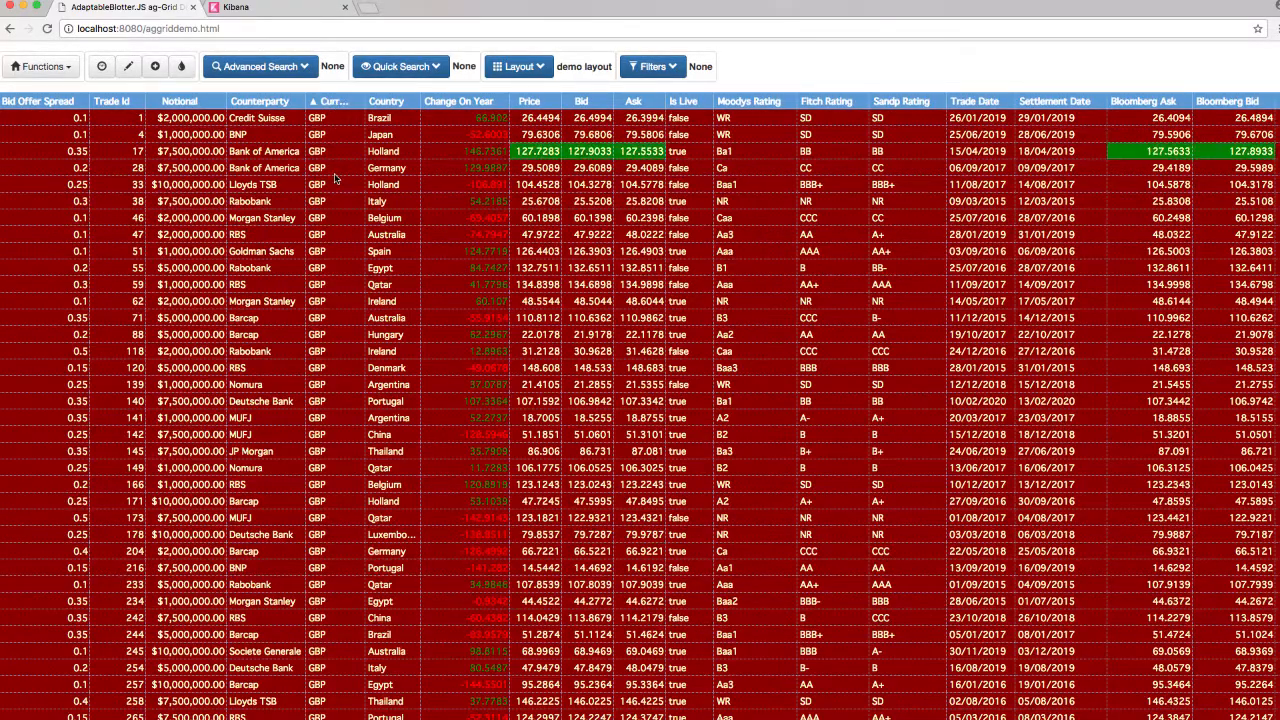
{"action": "scroll", "coordinate": [336, 178], "scroll_direction": "down", "scroll_amount": 5}
{"action": "scroll", "coordinate": [336, 178], "scroll_direction": "down", "scroll_amount": 15}
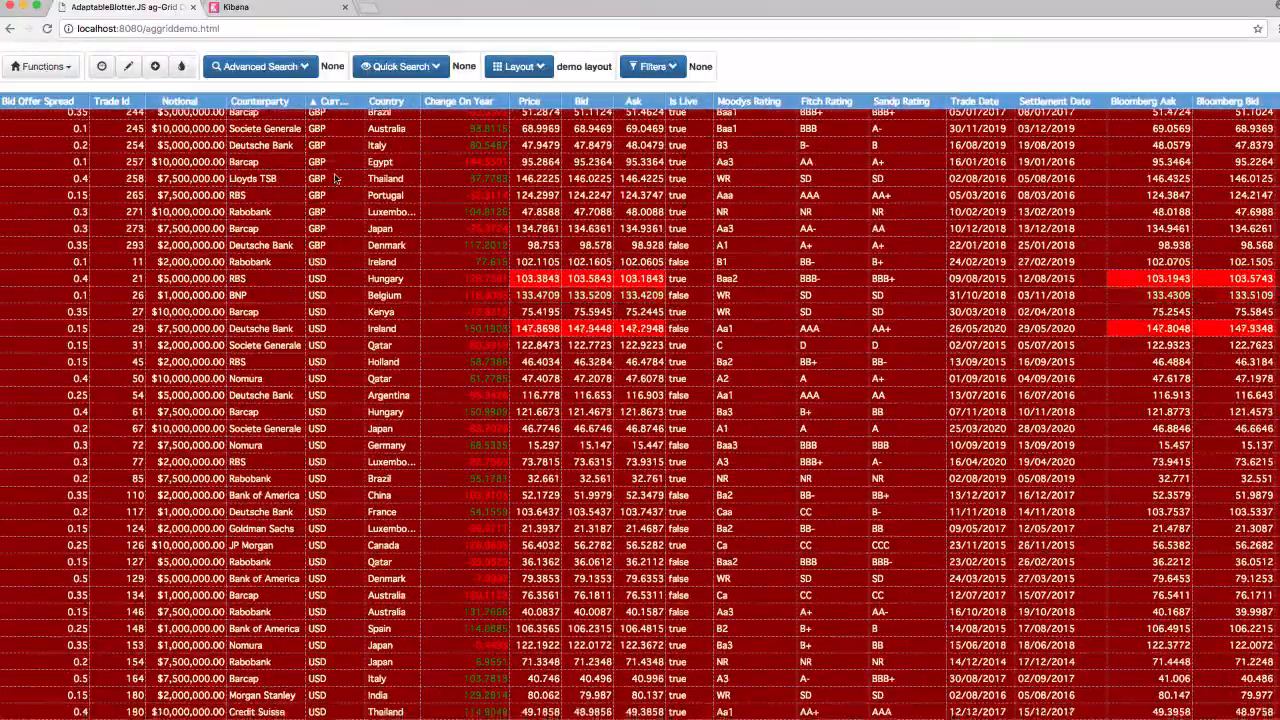
{"action": "scroll", "coordinate": [336, 178], "scroll_direction": "down", "scroll_amount": 3}
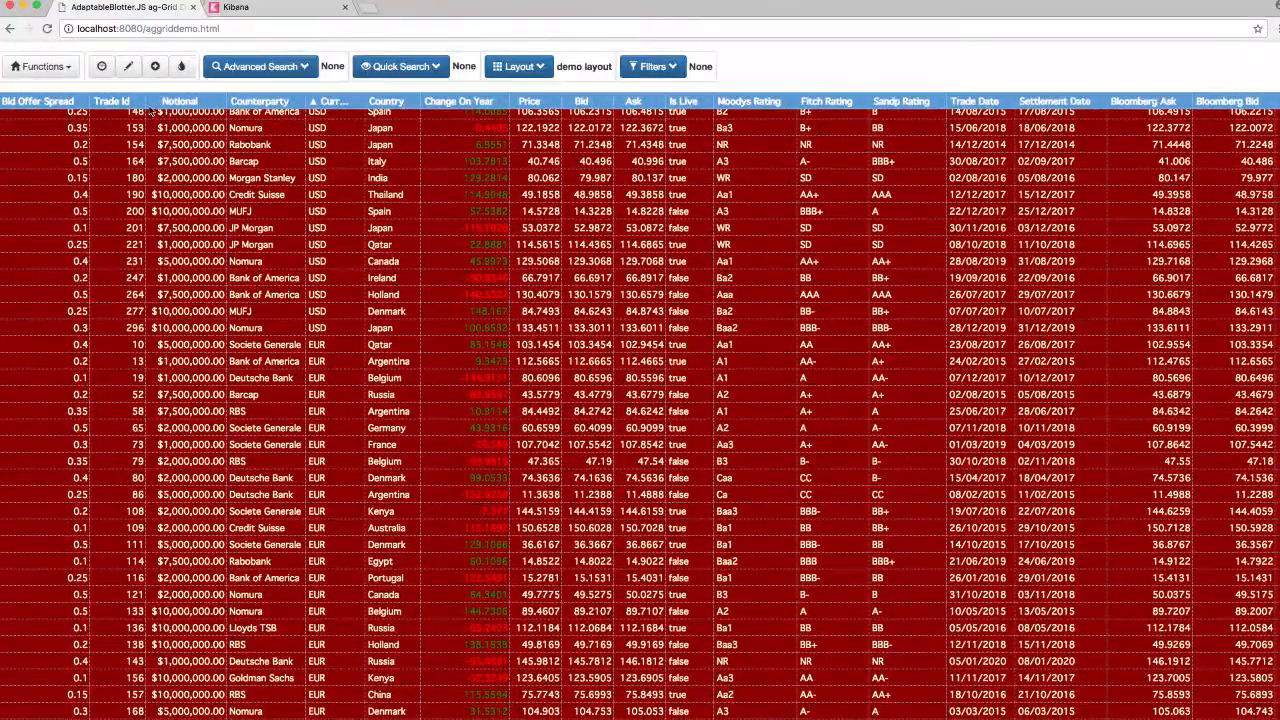
Open the Hypergrid demo, sort it by Currency in ascending order and review the currency order through the rows.
{"action": "left_click", "coordinate": [12, 30]}
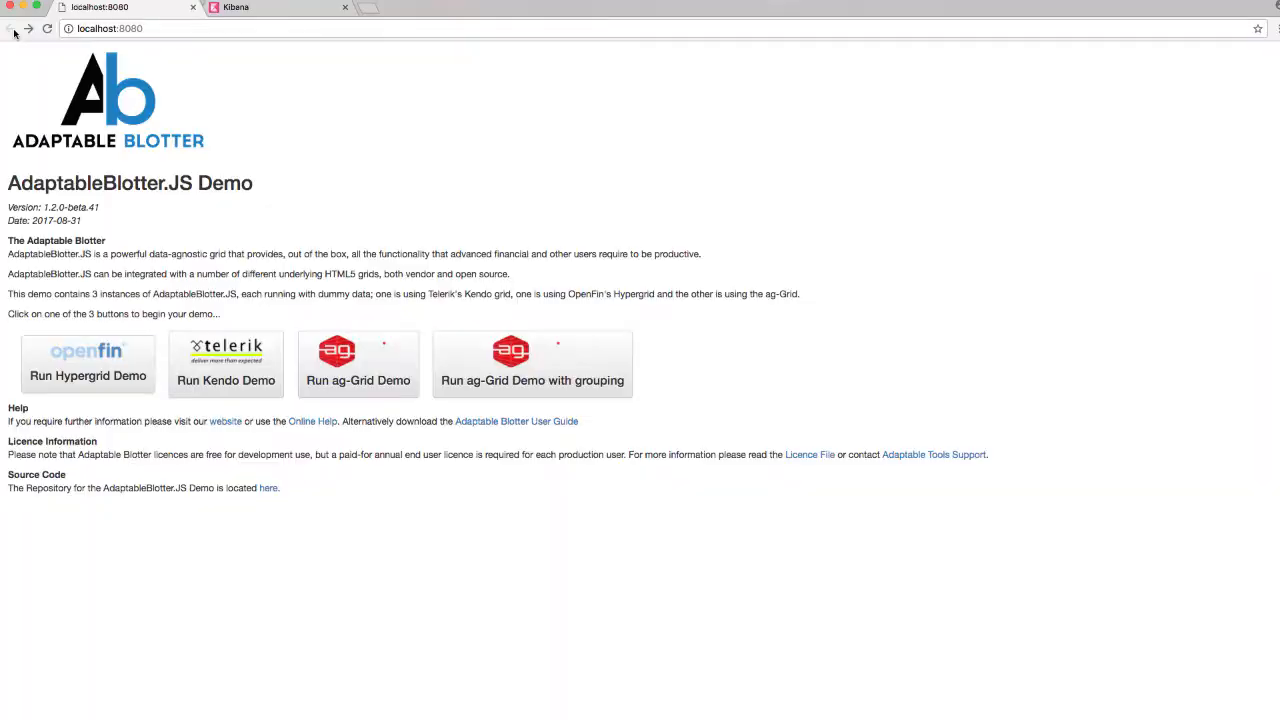
{"action": "left_click", "coordinate": [115, 382]}
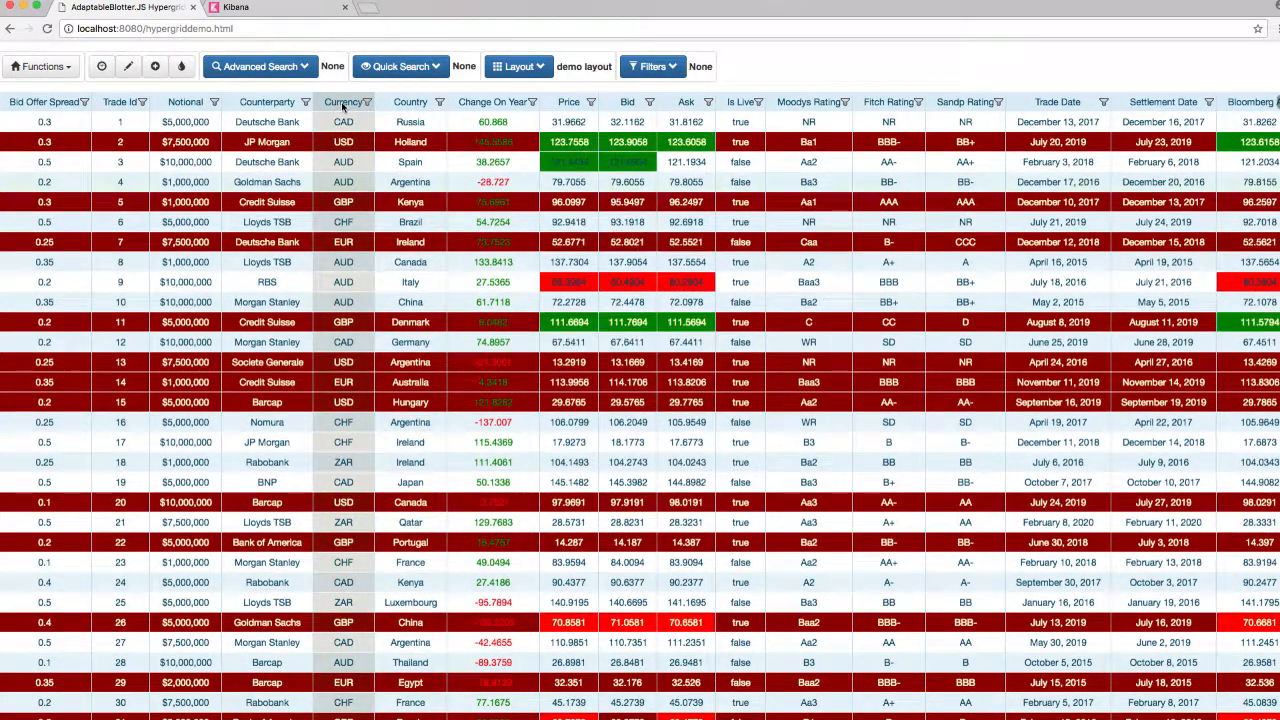
{"action": "double_click", "coordinate": [343, 105]}
{"action": "scroll", "coordinate": [359, 281], "scroll_direction": "down", "scroll_amount": 20}
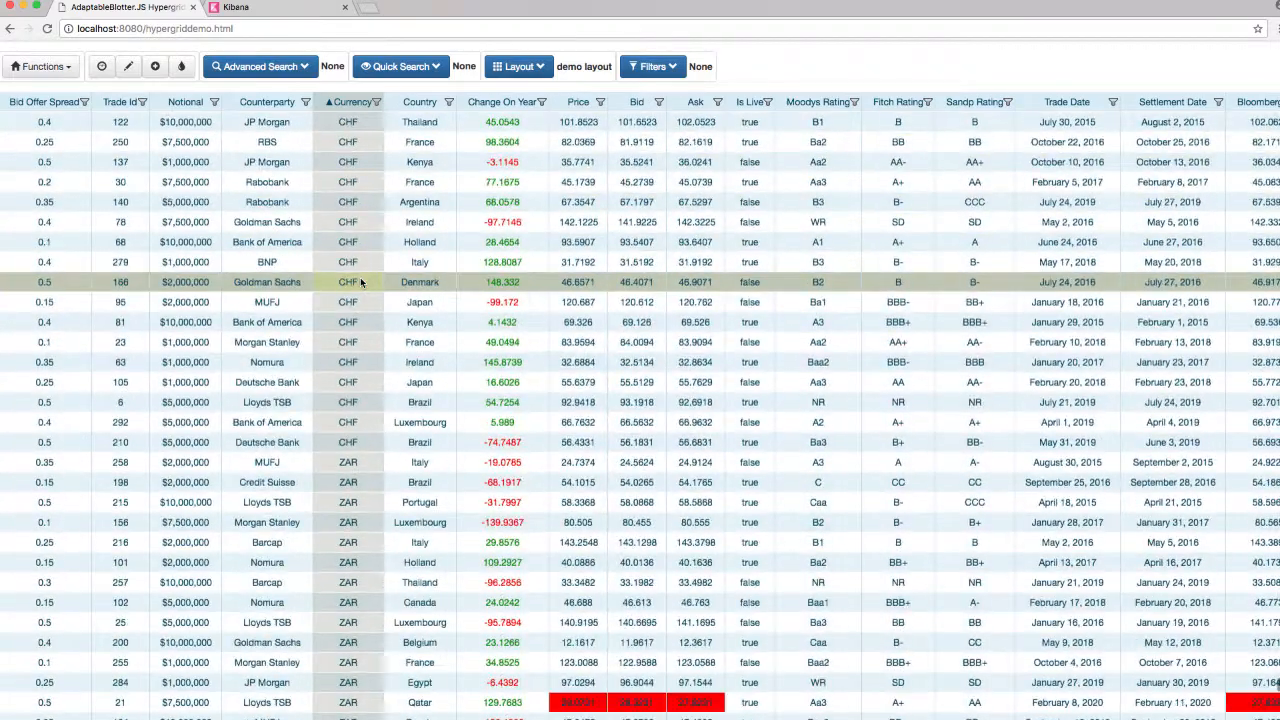
{"action": "scroll", "coordinate": [361, 282], "scroll_direction": "up", "scroll_amount": 20}
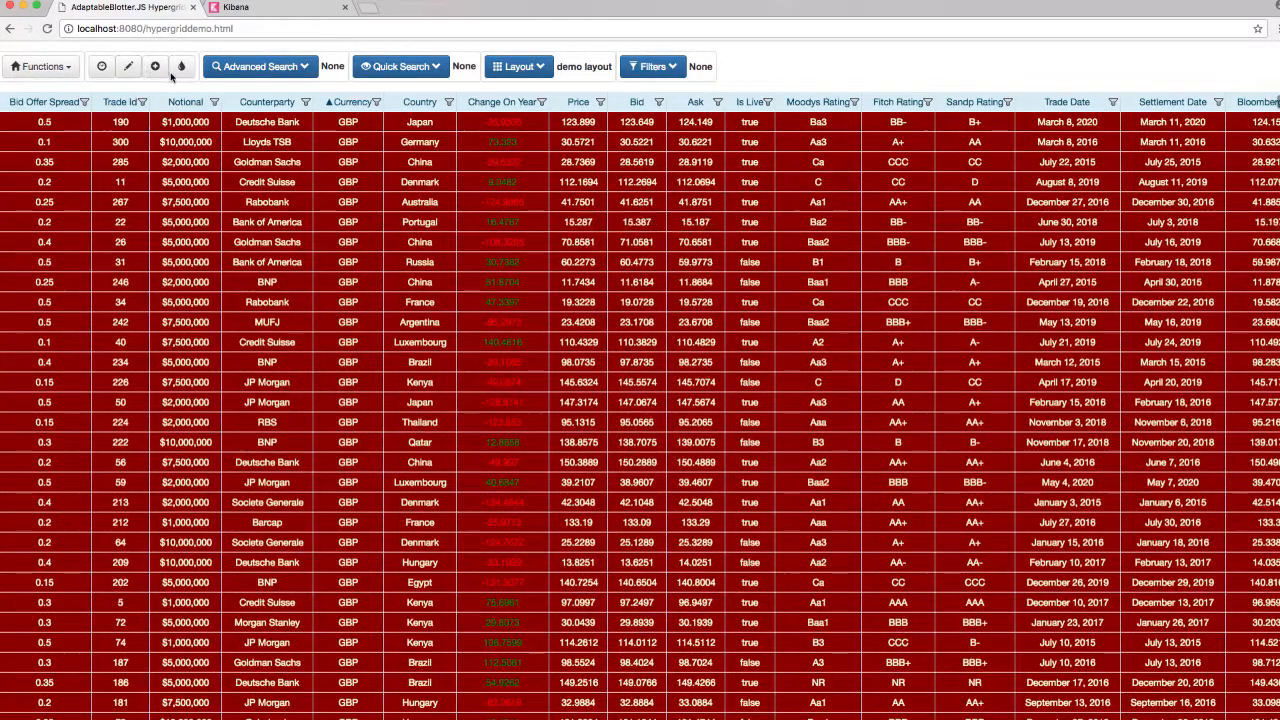
Delete the whole-row conditional style for Top Currencies, confirm the deletion and close the conditional styles window.
{"action": "left_click", "coordinate": [182, 68]}
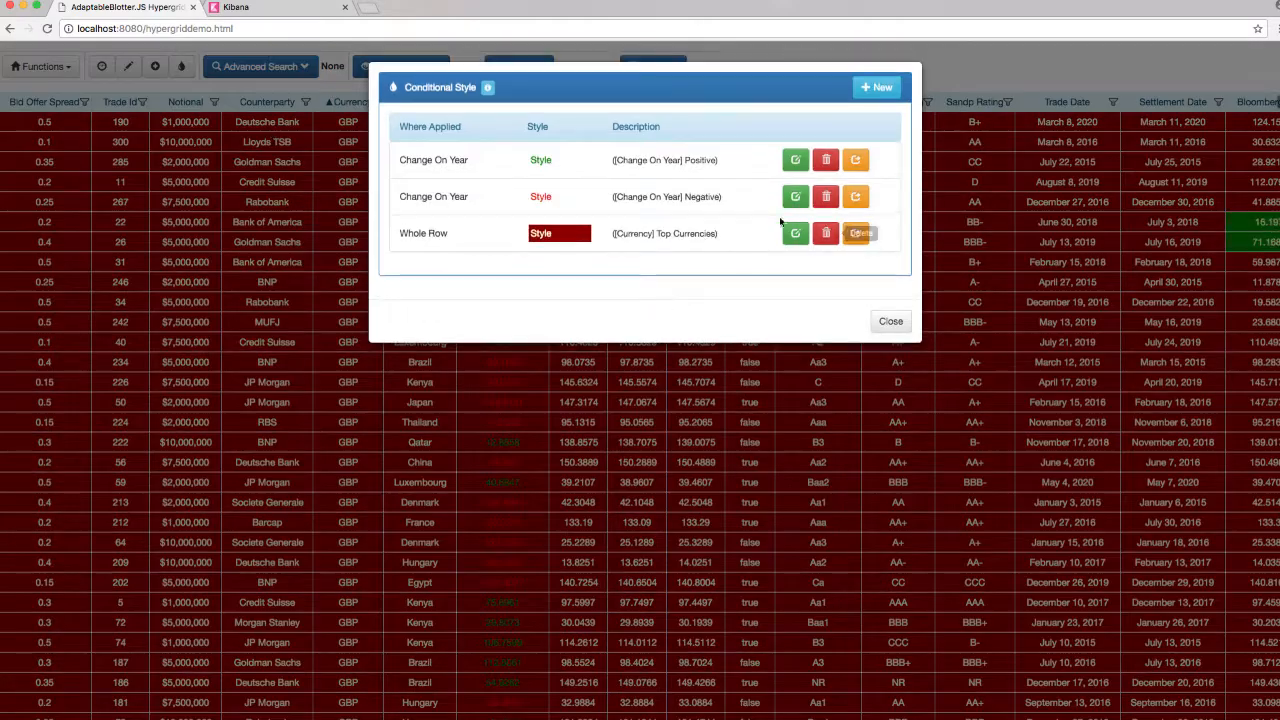
{"action": "left_click", "coordinate": [825, 234]}
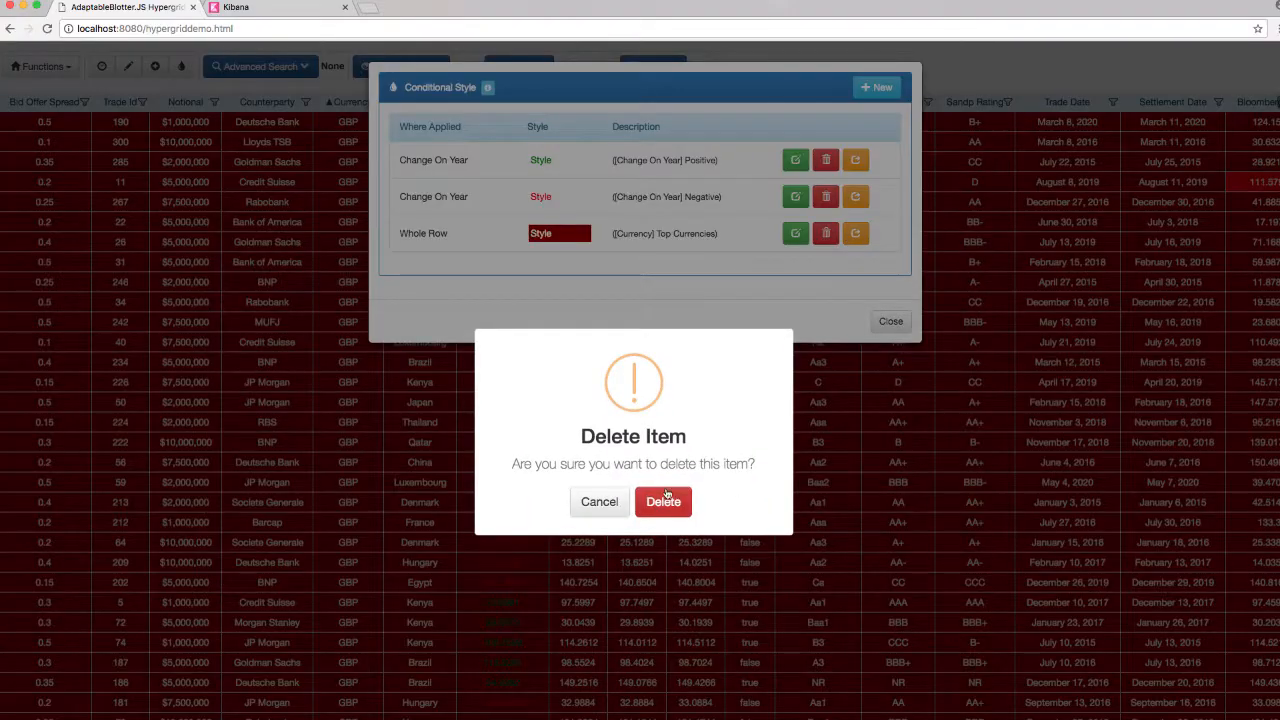
{"action": "left_click", "coordinate": [663, 501]}
{"action": "left_click", "coordinate": [905, 288]}
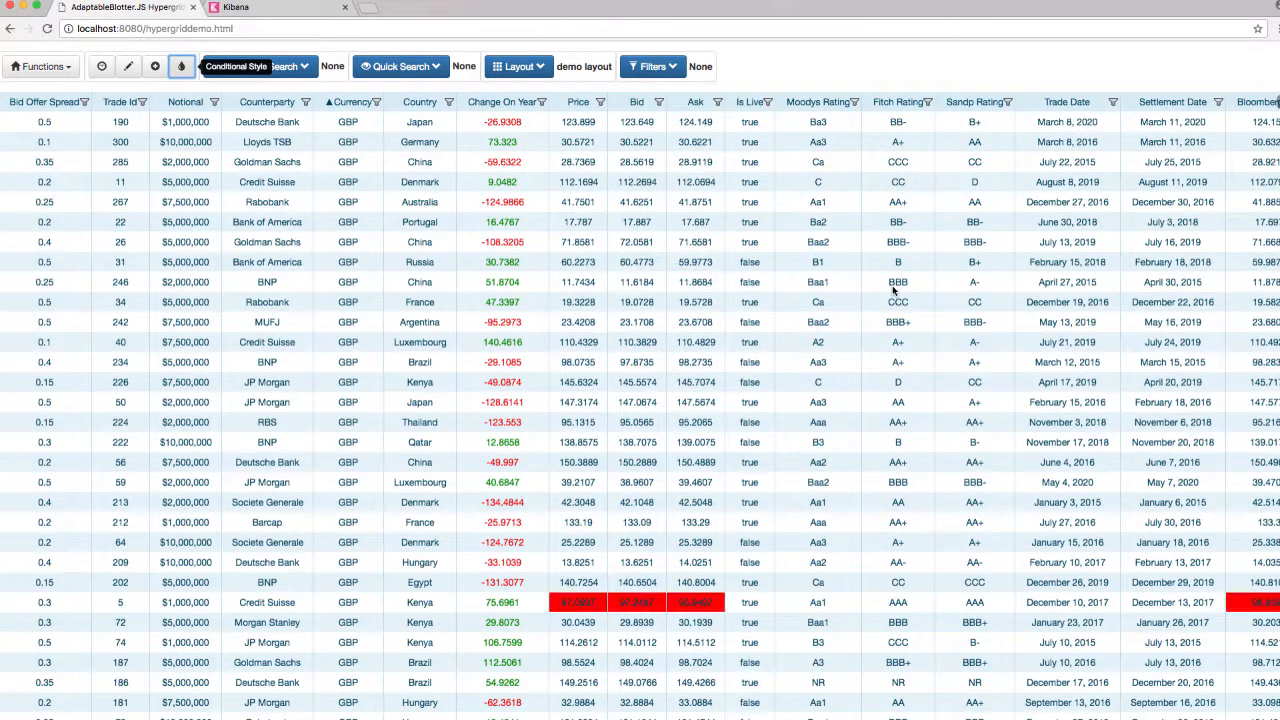
Change the blotter theme to Darkly and return to the grid.
{"action": "left_click", "coordinate": [59, 67]}
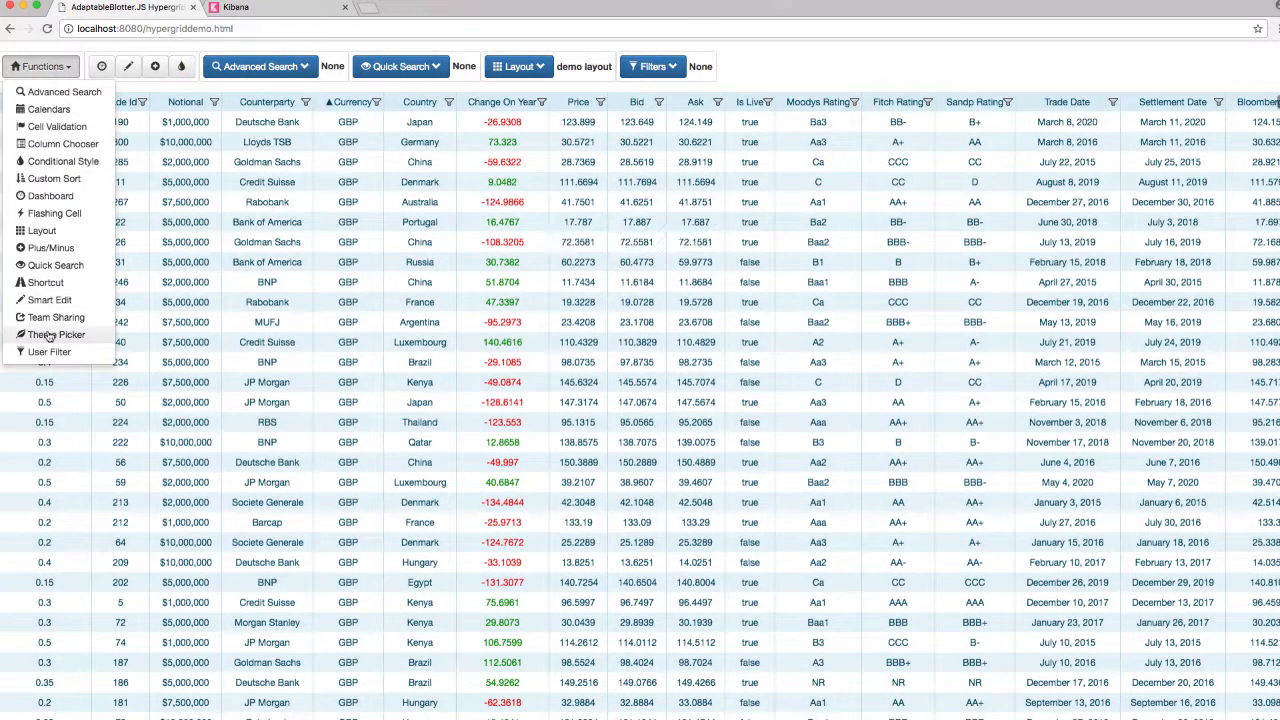
{"action": "left_click", "coordinate": [48, 331]}
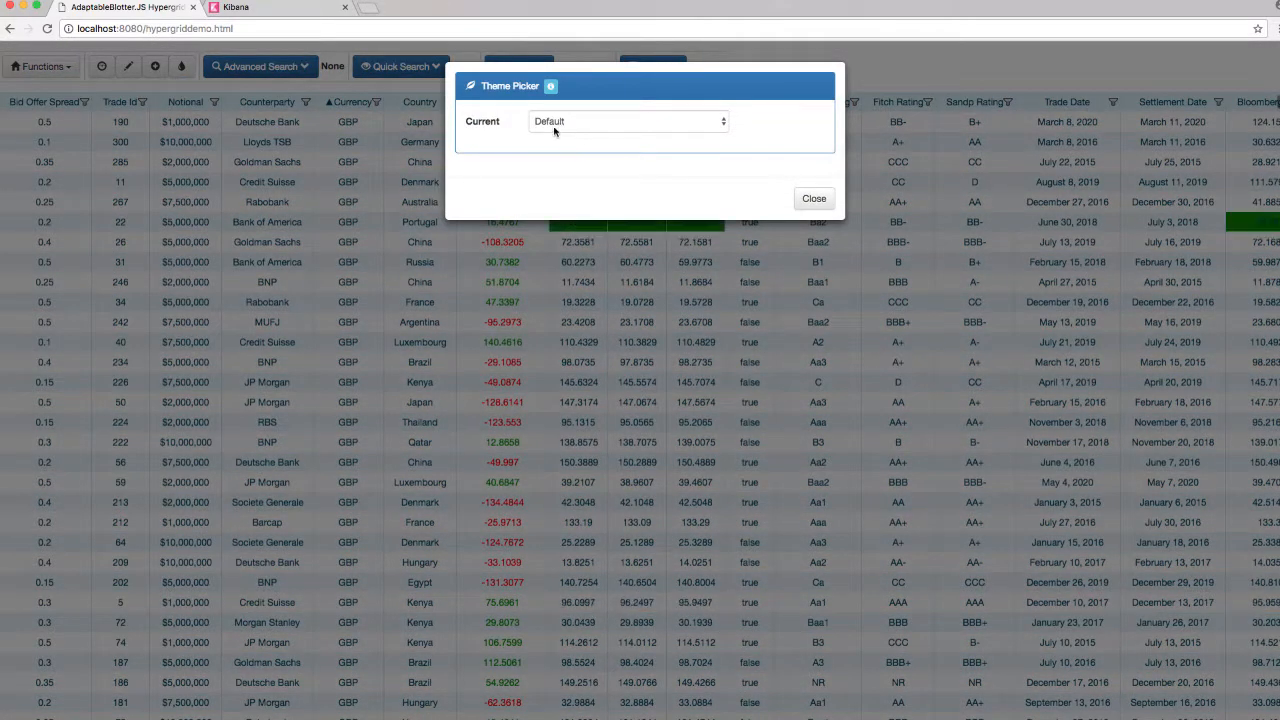
{"action": "left_click", "coordinate": [556, 126]}
{"action": "left_click", "coordinate": [556, 184]}
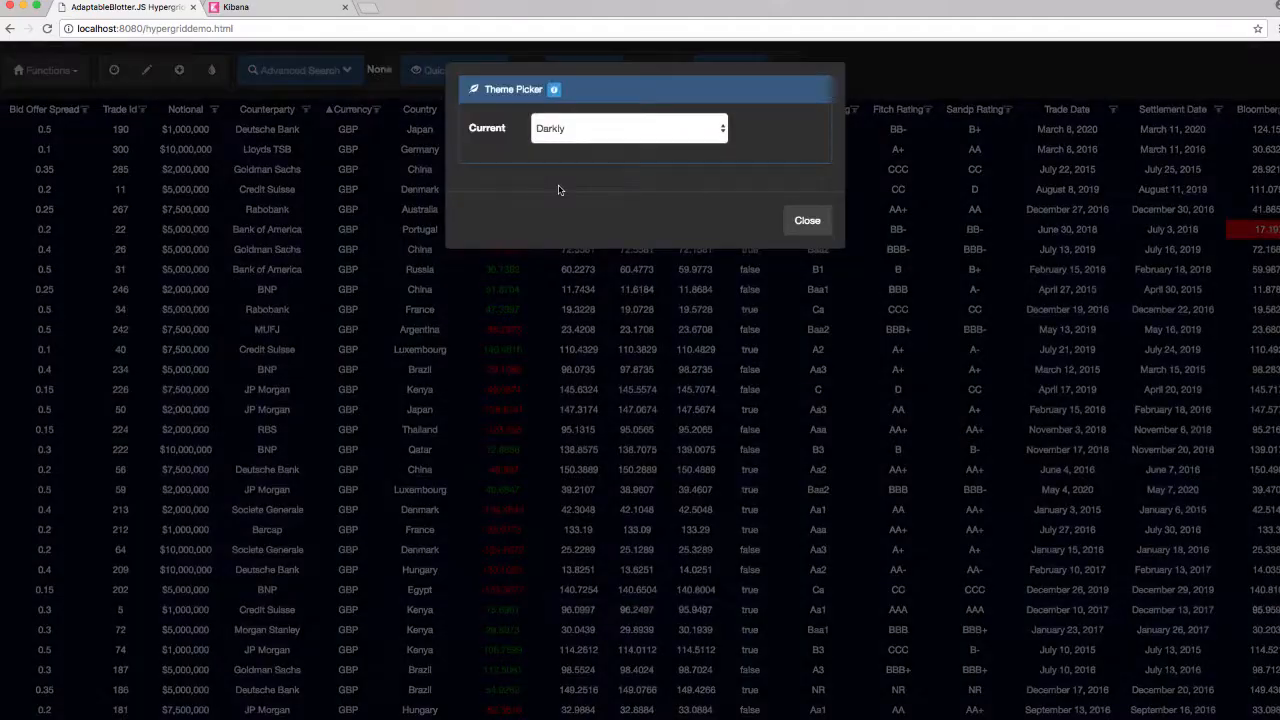
{"action": "left_click", "coordinate": [808, 220]}
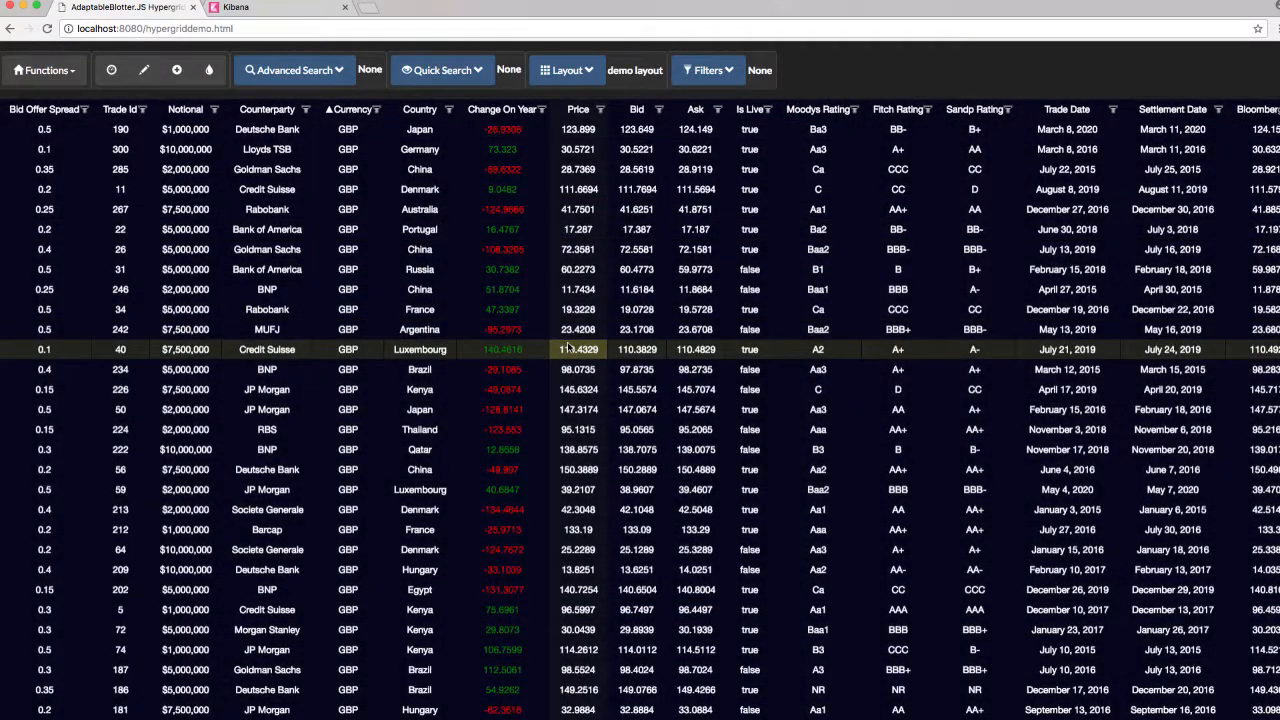
Set the blotter theme back to Default and close the theme picker.
{"action": "left_click", "coordinate": [12, 72]}
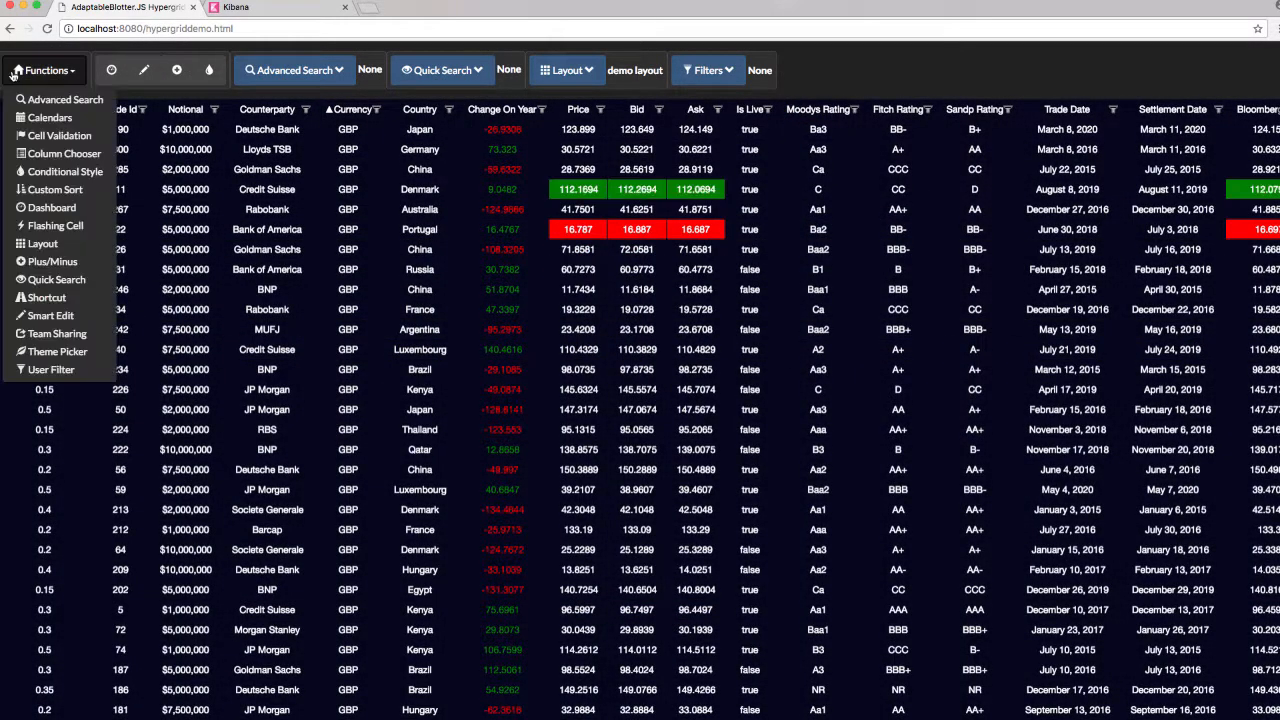
{"action": "left_click", "coordinate": [45, 351]}
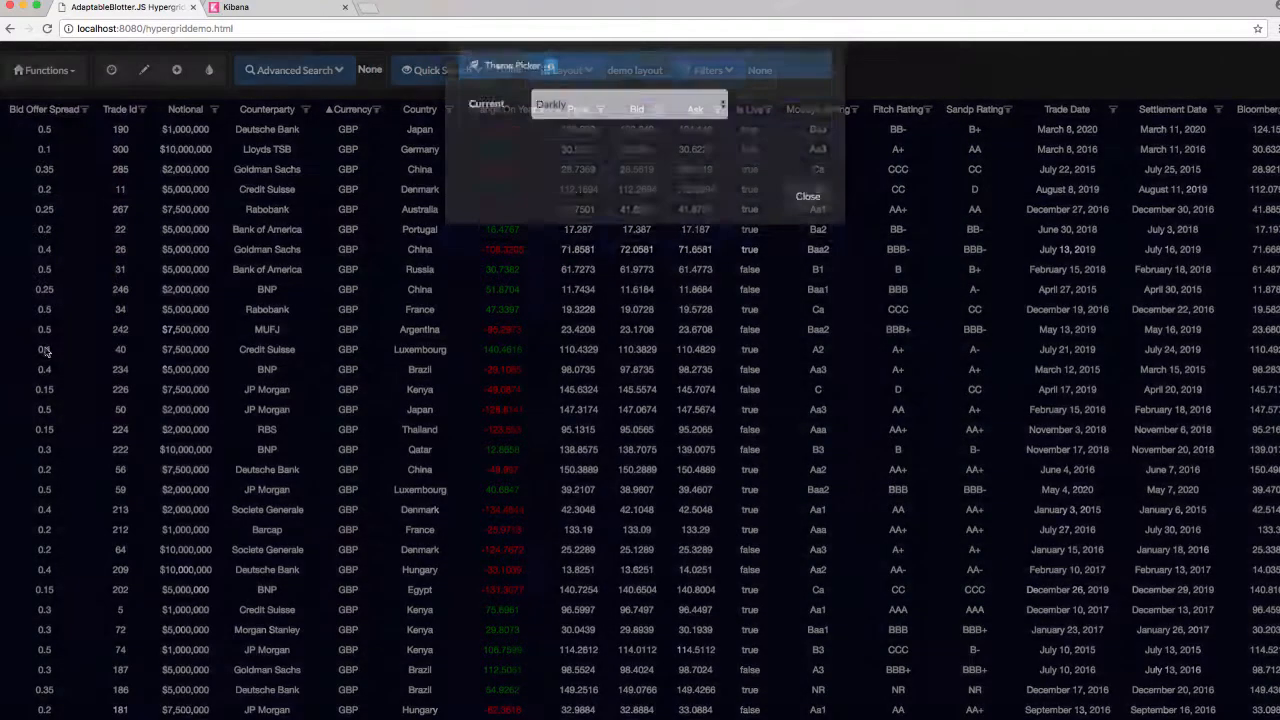
{"action": "left_click", "coordinate": [578, 128]}
{"action": "key", "text": "Escape"}
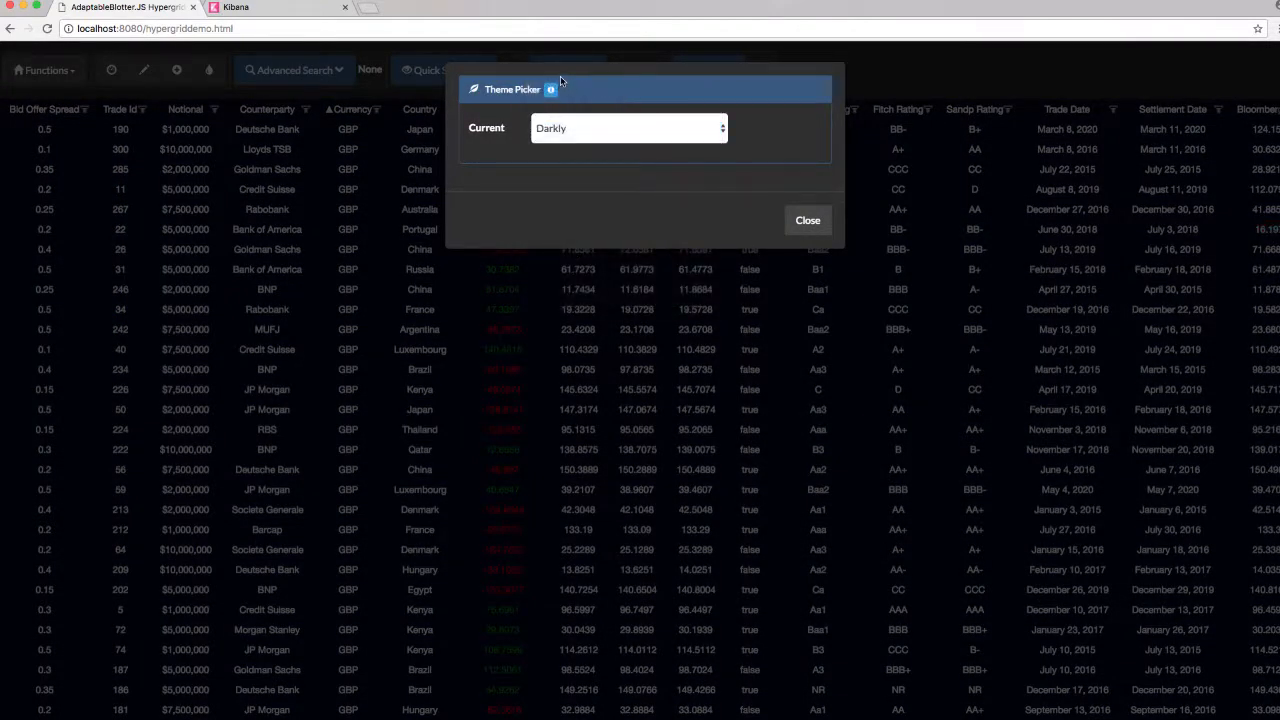
{"action": "left_click", "coordinate": [563, 128]}
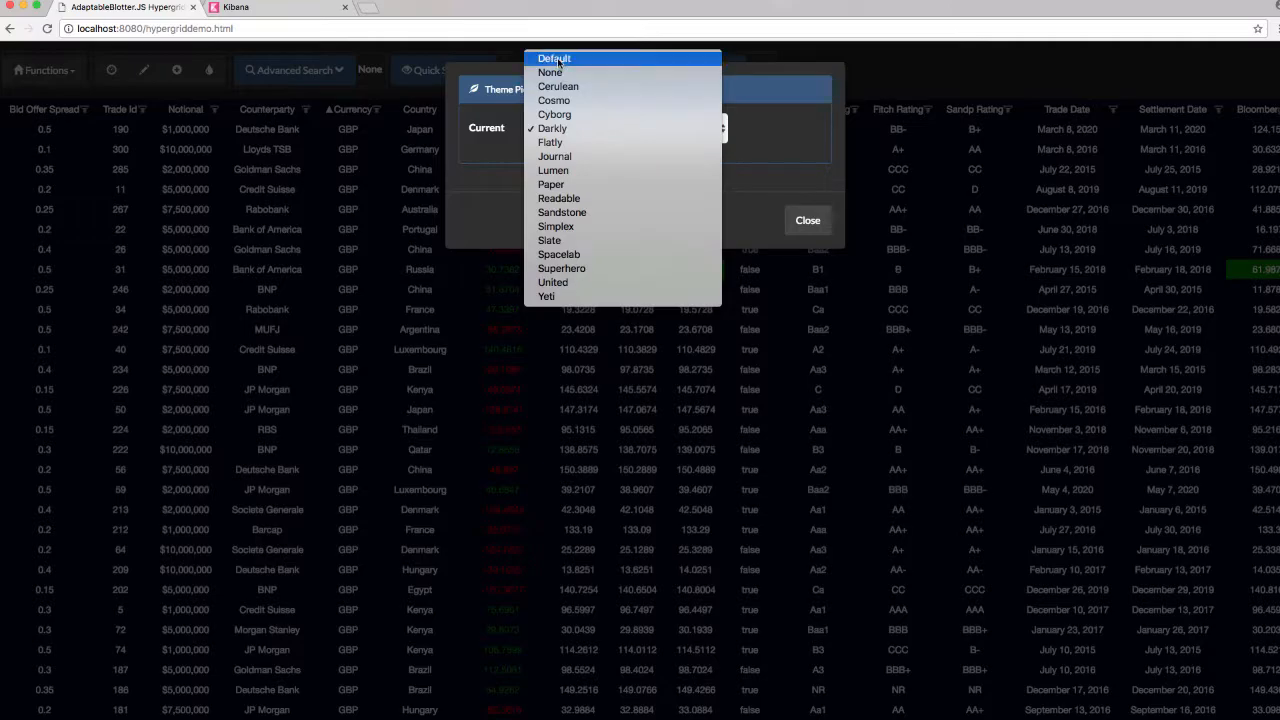
{"action": "left_click", "coordinate": [558, 60]}
{"action": "left_click", "coordinate": [812, 200]}
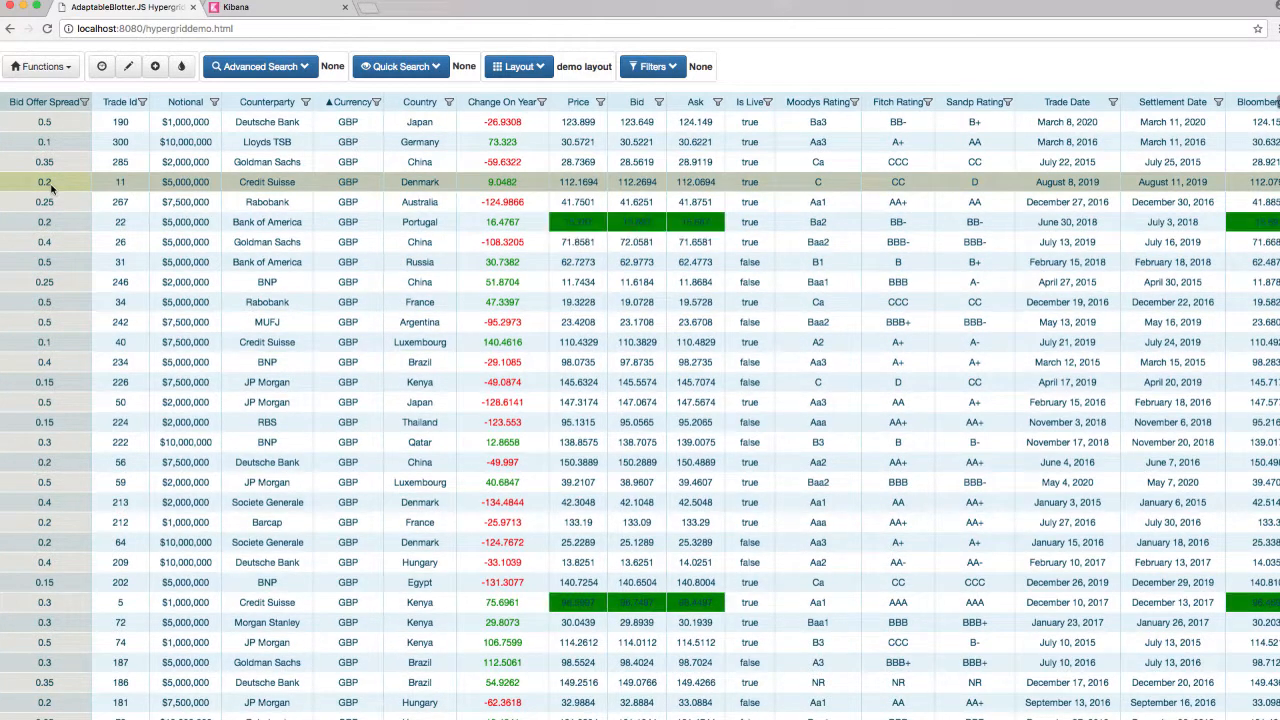
Select the Bid Offer Spread cells from trade 11 down to trade 209 and add 2.5 to them with Smart Edit.
{"action": "left_click_drag", "start_coordinate": [50, 186], "coordinate": [55, 568]}
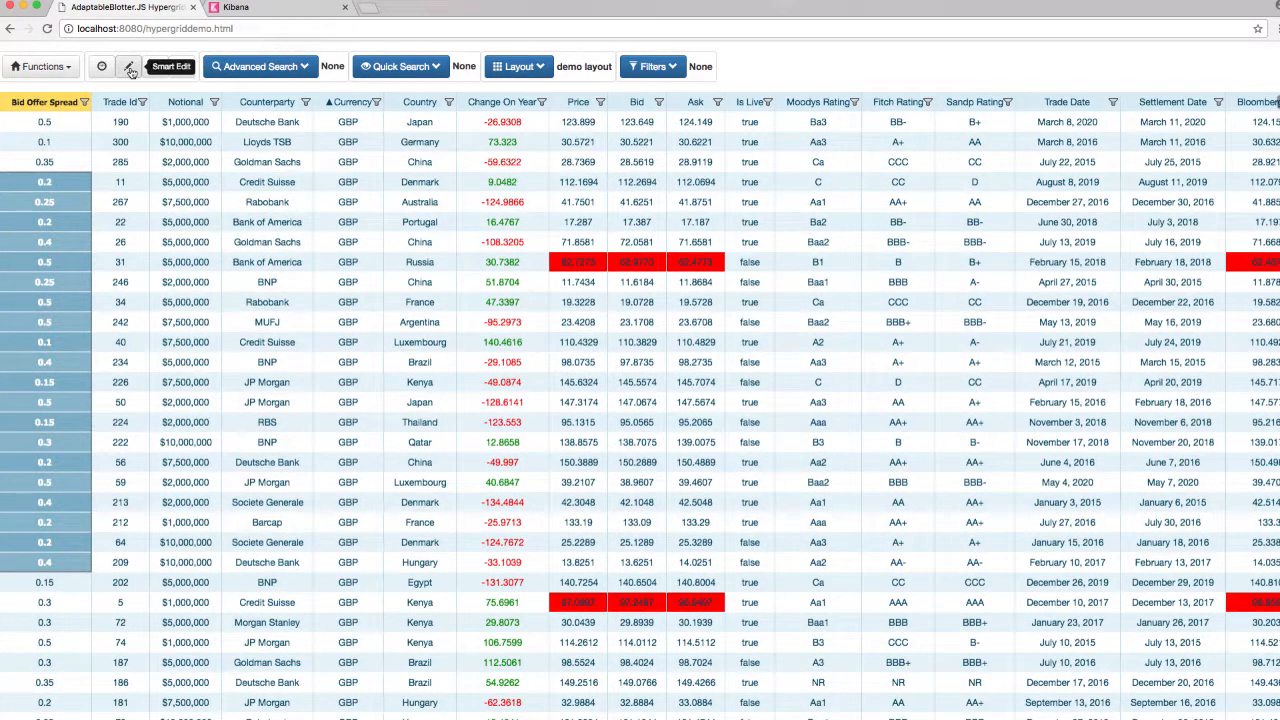
{"action": "left_click", "coordinate": [129, 68]}
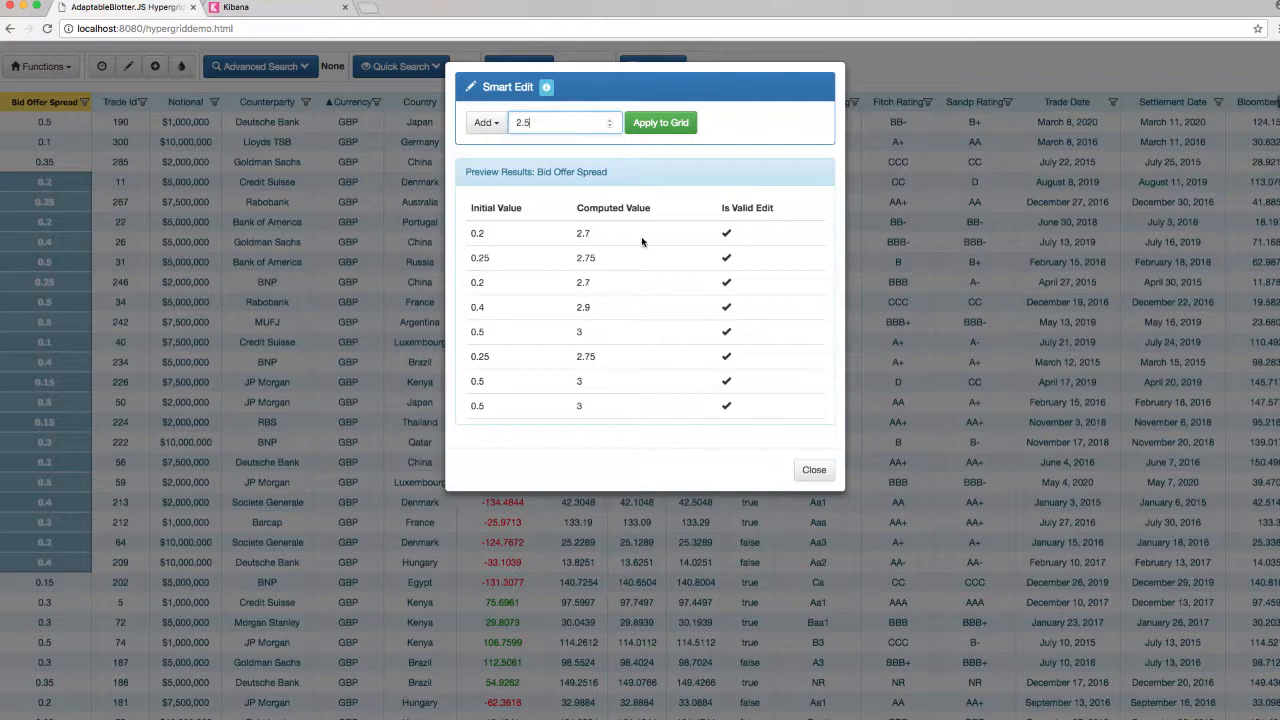
{"action": "left_click", "coordinate": [662, 124]}
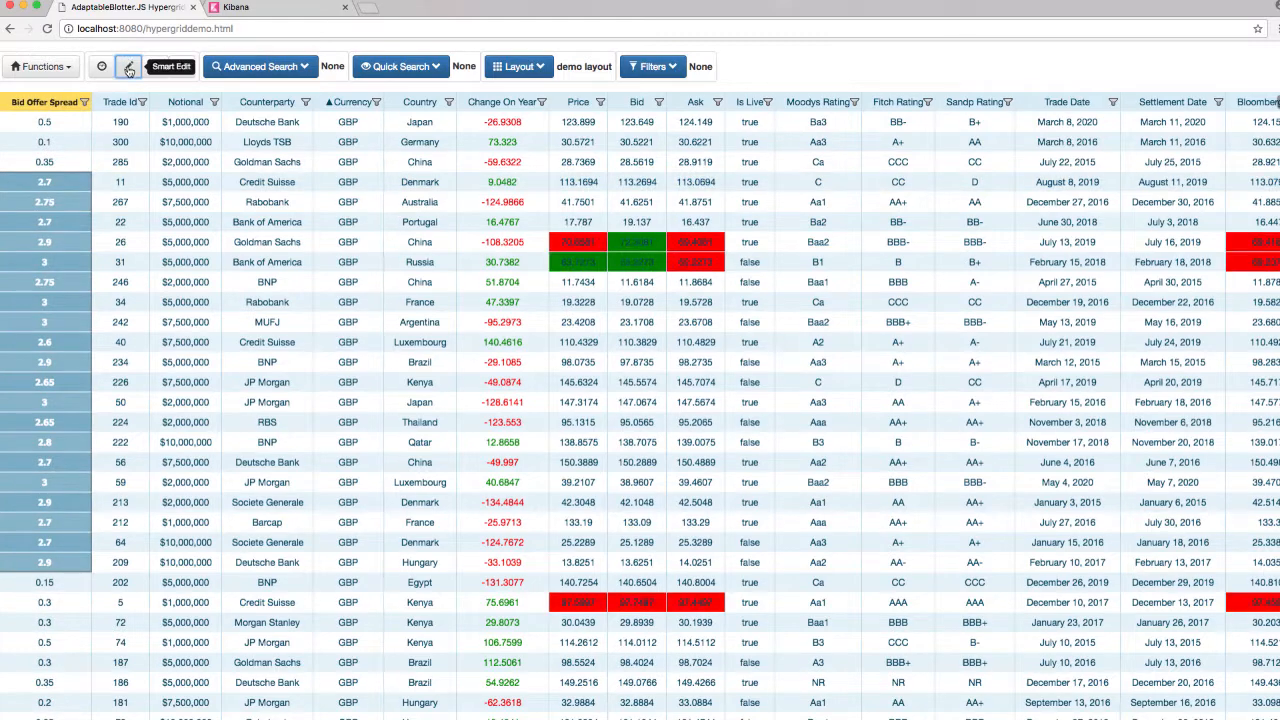
Multiply the selected Bid Offer Spread cells by 12 with Smart Edit.
{"action": "left_click", "coordinate": [124, 67]}
{"action": "left_click", "coordinate": [483, 123]}
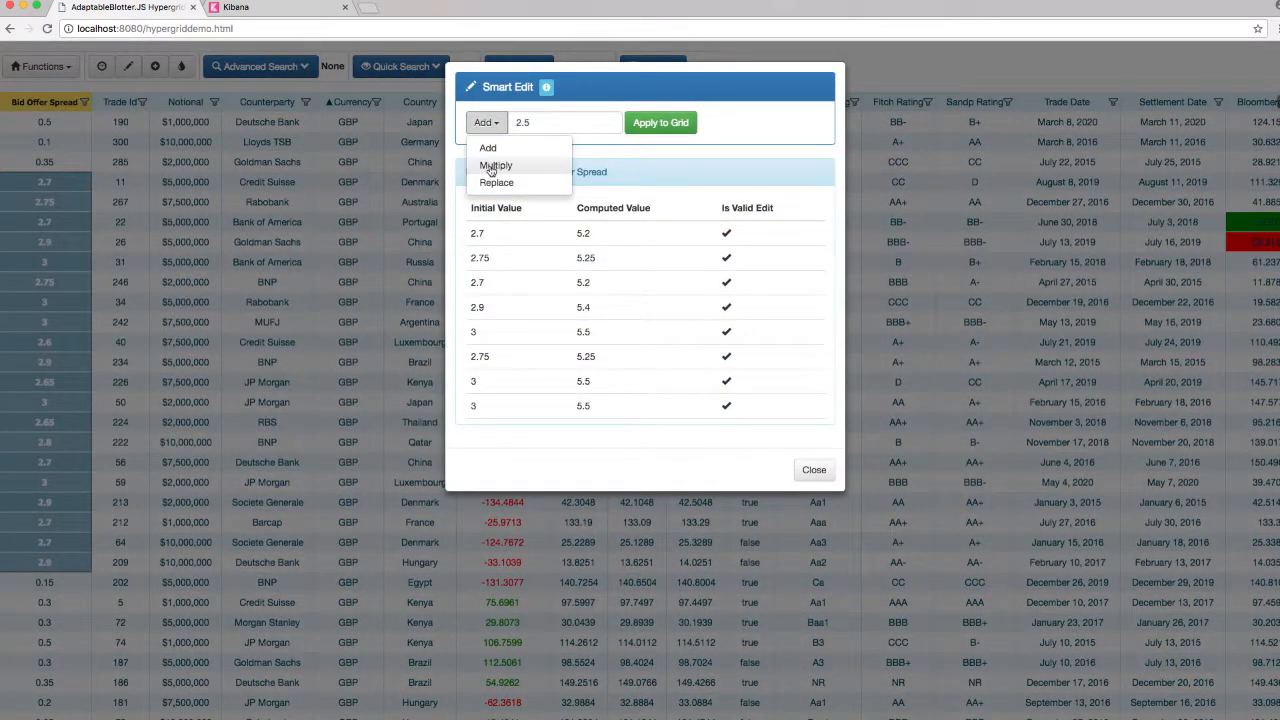
{"action": "left_click", "coordinate": [496, 165]}
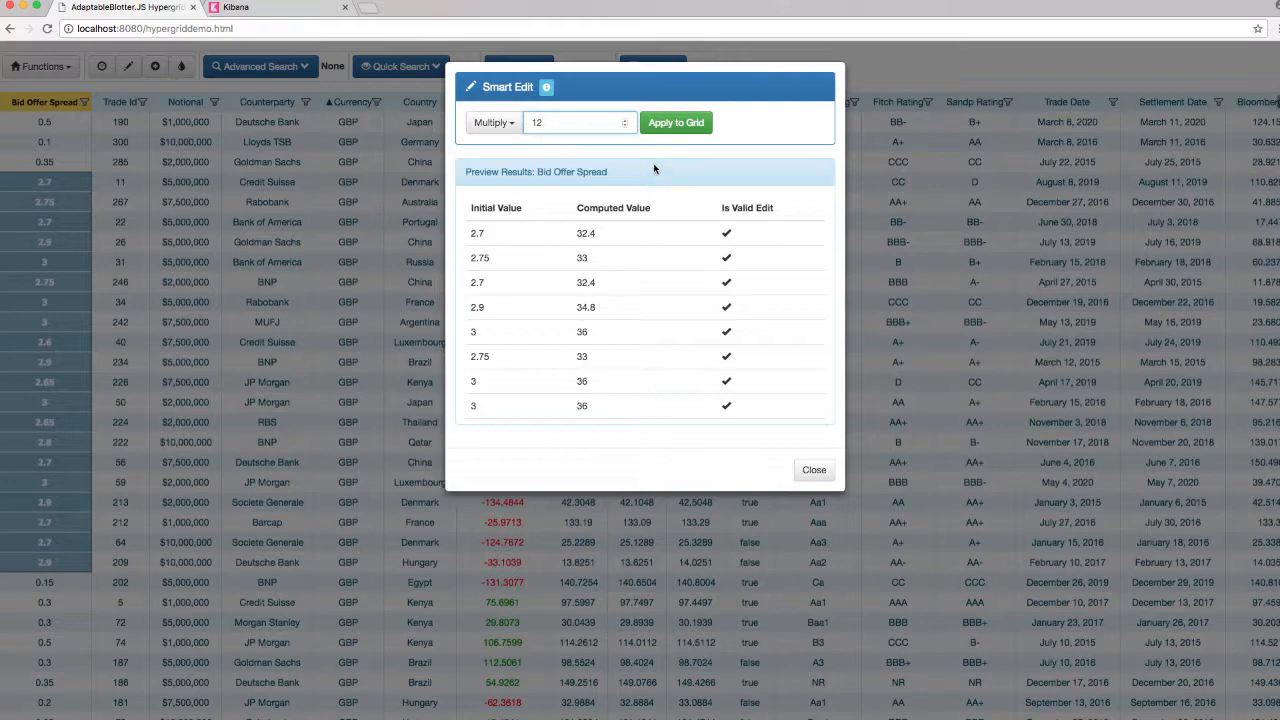
{"action": "left_click", "coordinate": [672, 124]}
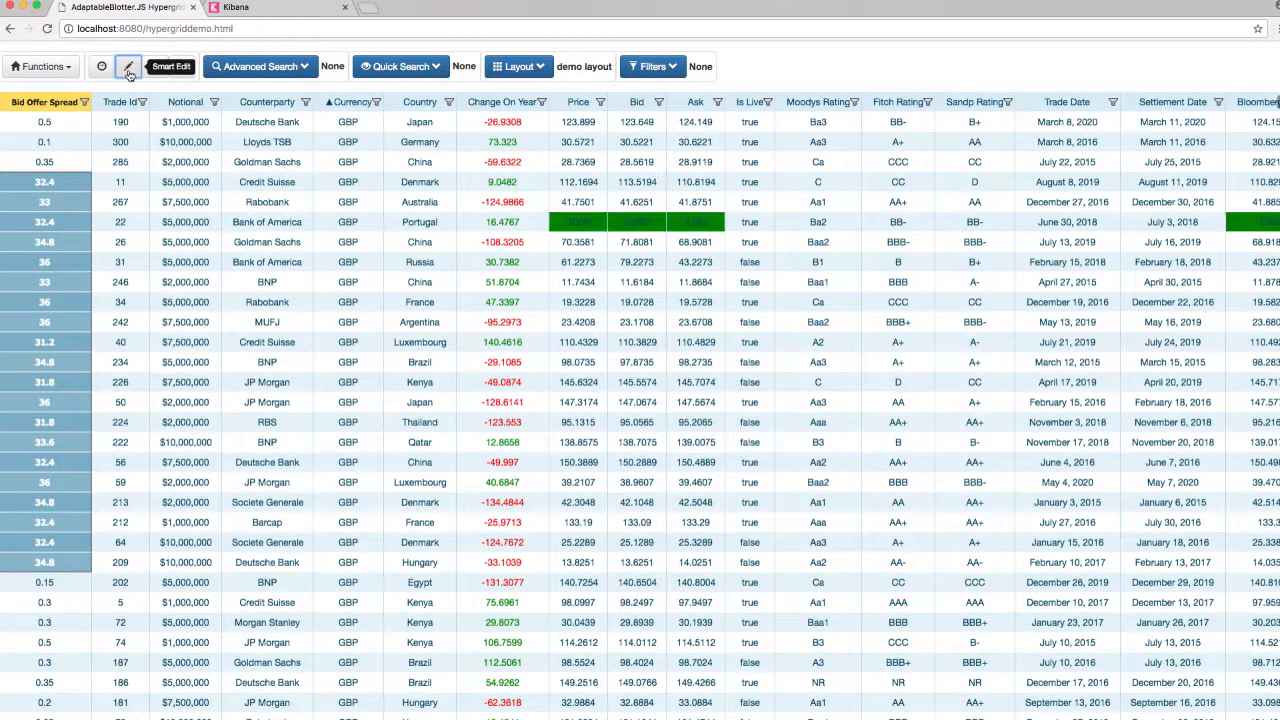
Replace the values of the selected Bid Offer Spread cells with 33 using Smart Edit.
{"action": "left_click", "coordinate": [129, 75]}
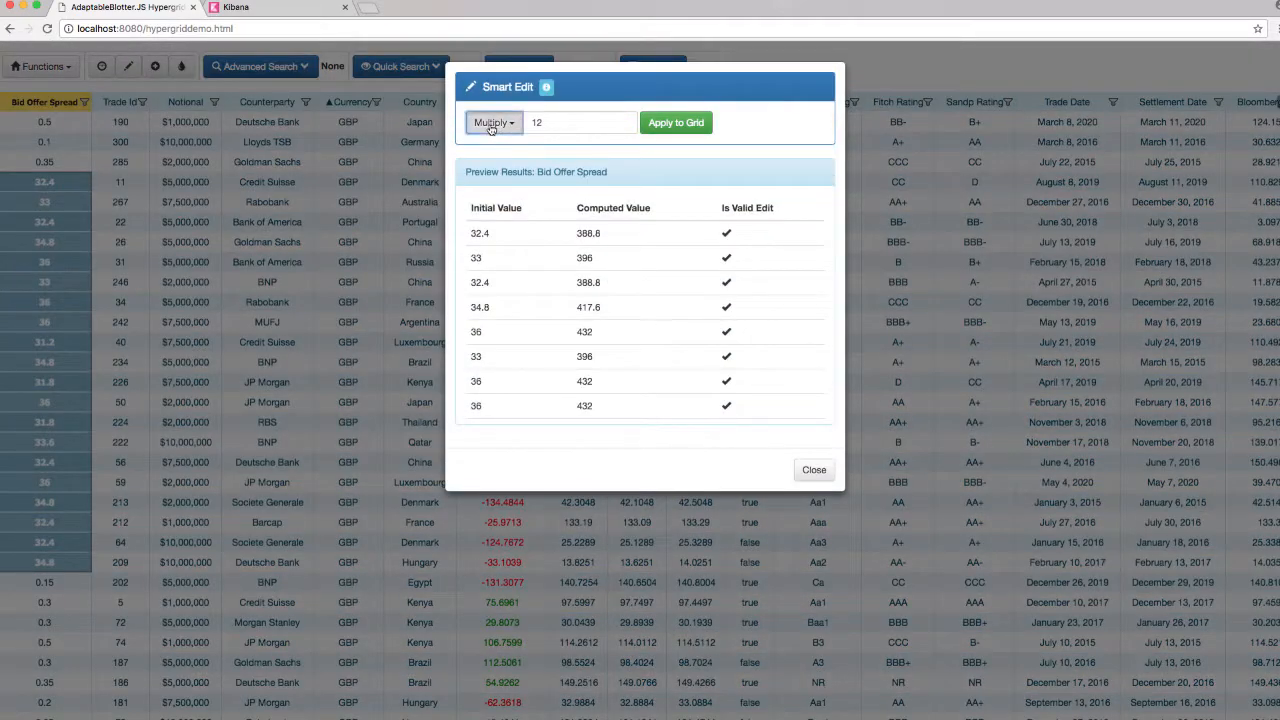
{"action": "left_click", "coordinate": [490, 122]}
{"action": "left_click", "coordinate": [487, 183]}
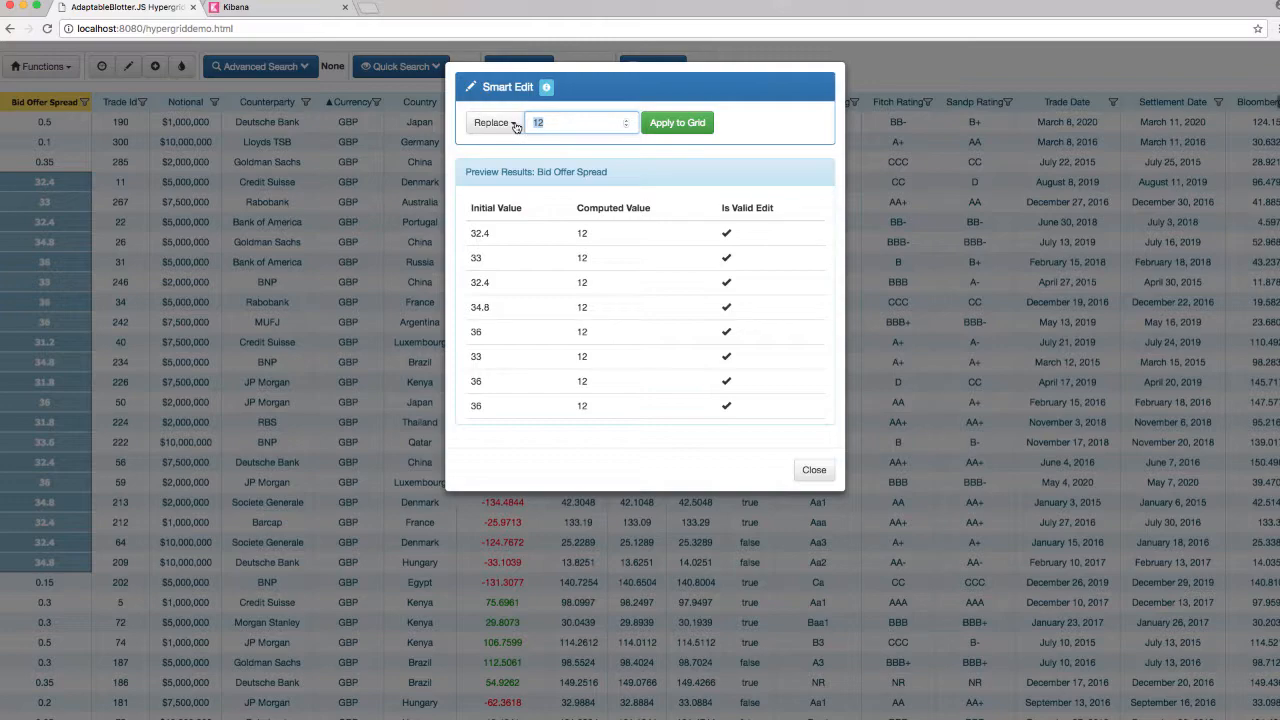
{"action": "type", "text": "33"}
{"action": "left_click", "coordinate": [663, 127]}
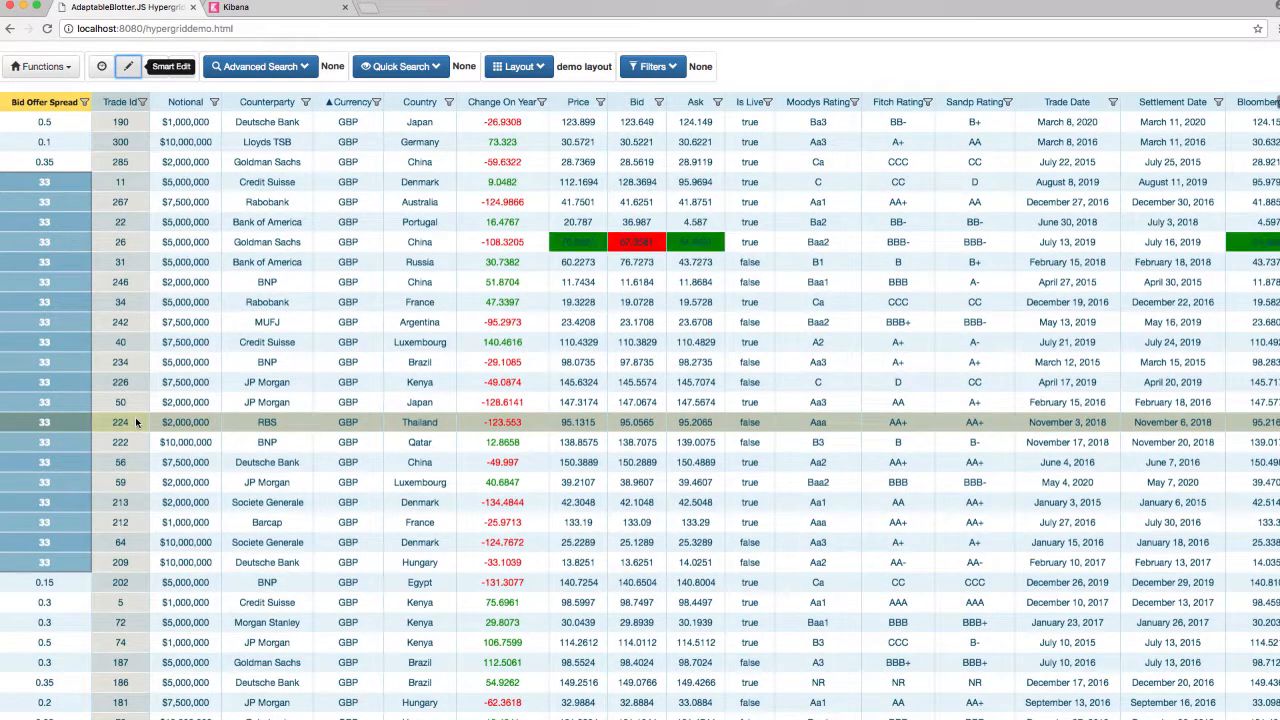
{"action": "left_click", "coordinate": [135, 419]}
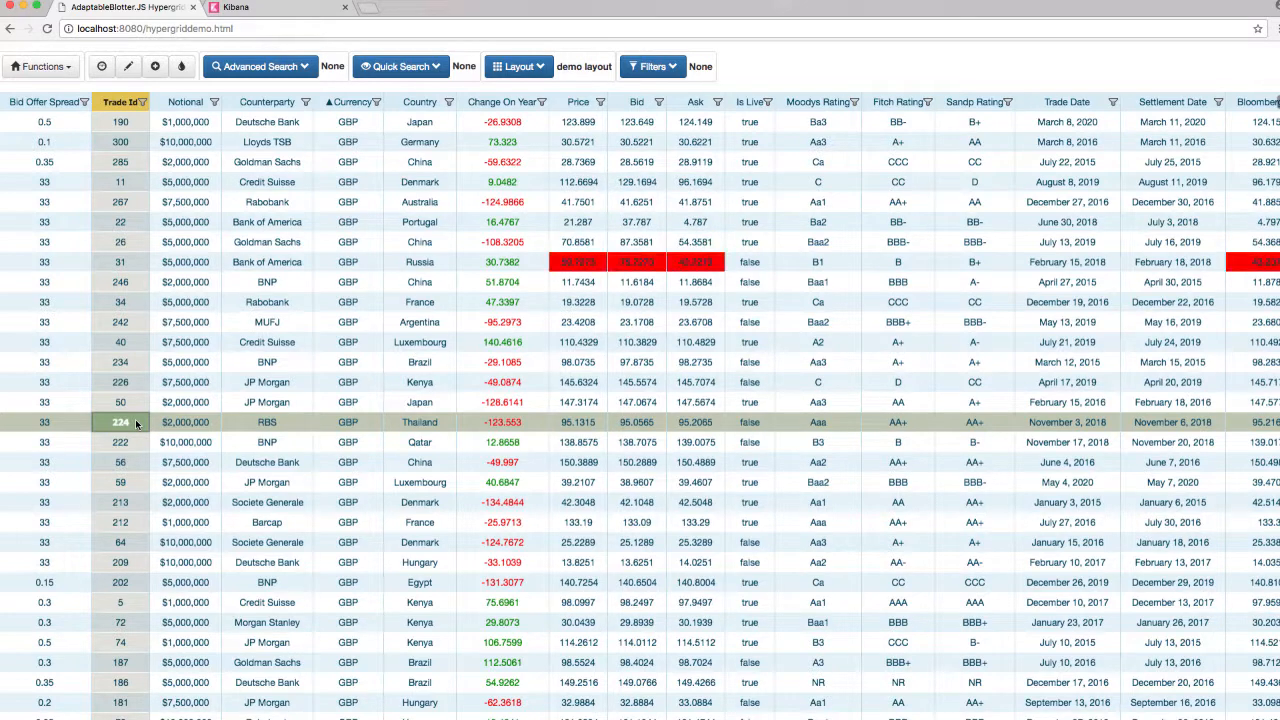
{"action": "left_click", "coordinate": [135, 422]}
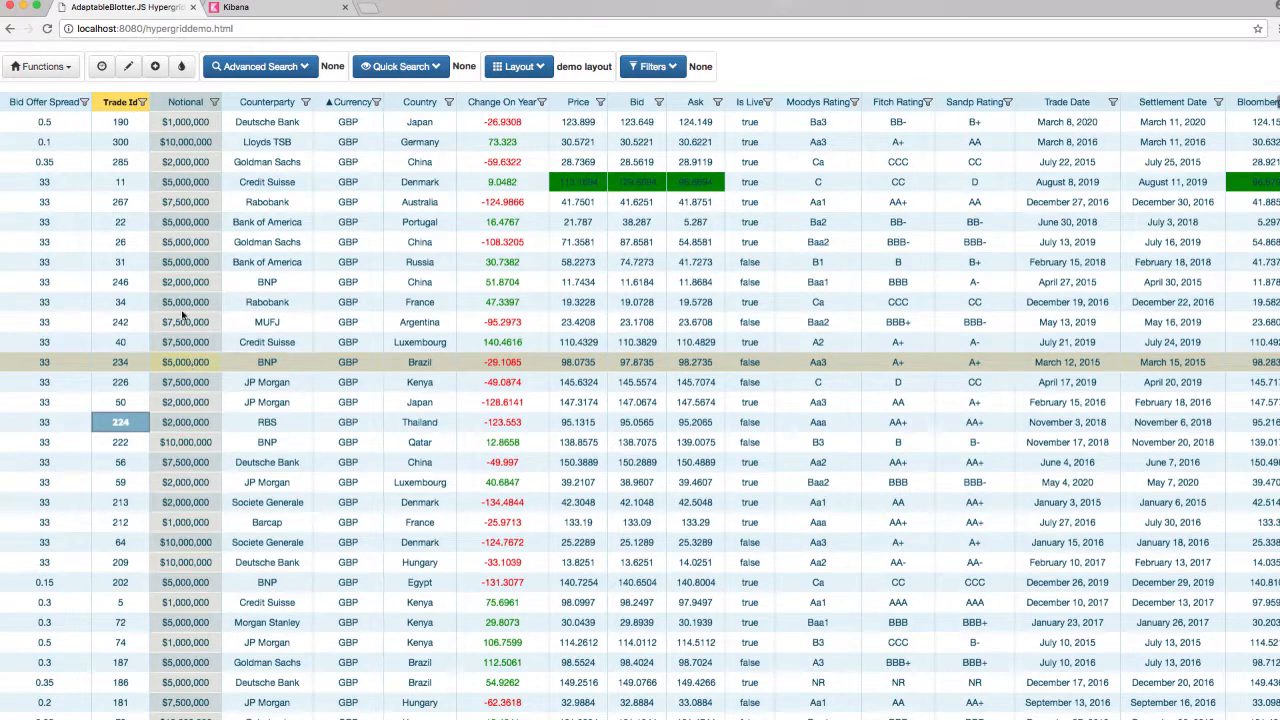
Create a numeric-column shortcut for the letter M with the Multiply operation and a value of 1000000.
{"action": "left_click", "coordinate": [42, 66]}
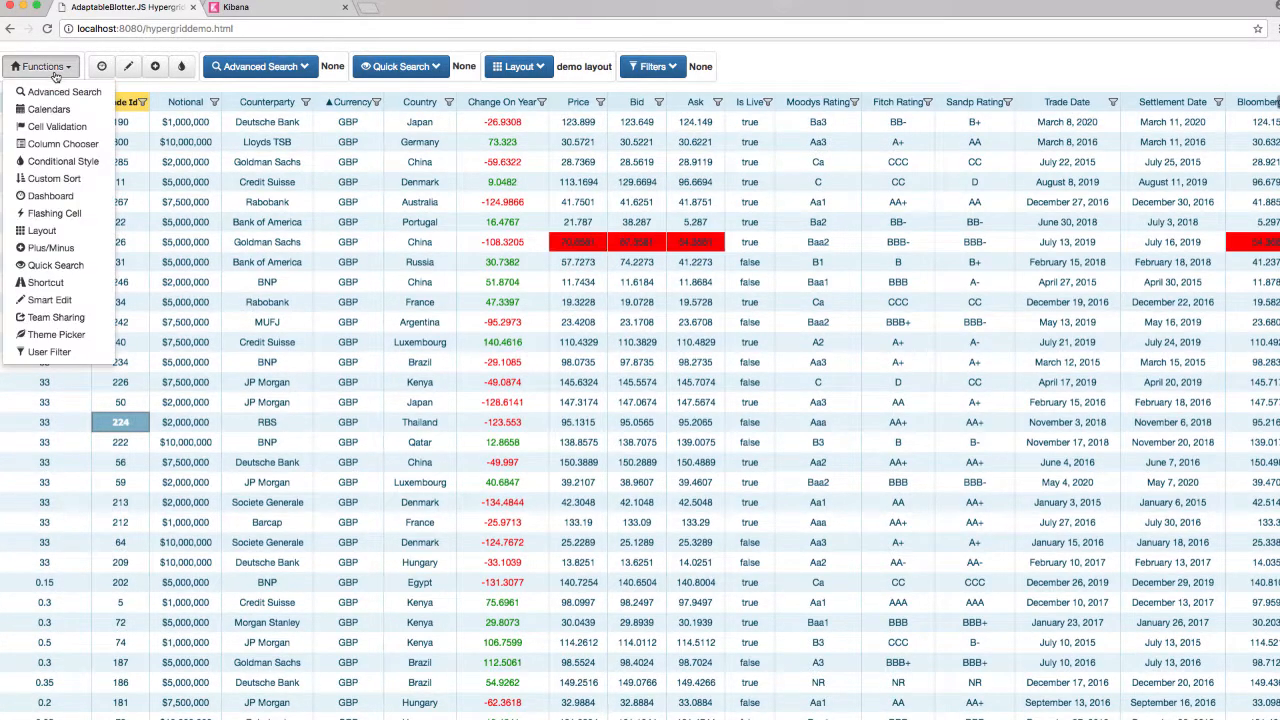
{"action": "left_click", "coordinate": [44, 283]}
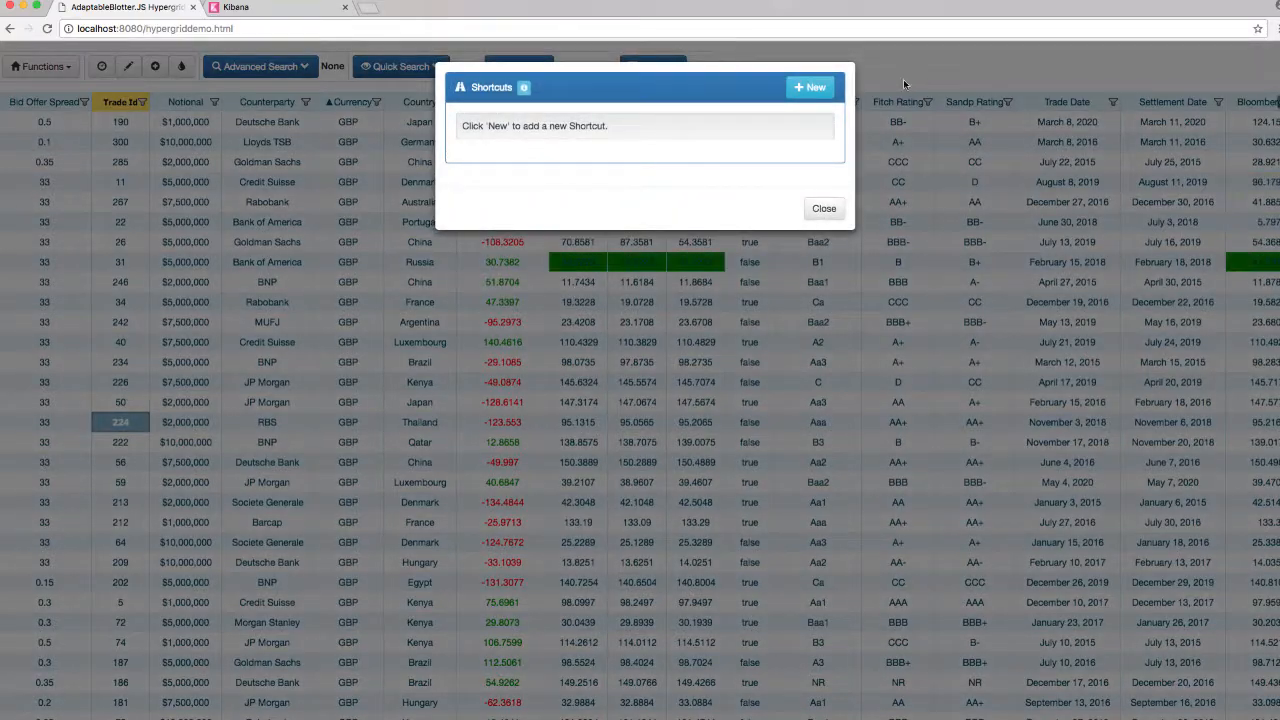
{"action": "left_click", "coordinate": [811, 88]}
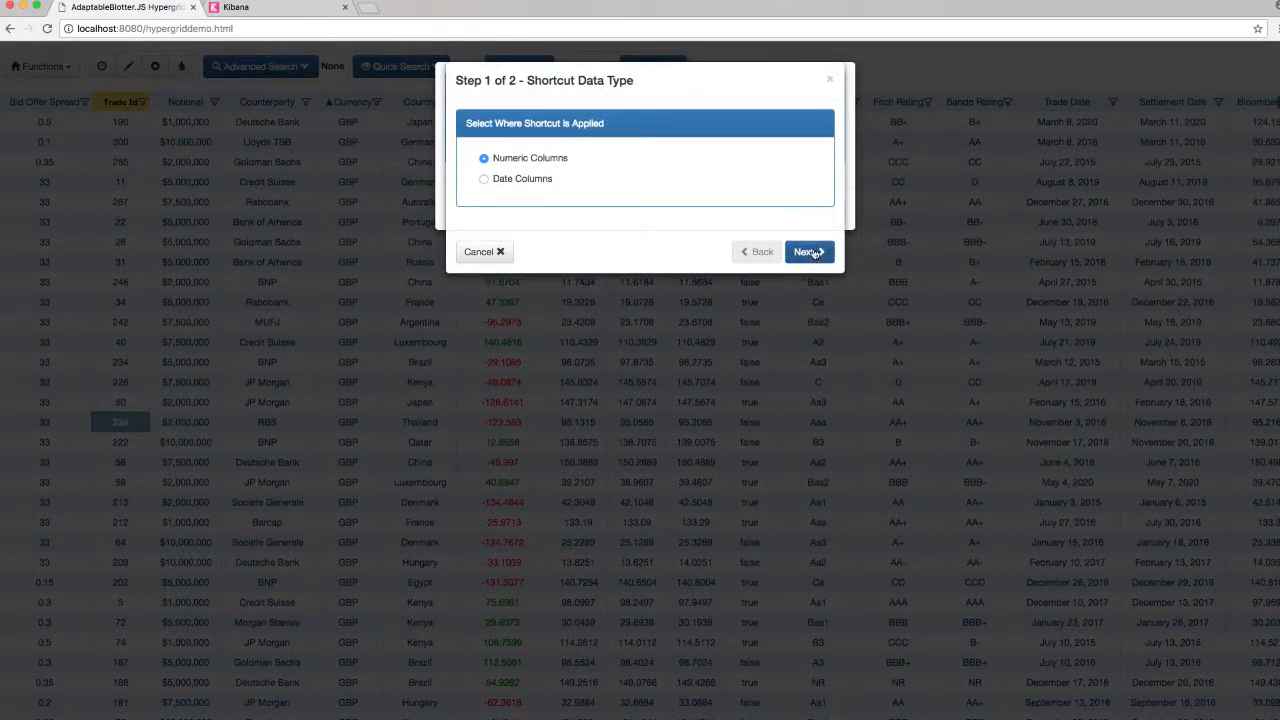
{"action": "left_click", "coordinate": [808, 252]}
{"action": "left_click", "coordinate": [604, 160]}
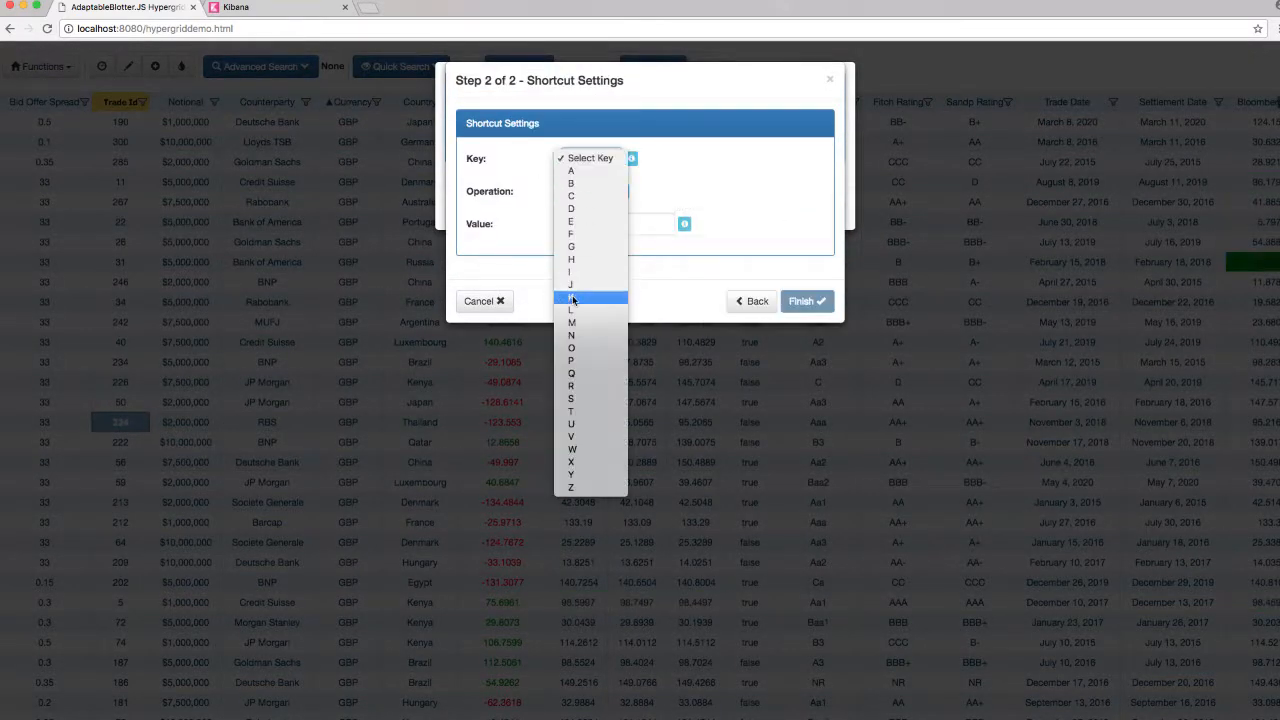
{"action": "left_click", "coordinate": [577, 323]}
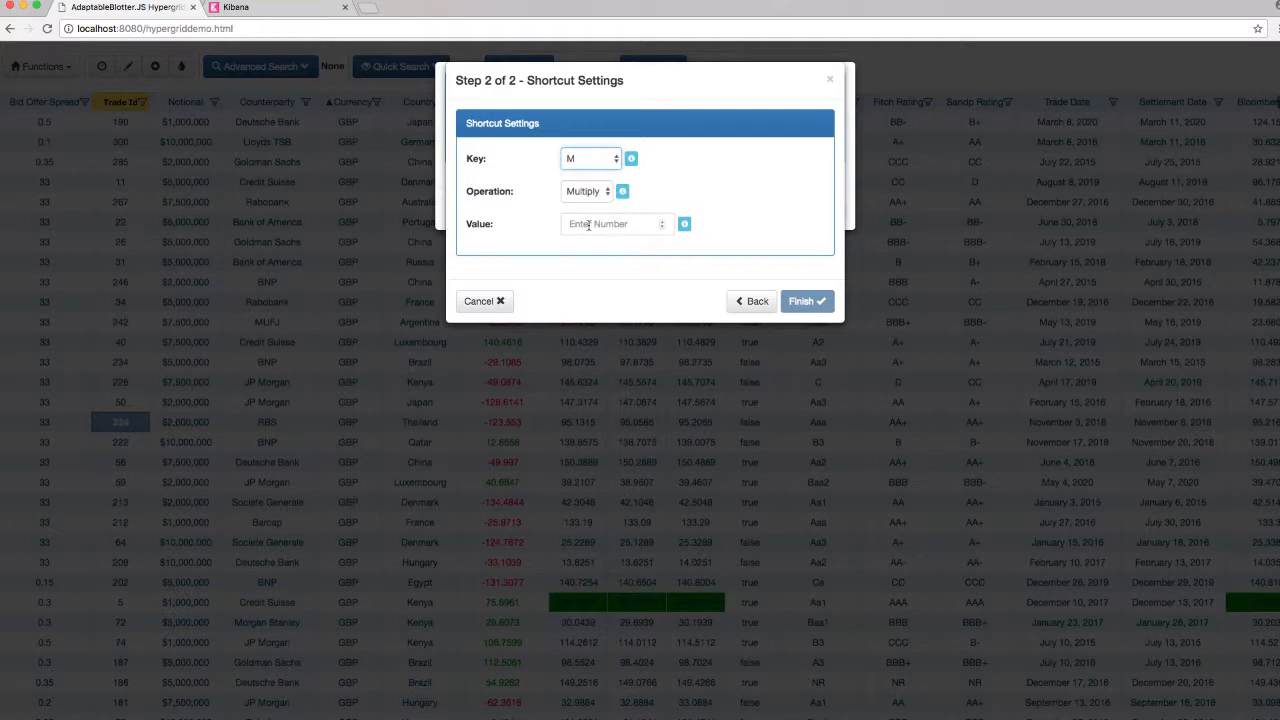
{"action": "type", "text": "10"}
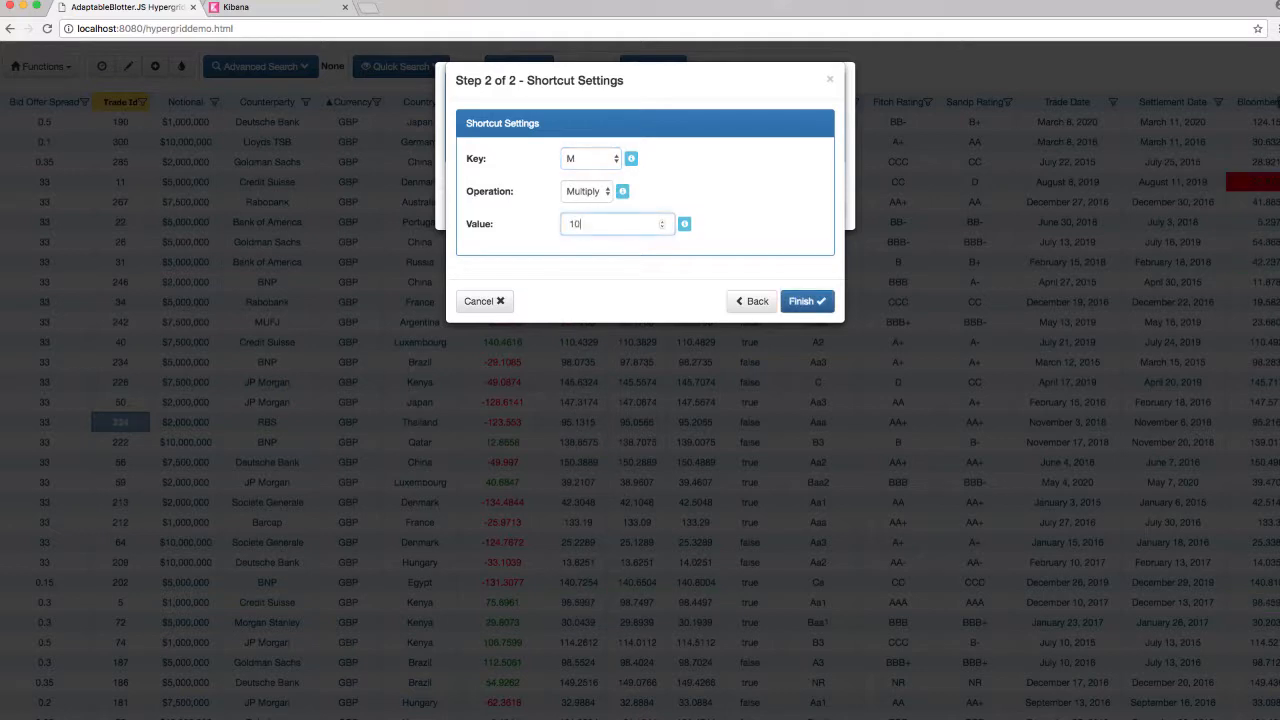
{"action": "type", "text": "00000"}
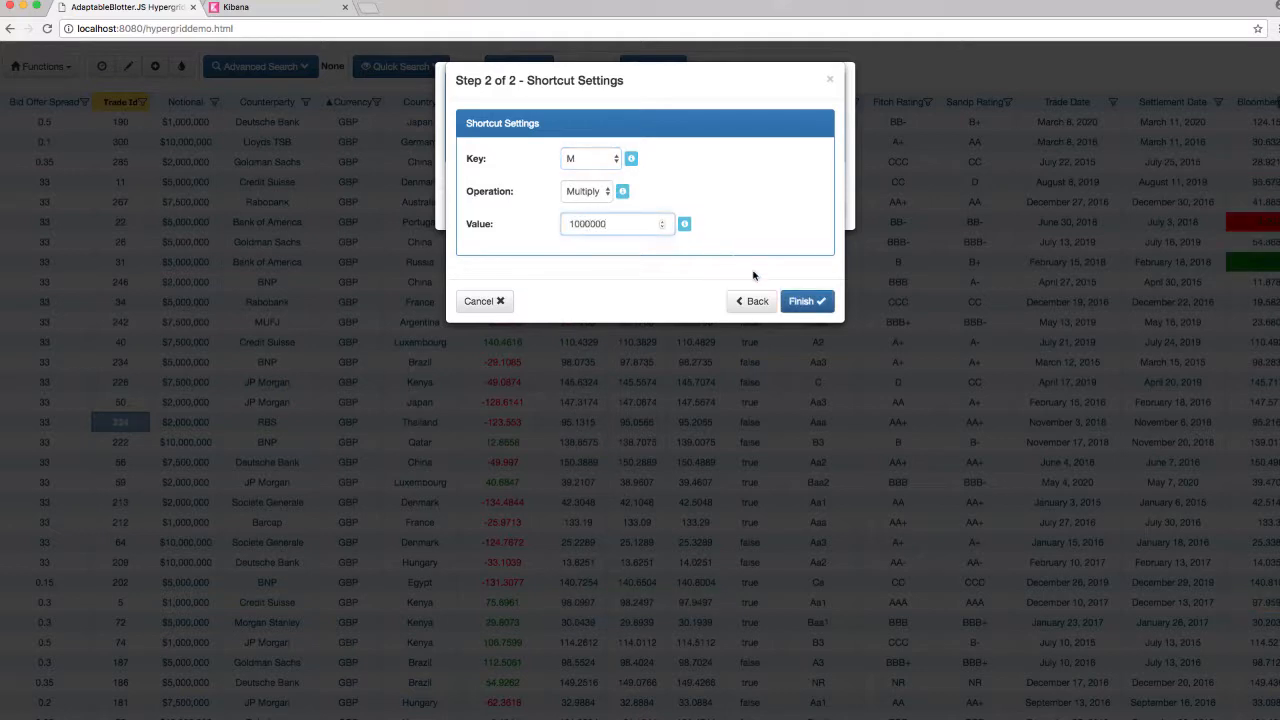
{"action": "left_click", "coordinate": [797, 301]}
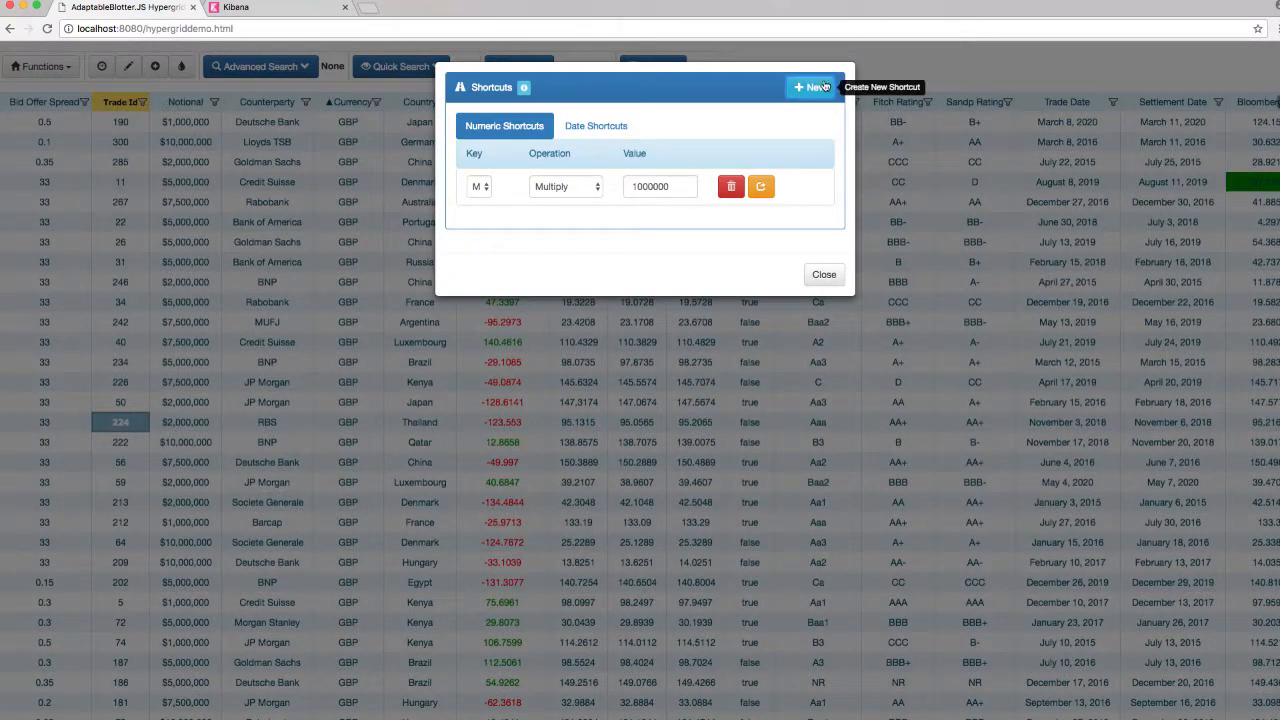
Create a date-column shortcut for the letter N with the dynamic date Next Work Day, and check it among the date shortcuts.
{"action": "left_click", "coordinate": [813, 87]}
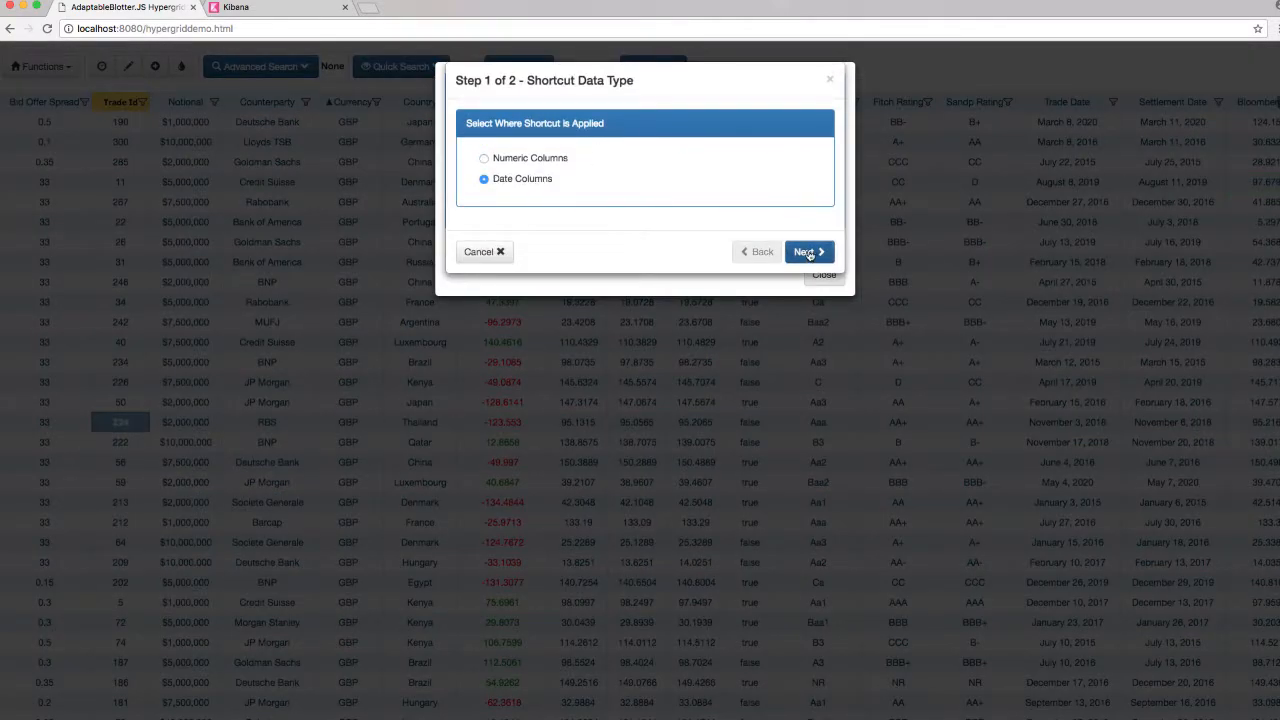
{"action": "left_click", "coordinate": [810, 252]}
{"action": "left_click", "coordinate": [590, 157]}
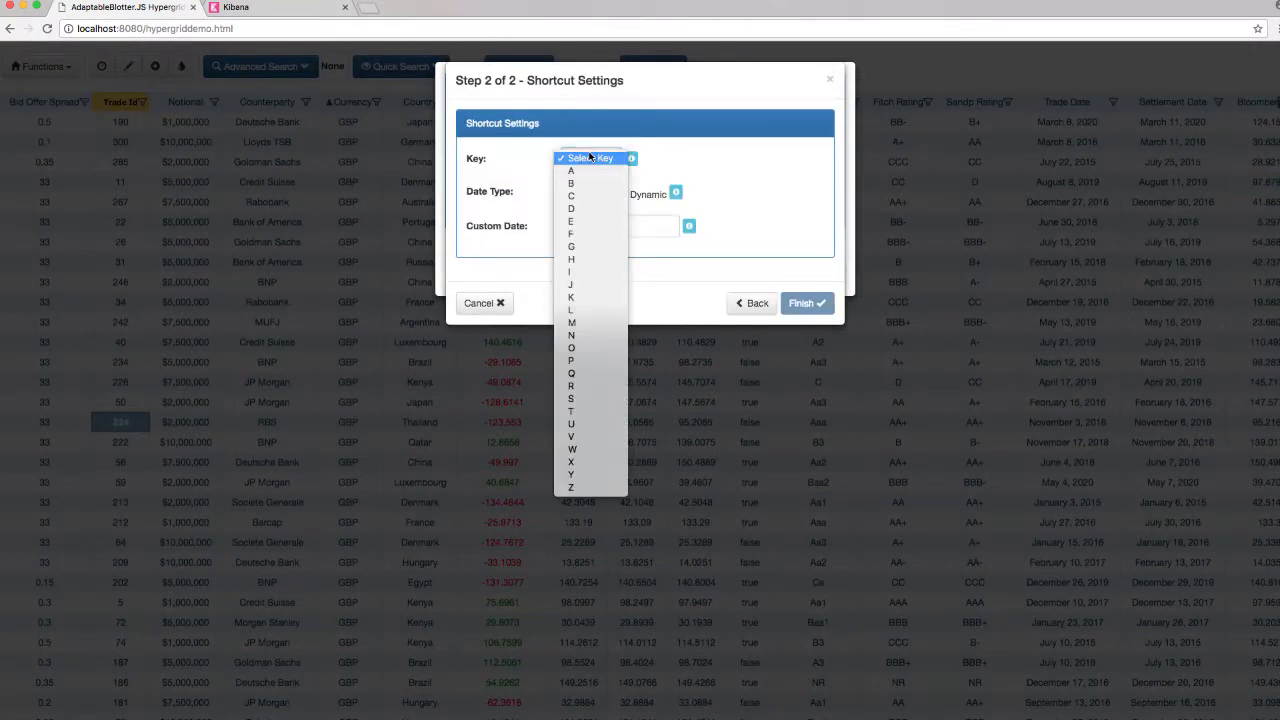
{"action": "left_click", "coordinate": [577, 336]}
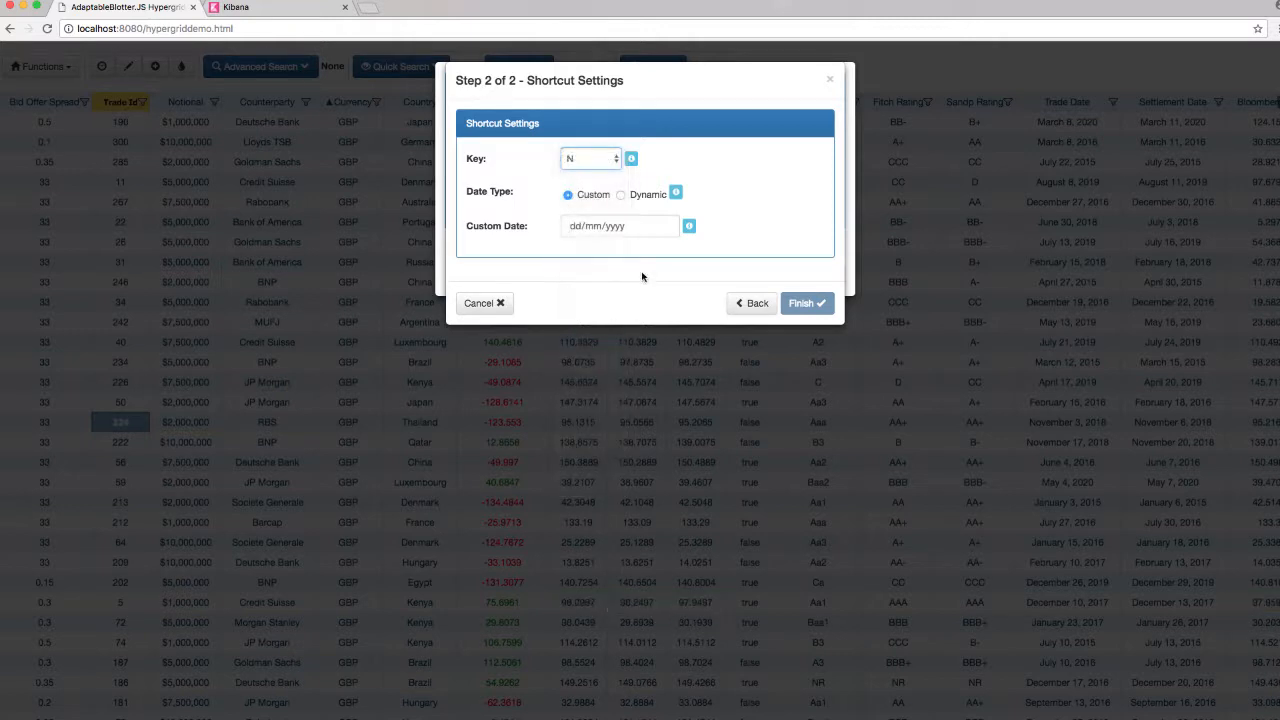
{"action": "left_click", "coordinate": [612, 225]}
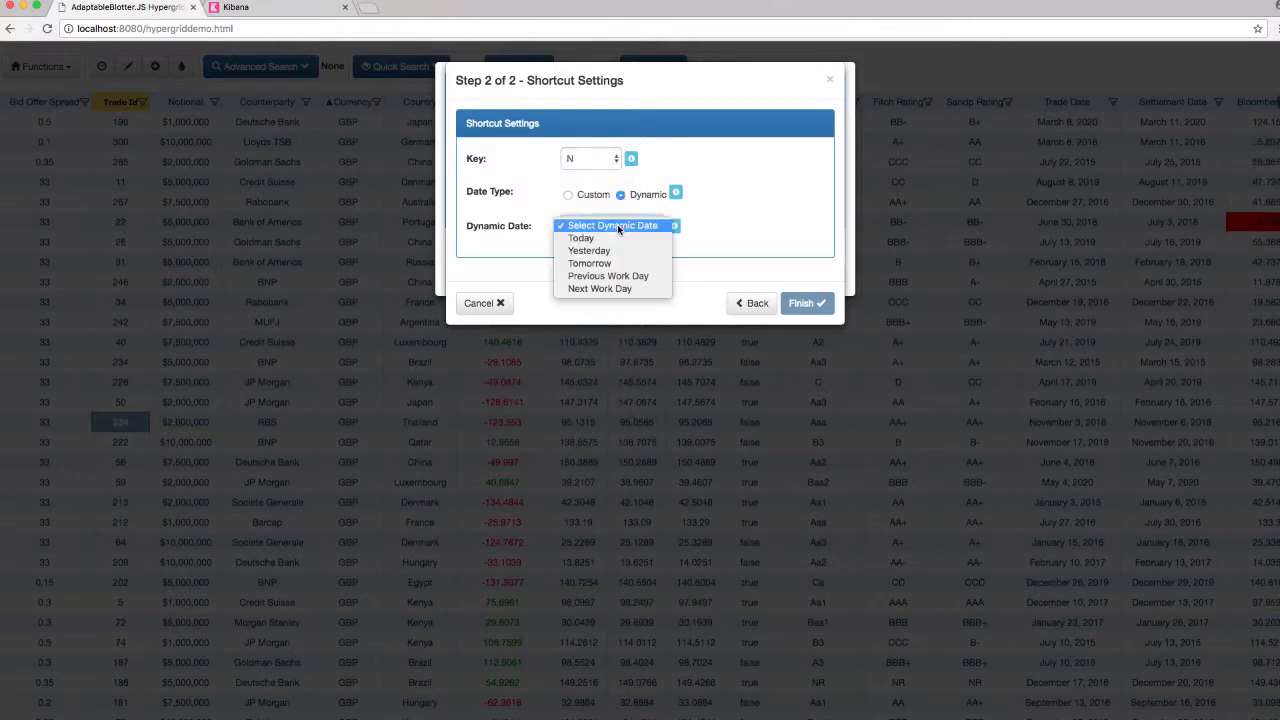
{"action": "left_click", "coordinate": [625, 297]}
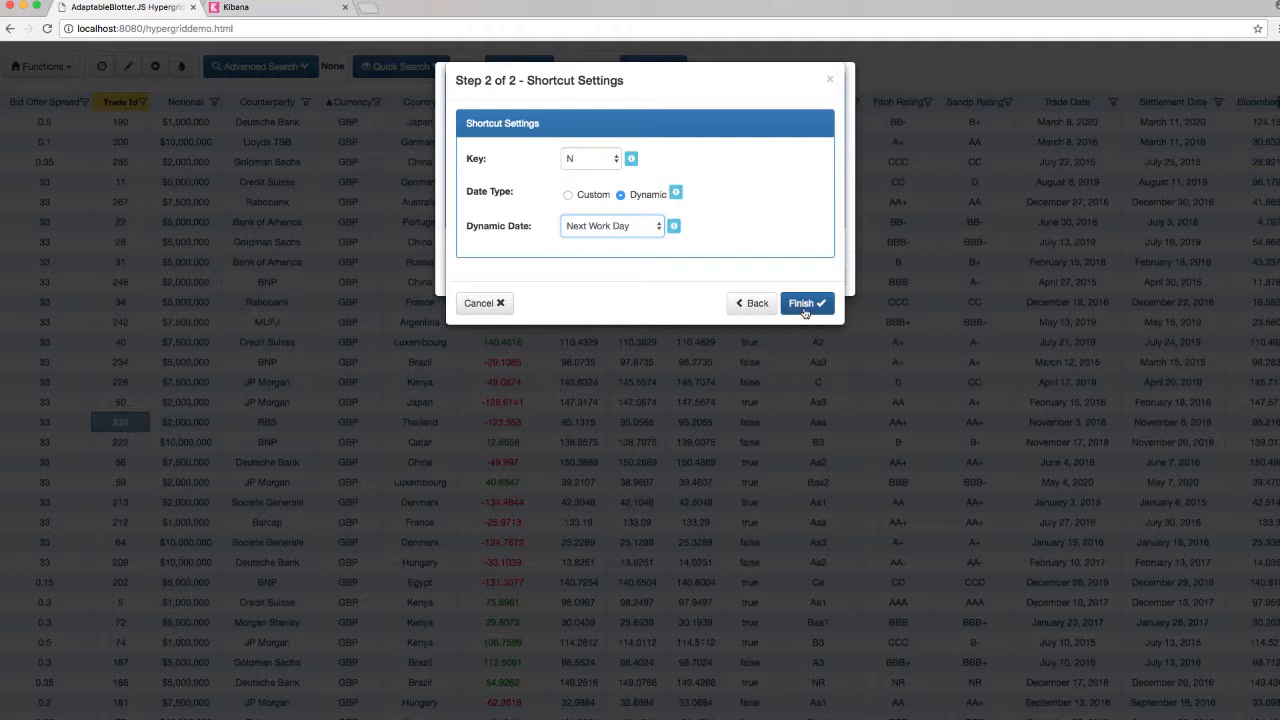
{"action": "left_click", "coordinate": [805, 303]}
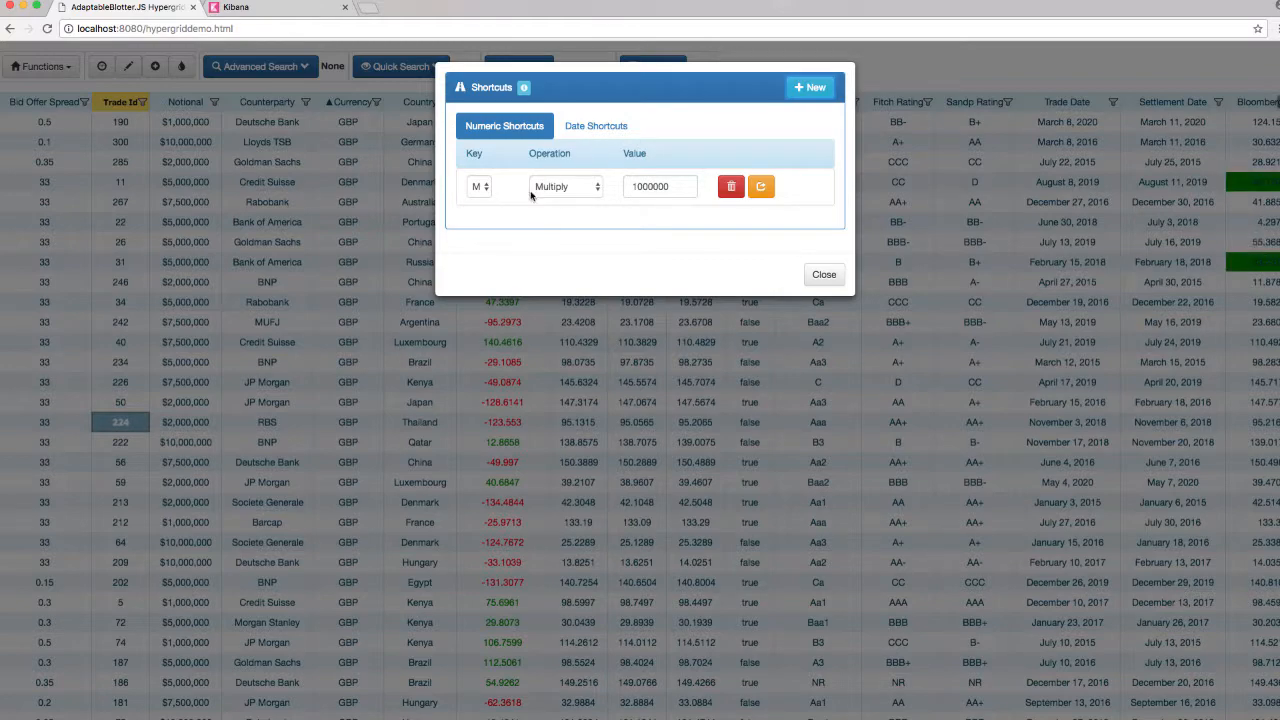
{"action": "left_click", "coordinate": [585, 134]}
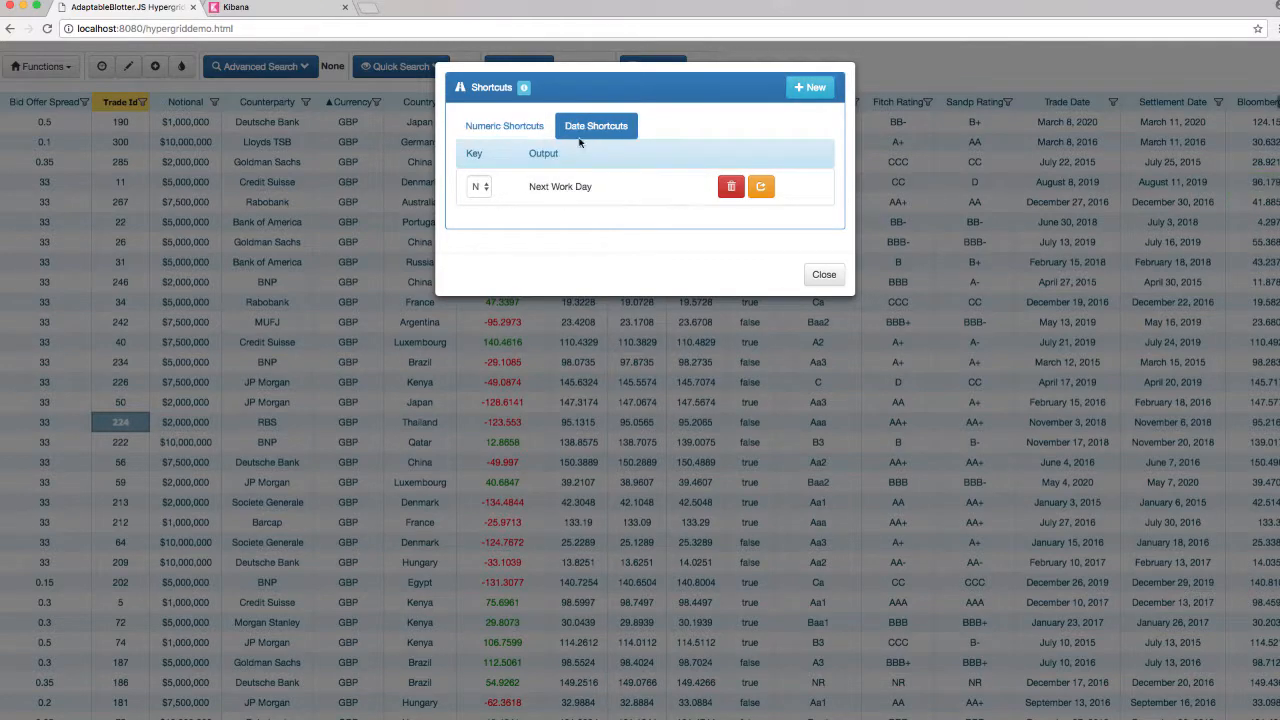
{"action": "left_click", "coordinate": [822, 285]}
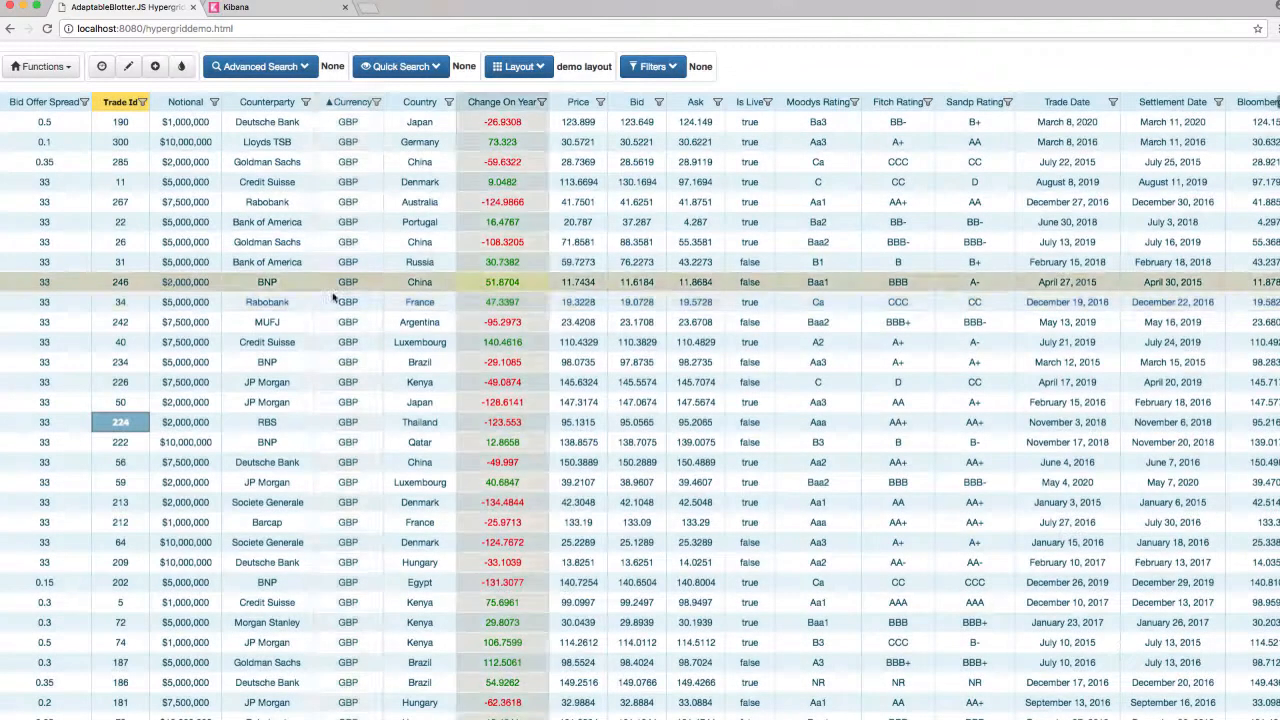
Set the Notional of trade 34 to 4 million and of trade 234 to 12 million using the M shortcut.
{"action": "double_click", "coordinate": [185, 302]}
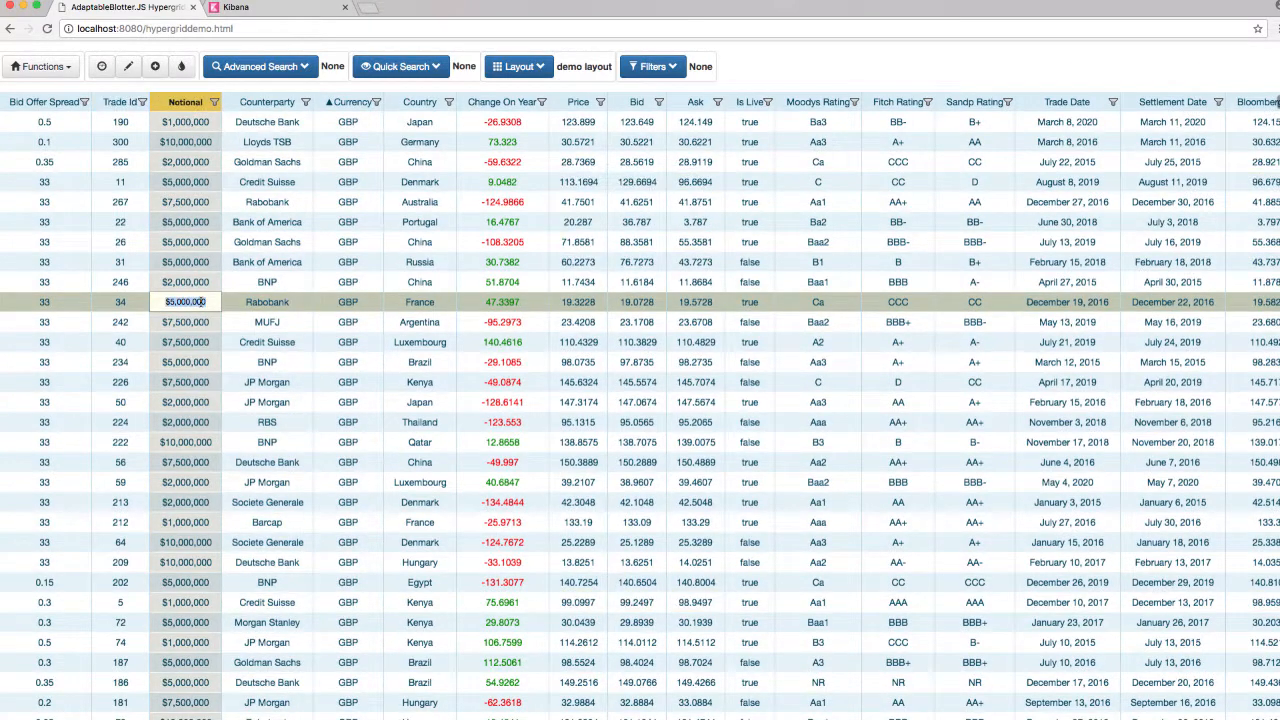
{"action": "type", "text": "4"}
{"action": "type", "text": "m"}
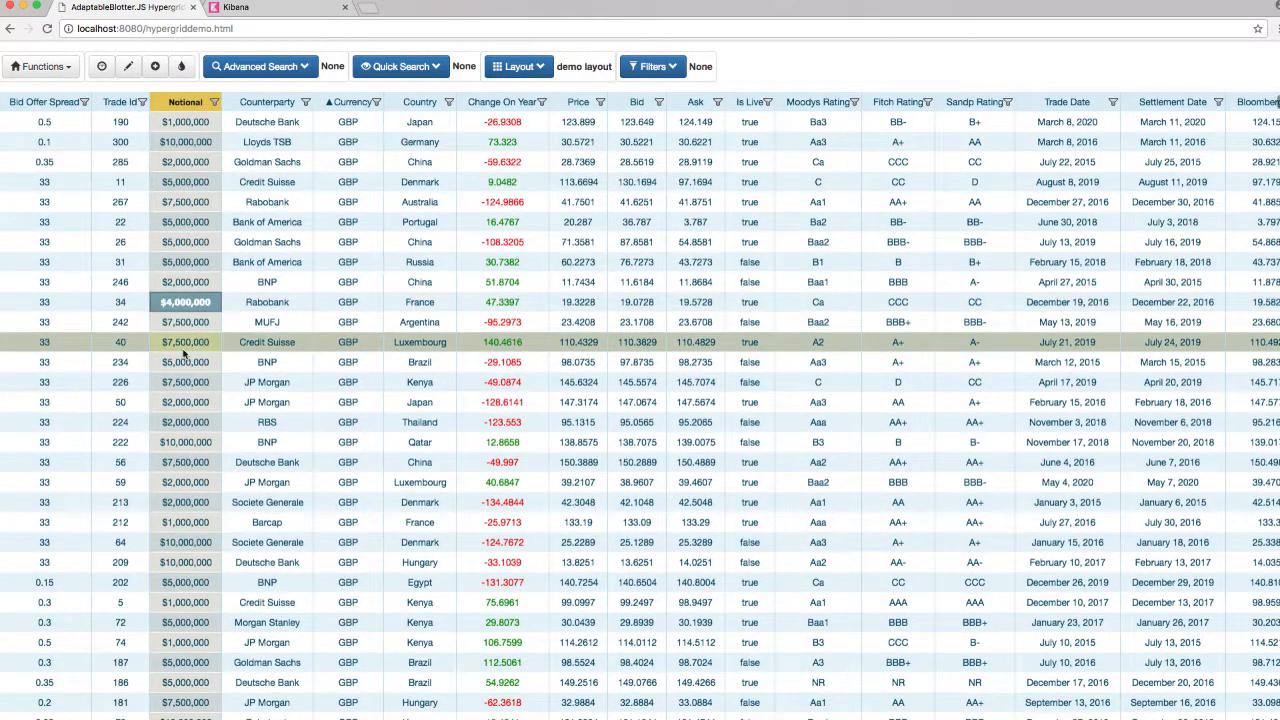
{"action": "double_click", "coordinate": [174, 362]}
{"action": "type", "text": "12"}
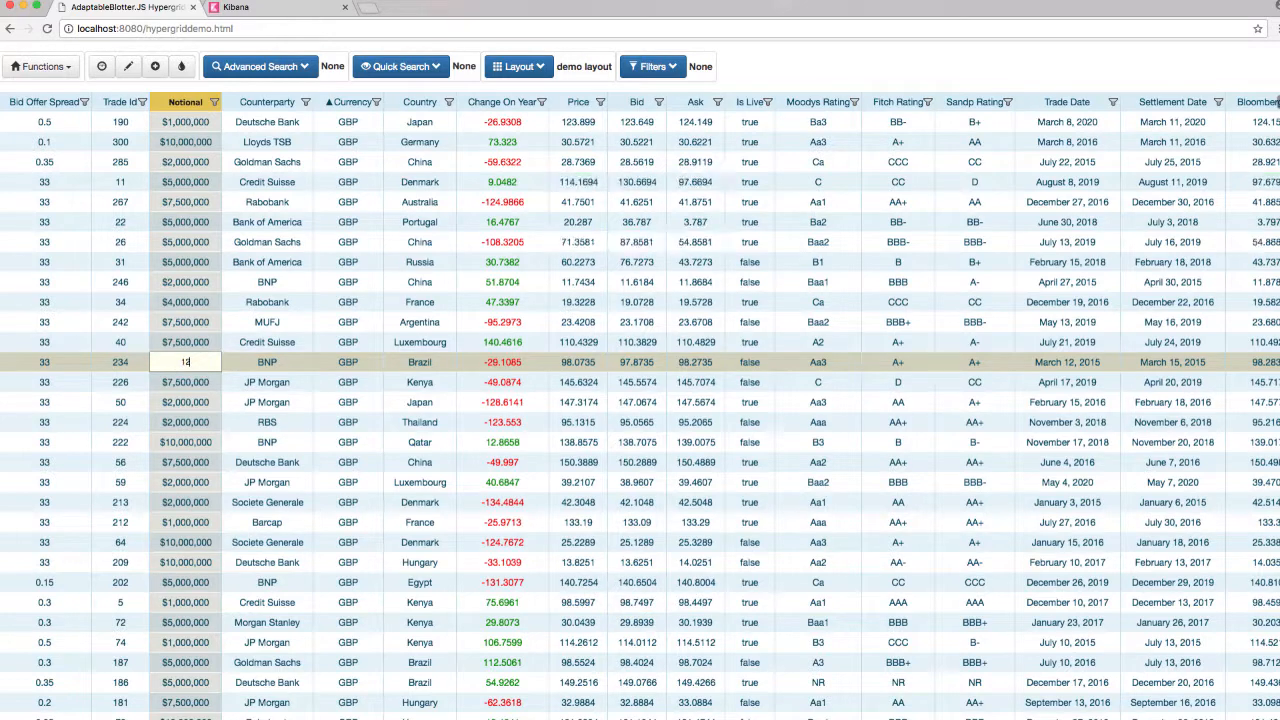
{"action": "type", "text": "m"}
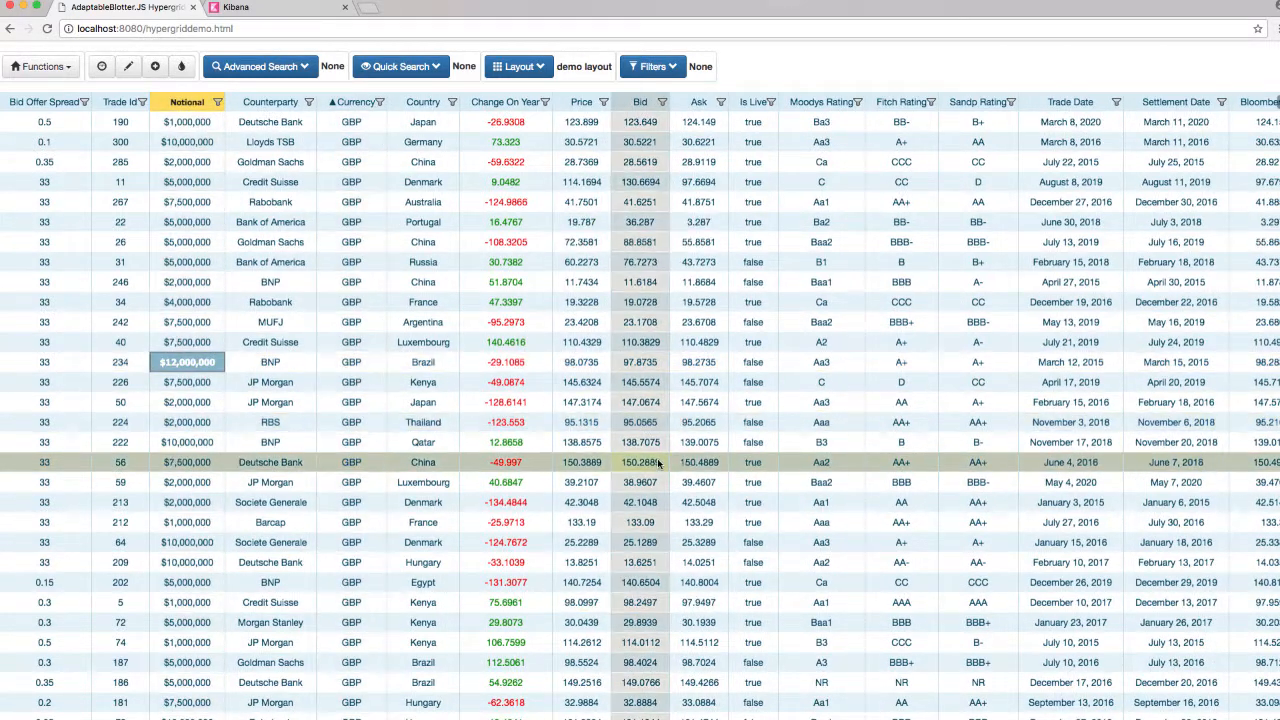
Set the Trade Date of trades 56 and 213 to the next work day, September 1, 2017, using the date shortcut.
{"action": "left_click", "coordinate": [1043, 462]}
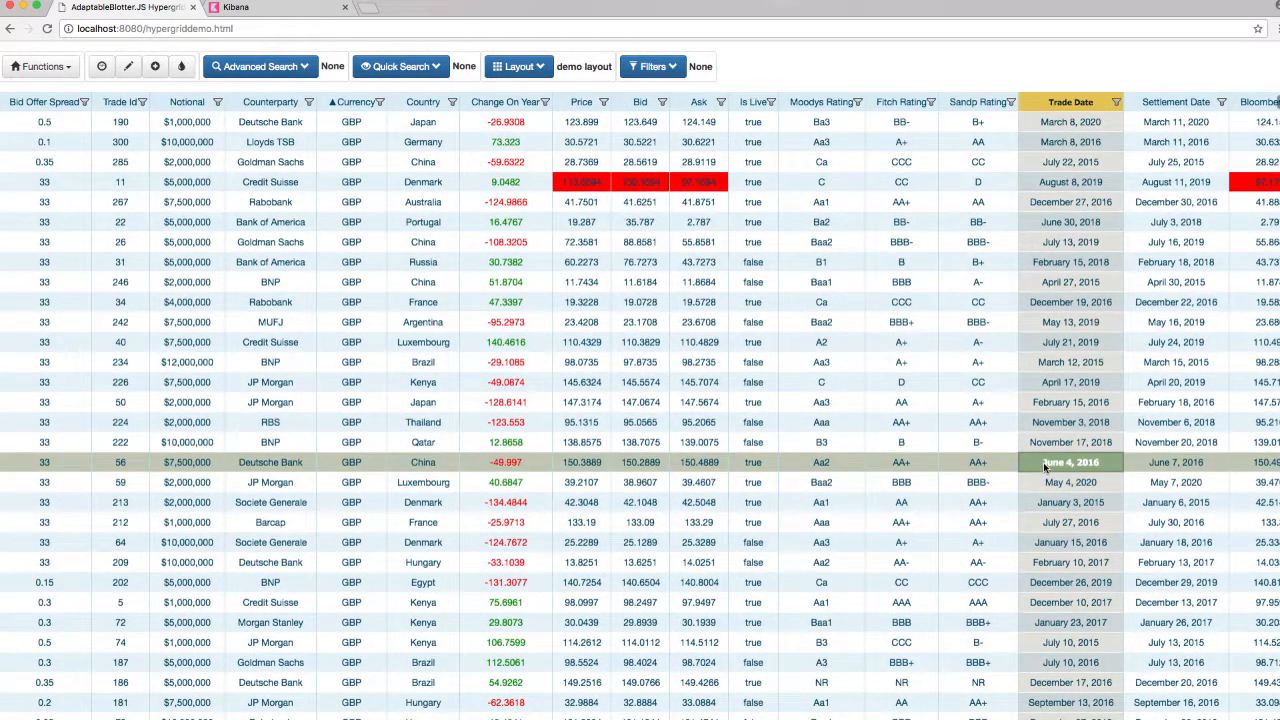
{"action": "key", "text": "t"}
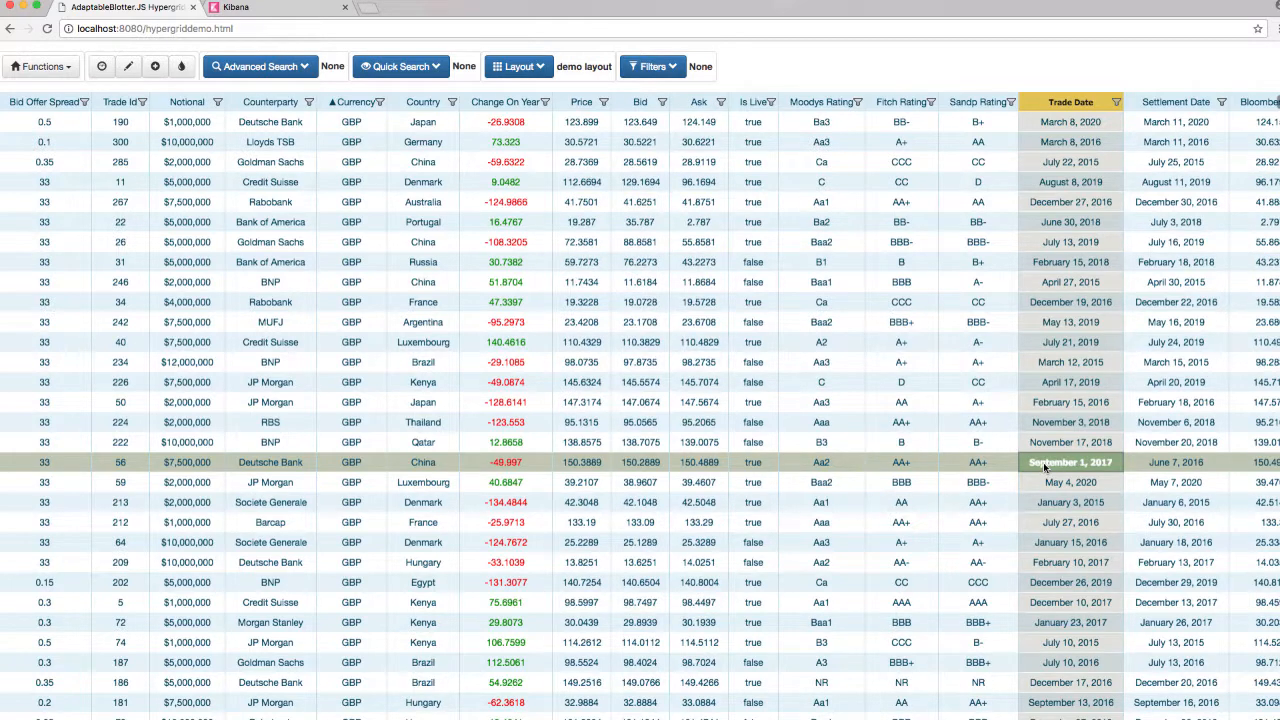
{"action": "left_click", "coordinate": [1065, 500]}
{"action": "key", "text": "t"}
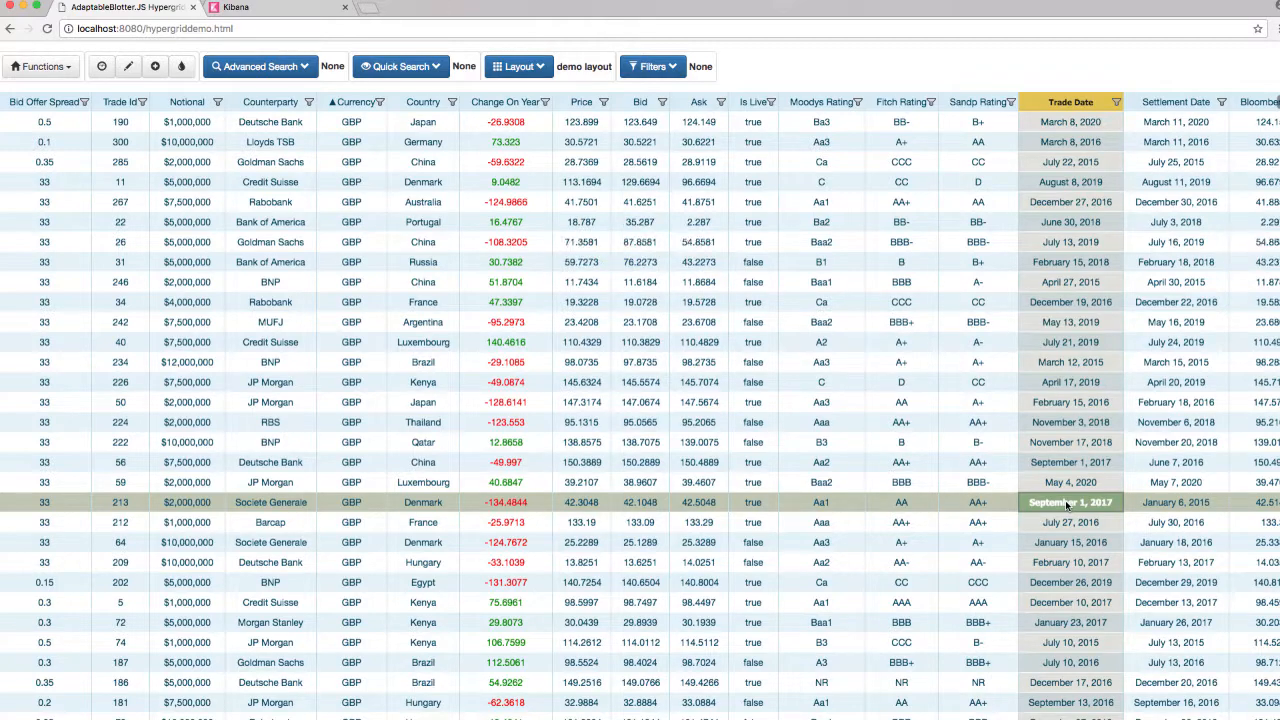
Examine the 2017 holidays in the United States calendar details, then close the calendars.
{"action": "left_click", "coordinate": [42, 66]}
{"action": "left_click", "coordinate": [48, 109]}
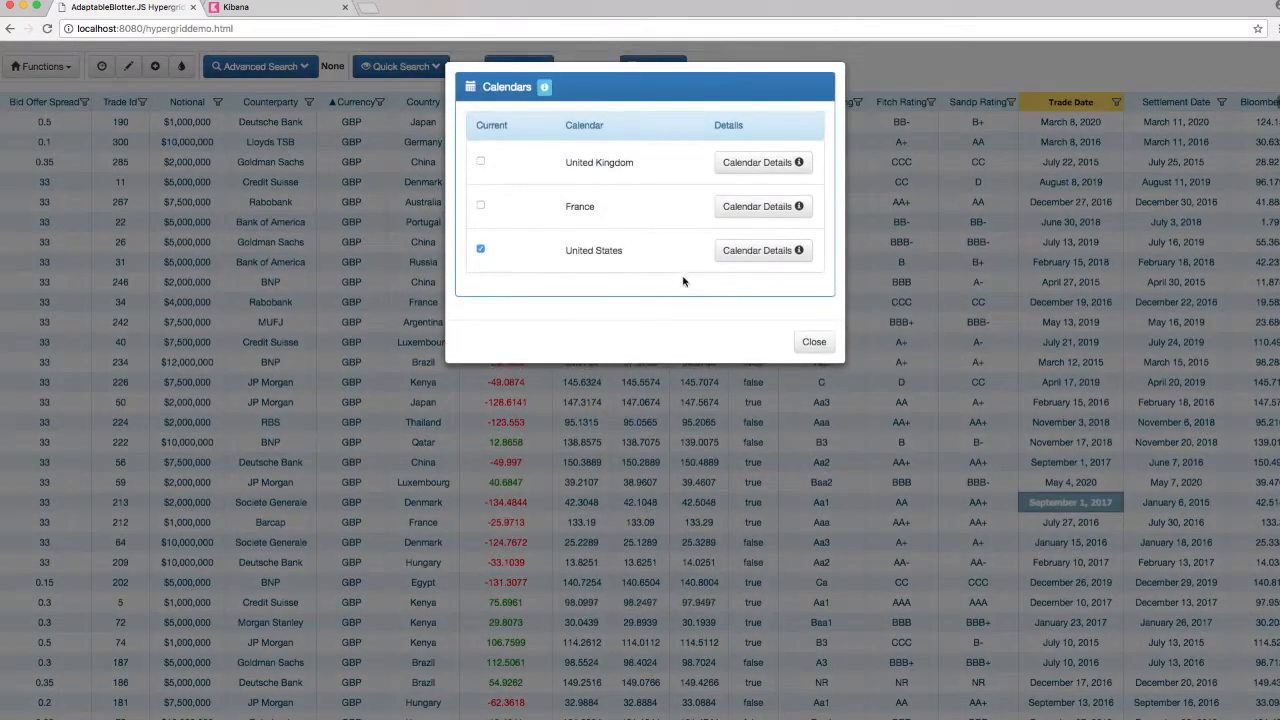
{"action": "left_click", "coordinate": [730, 257]}
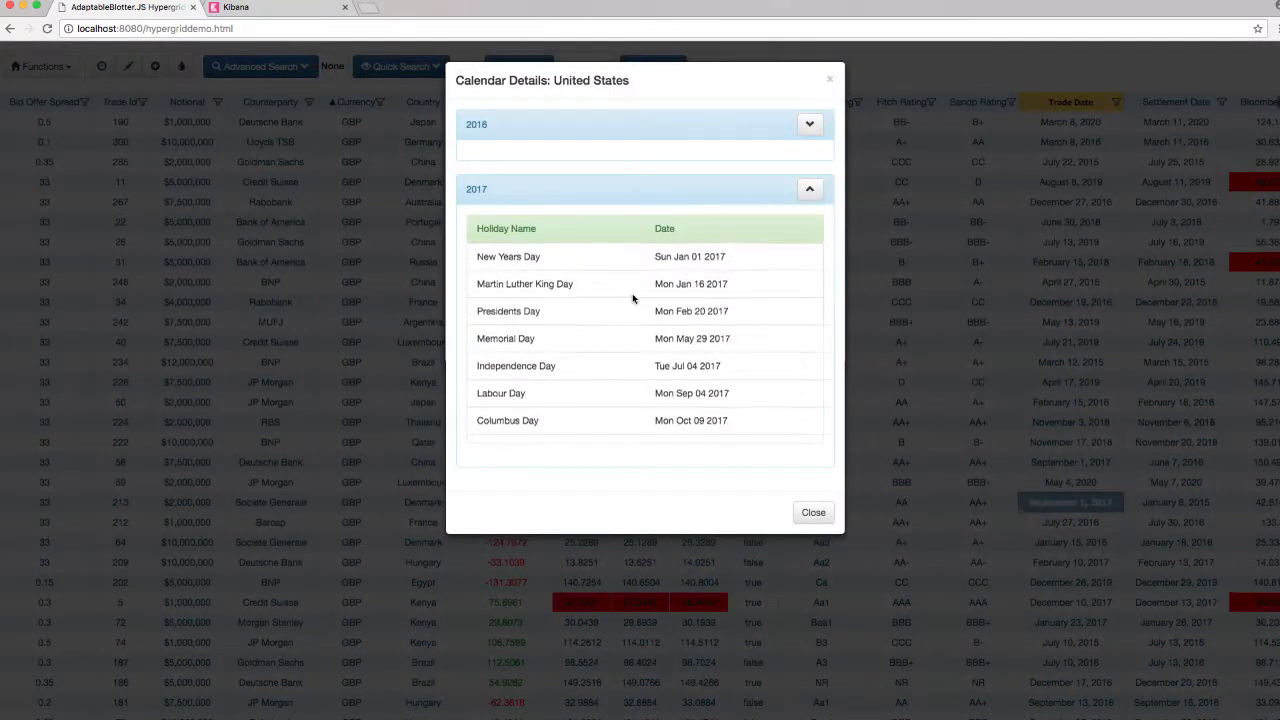
{"action": "scroll", "coordinate": [632, 297], "scroll_direction": "down", "scroll_amount": 2}
{"action": "scroll", "coordinate": [632, 297], "scroll_direction": "up", "scroll_amount": 1}
{"action": "scroll", "coordinate": [632, 297], "scroll_direction": "down", "scroll_amount": 2}
{"action": "scroll", "coordinate": [632, 297], "scroll_direction": "up", "scroll_amount": 1}
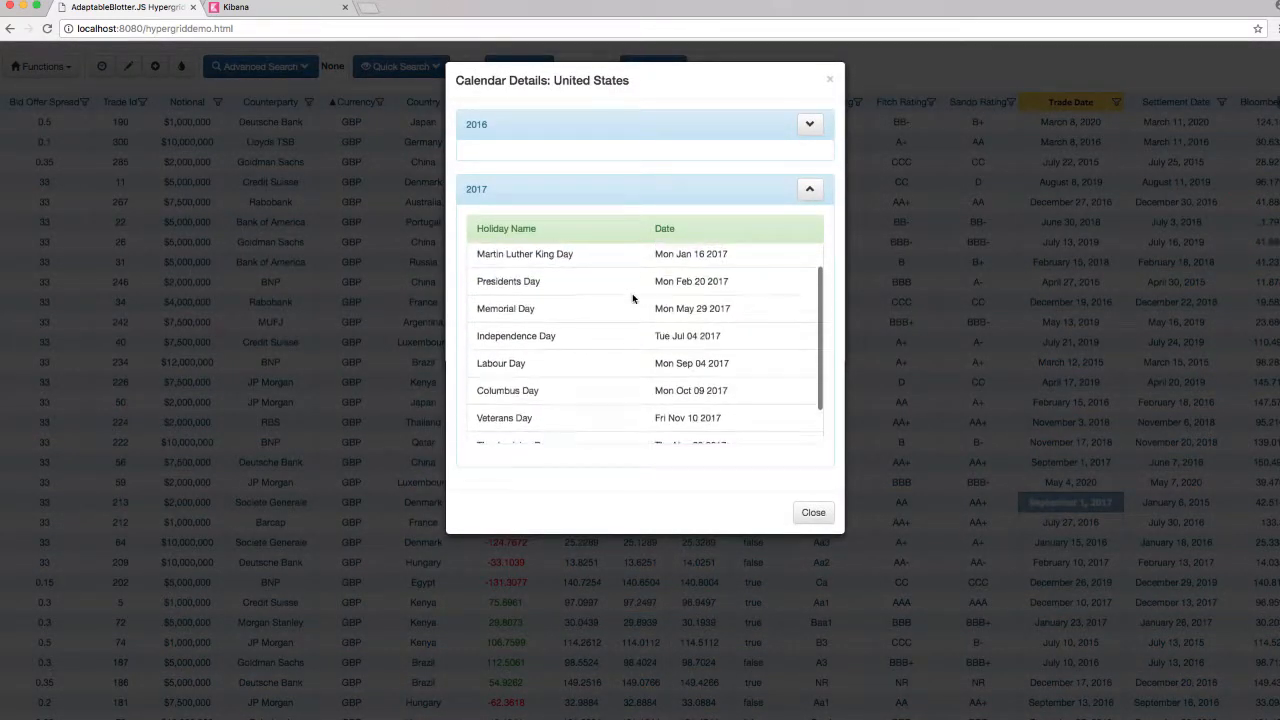
{"action": "left_click", "coordinate": [813, 512]}
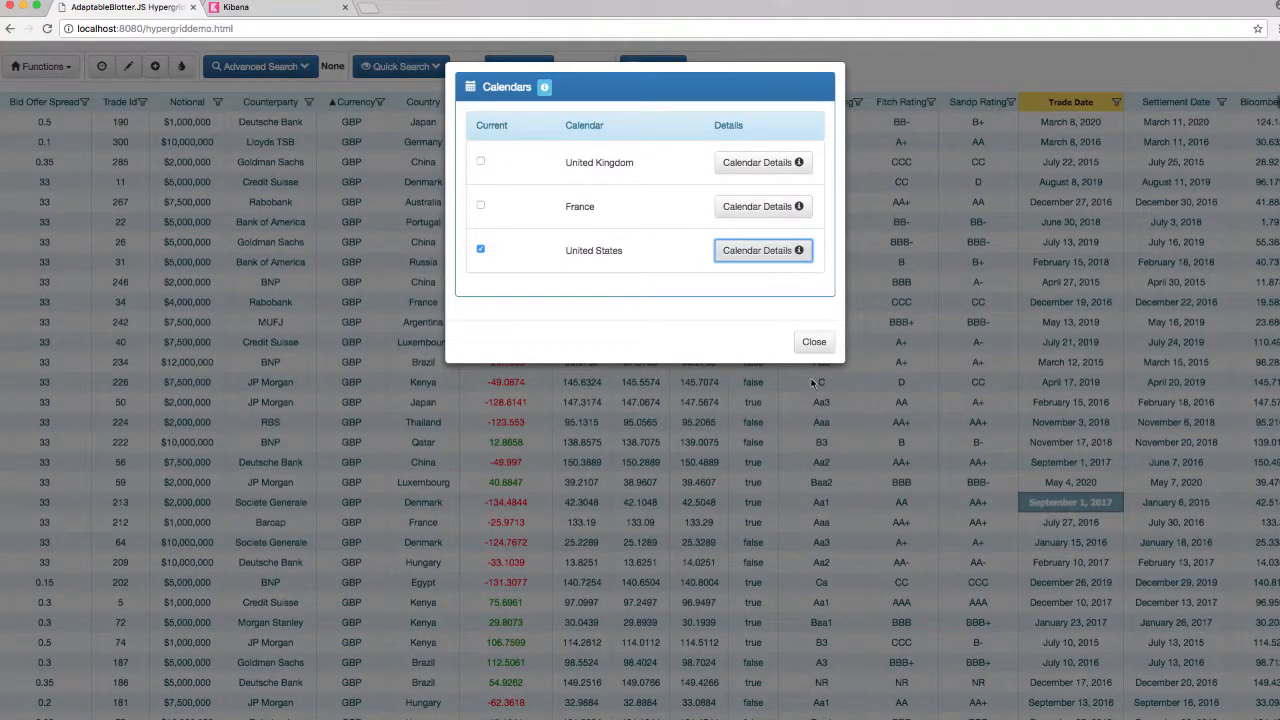
{"action": "left_click", "coordinate": [812, 343]}
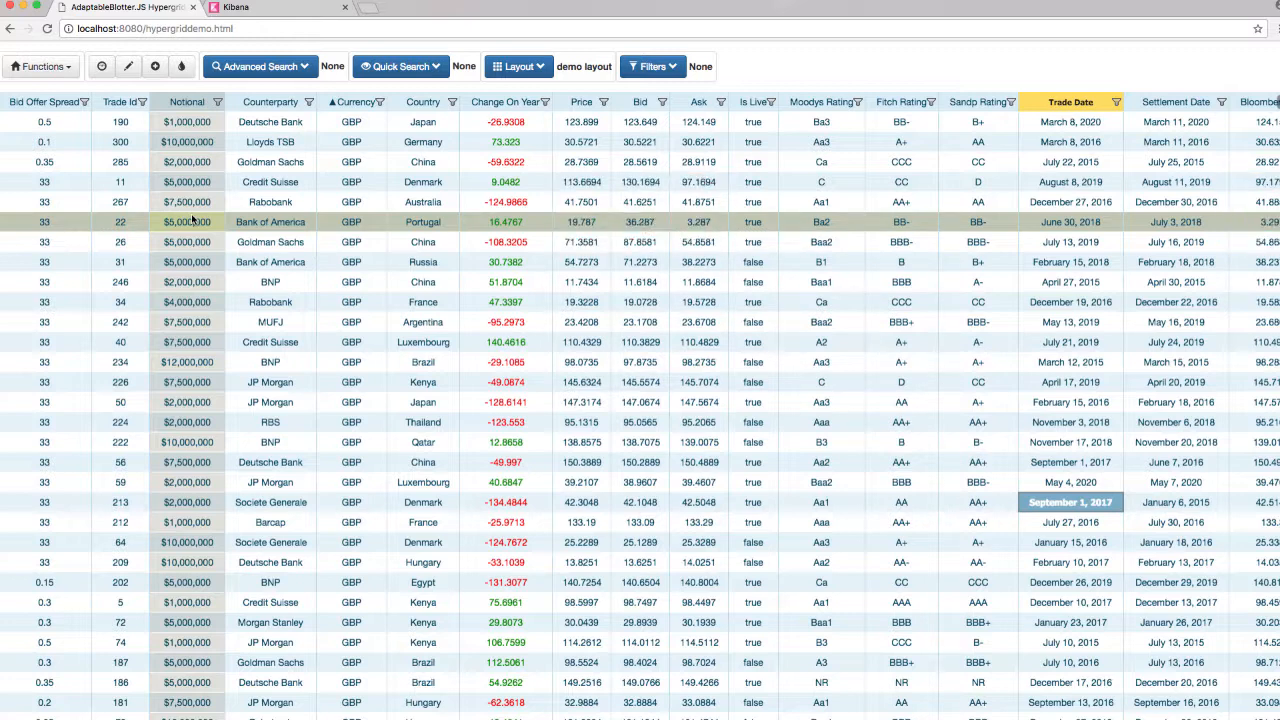
Create a cell validation rule for the Notional column that allows no changes and prevents the cell edit, without a validation query.
{"action": "left_click", "coordinate": [42, 66]}
{"action": "left_click", "coordinate": [57, 127]}
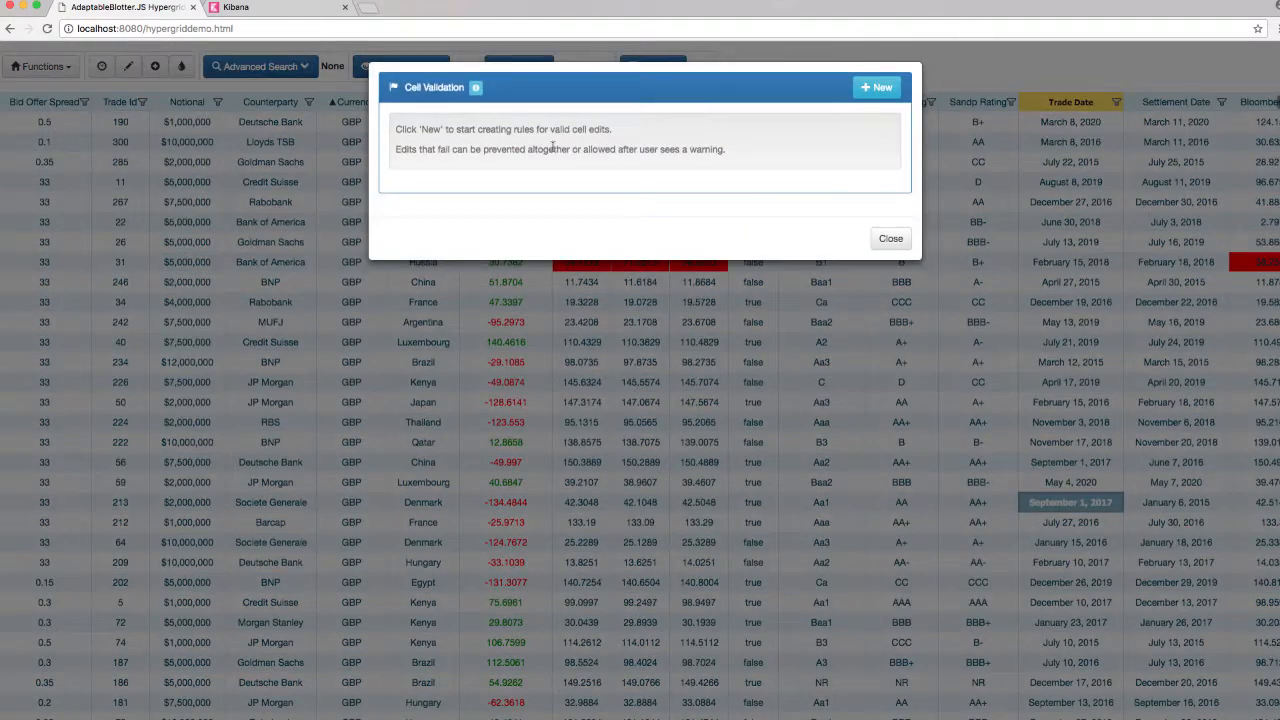
{"action": "left_click", "coordinate": [870, 89]}
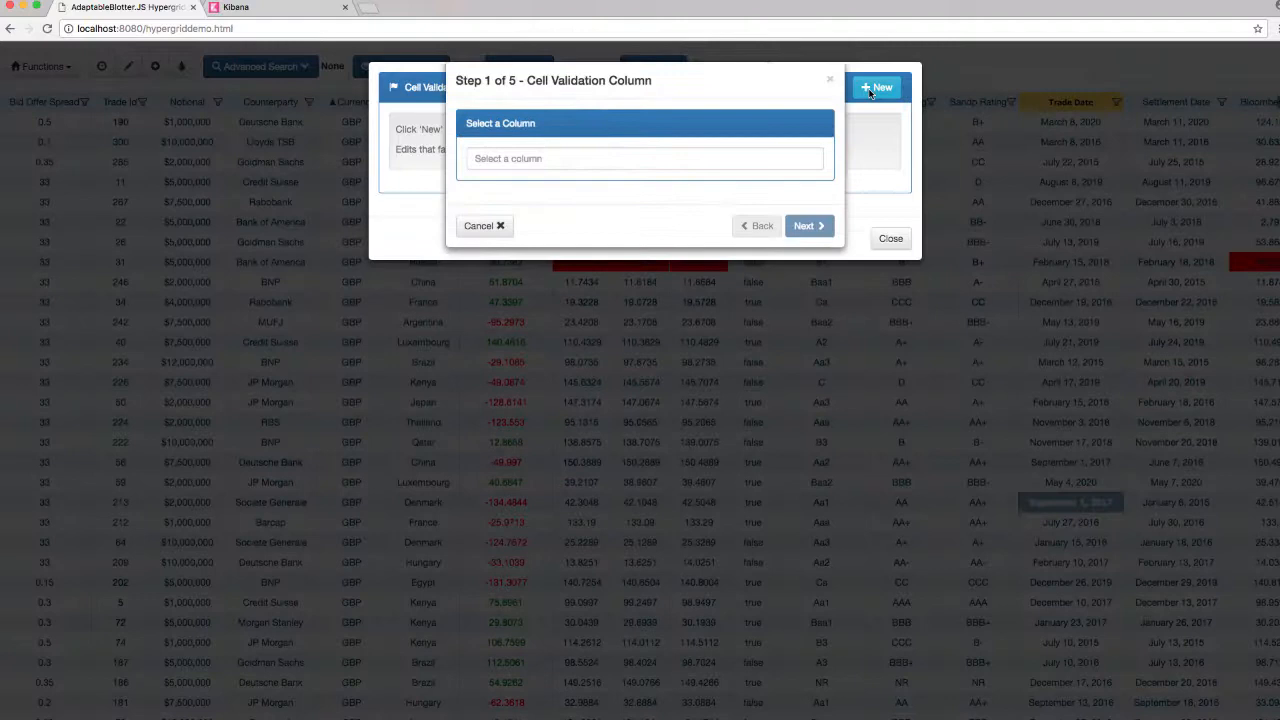
{"action": "left_click", "coordinate": [605, 157]}
{"action": "scroll", "coordinate": [537, 277], "scroll_direction": "down", "scroll_amount": 3}
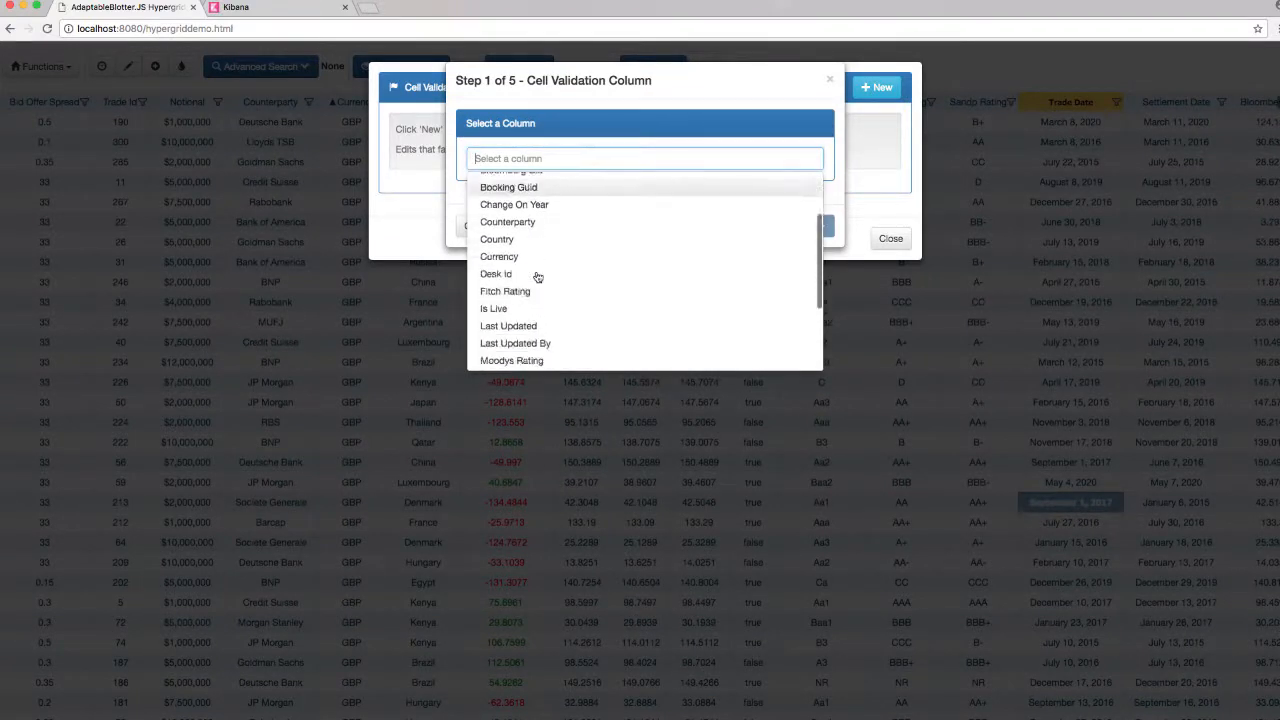
{"action": "left_click", "coordinate": [503, 317]}
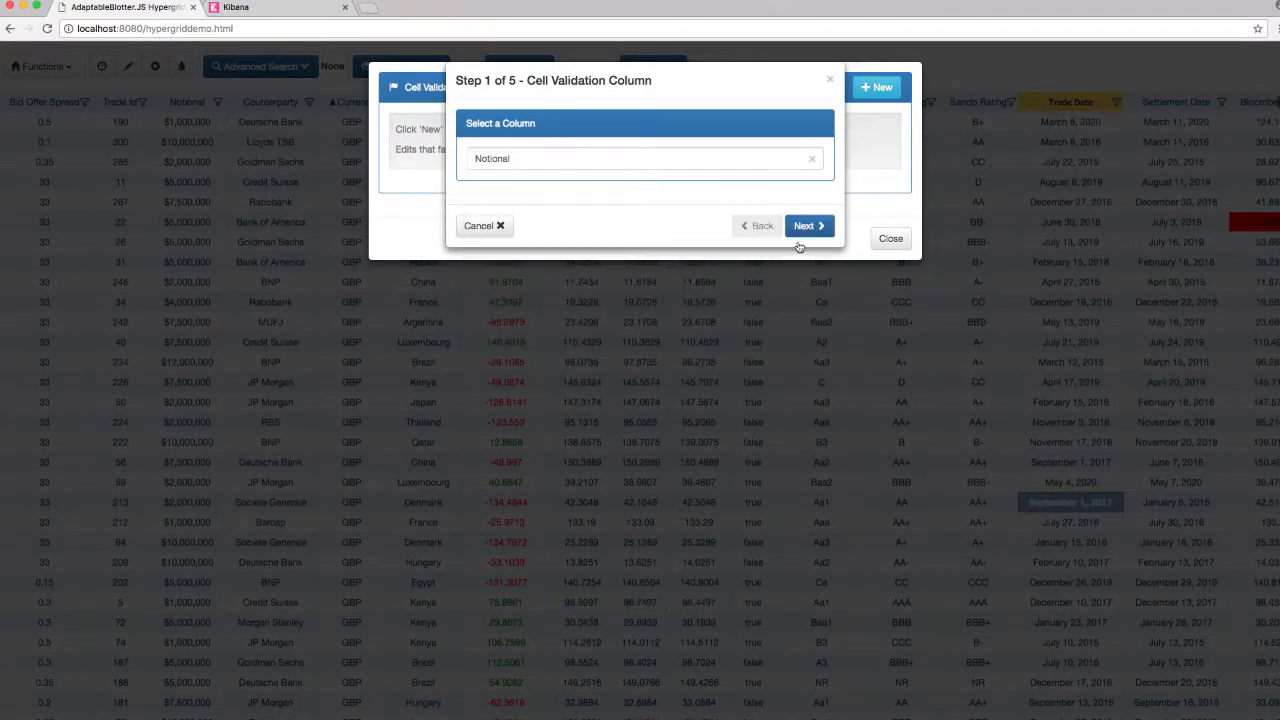
{"action": "left_click", "coordinate": [800, 227]}
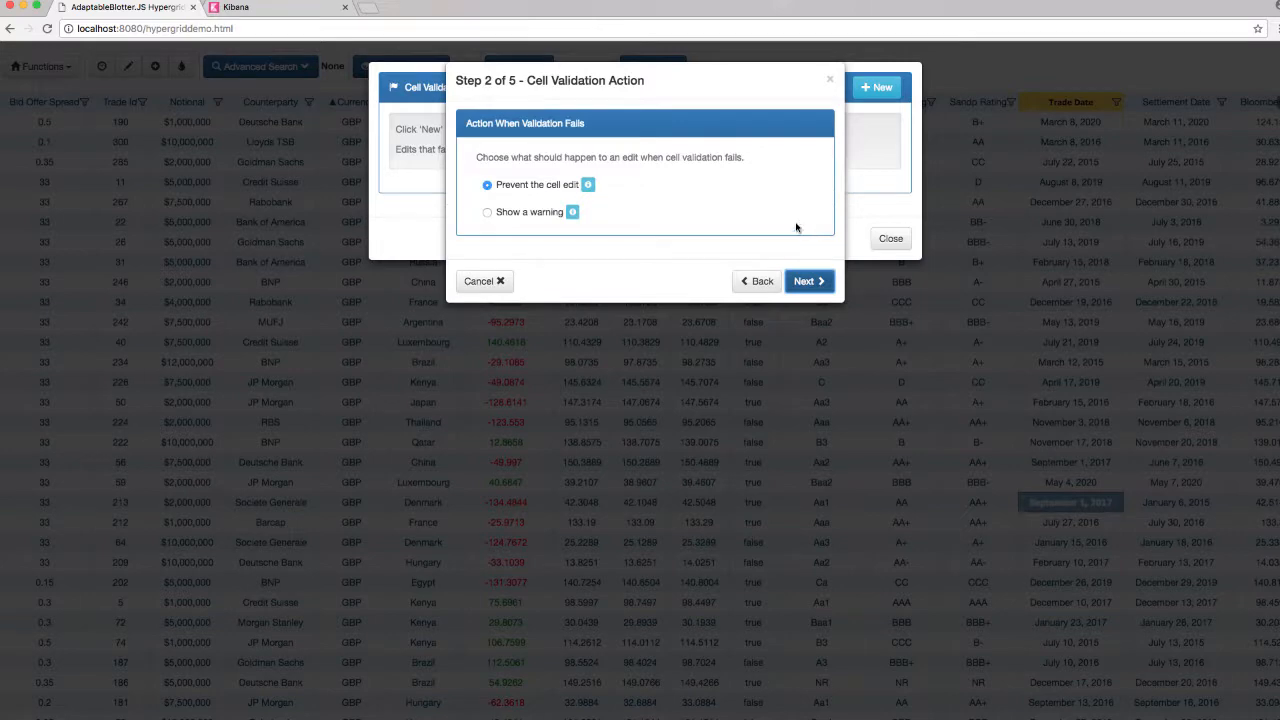
{"action": "left_click", "coordinate": [817, 284]}
{"action": "left_click", "coordinate": [803, 317]}
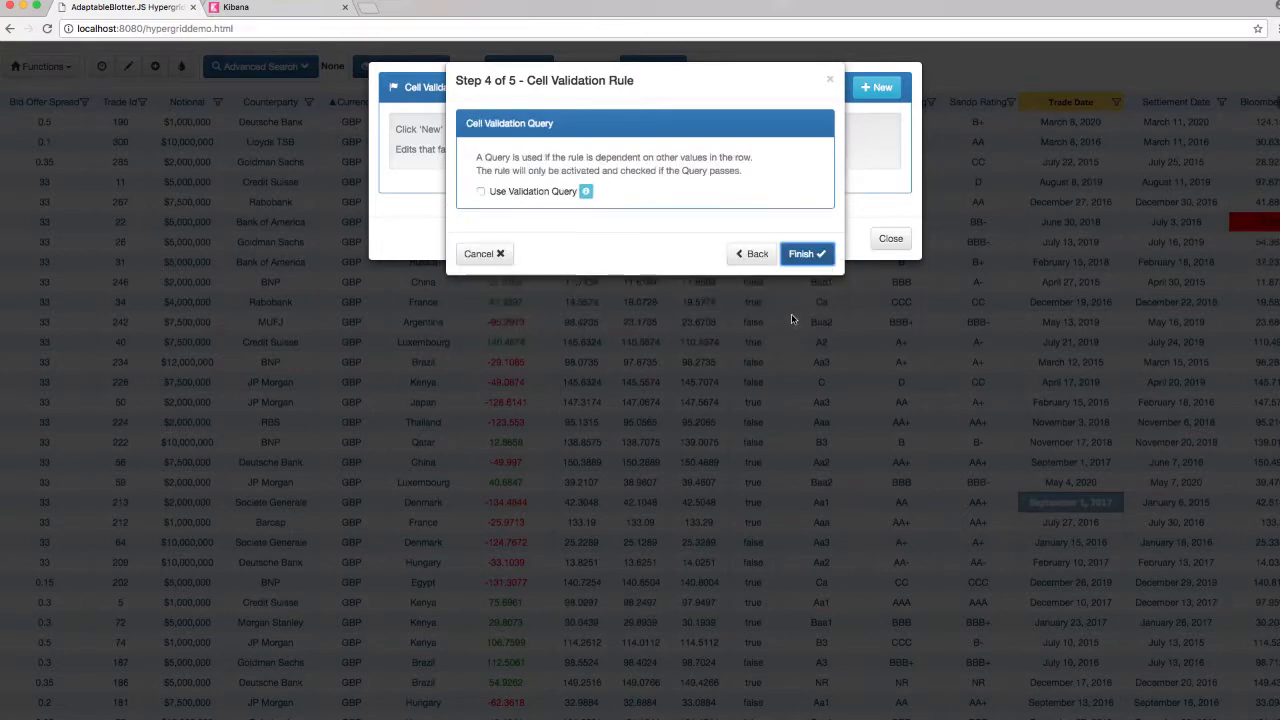
{"action": "left_click", "coordinate": [805, 254]}
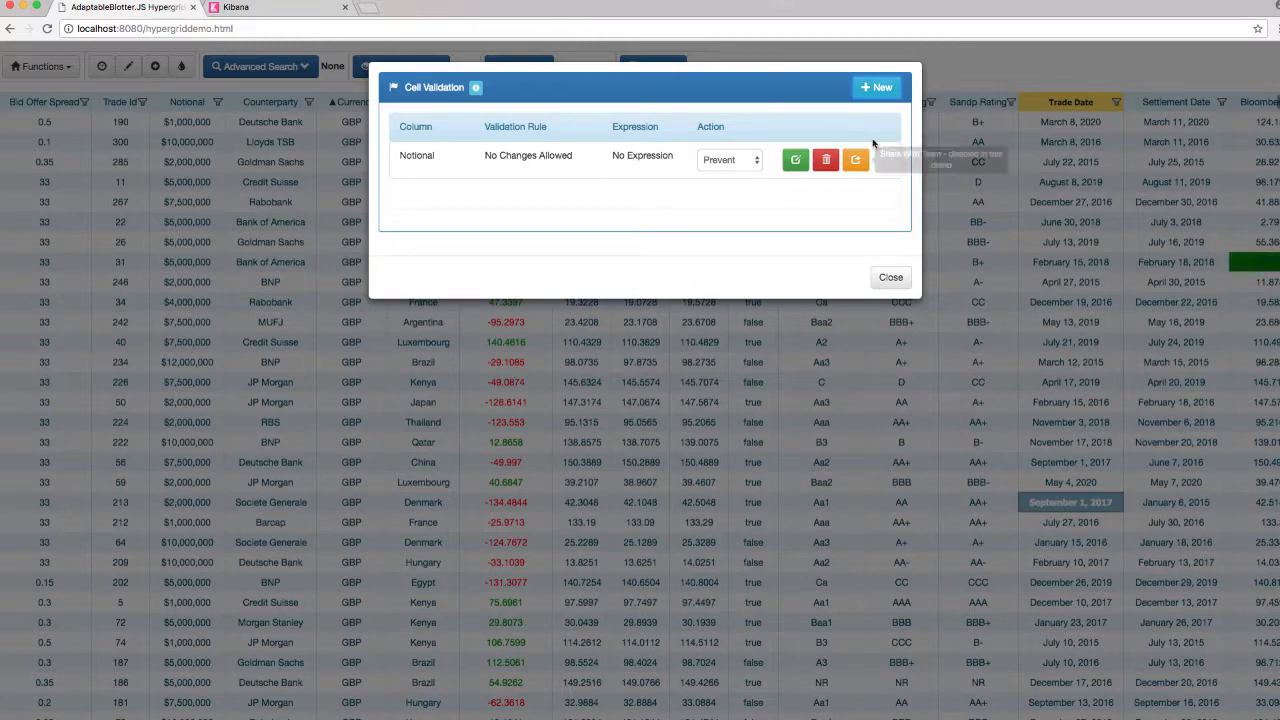
{"action": "left_click", "coordinate": [890, 277]}
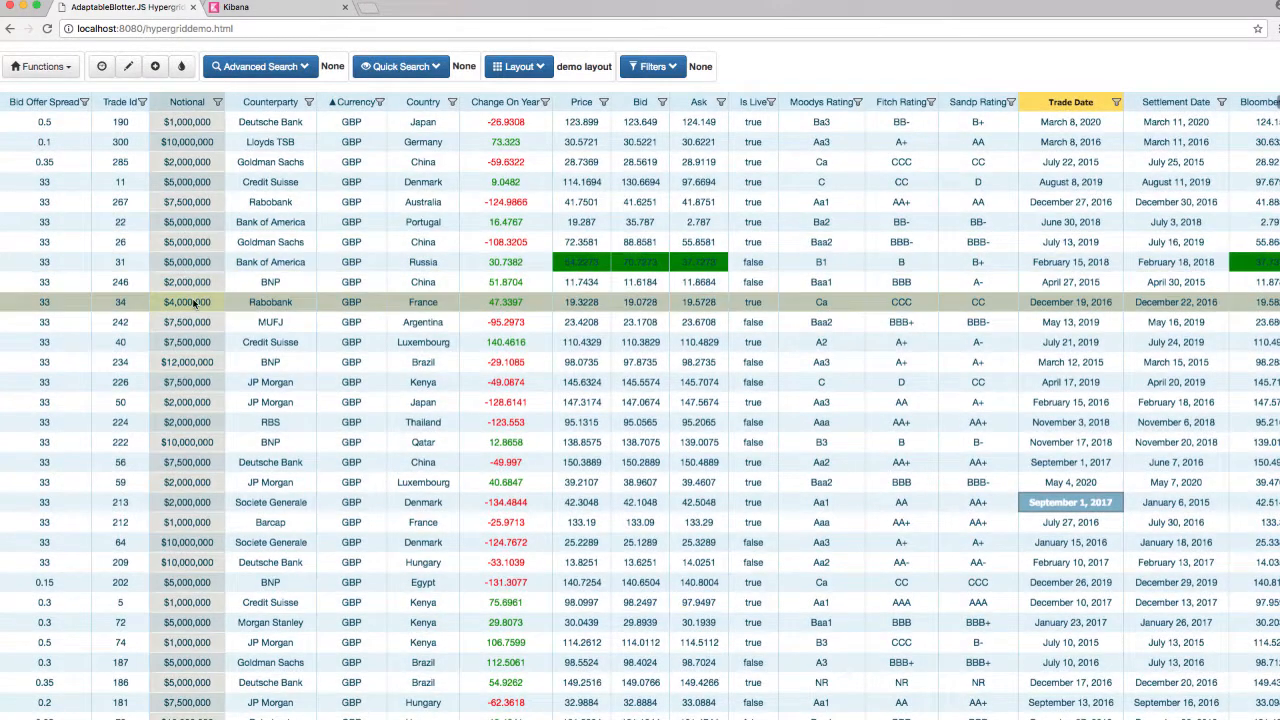
Try to change the Notional of trade 34 to 5 to test the validation rule.
{"action": "double_click", "coordinate": [199, 301]}
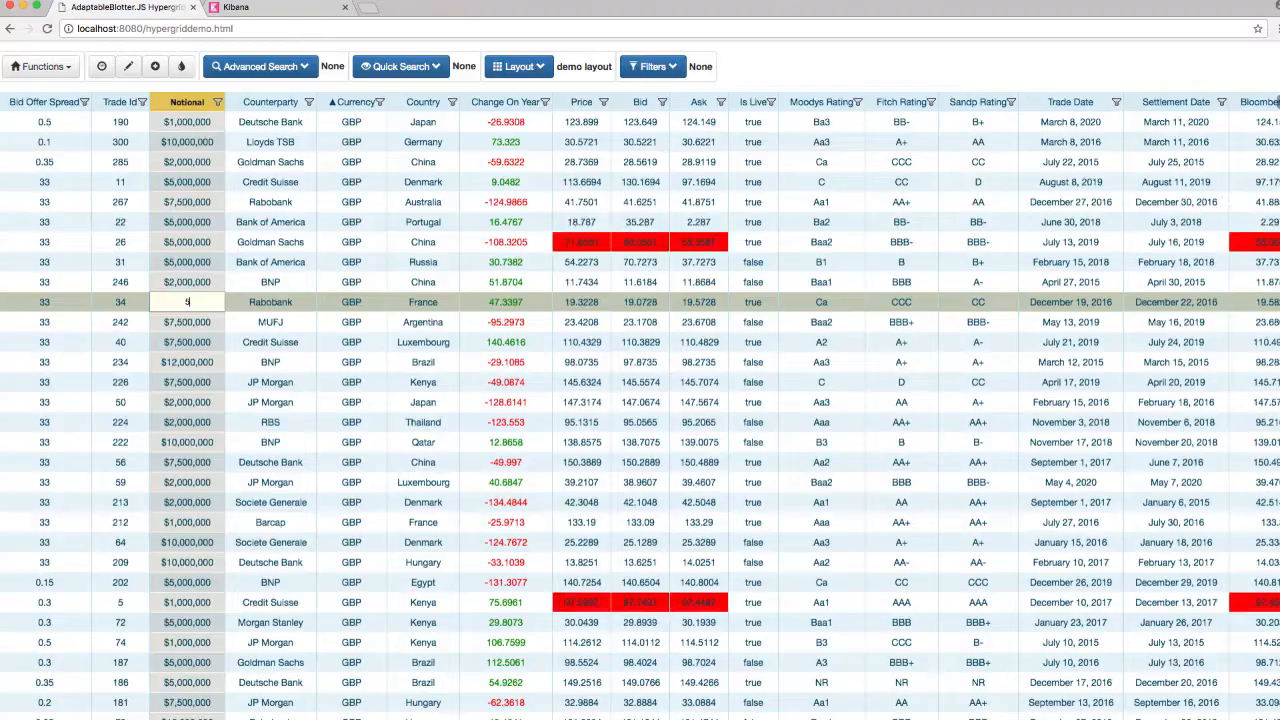
{"action": "key", "text": "Return"}
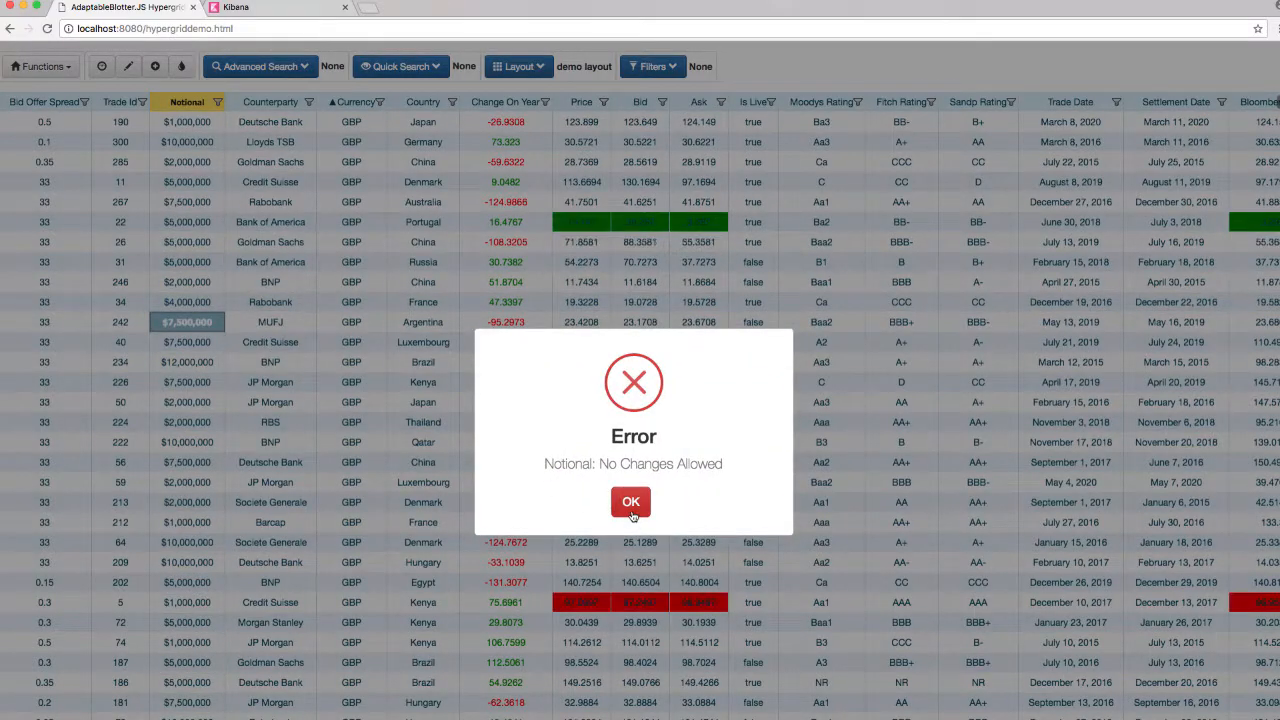
{"action": "left_click", "coordinate": [632, 514]}
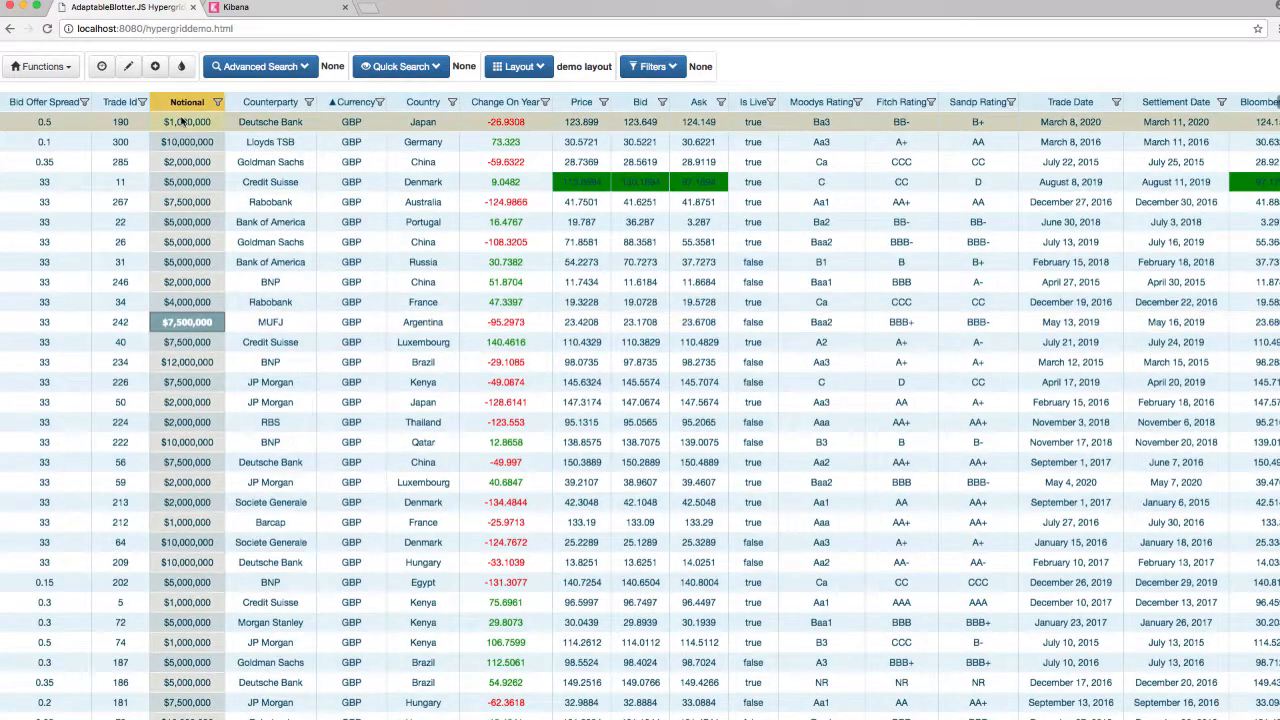
Start a new cell validation rule for the Bid Offer Spread column that shows a warning when validation fails.
{"action": "left_click", "coordinate": [50, 67]}
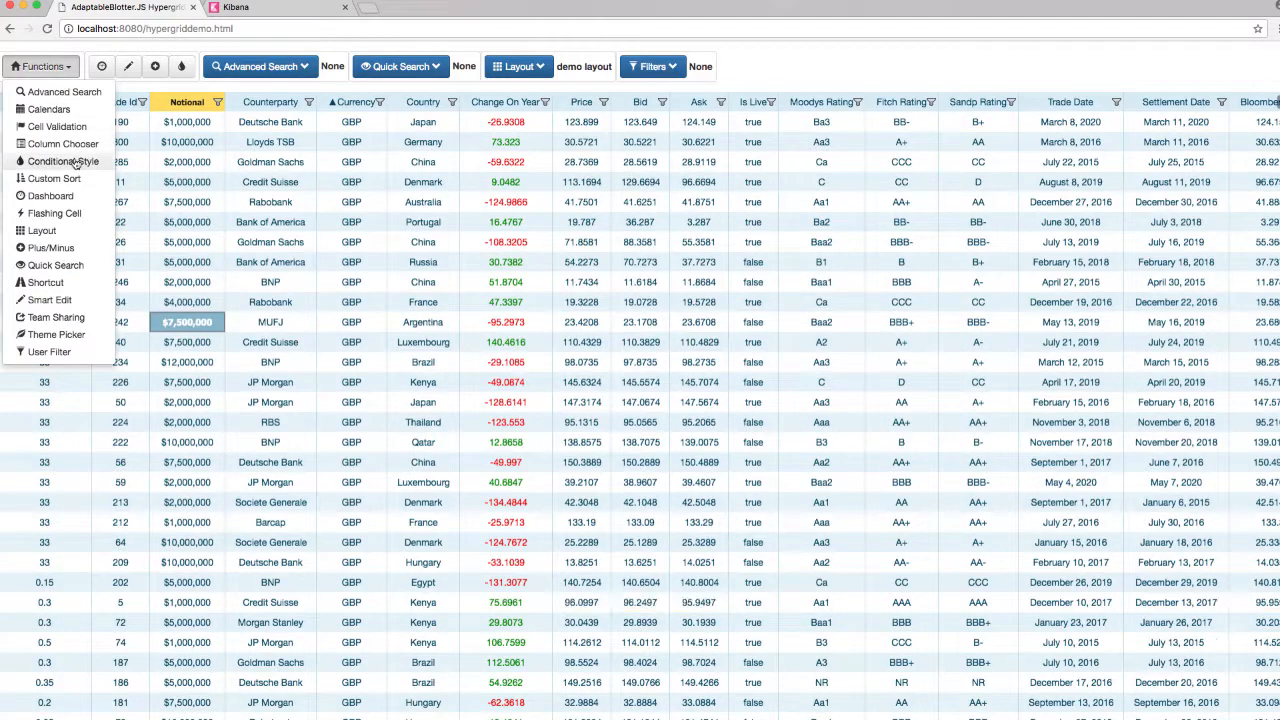
{"action": "left_click", "coordinate": [55, 127]}
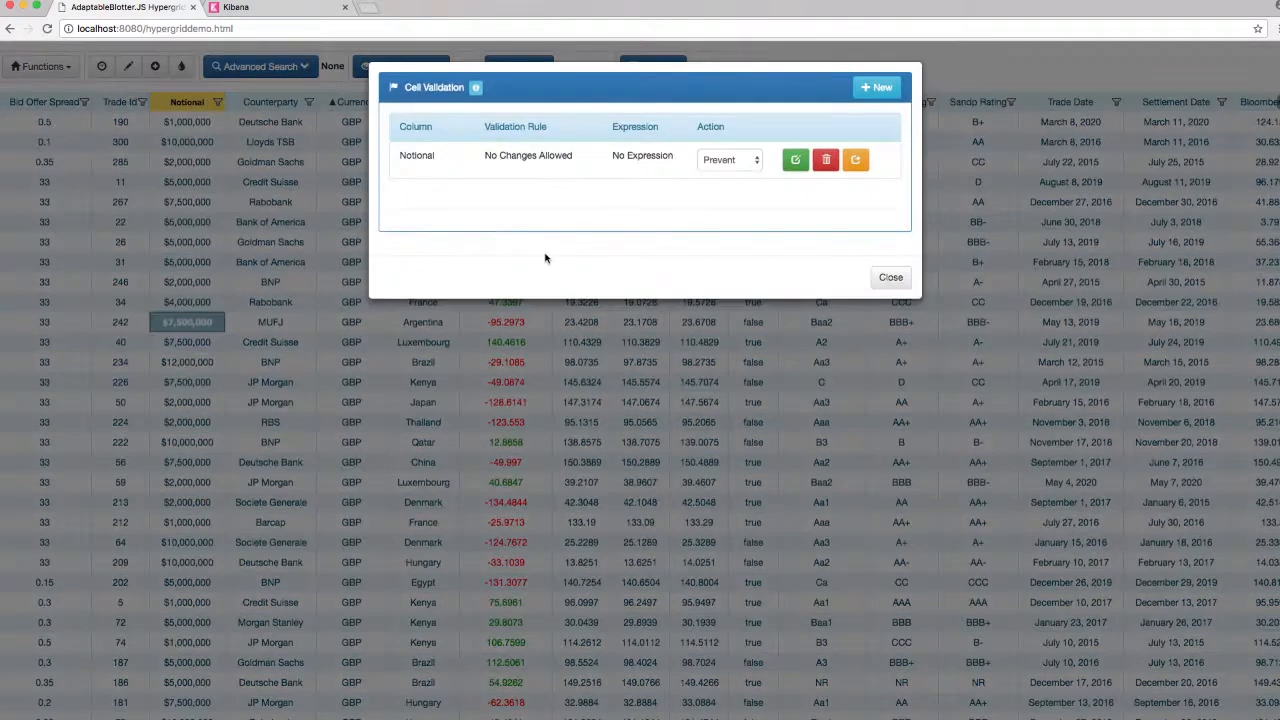
{"action": "left_click", "coordinate": [879, 90]}
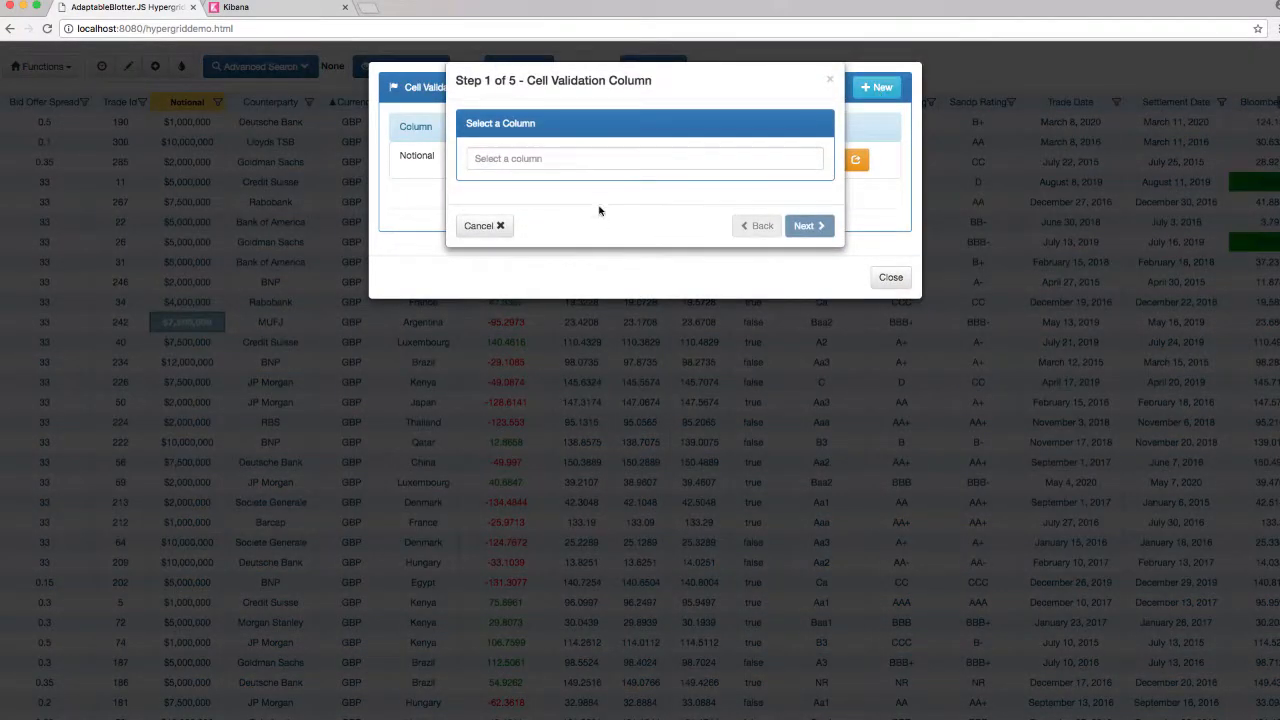
{"action": "left_click", "coordinate": [570, 157]}
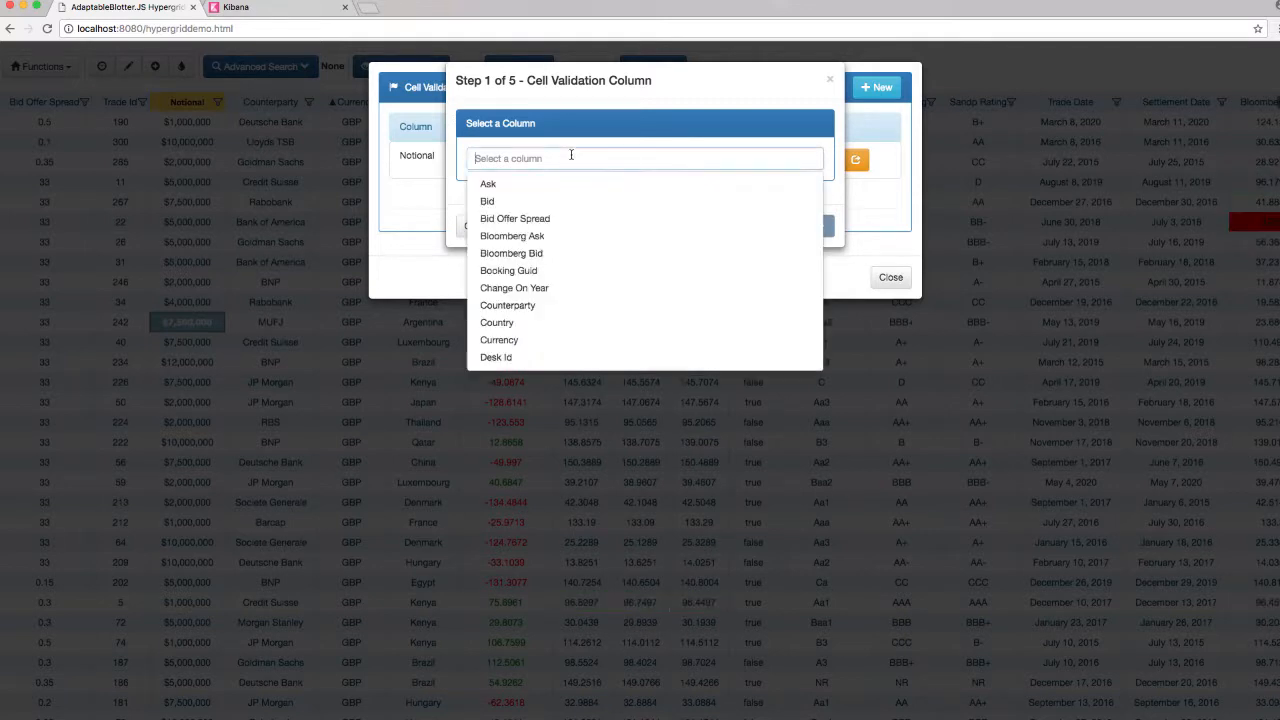
{"action": "left_click", "coordinate": [510, 223]}
{"action": "left_click", "coordinate": [807, 226]}
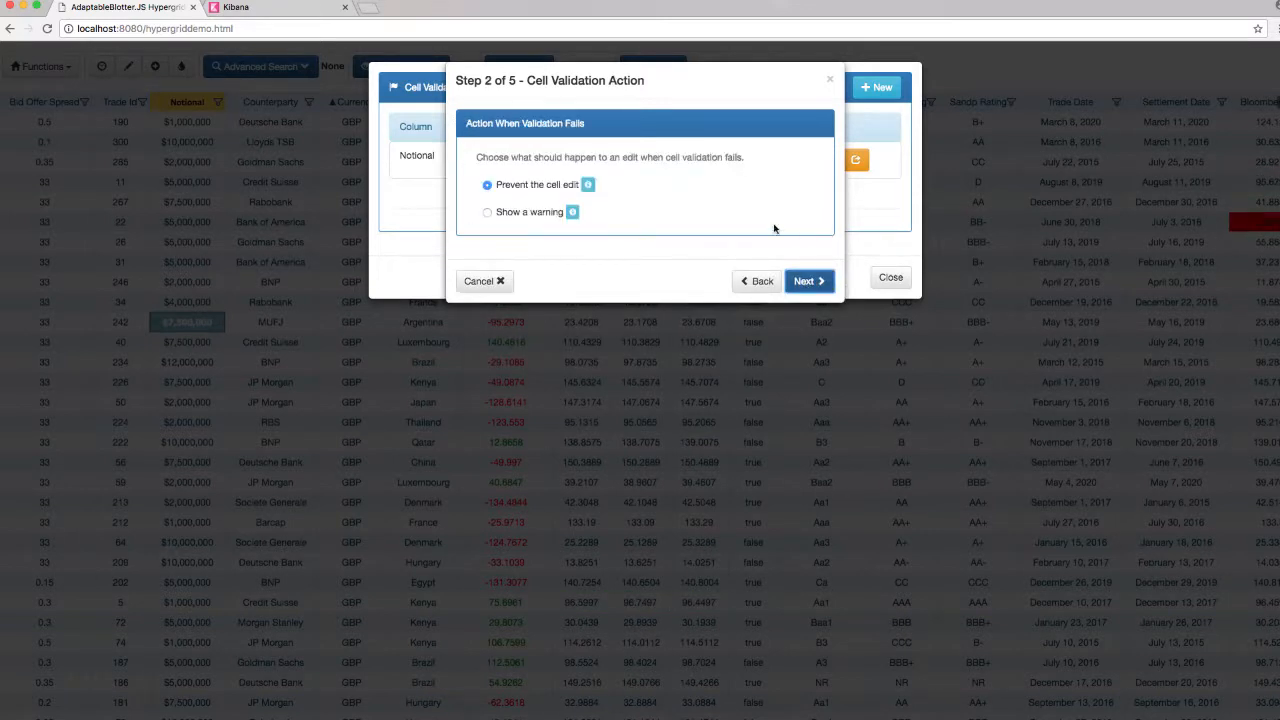
{"action": "left_click", "coordinate": [537, 213]}
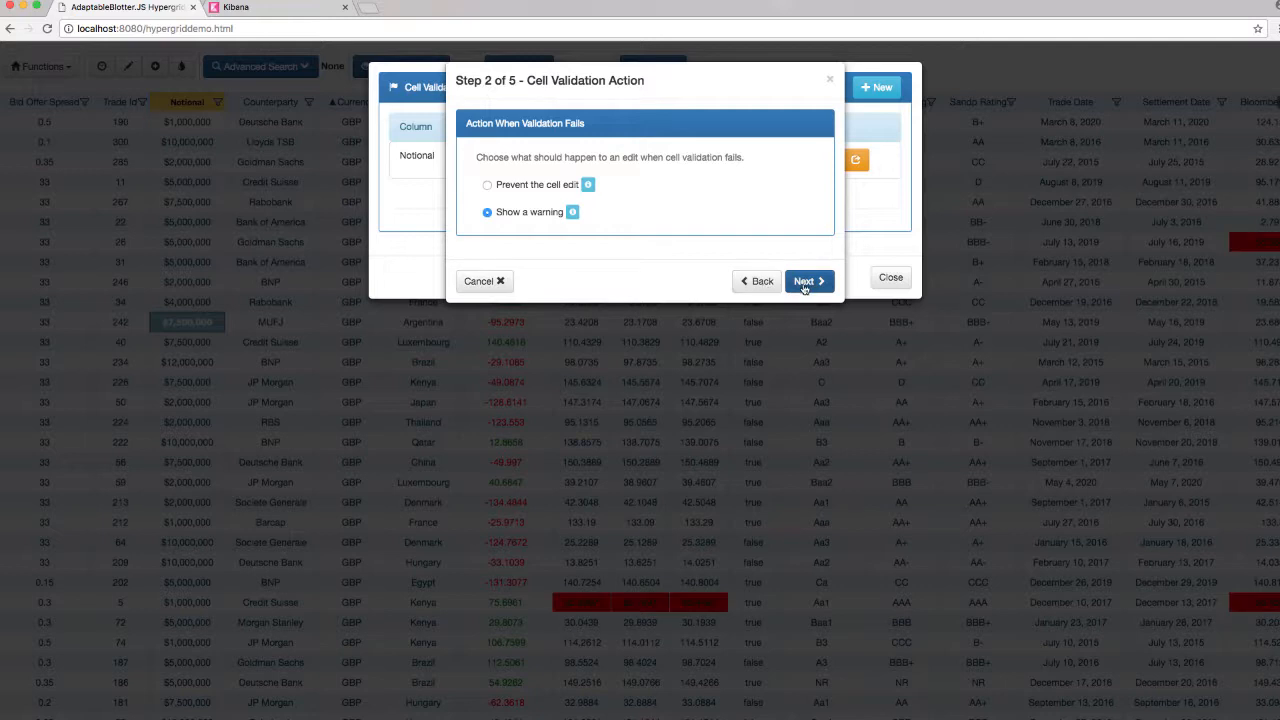
{"action": "left_click", "coordinate": [807, 281]}
Allow only edits where the new value is Less Than 3, finish the rule without a validation query, and close Cell Validation.
{"action": "left_click", "coordinate": [575, 226]}
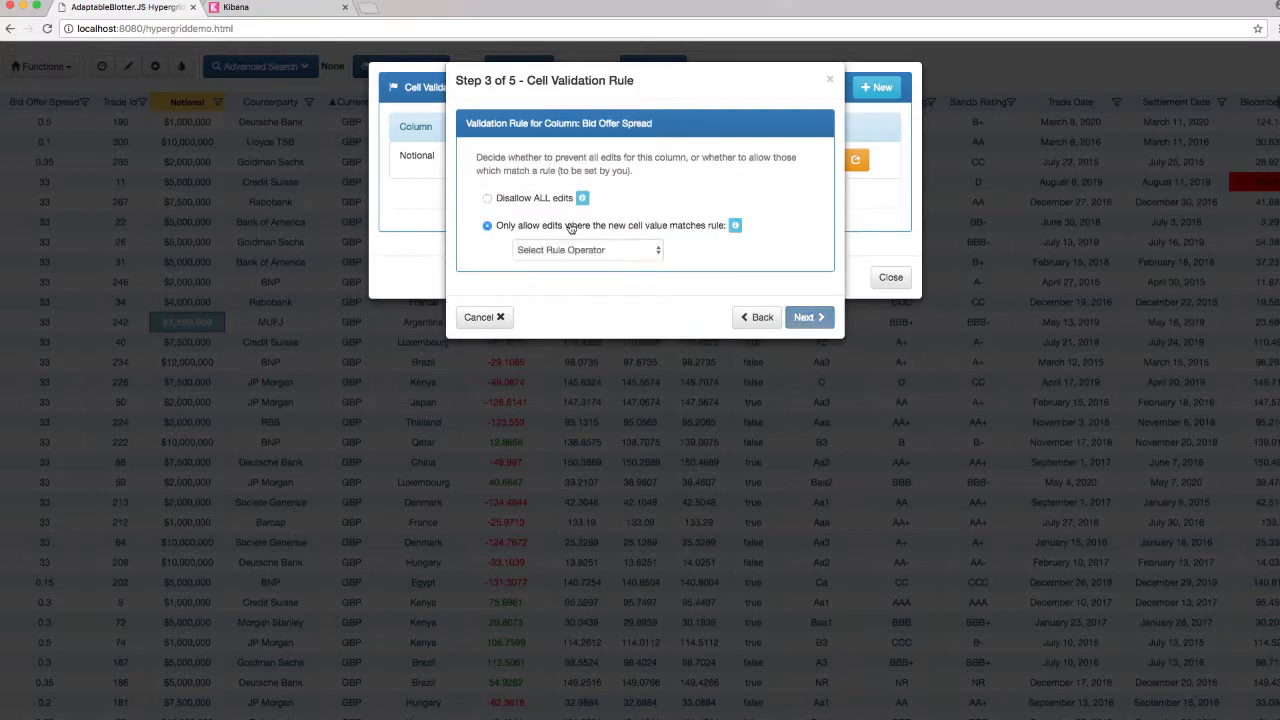
{"action": "left_click", "coordinate": [570, 251]}
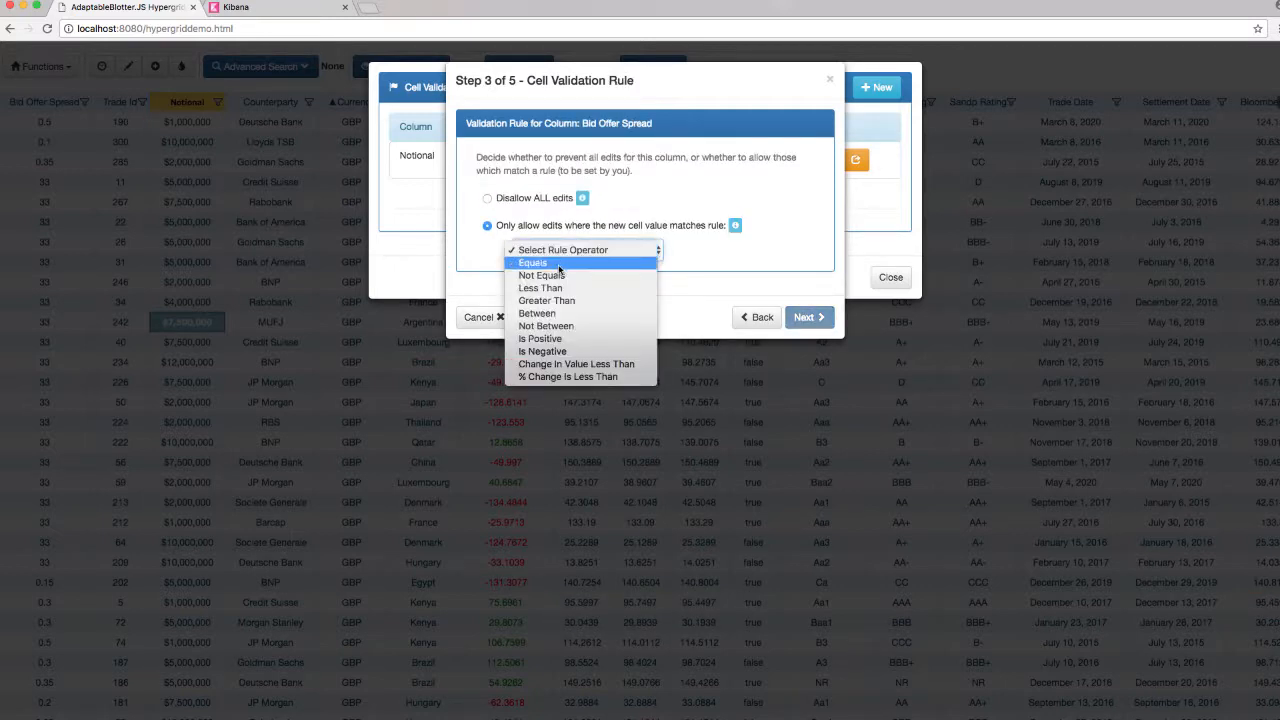
{"action": "left_click", "coordinate": [553, 289]}
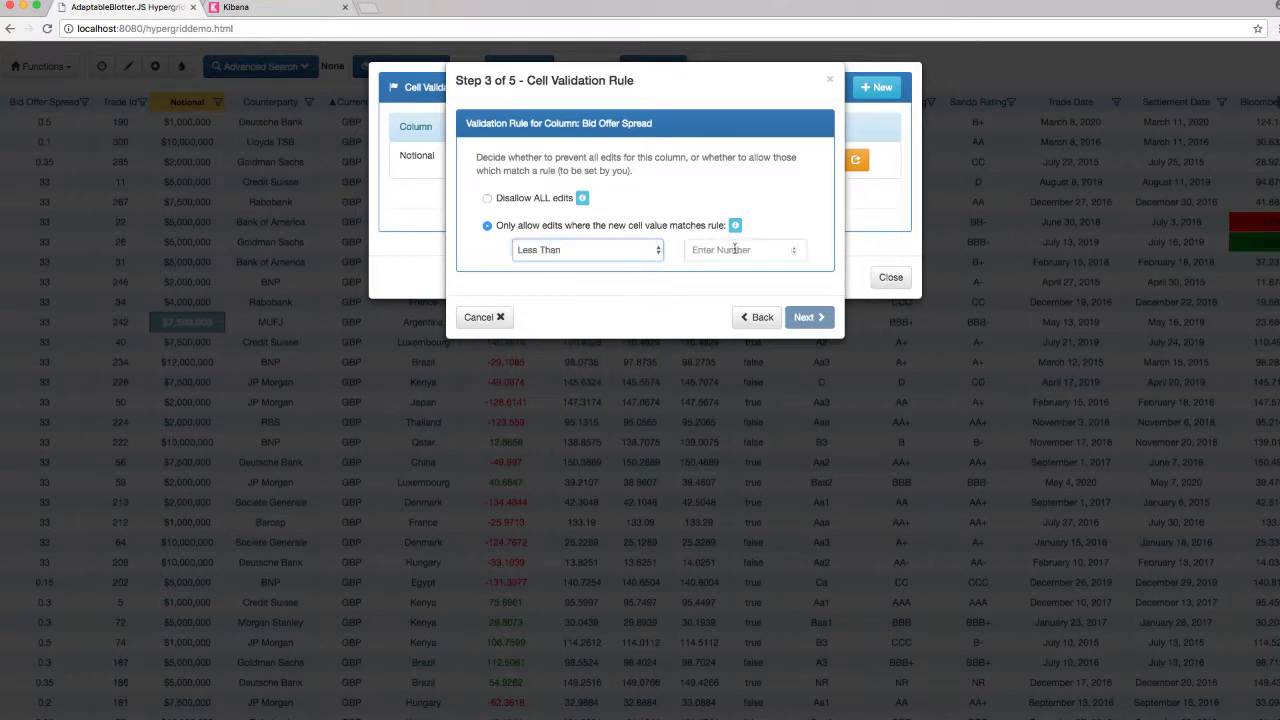
{"action": "left_click", "coordinate": [735, 249]}
{"action": "type", "text": "3"}
{"action": "left_click", "coordinate": [643, 258]}
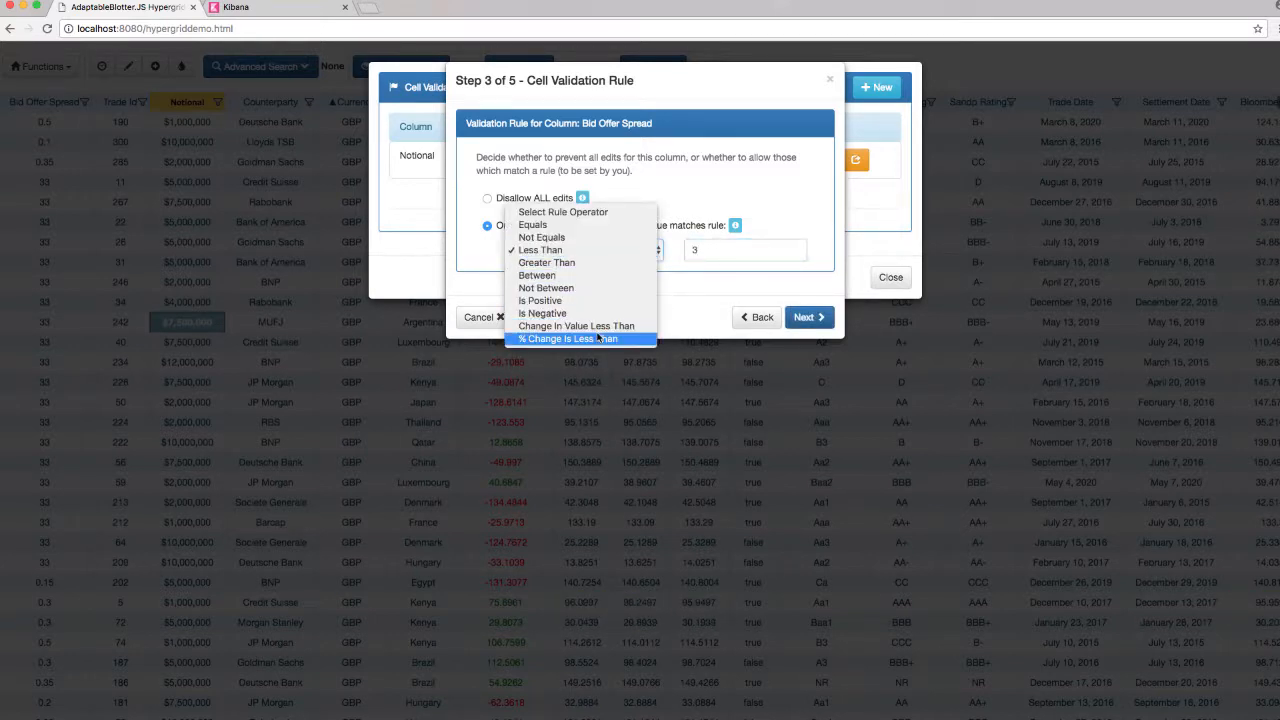
{"action": "left_click", "coordinate": [678, 289]}
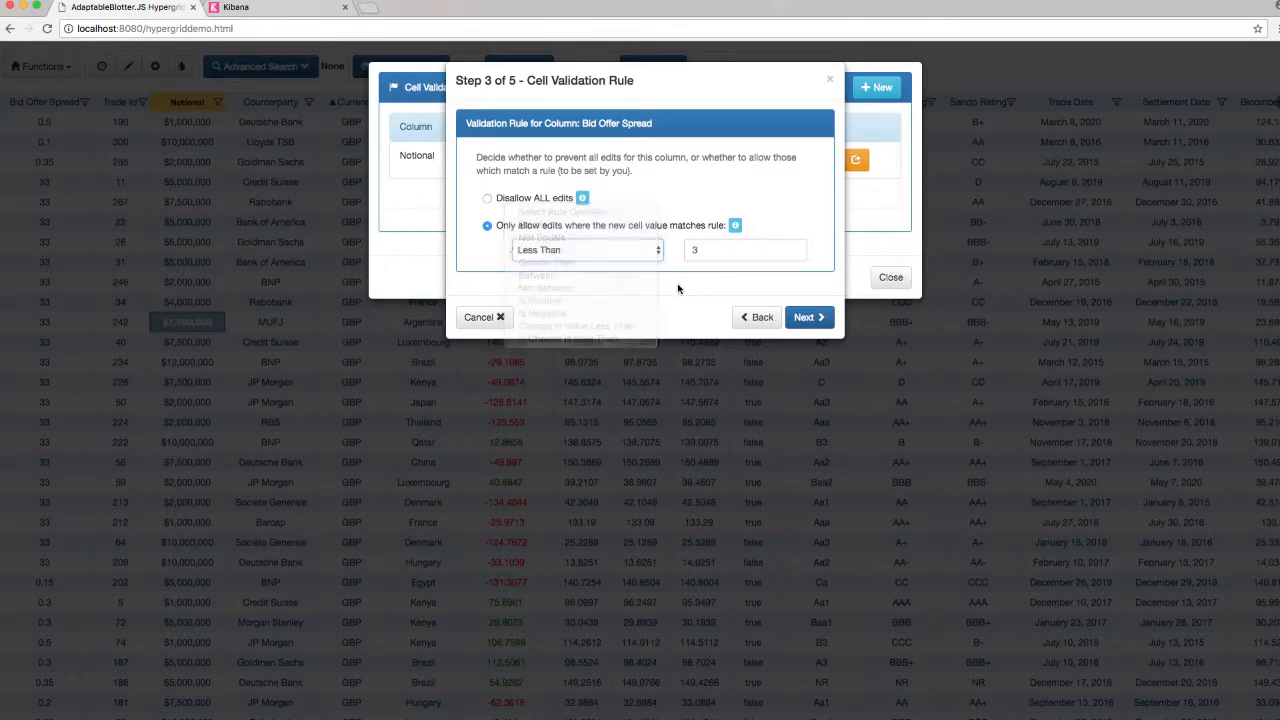
{"action": "left_click", "coordinate": [808, 318]}
{"action": "left_click", "coordinate": [805, 254]}
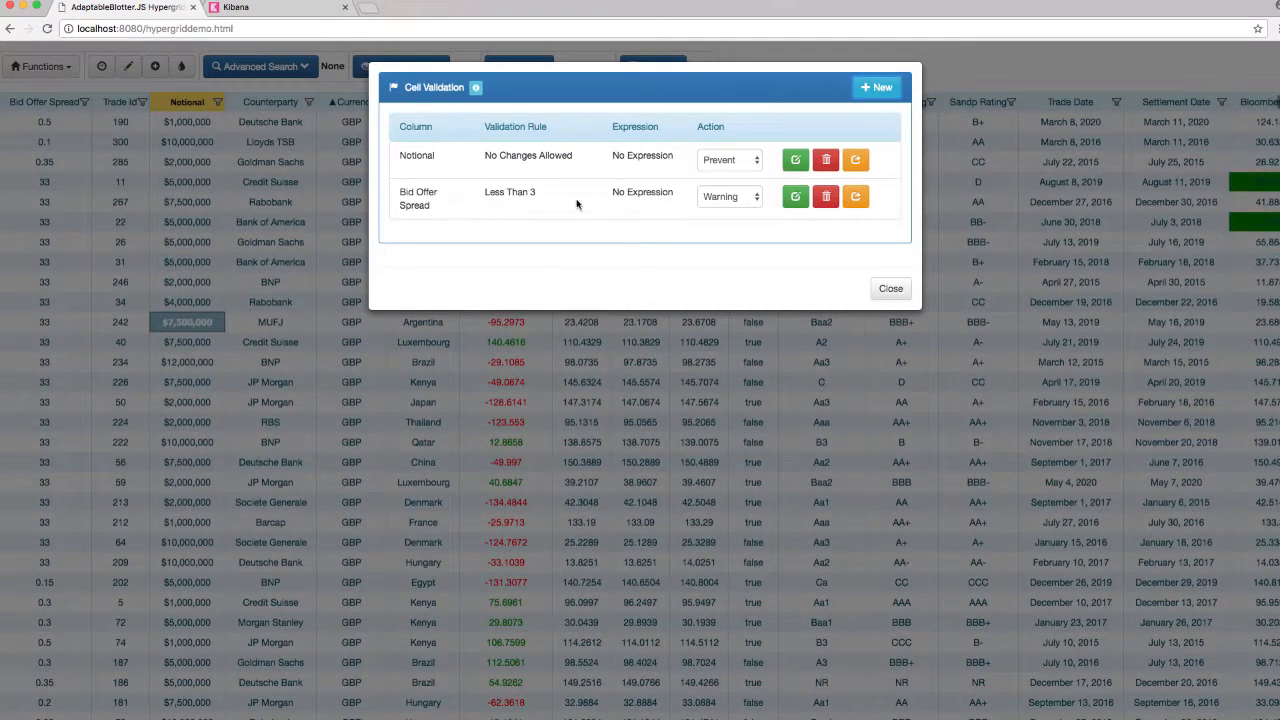
{"action": "left_click", "coordinate": [890, 289]}
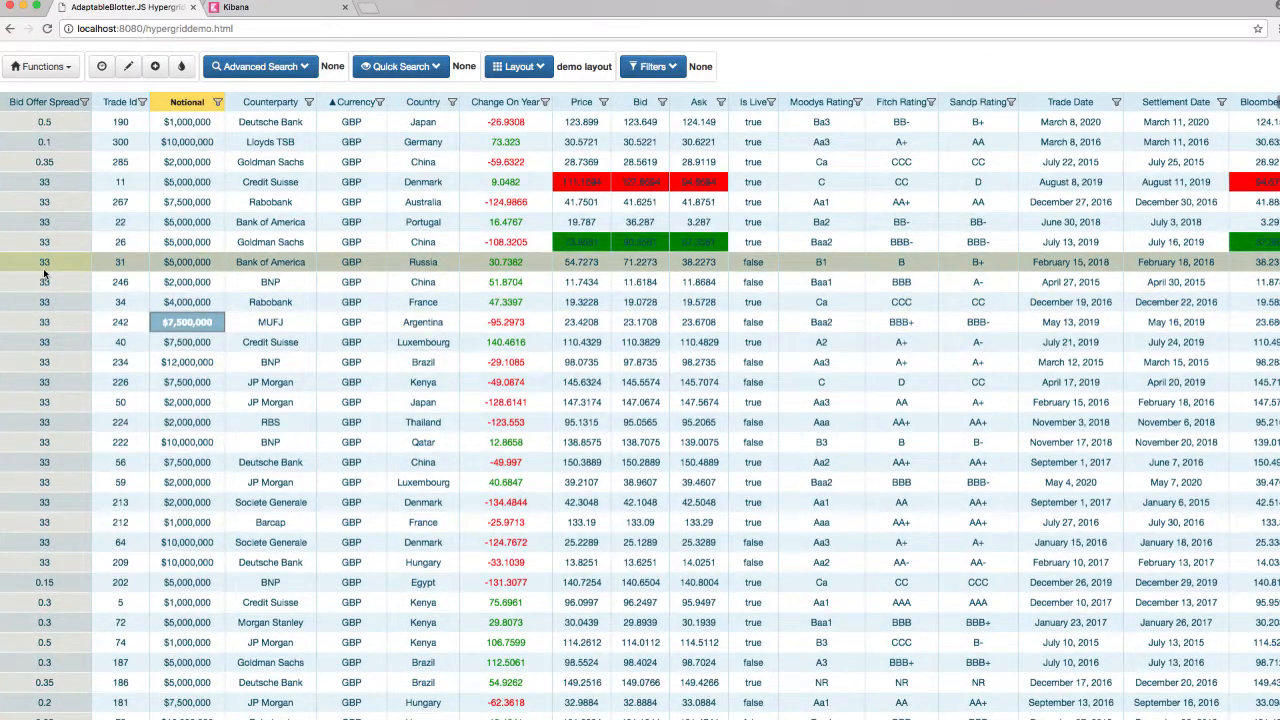
Set the Bid Offer Spread of trade 31 to 2.
{"action": "double_click", "coordinate": [42, 263]}
{"action": "type", "text": "2"}
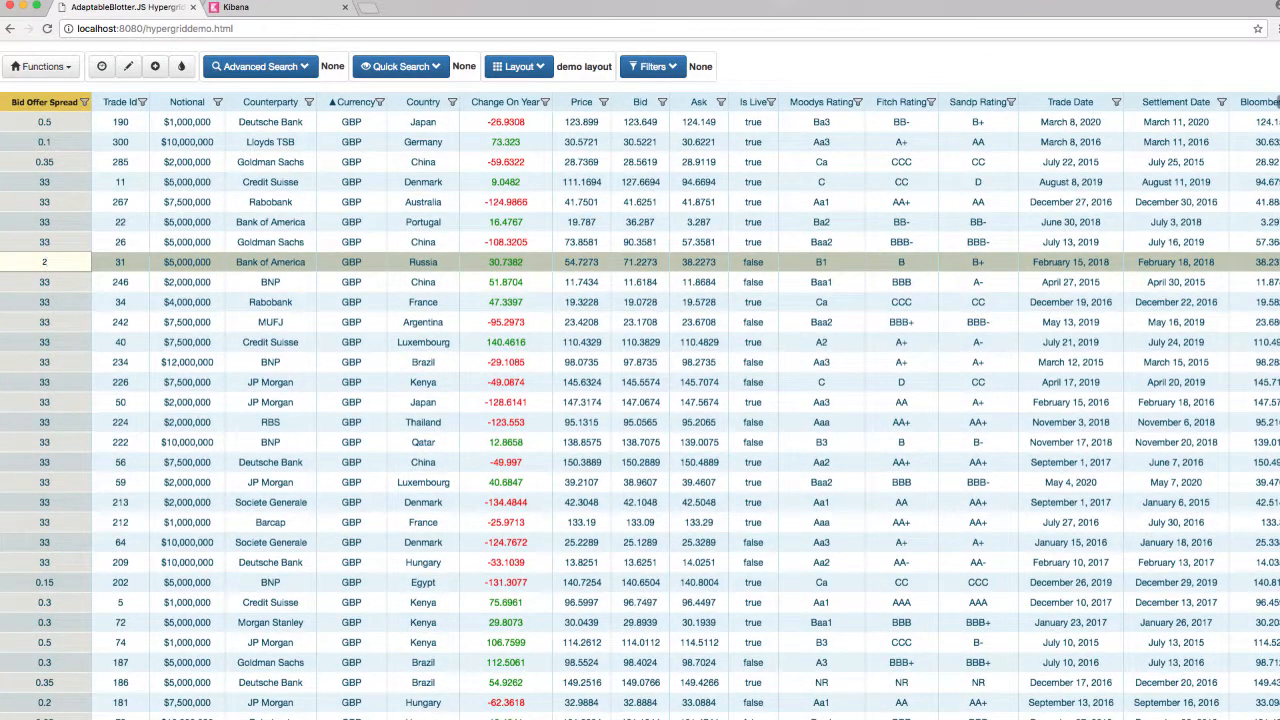
{"action": "key", "text": "Return"}
Set the Bid Offer Spread of trade 242 to 5, bypassing the validation rule.
{"action": "left_click", "coordinate": [38, 324]}
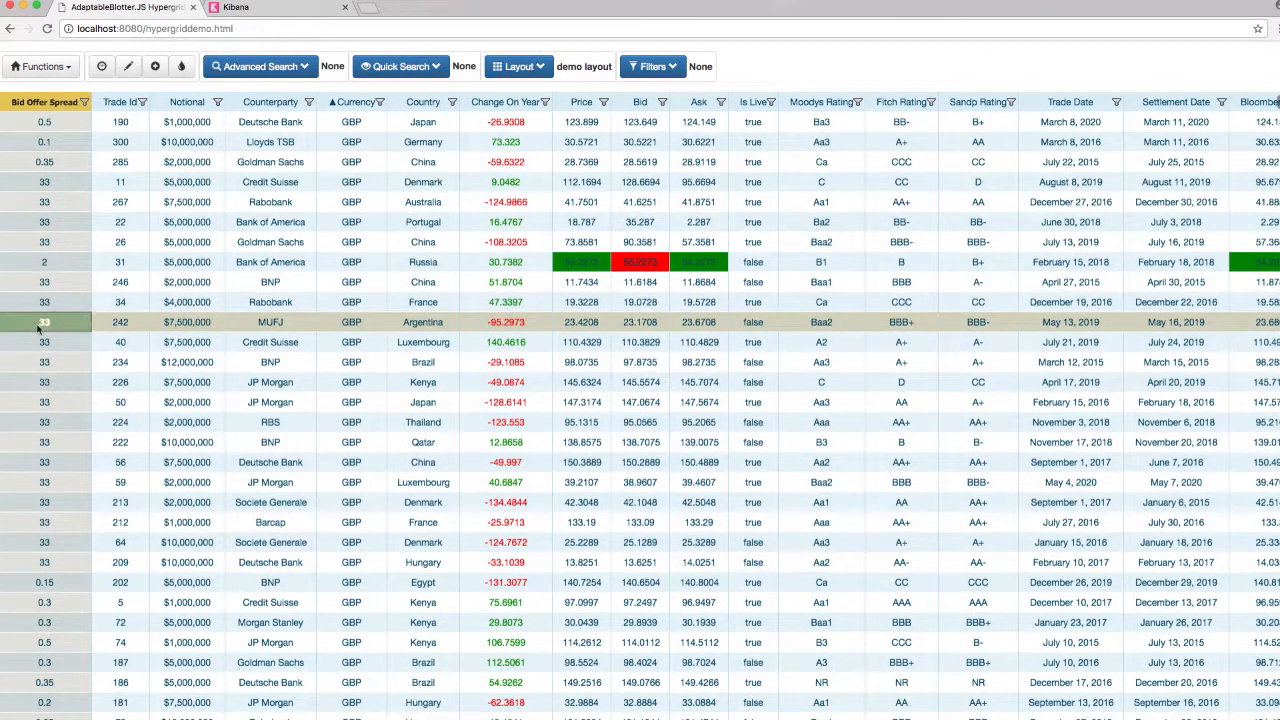
{"action": "type", "text": "5"}
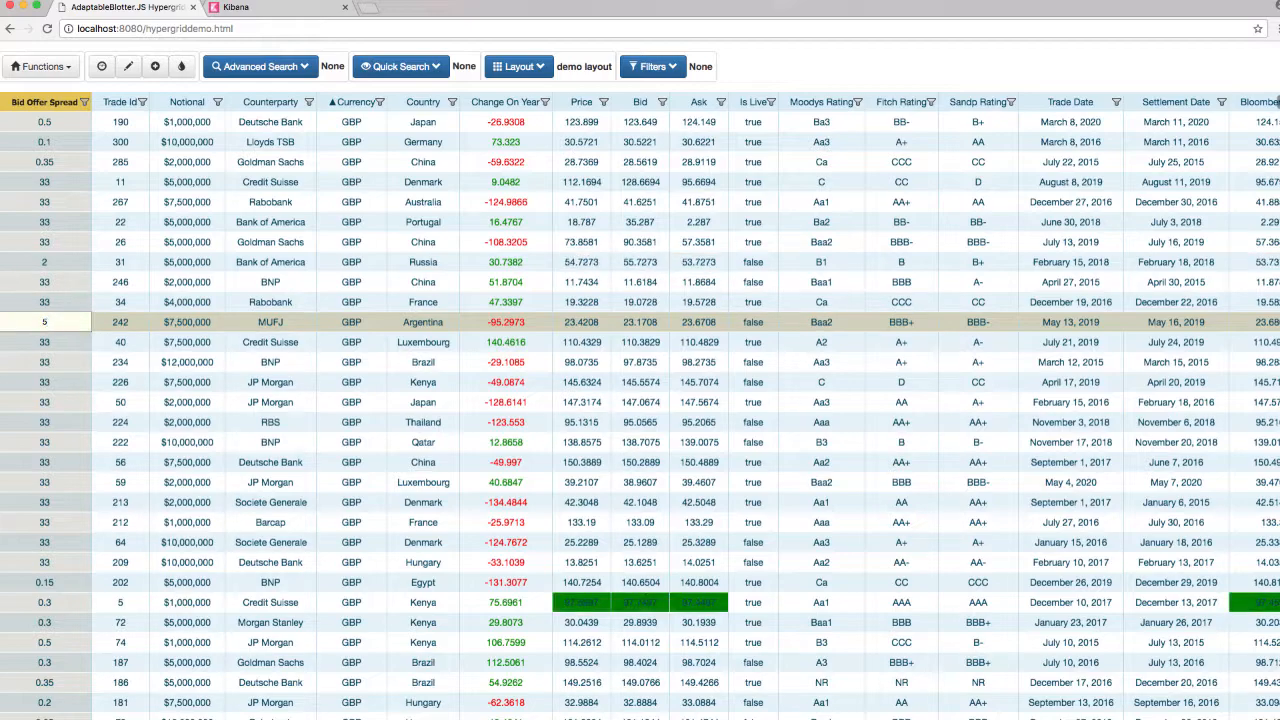
{"action": "key", "text": "Return"}
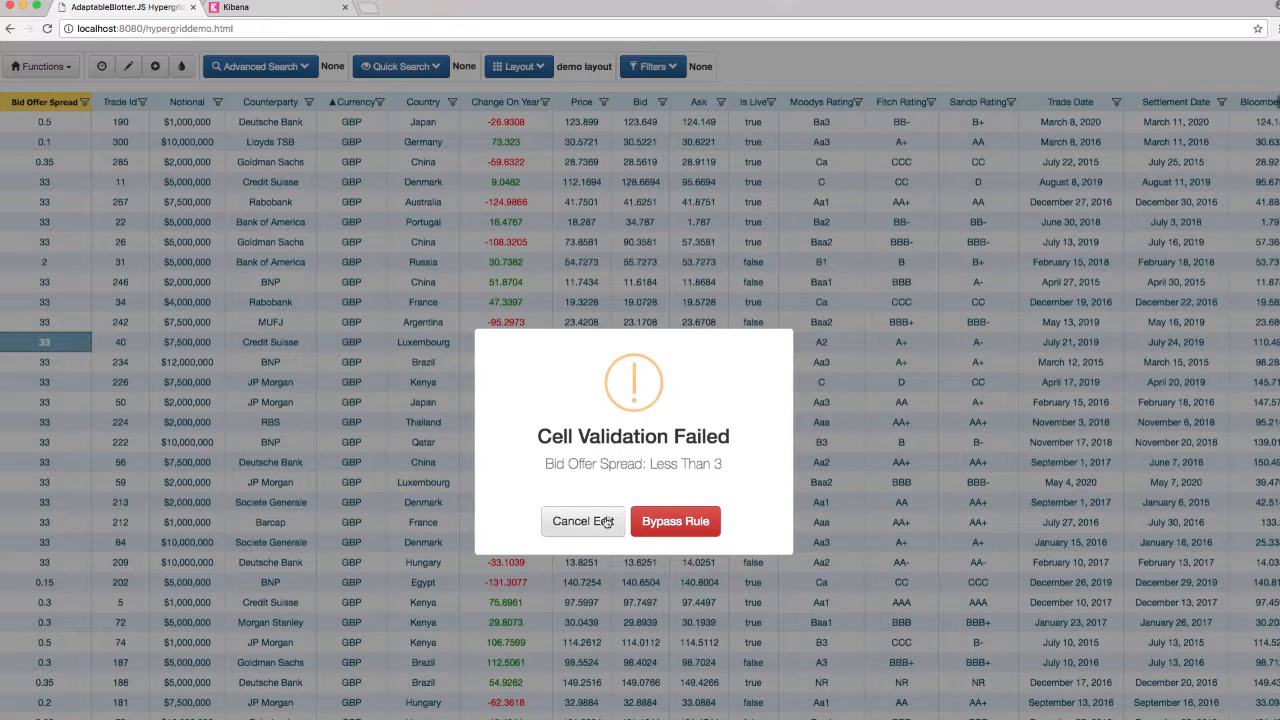
{"action": "left_click", "coordinate": [676, 522]}
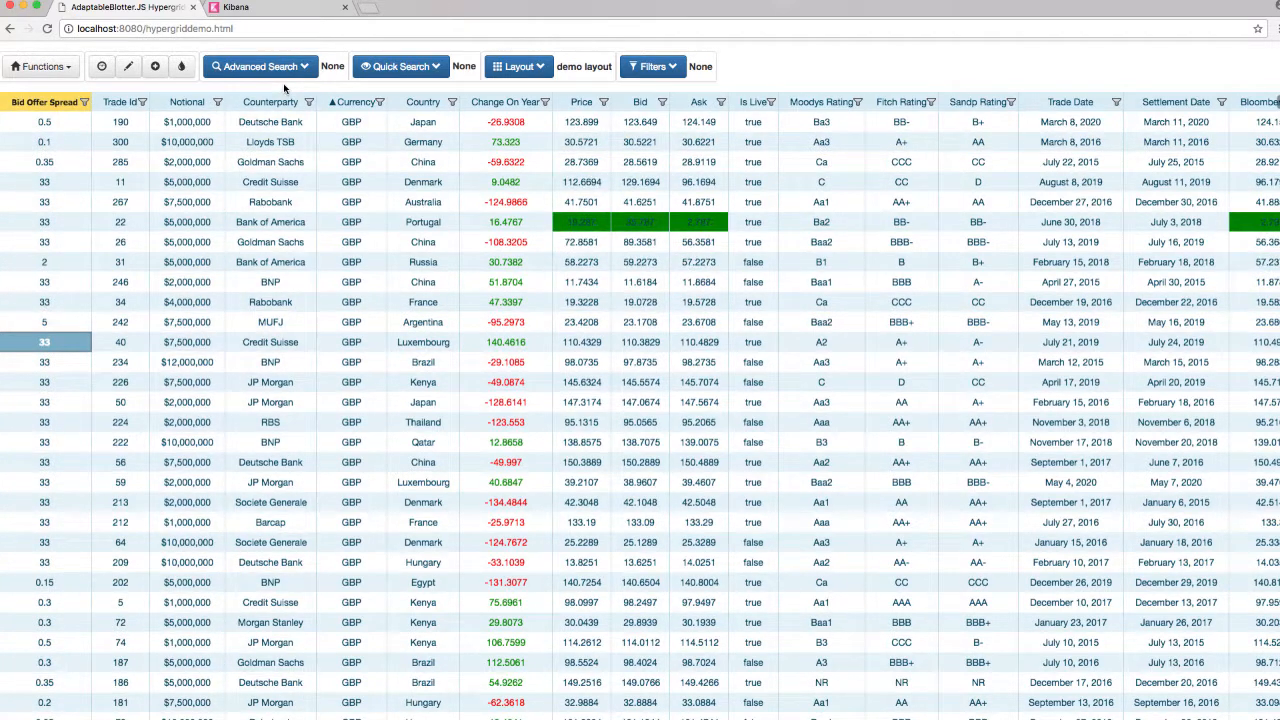
Switch to Kibana, reload the audit log, and examine the field details of the newest entry.
{"action": "left_click", "coordinate": [282, 12]}
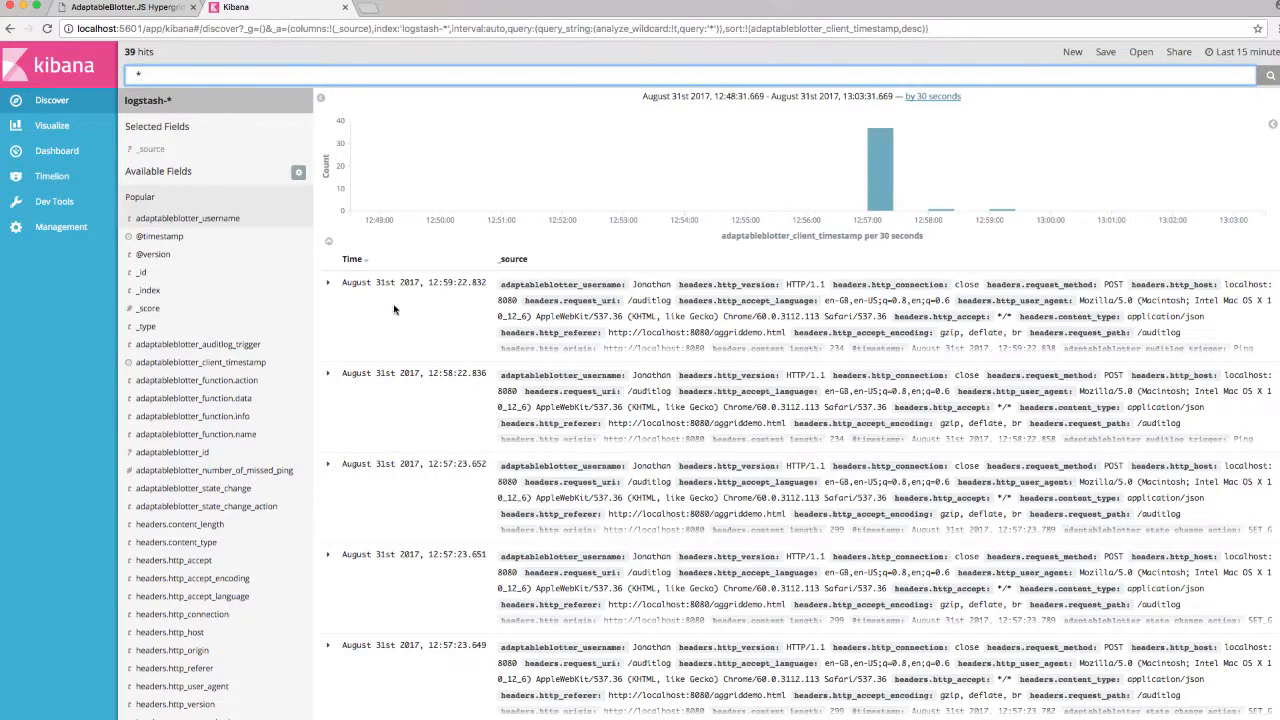
{"action": "key", "text": "super+r"}
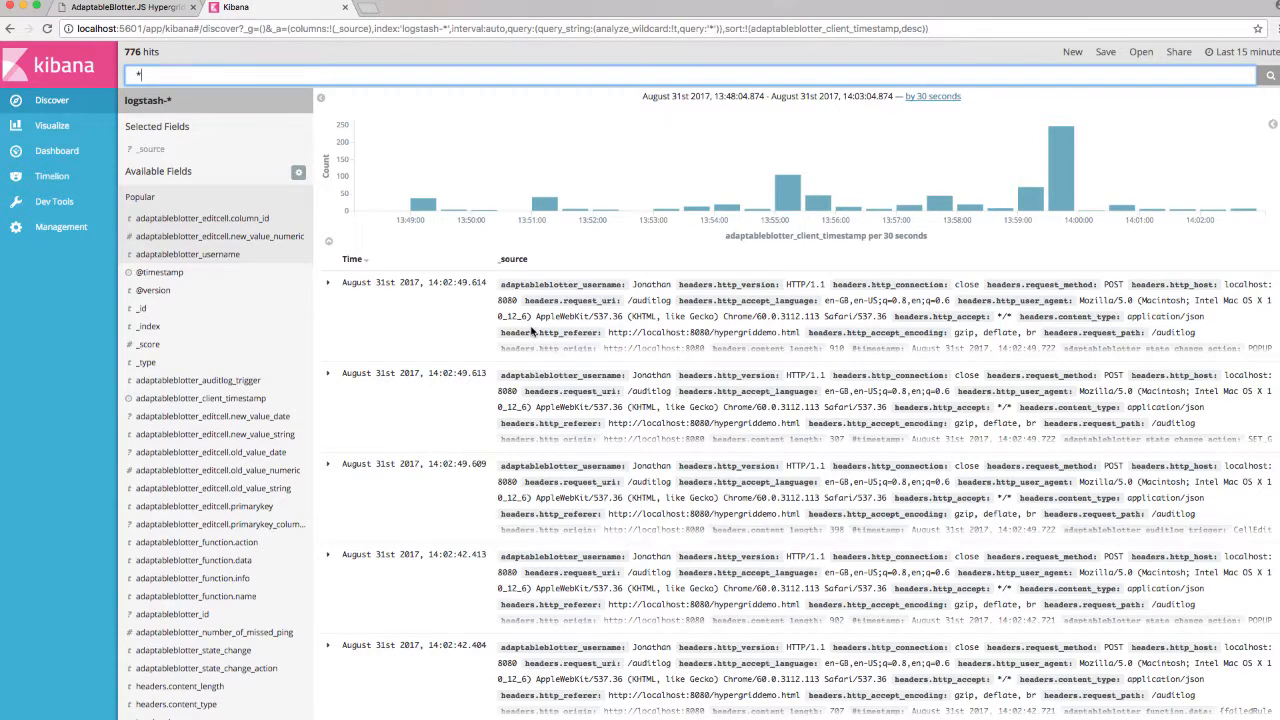
{"action": "left_click", "coordinate": [329, 286]}
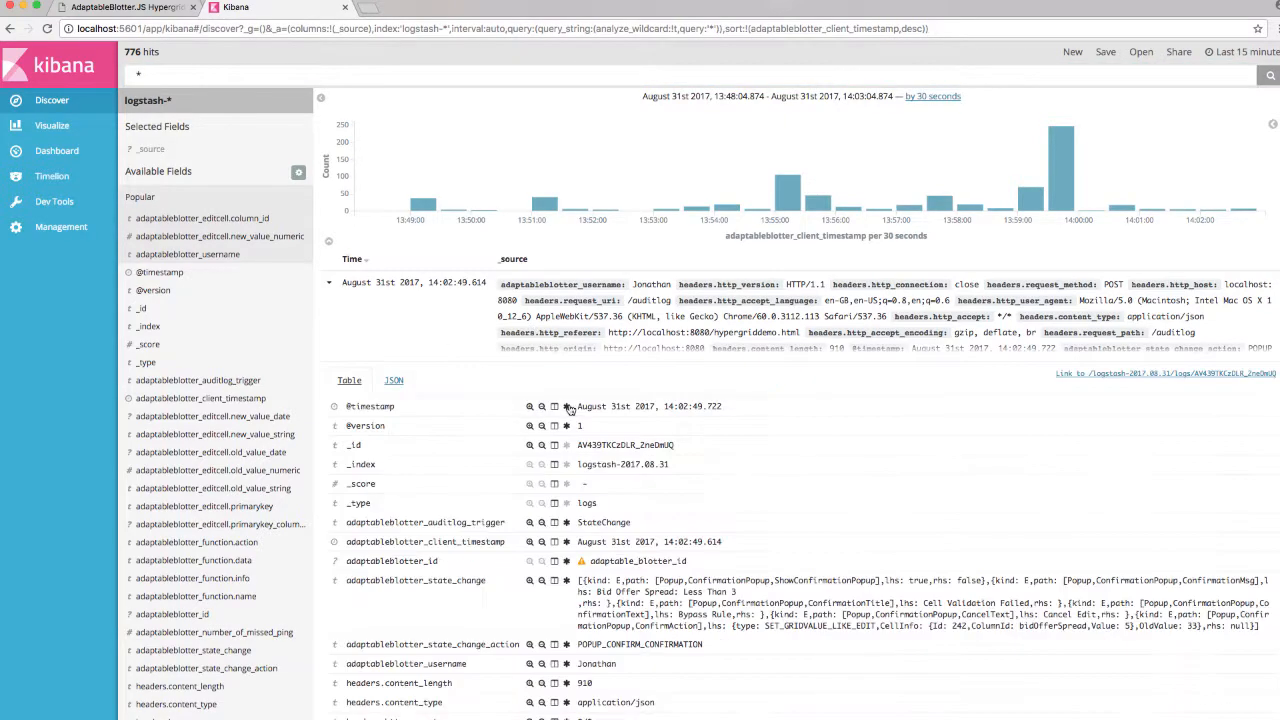
{"action": "scroll", "coordinate": [718, 491], "scroll_direction": "down", "scroll_amount": 4}
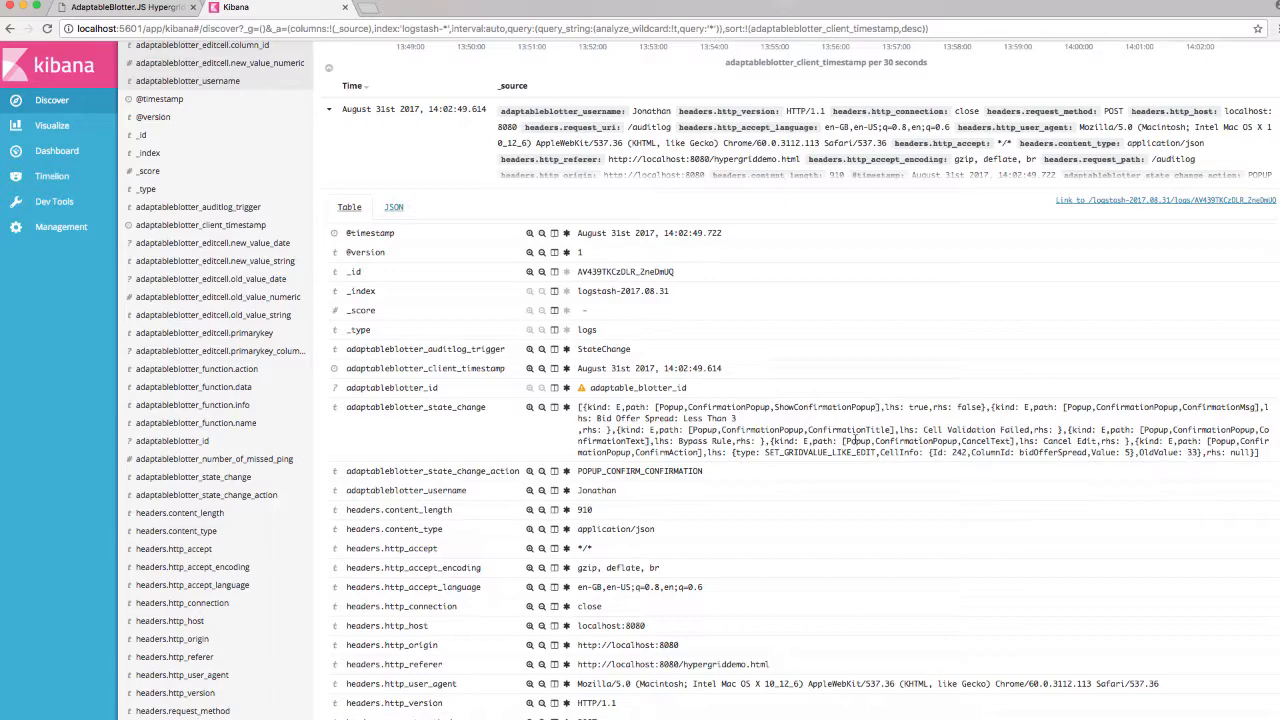
{"action": "scroll", "coordinate": [843, 440], "scroll_direction": "down", "scroll_amount": 8}
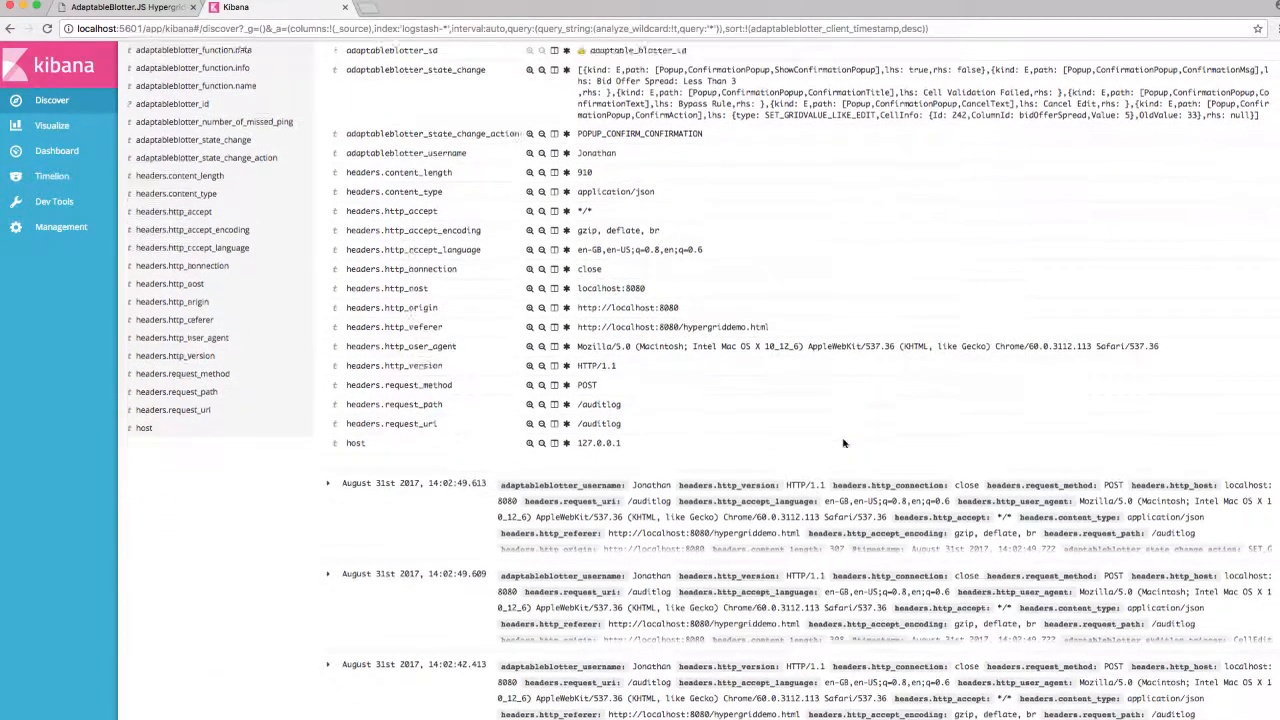
Examine the details of the 14:02:49.613 state change entry and the 14:02:49.609 cell edit entry.
{"action": "left_click", "coordinate": [328, 467]}
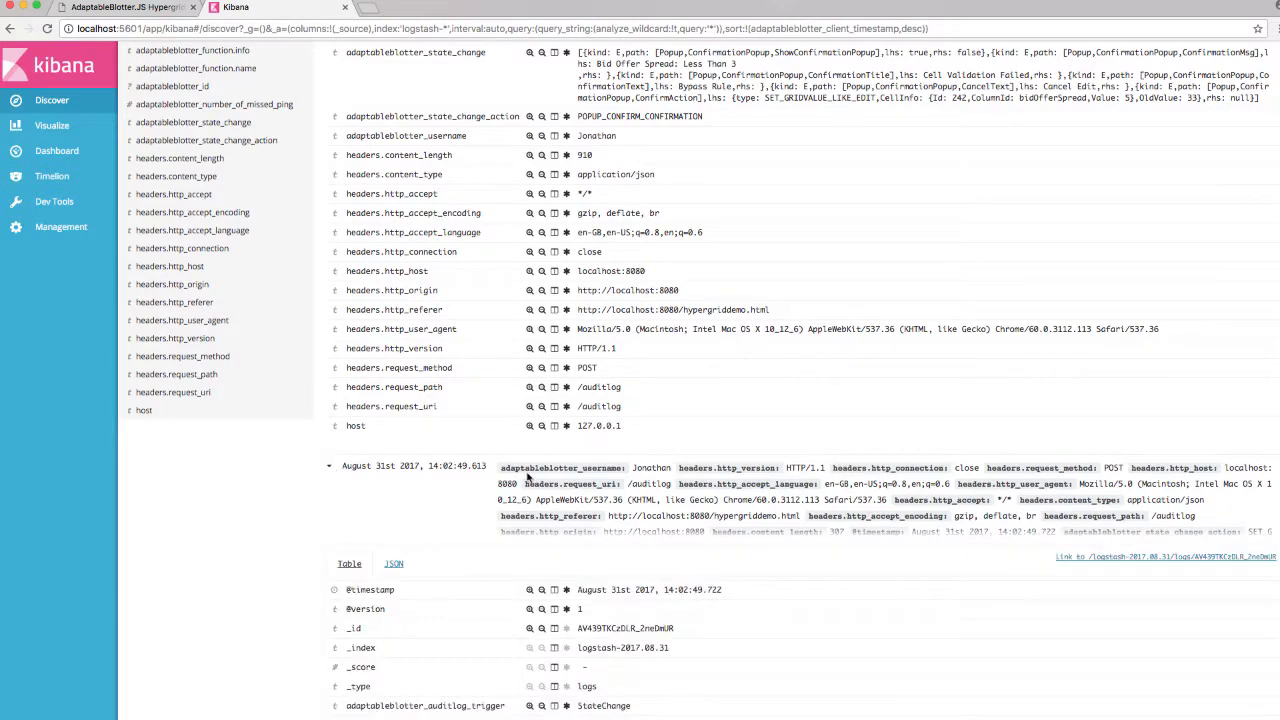
{"action": "scroll", "coordinate": [767, 468], "scroll_direction": "down", "scroll_amount": 7}
{"action": "scroll", "coordinate": [767, 468], "scroll_direction": "down", "scroll_amount": 8}
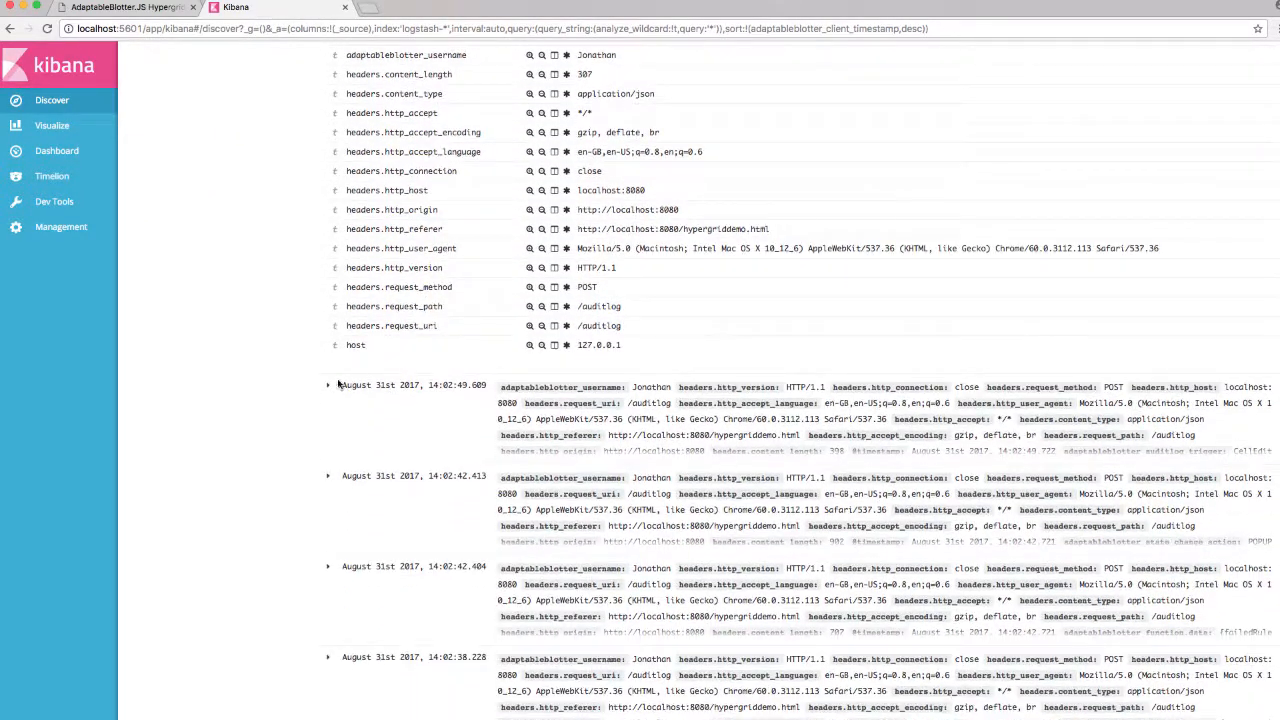
{"action": "left_click", "coordinate": [329, 388]}
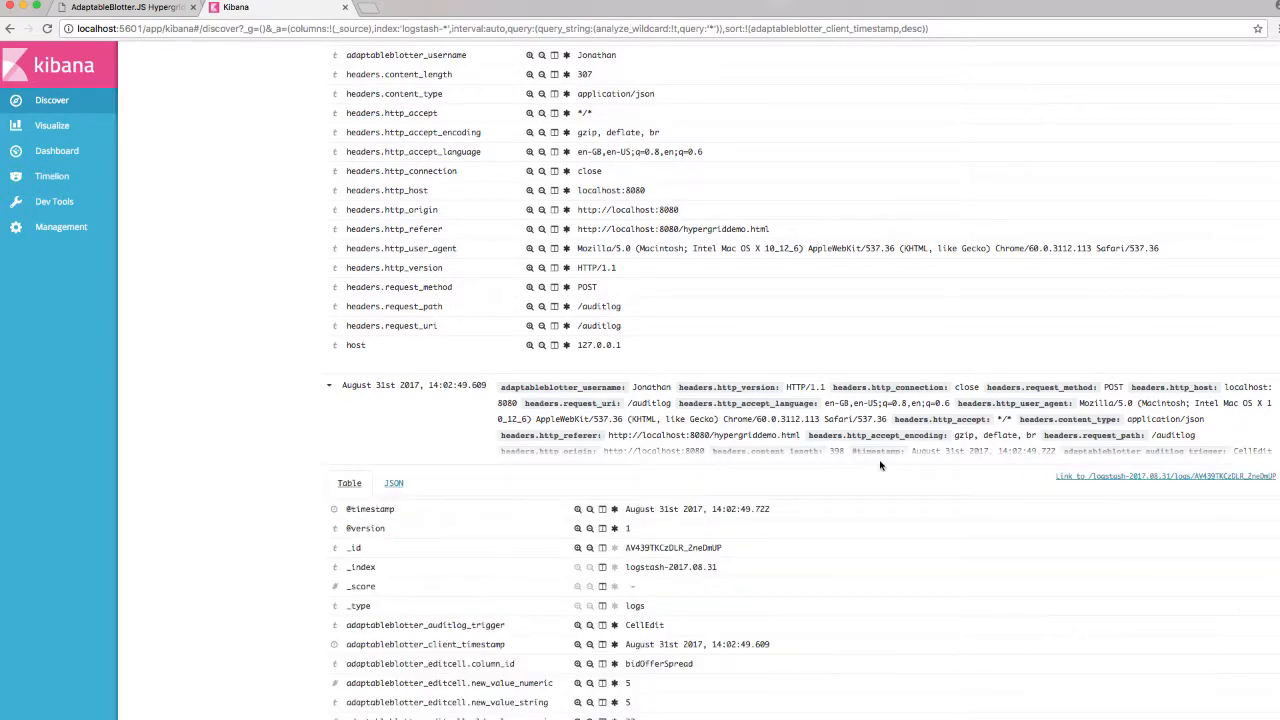
{"action": "scroll", "coordinate": [880, 465], "scroll_direction": "down", "scroll_amount": 8}
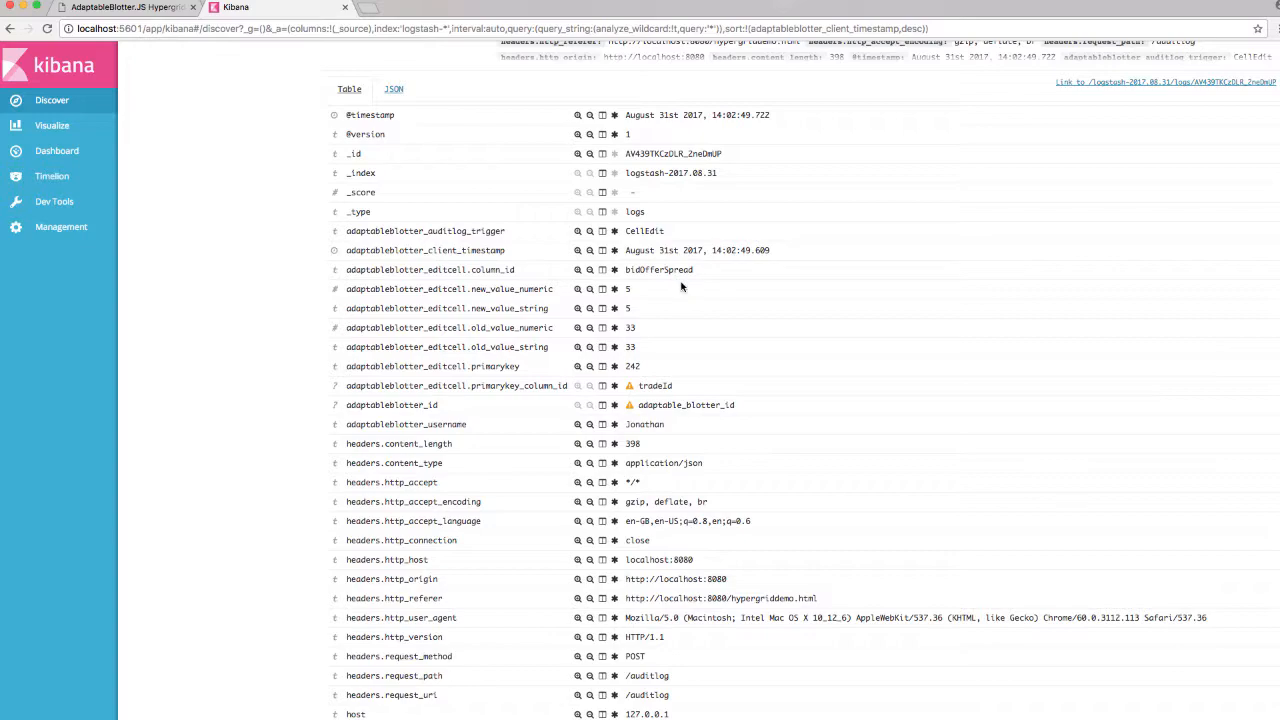
{"action": "scroll", "coordinate": [681, 287], "scroll_direction": "down", "scroll_amount": 8}
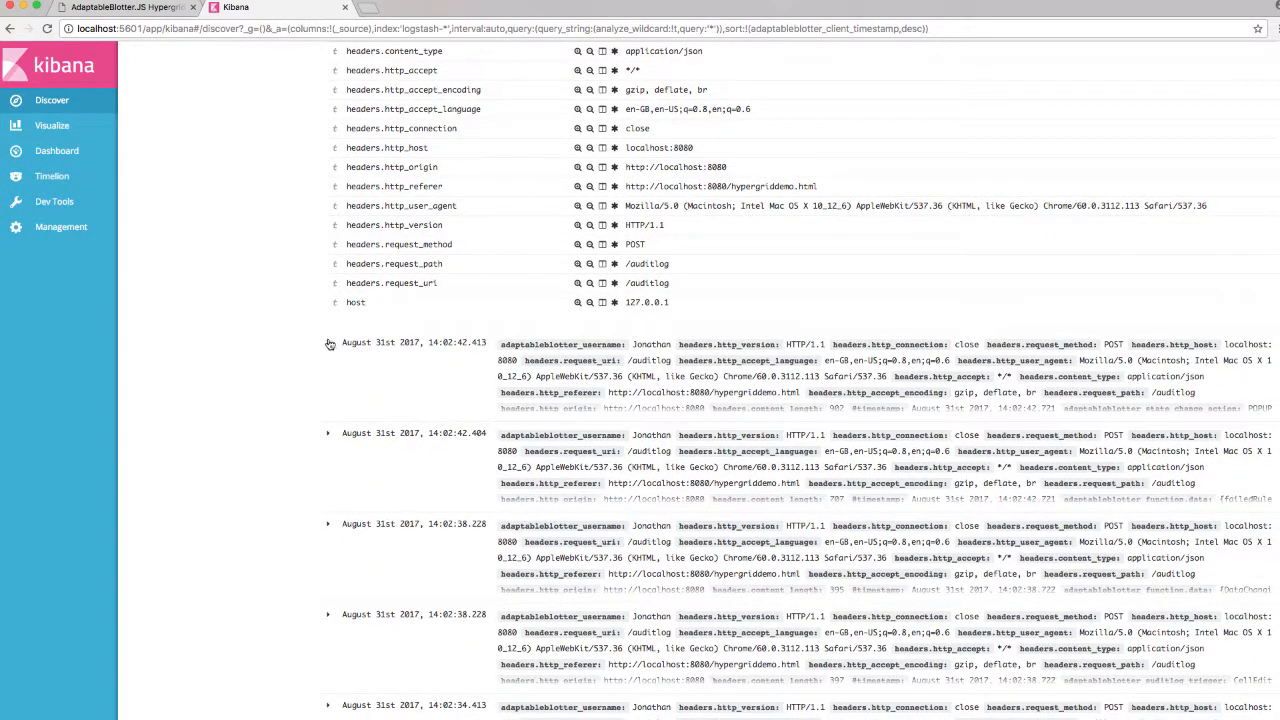
Examine the details of the 14:02:42.413 popup confirmation entry, then view the newest entry as JSON.
{"action": "left_click", "coordinate": [329, 344]}
{"action": "scroll", "coordinate": [791, 489], "scroll_direction": "down", "scroll_amount": 6}
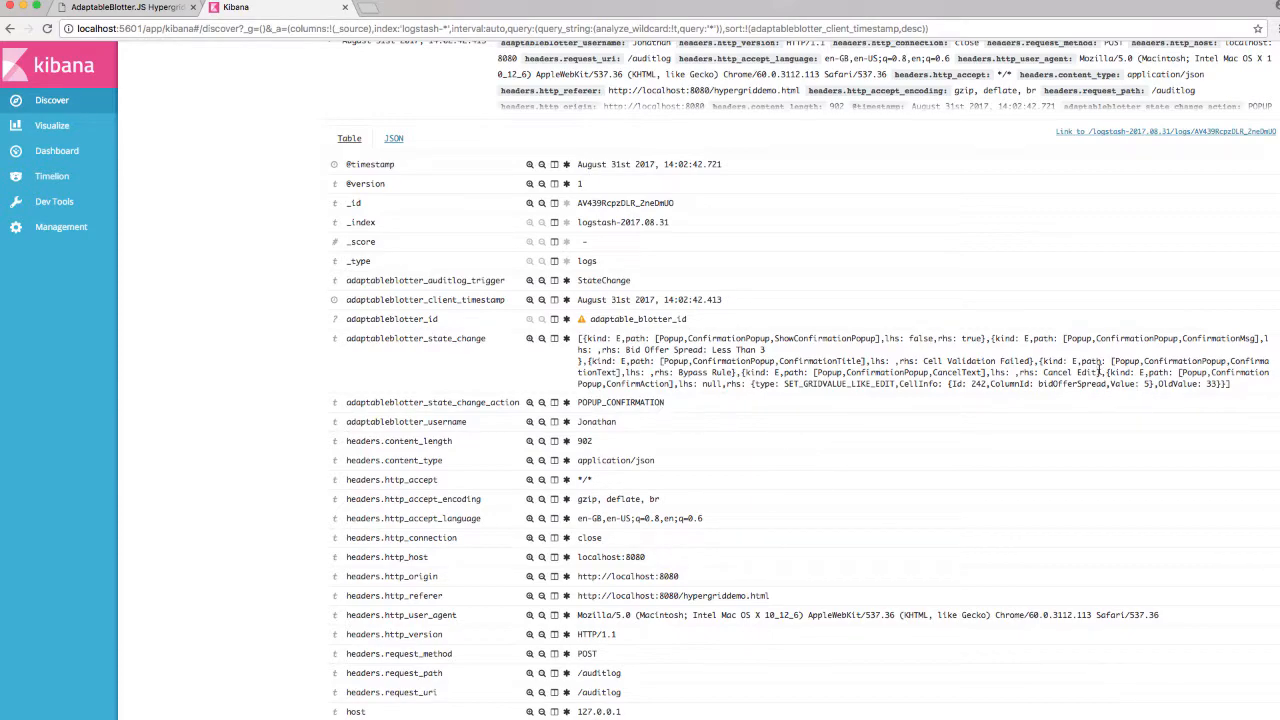
{"action": "scroll", "coordinate": [1020, 357], "scroll_direction": "up", "scroll_amount": 20}
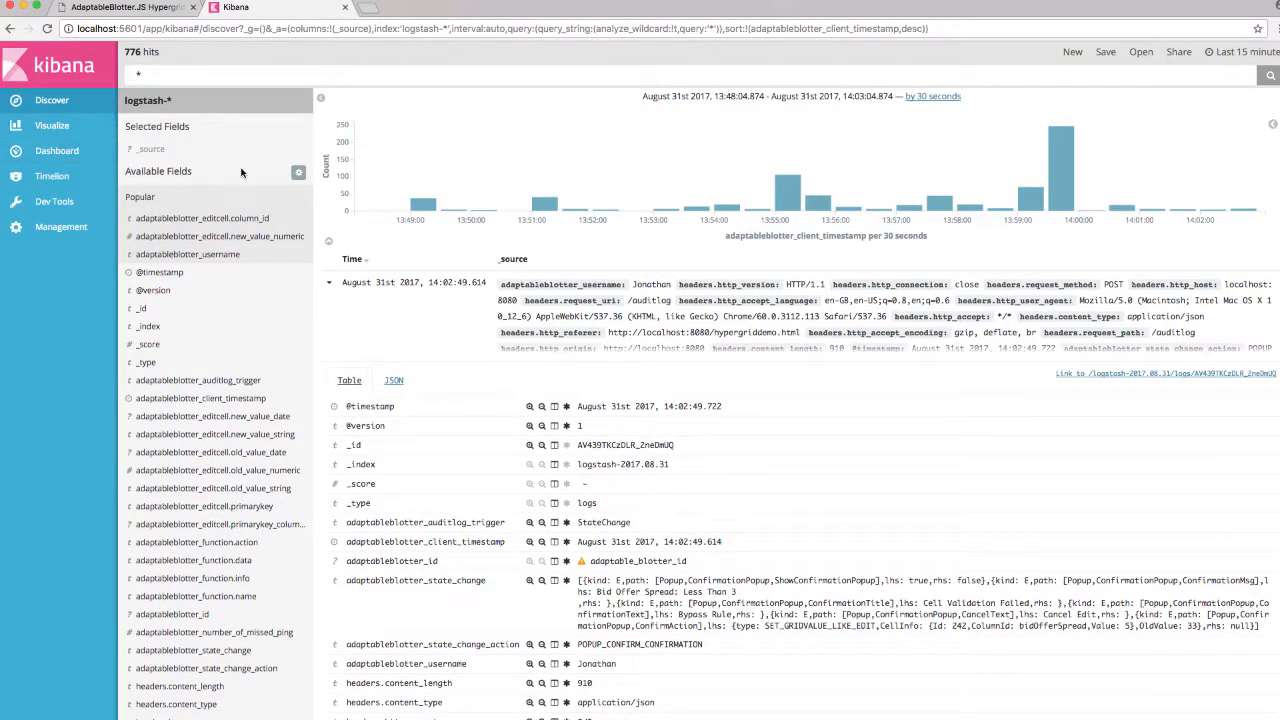
{"action": "left_click", "coordinate": [393, 382]}
{"action": "scroll", "coordinate": [506, 483], "scroll_direction": "down", "scroll_amount": 3}
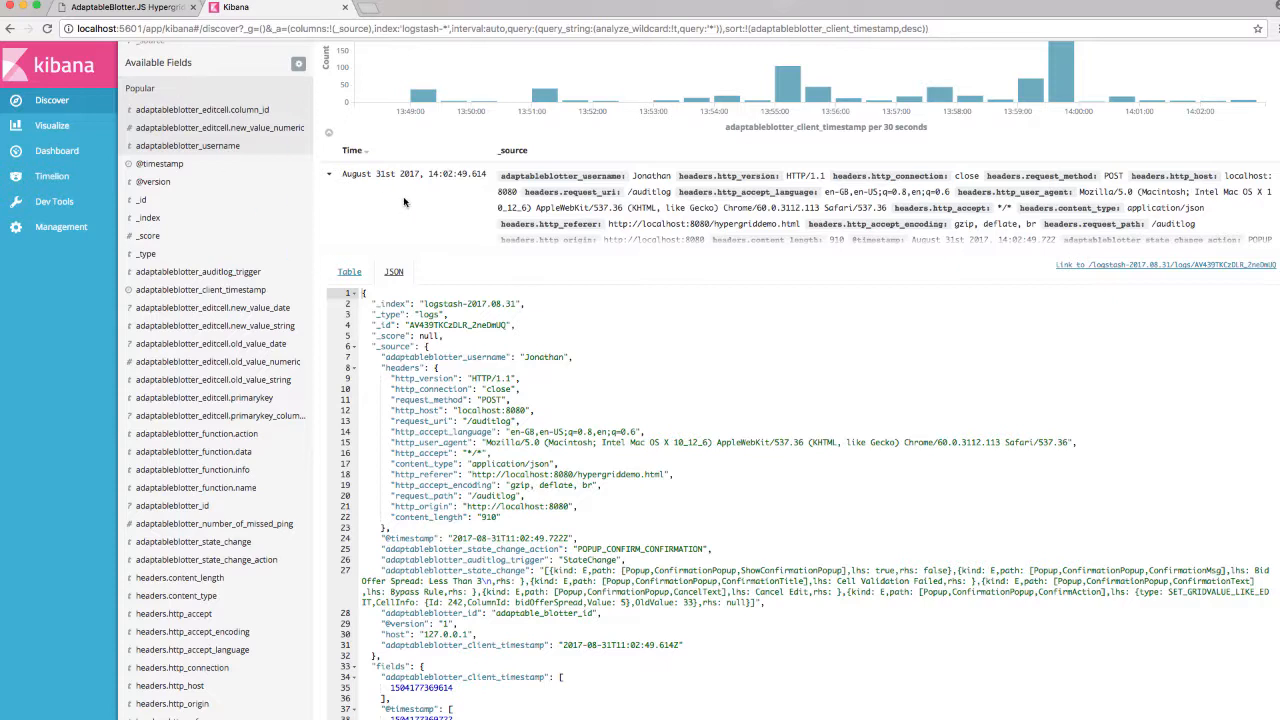
Switch back to the Adaptable Blotter Hypergrid demo and apply the Default layout.
{"action": "left_click", "coordinate": [153, 9]}
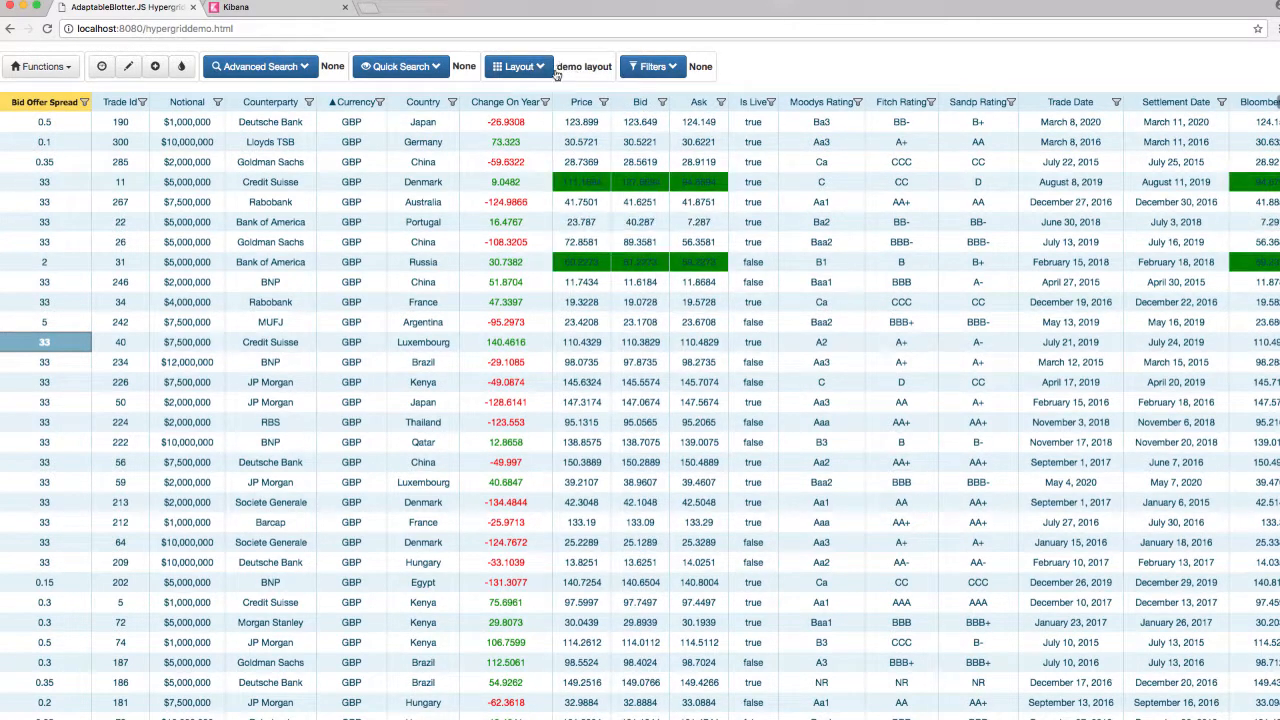
{"action": "left_click", "coordinate": [518, 67]}
{"action": "left_click", "coordinate": [524, 92]}
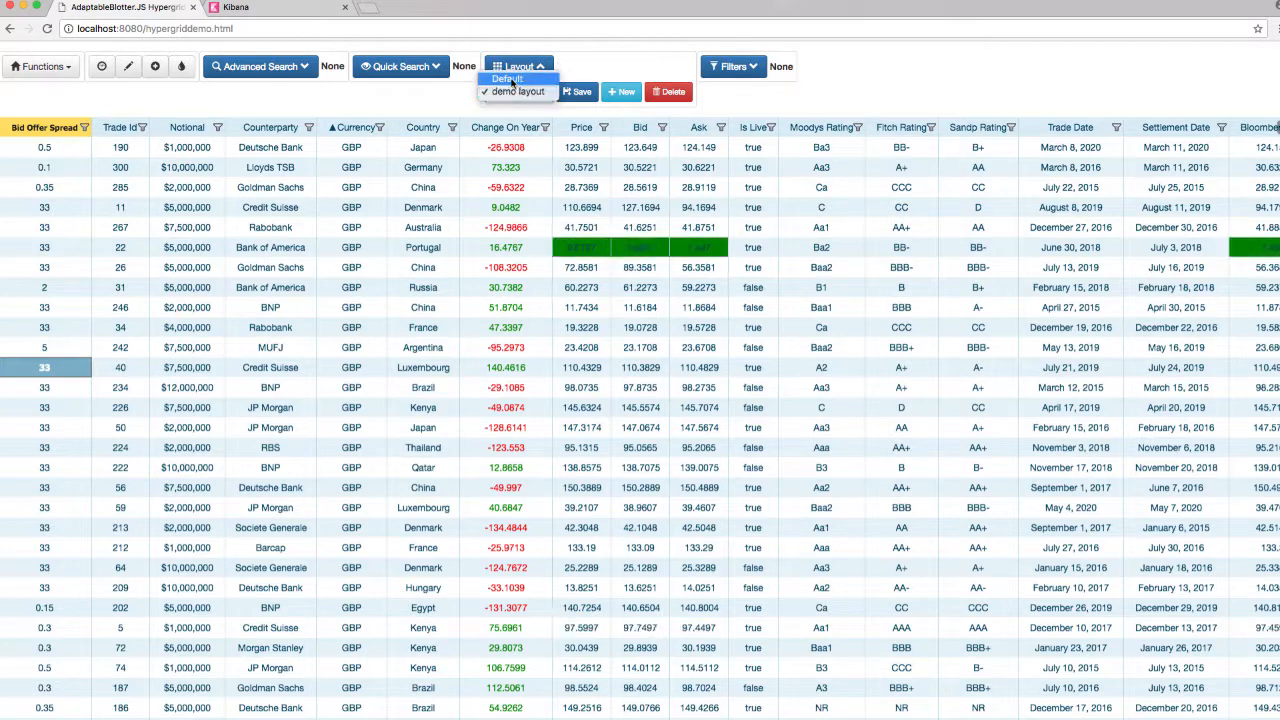
{"action": "left_click", "coordinate": [512, 85]}
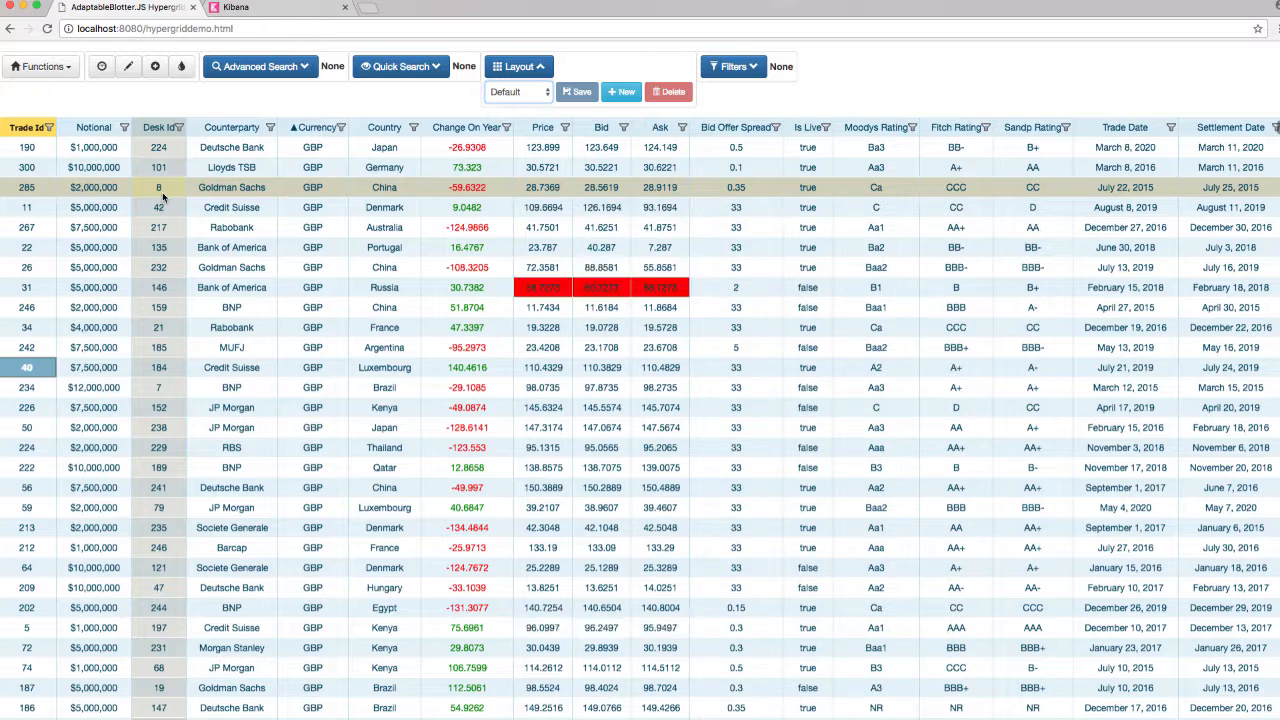
{"action": "left_click", "coordinate": [28, 70]}
{"action": "left_click", "coordinate": [214, 374]}
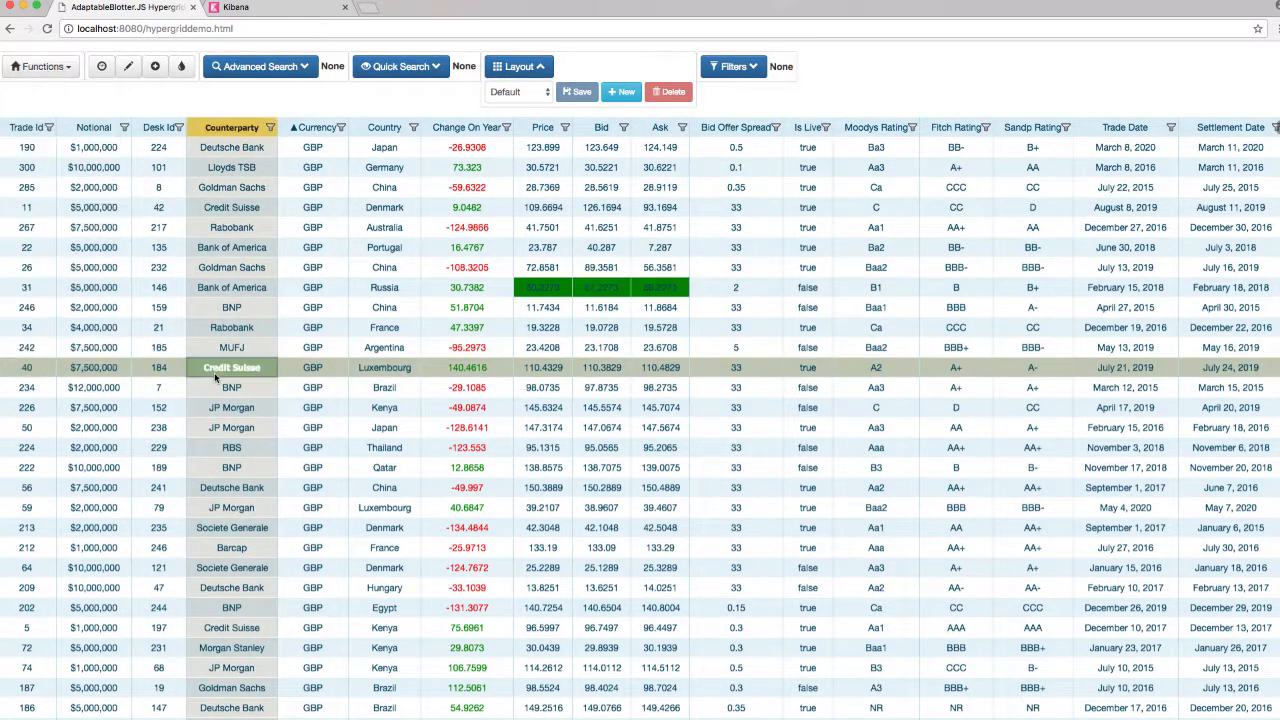
Leave the Hypergrid demo for the AdaptableBlotter.JS demo start page and run the ag-Grid demo without grouping.
{"action": "left_click", "coordinate": [123, 431]}
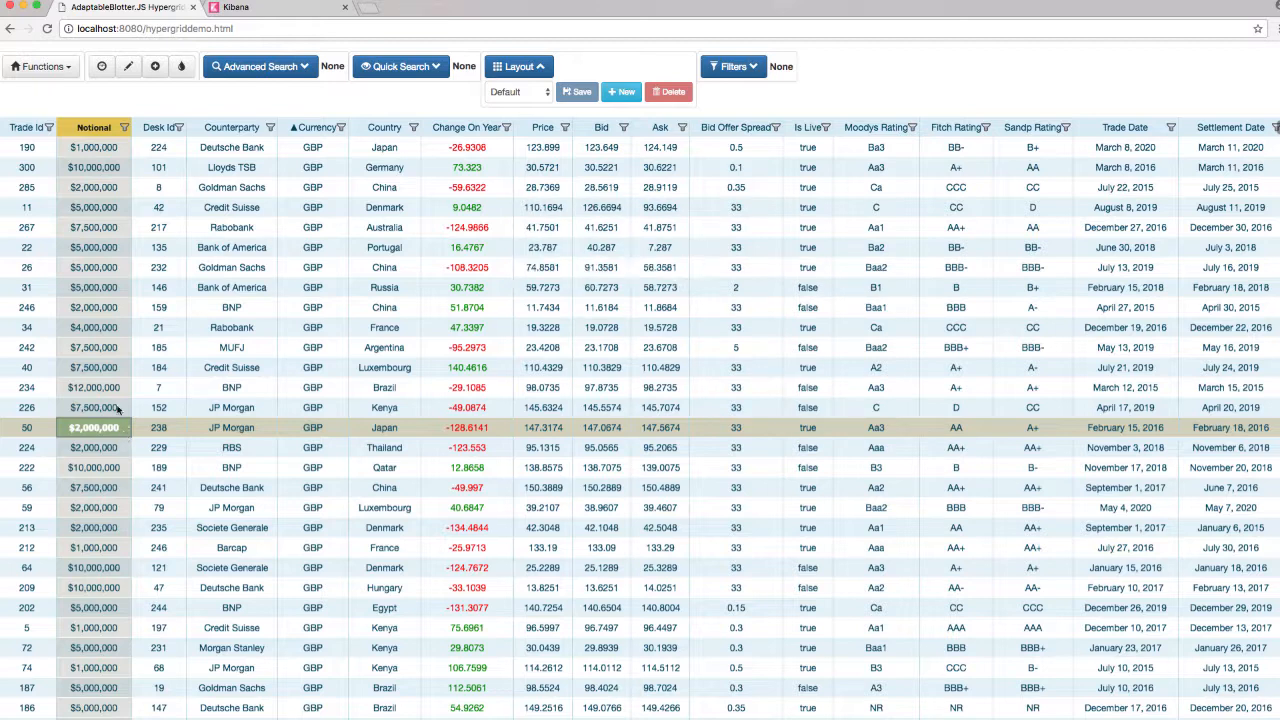
{"action": "left_click", "coordinate": [11, 29]}
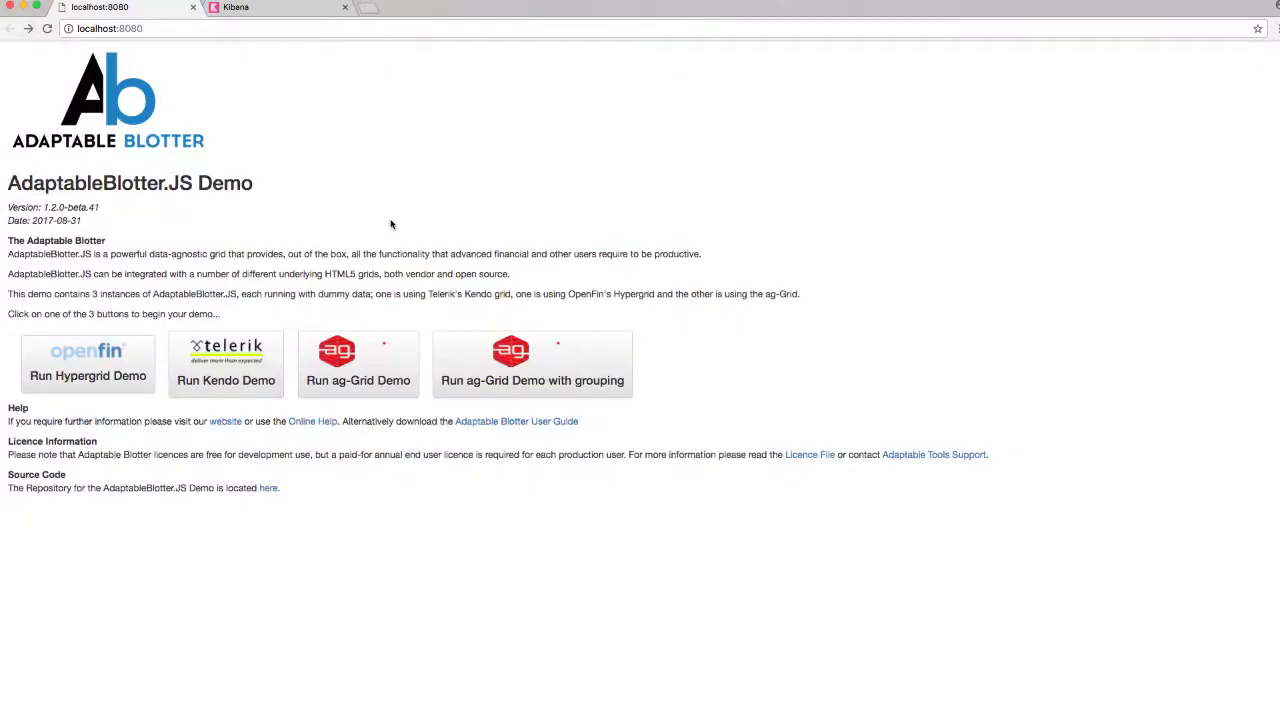
{"action": "left_click", "coordinate": [352, 350]}
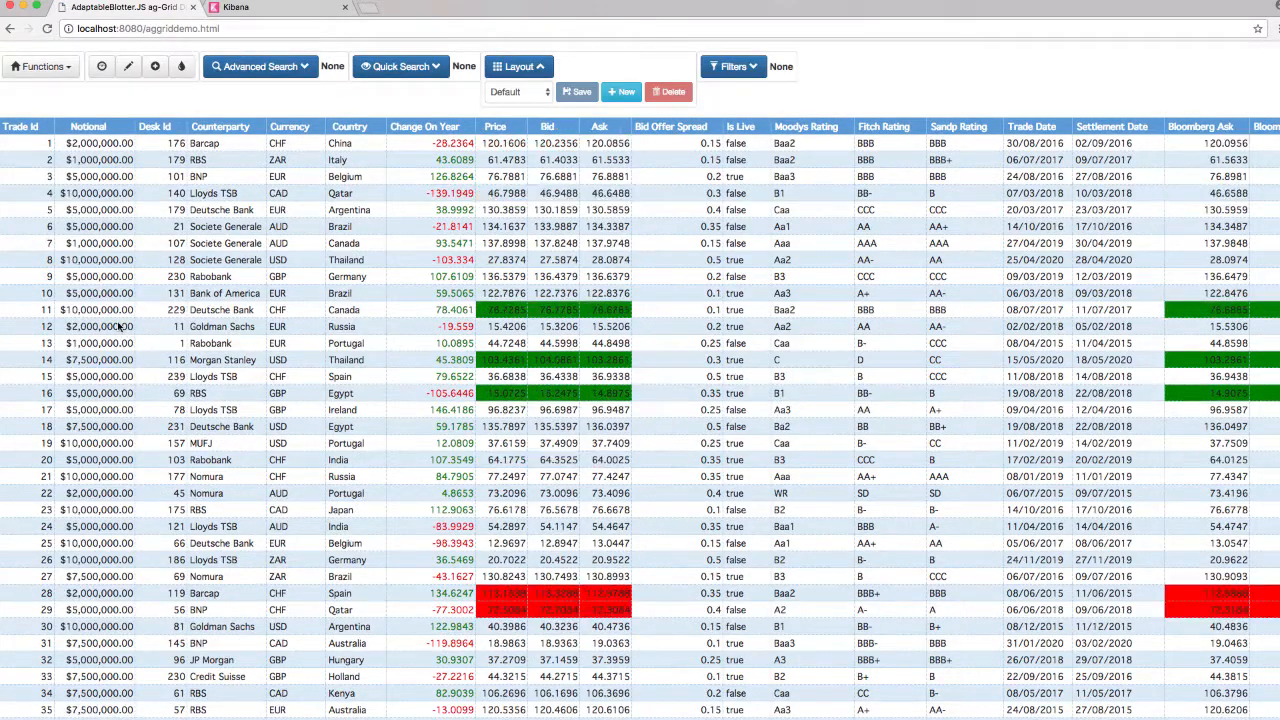
Try to edit the Notional cell of trade 12 in the ag-Grid demo, and dismiss the validation error.
{"action": "double_click", "coordinate": [116, 325]}
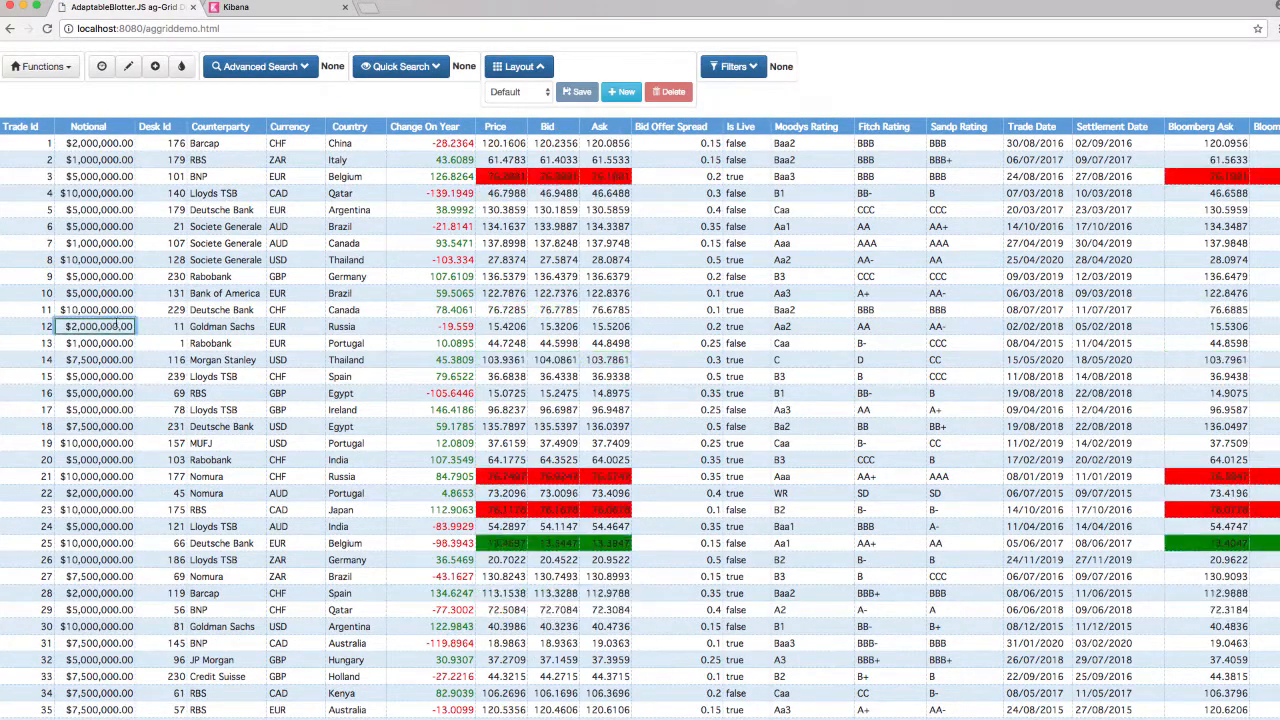
{"action": "key", "text": "Return"}
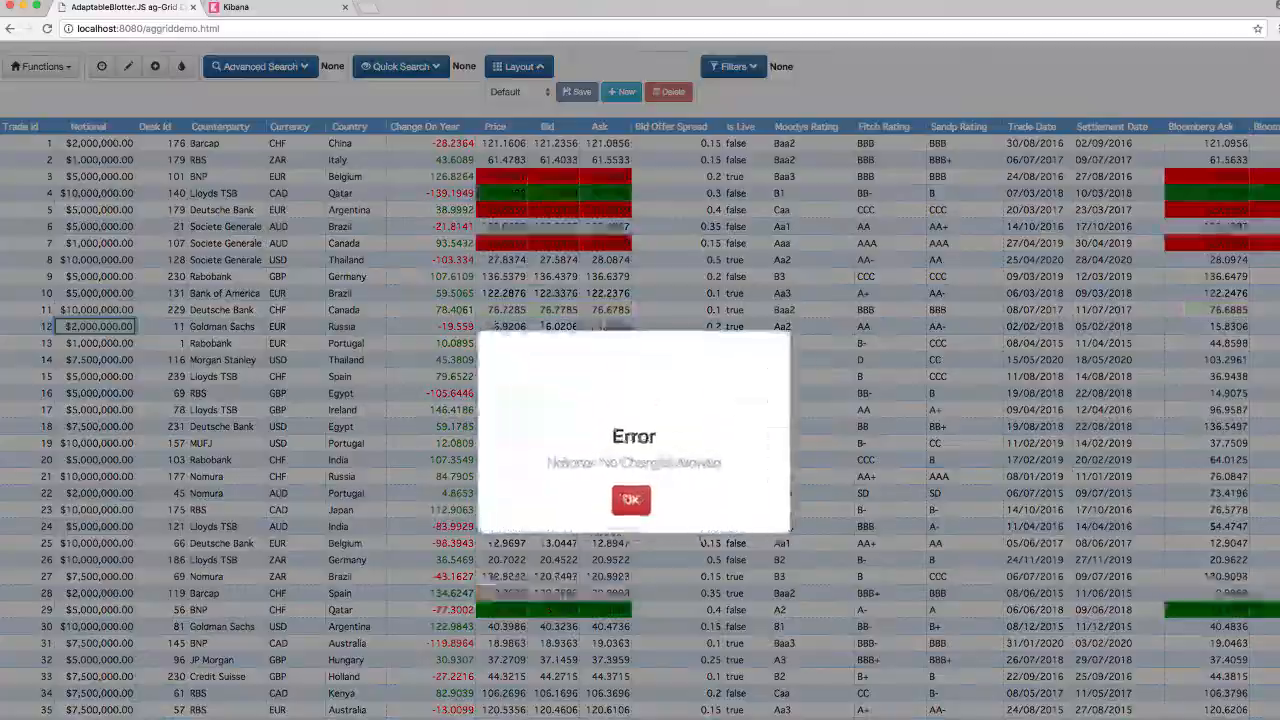
{"action": "left_click", "coordinate": [631, 502]}
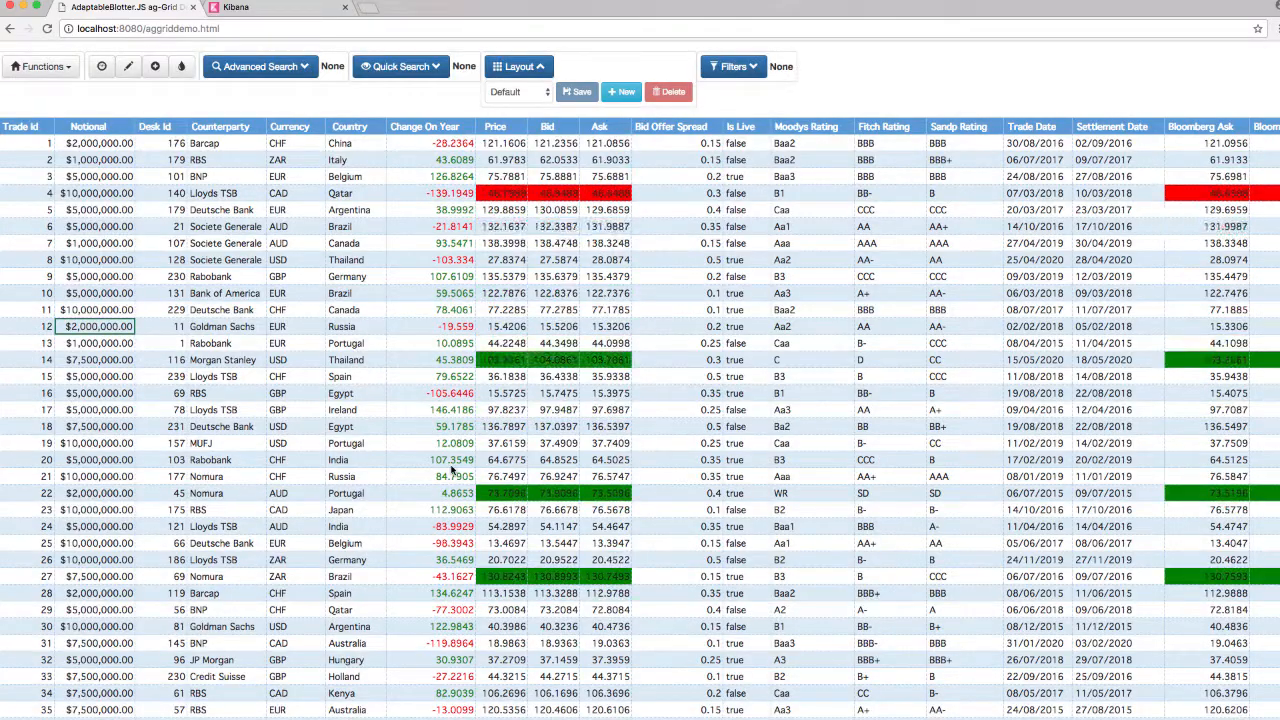